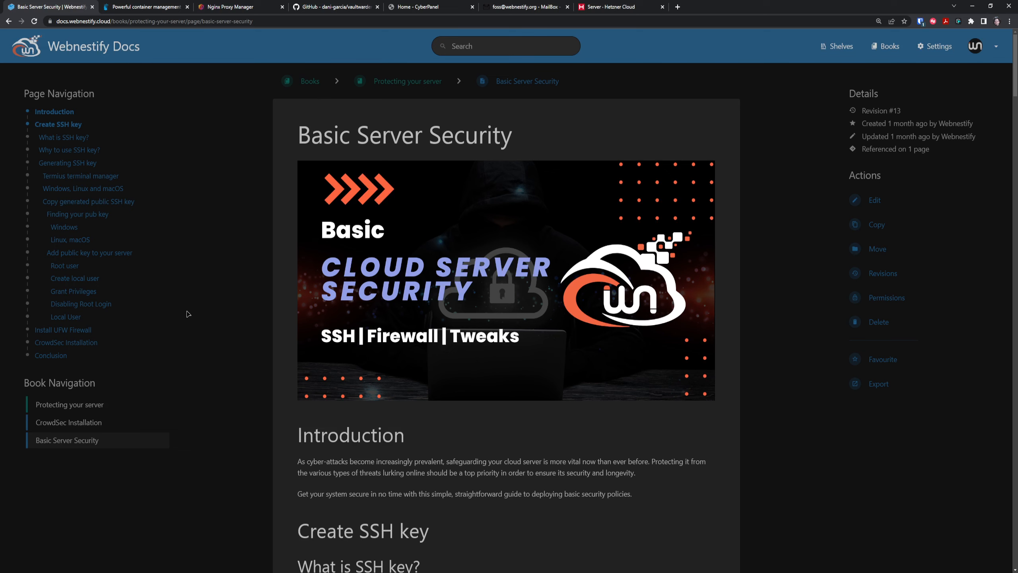
Jump to the guide's Install UFW Firewall section, then to CrowdSec Installation.
{"action": "left_click", "coordinate": [92, 330]}
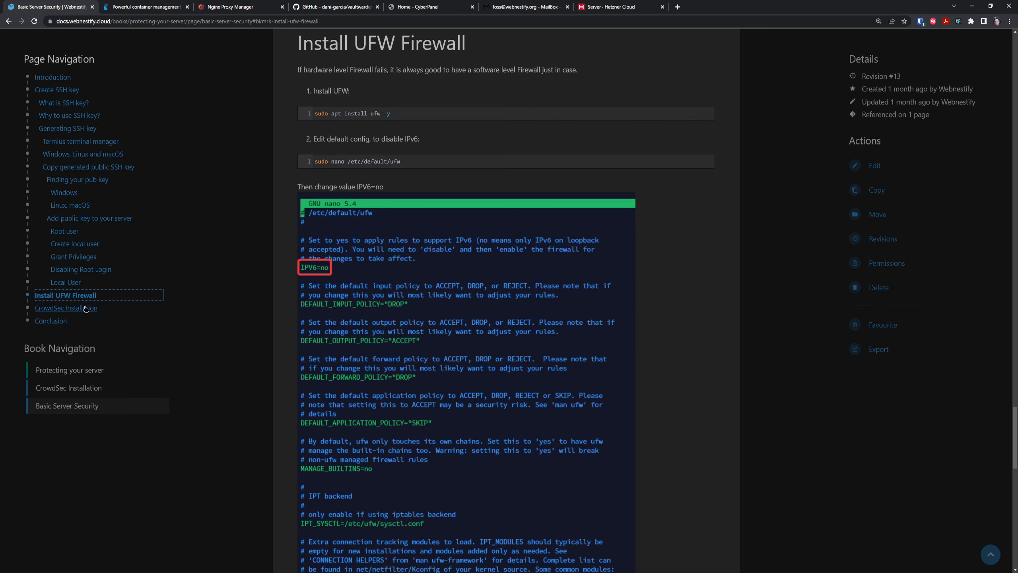
{"action": "left_click", "coordinate": [66, 307]}
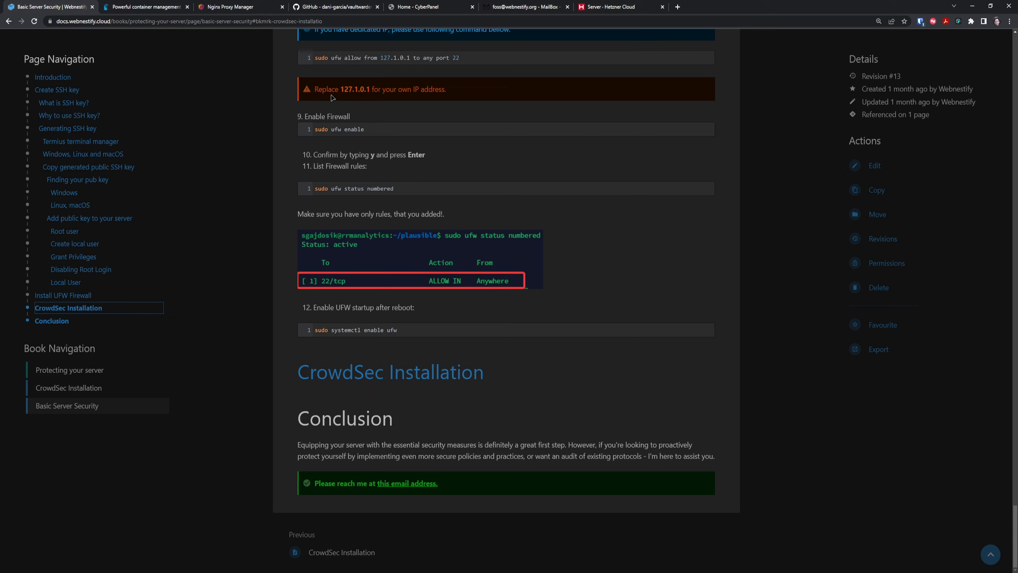
Switch to the portainer.io site tab, then to the Nginx Proxy Manager tab.
{"action": "left_click", "coordinate": [156, 8]}
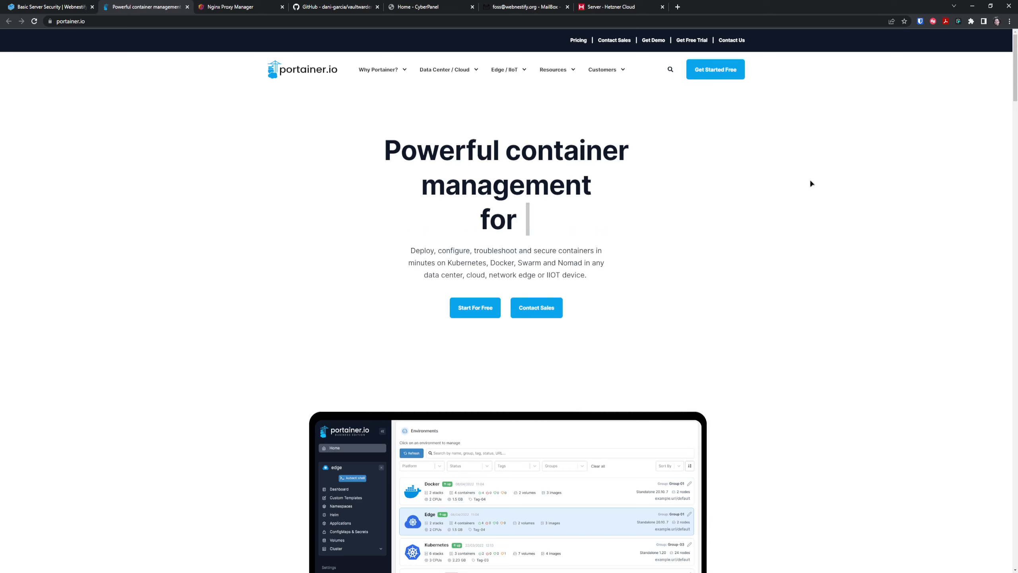
{"action": "left_click", "coordinate": [225, 5]}
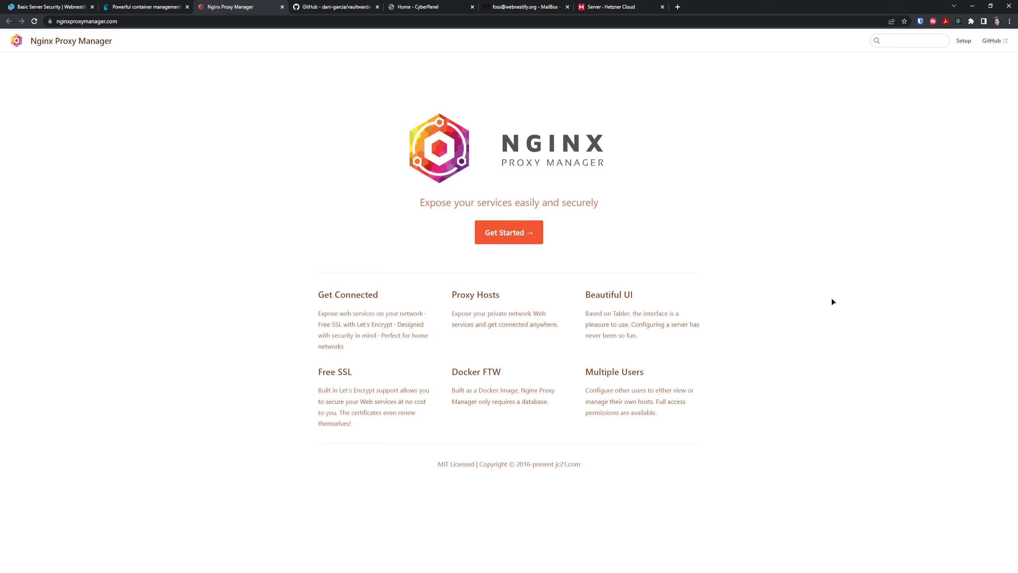
Switch to the vaultwarden GitHub repository tab.
{"action": "left_click", "coordinate": [335, 7]}
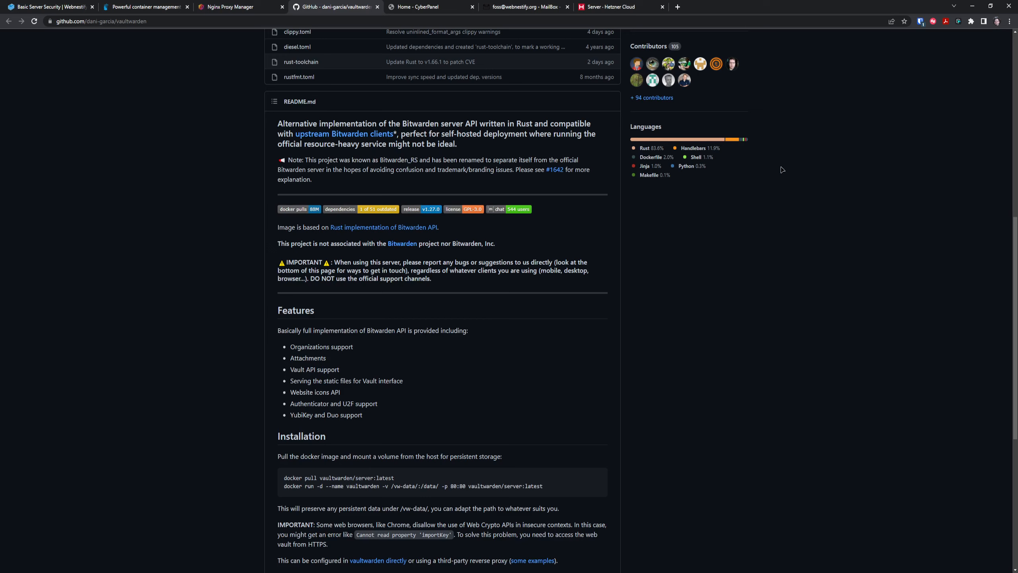
Switch to the Hetzner Cloud tab showing the FOSS DA server list.
{"action": "left_click", "coordinate": [623, 11]}
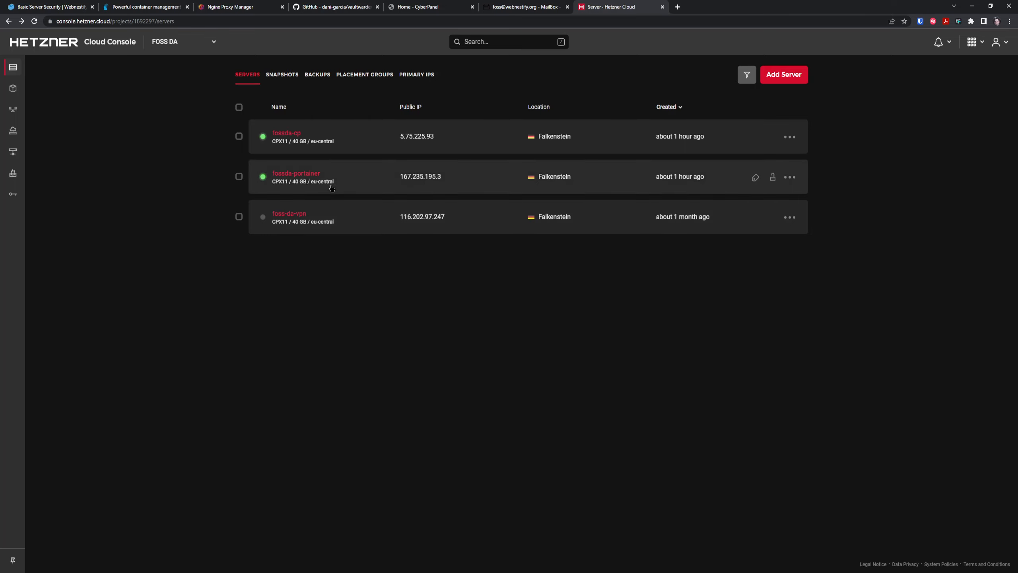
Remove the foss-da-vpn firewall from fossda-portainer and start creating a new firewall.
{"action": "left_click", "coordinate": [353, 177]}
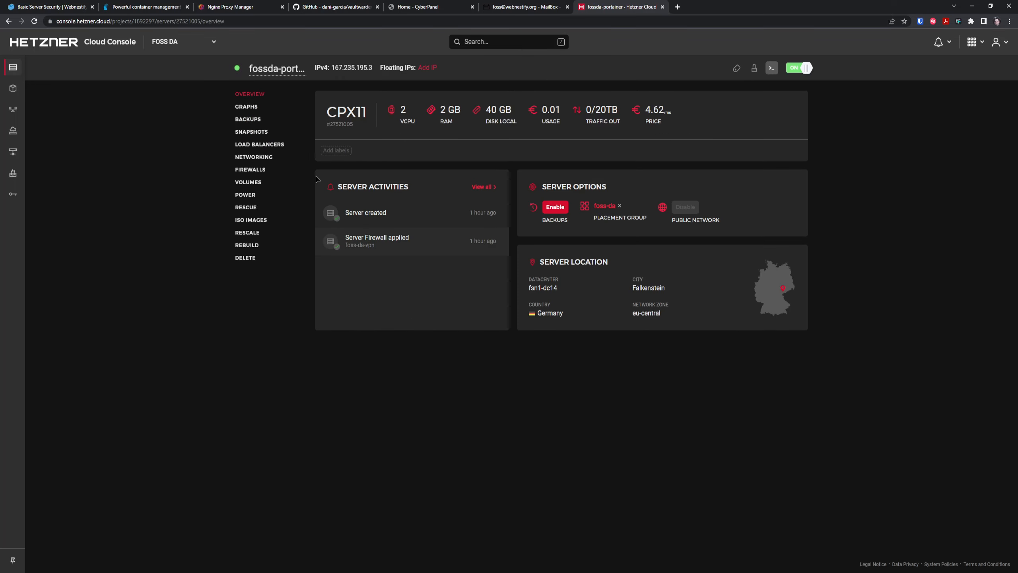
{"action": "left_click", "coordinate": [260, 170]}
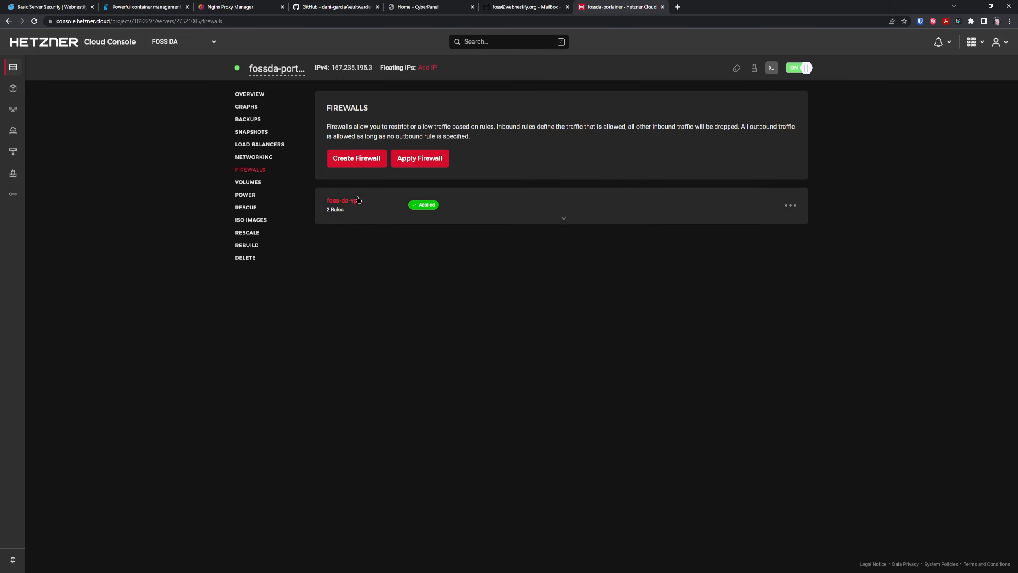
{"action": "left_click", "coordinate": [790, 205]}
{"action": "left_click", "coordinate": [790, 246]}
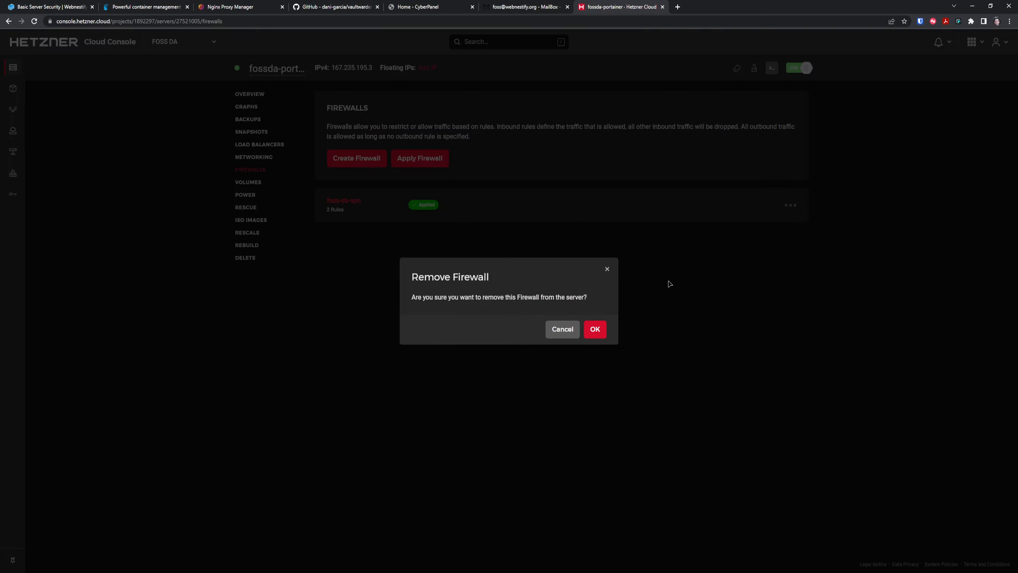
{"action": "left_click", "coordinate": [601, 332]}
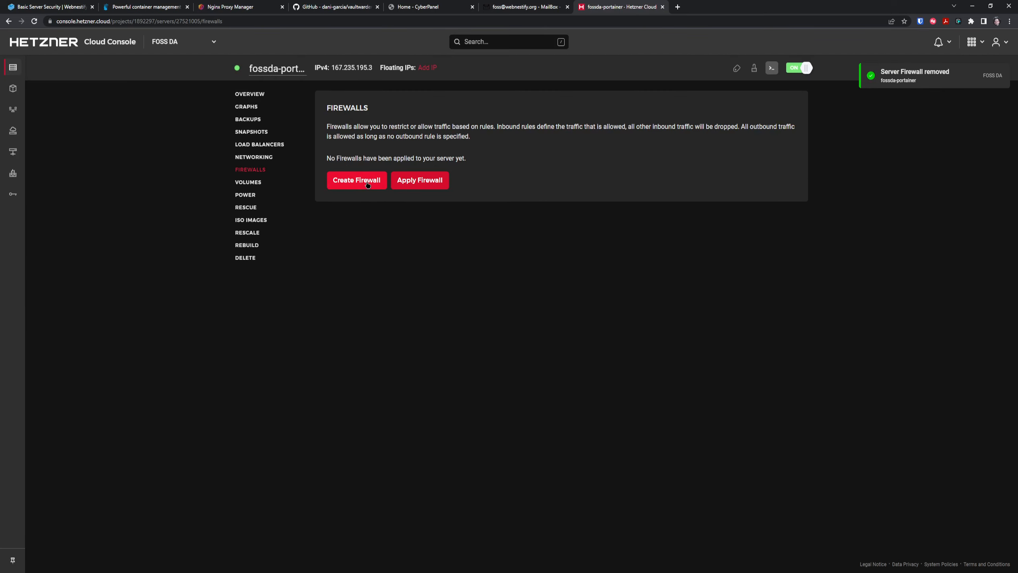
{"action": "left_click", "coordinate": [368, 184]}
{"action": "key", "text": "ctrl+plus"}
{"action": "key", "text": "ctrl+plus"}
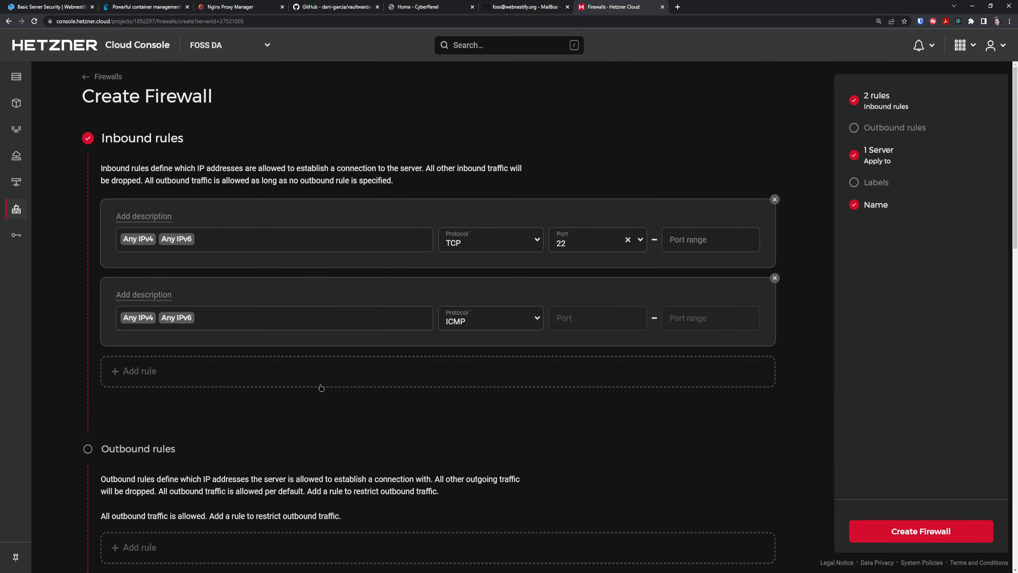
Name the new firewall fossda-portainer.
{"action": "scroll", "coordinate": [292, 417], "scroll_direction": "down", "scroll_amount": 12}
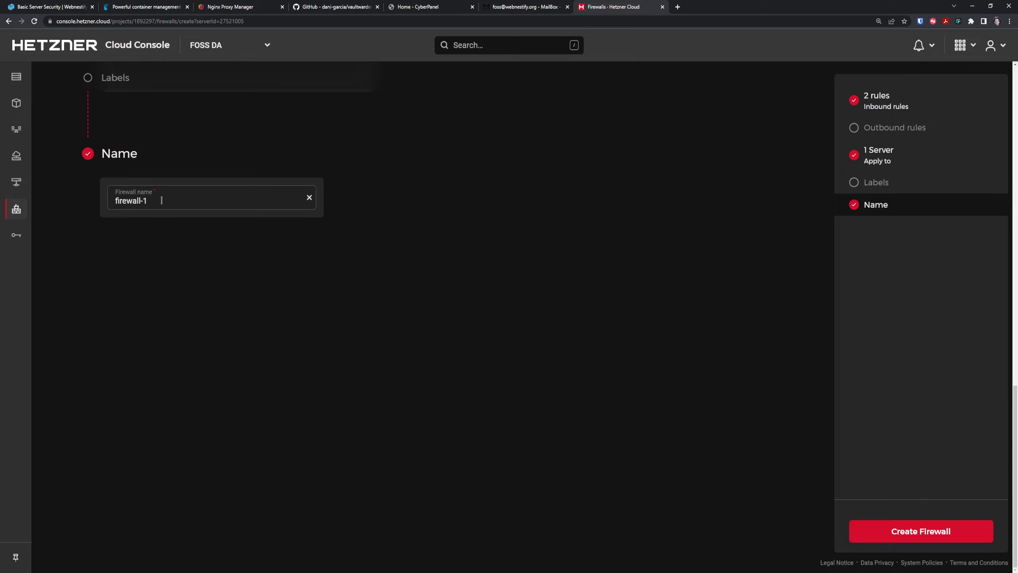
{"action": "triple_click", "coordinate": [162, 200]}
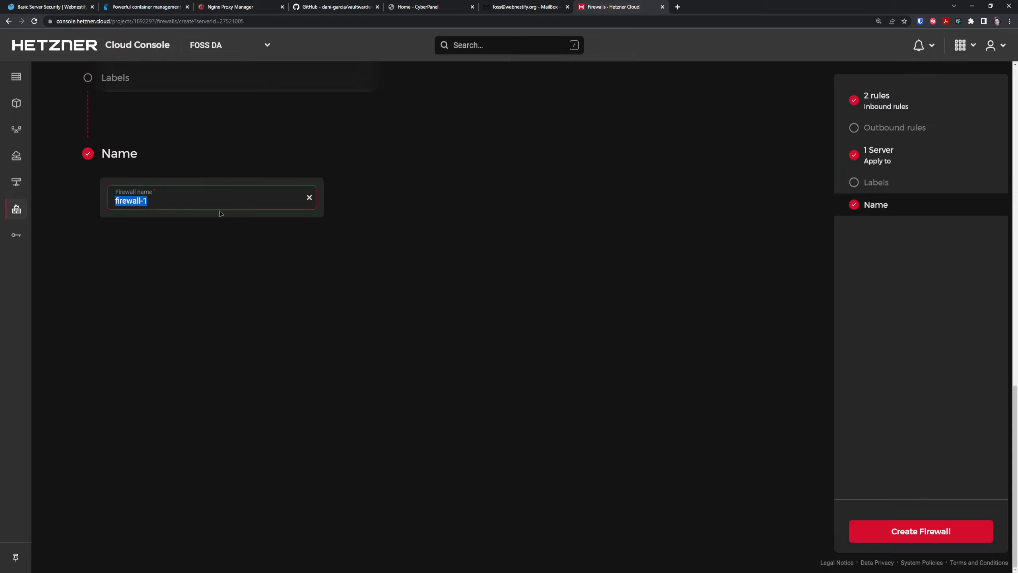
{"action": "type", "text": "fossda-portainer"}
{"action": "scroll", "coordinate": [371, 340], "scroll_direction": "up", "scroll_amount": 15}
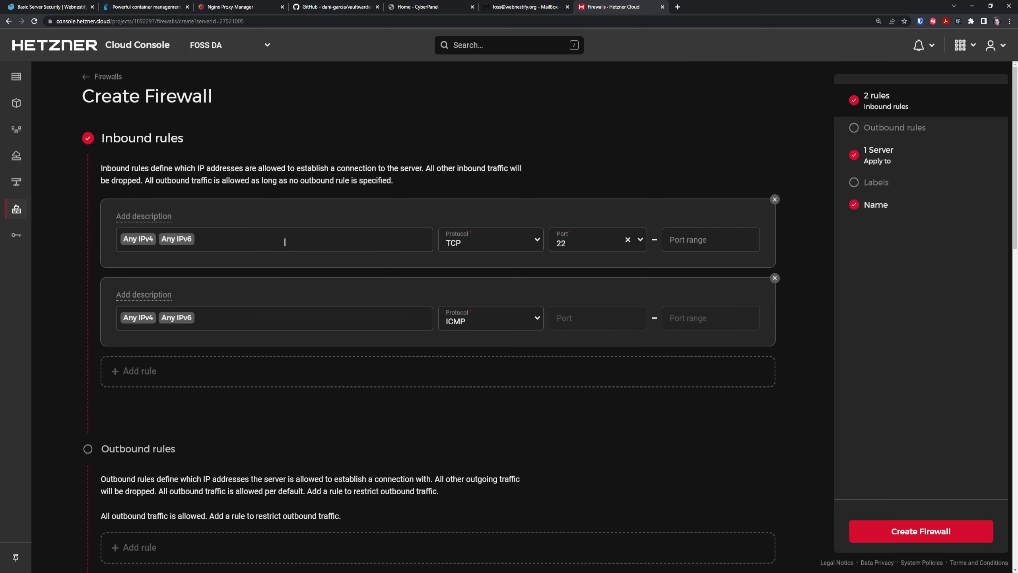
Clear the allowed sources from the default TCP 22 and ICMP rules.
{"action": "left_click", "coordinate": [284, 243]}
{"action": "key", "text": "BackSpace"}
{"action": "key", "text": "BackSpace"}
{"action": "key", "text": "BackSpace"}
{"action": "left_click", "coordinate": [217, 320]}
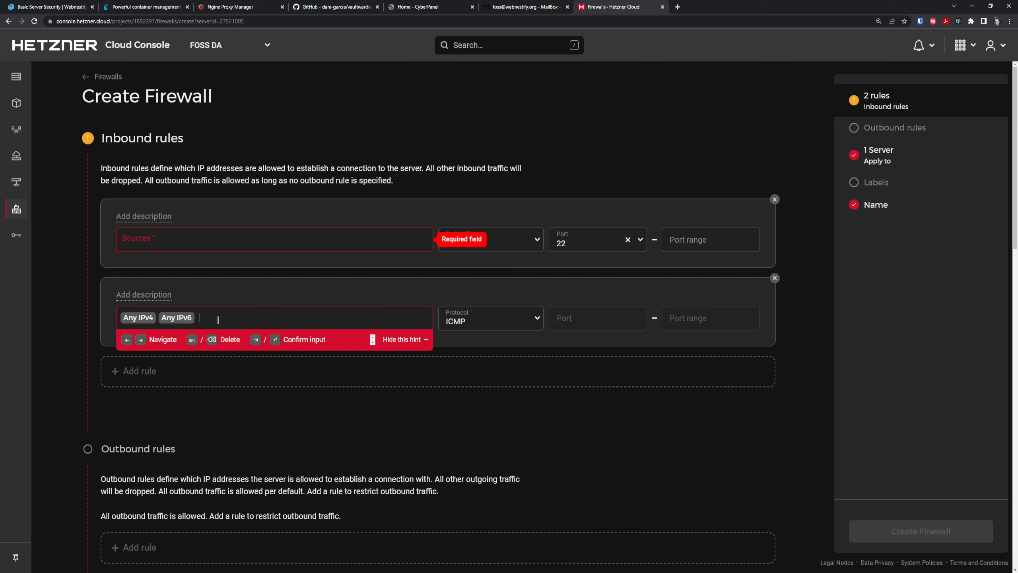
{"action": "key", "text": "BackSpace"}
{"action": "key", "text": "BackSpace"}
{"action": "key", "text": "BackSpace"}
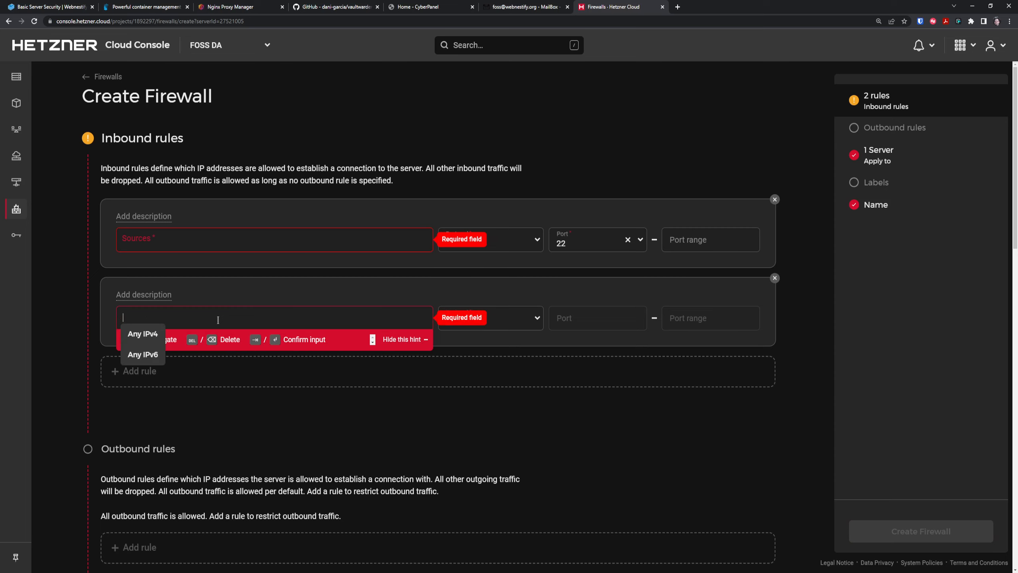
Add a third and fourth inbound rule, dropping Any IPv6 from both.
{"action": "left_click", "coordinate": [140, 371]}
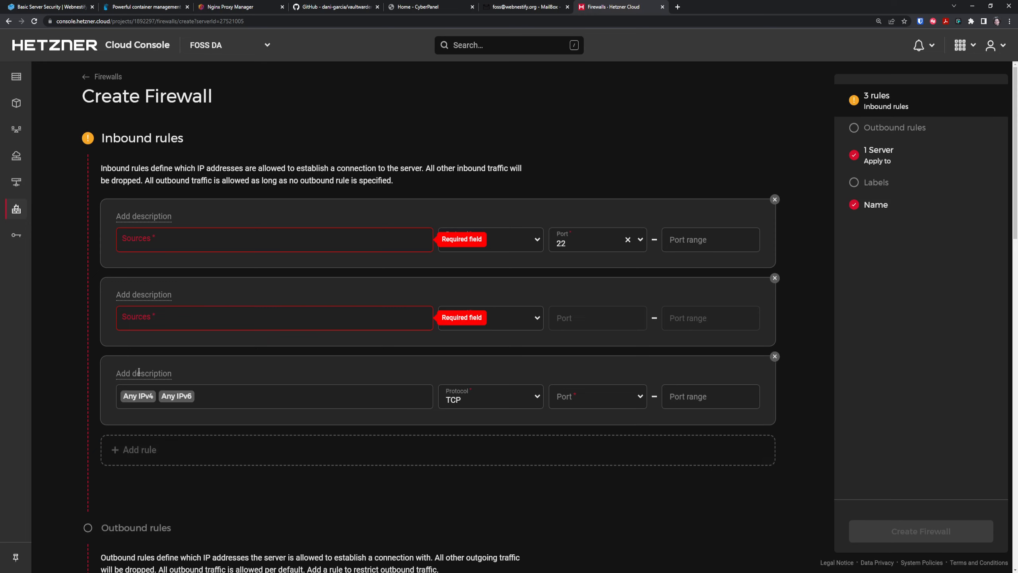
{"action": "left_click", "coordinate": [140, 448]}
{"action": "left_click", "coordinate": [207, 404]}
{"action": "key", "text": "BackSpace"}
{"action": "key", "text": "BackSpace"}
{"action": "key", "text": "BackSpace"}
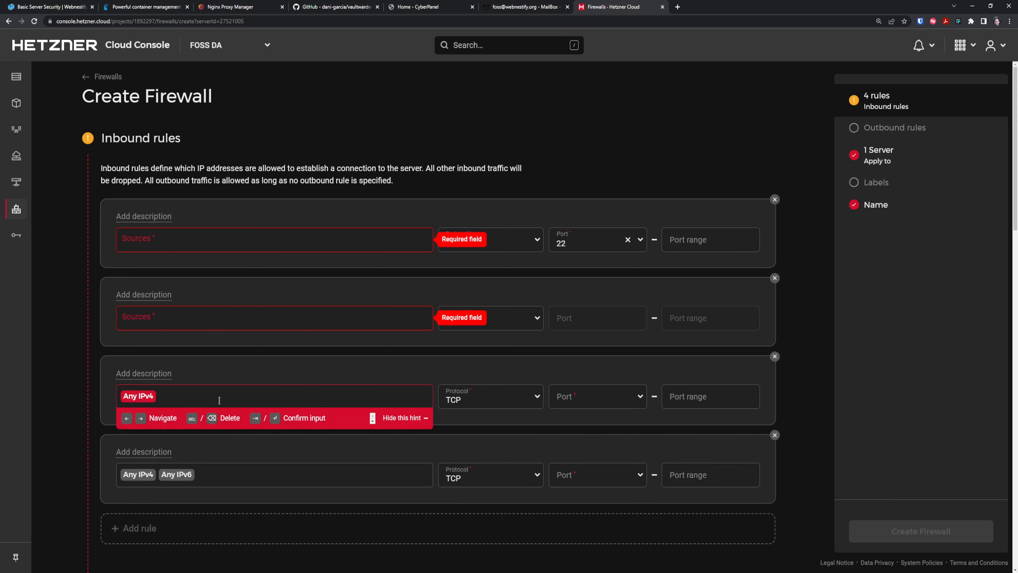
{"action": "left_click", "coordinate": [210, 480]}
{"action": "key", "text": "BackSpace"}
{"action": "key", "text": "BackSpace"}
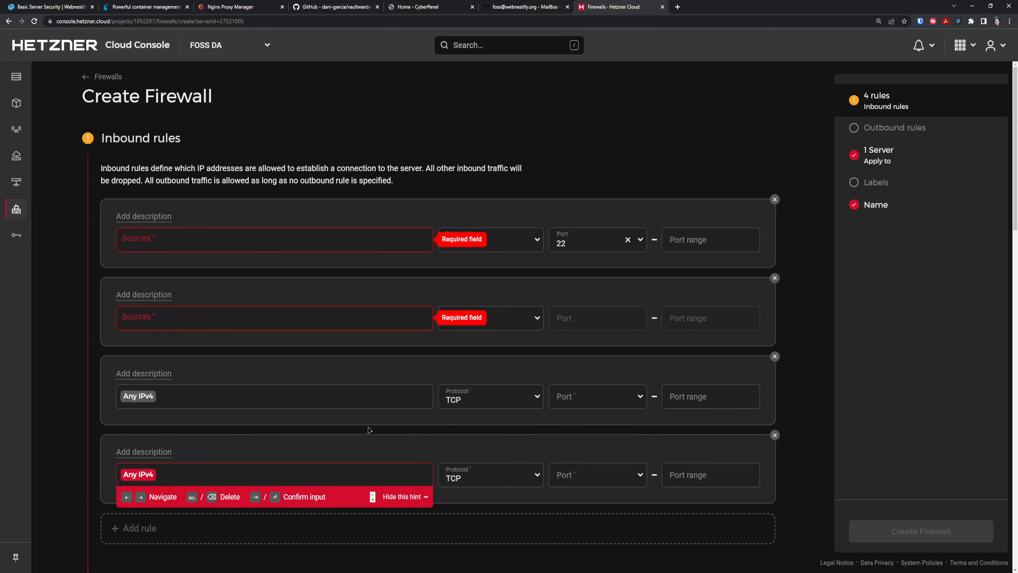
Set the new rules to port 80 'HTTP' and port 443 'HTTPS'.
{"action": "left_click", "coordinate": [593, 396]}
{"action": "left_click", "coordinate": [573, 460]}
{"action": "left_click", "coordinate": [598, 478]}
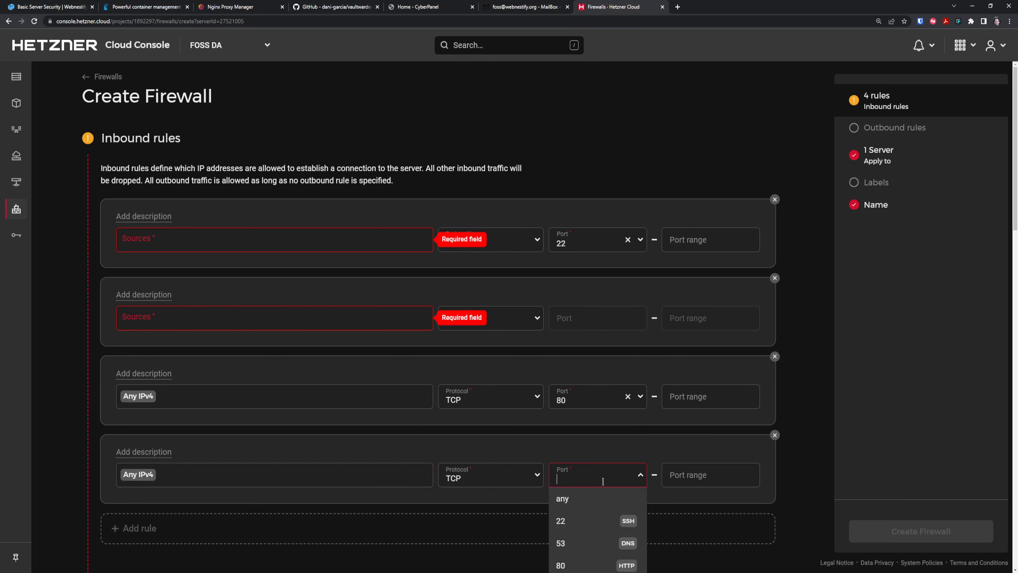
{"action": "left_click", "coordinate": [591, 508]}
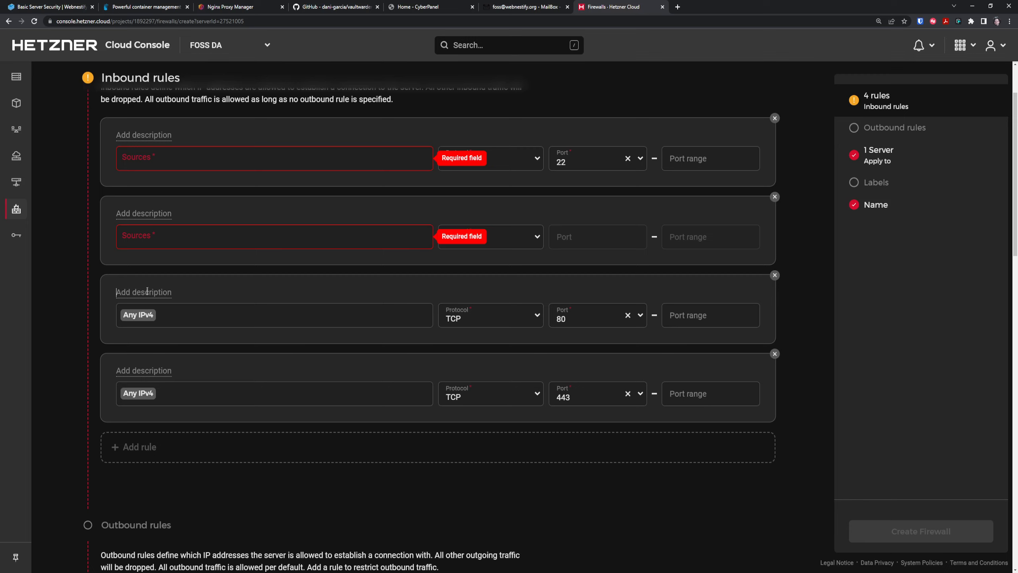
{"action": "type", "text": "HTTP"}
{"action": "left_click", "coordinate": [142, 366]}
{"action": "type", "text": "HTTPS"}
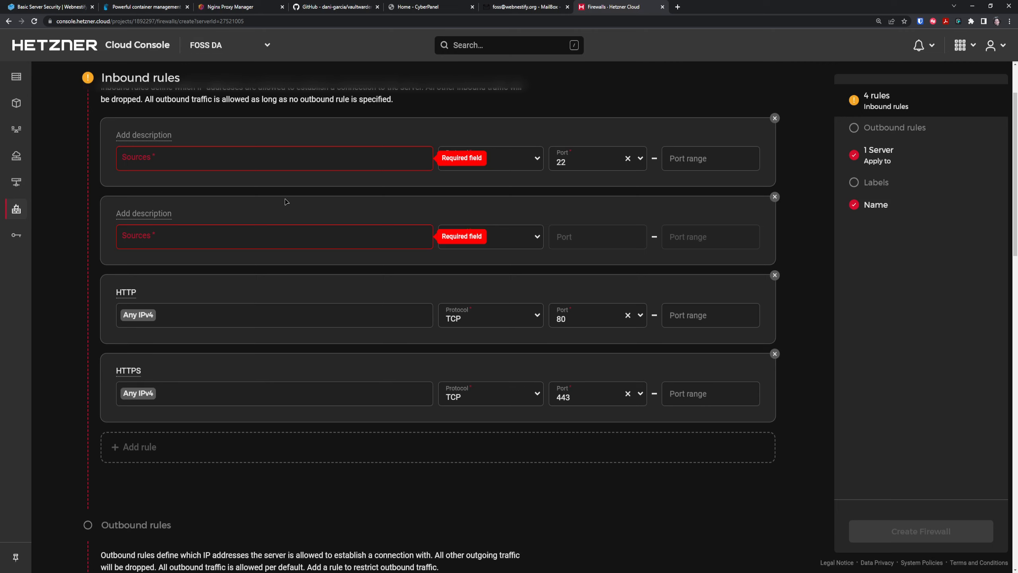
Describe the first rule as SSH and restrict its source to the single allowed IP.
{"action": "scroll", "coordinate": [319, 219], "scroll_direction": "up", "scroll_amount": 1}
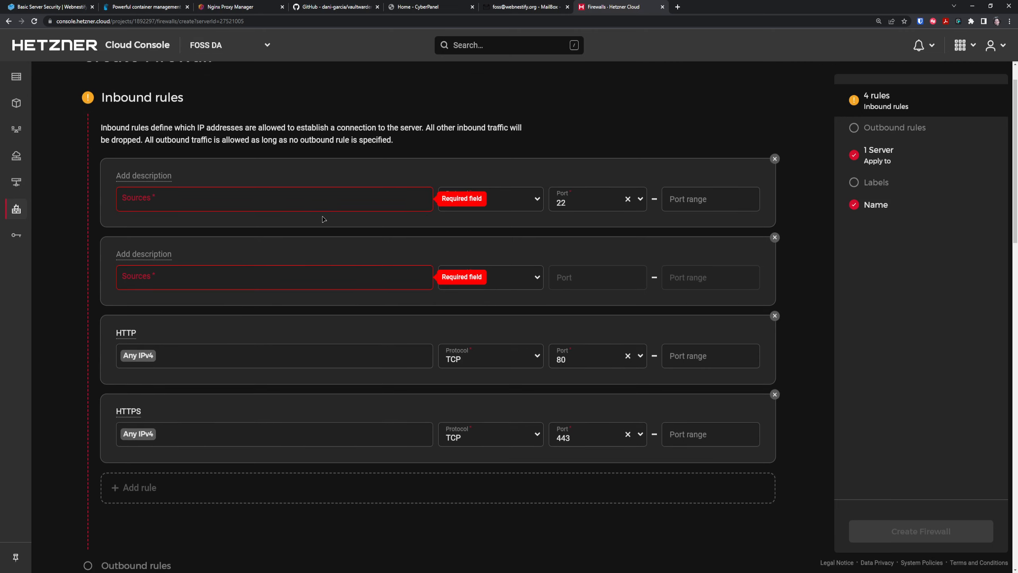
{"action": "left_click", "coordinate": [143, 173]}
{"action": "type", "text": "SSH"}
{"action": "left_click", "coordinate": [332, 202]}
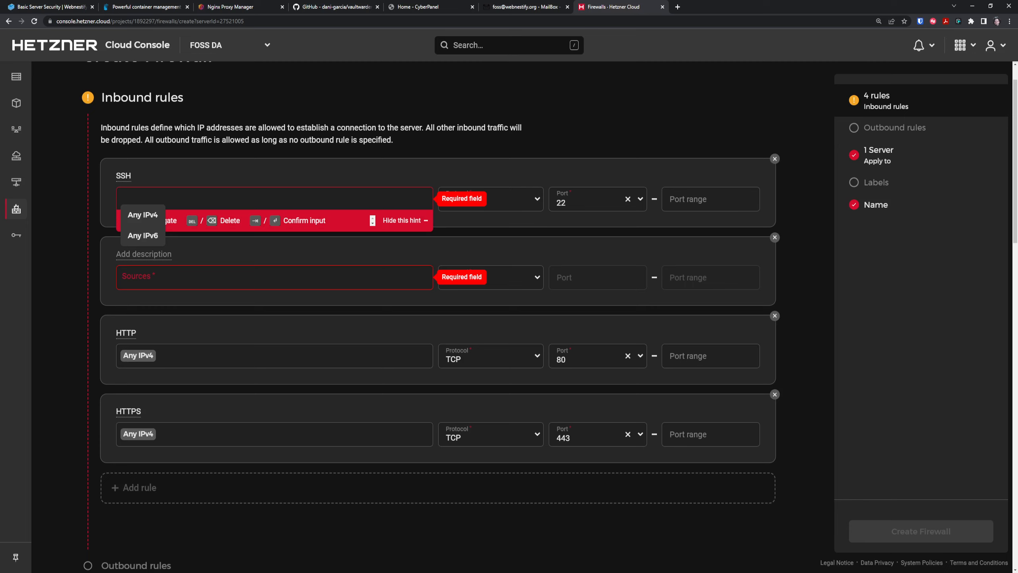
{"action": "key", "text": "alt+Tab"}
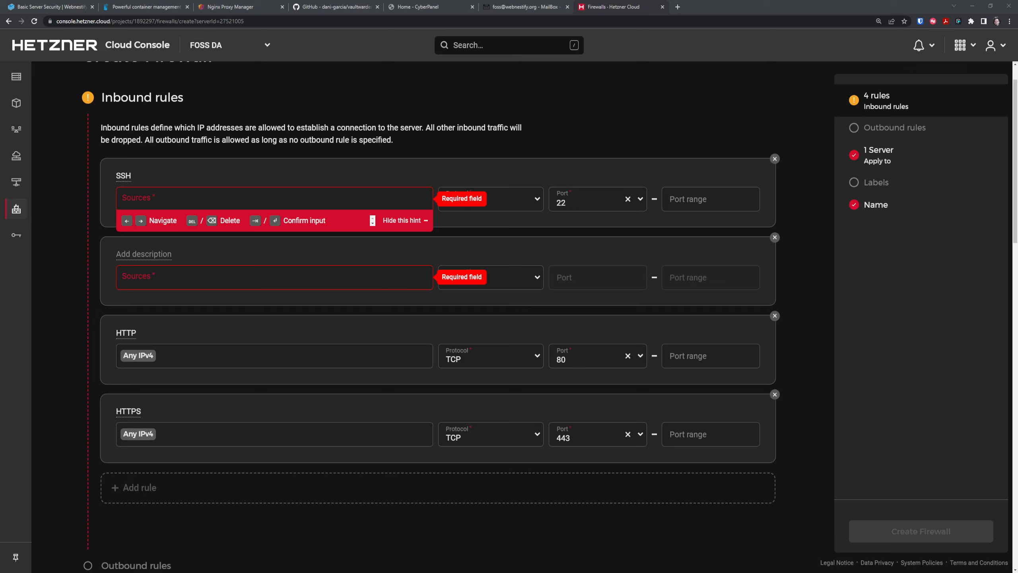
{"action": "key", "text": "alt+Tab"}
{"action": "type", "text": "195.210.28.34"}
{"action": "key", "text": "Return"}
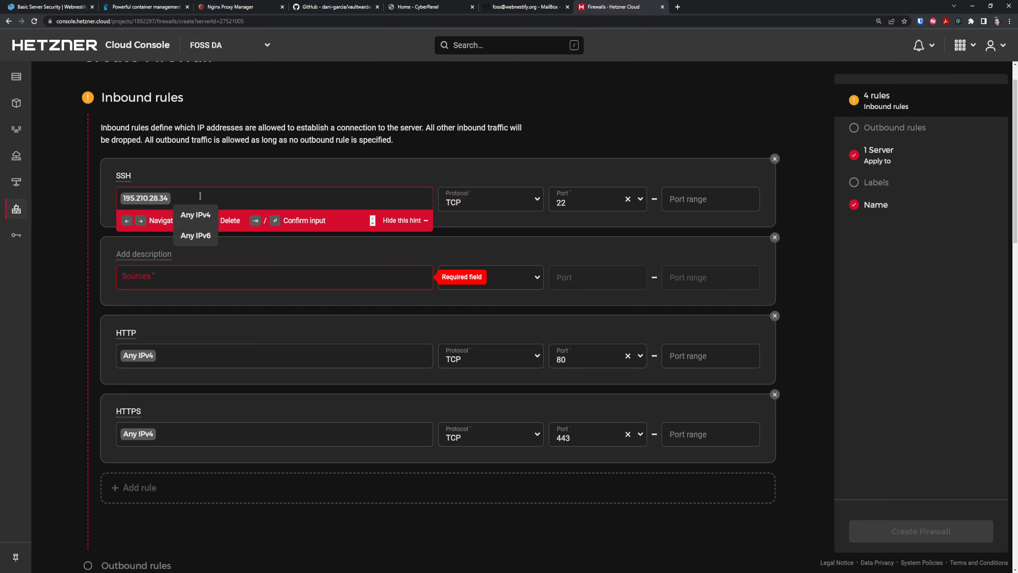
{"action": "left_click", "coordinate": [317, 180]}
Make the second rule 'NPM': TCP port 81 from 195.210.28.34 only.
{"action": "left_click", "coordinate": [144, 256]}
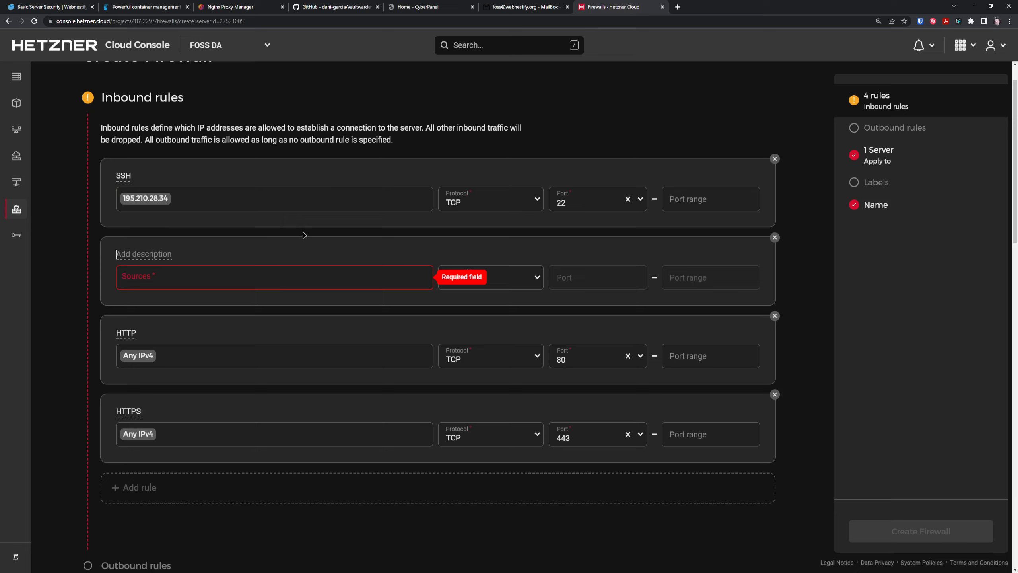
{"action": "type", "text": "81"}
{"action": "key", "text": "ctrl+a"}
{"action": "type", "text": "NPM"}
{"action": "left_click", "coordinate": [284, 273]}
{"action": "type", "text": "195.210.28.34"}
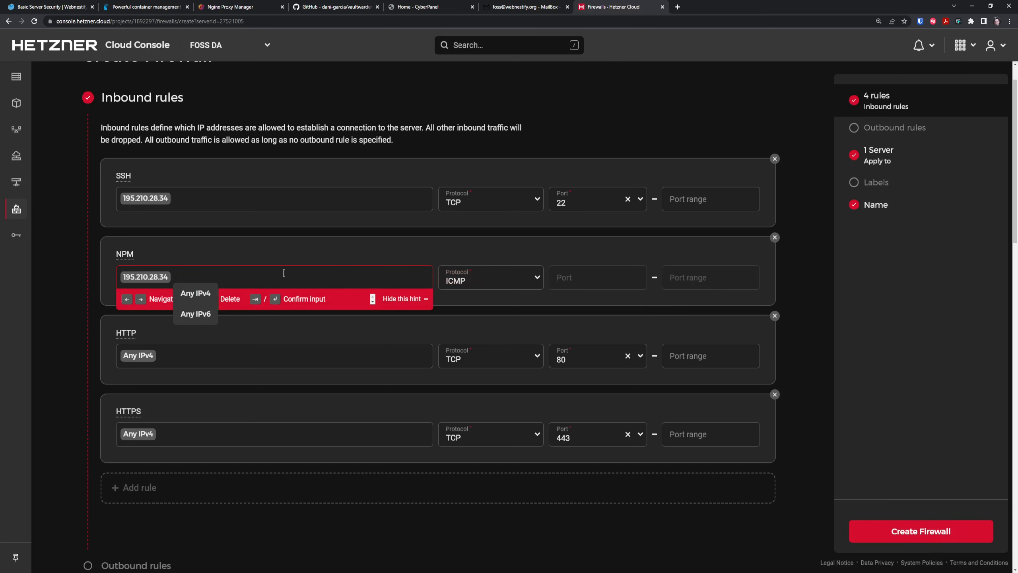
{"action": "left_click", "coordinate": [483, 285]}
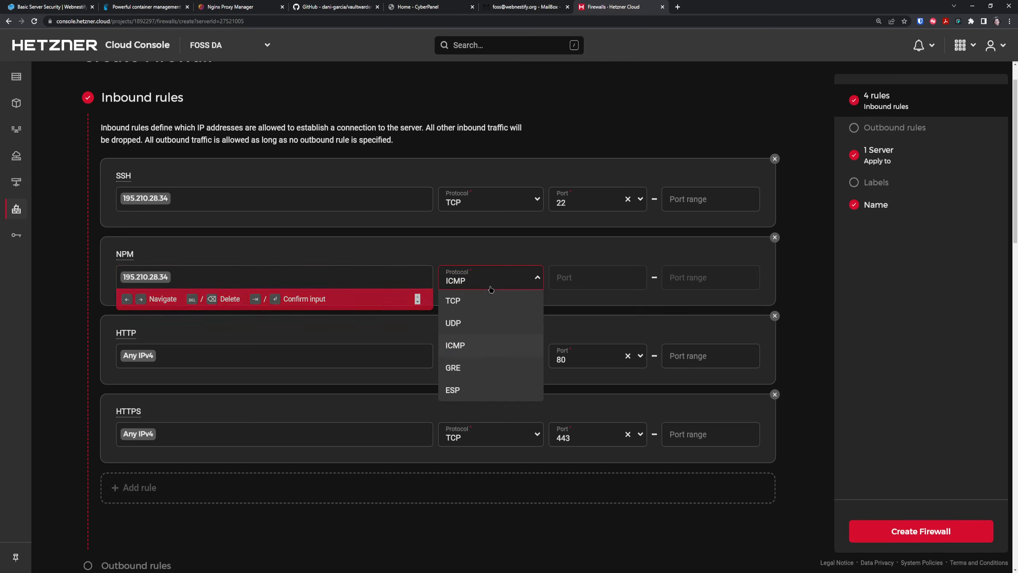
{"action": "left_click", "coordinate": [490, 299]}
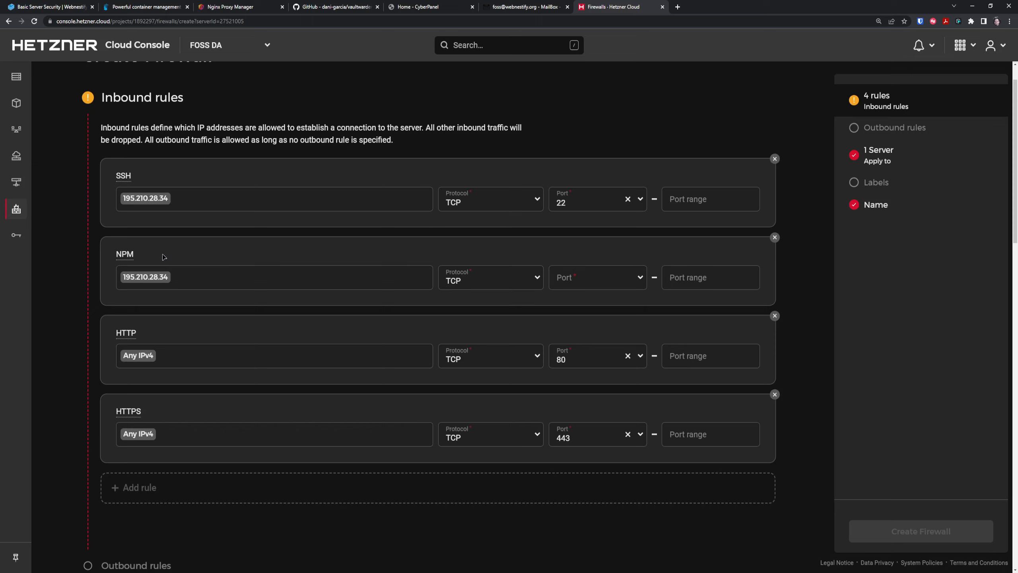
{"action": "left_click", "coordinate": [589, 278]}
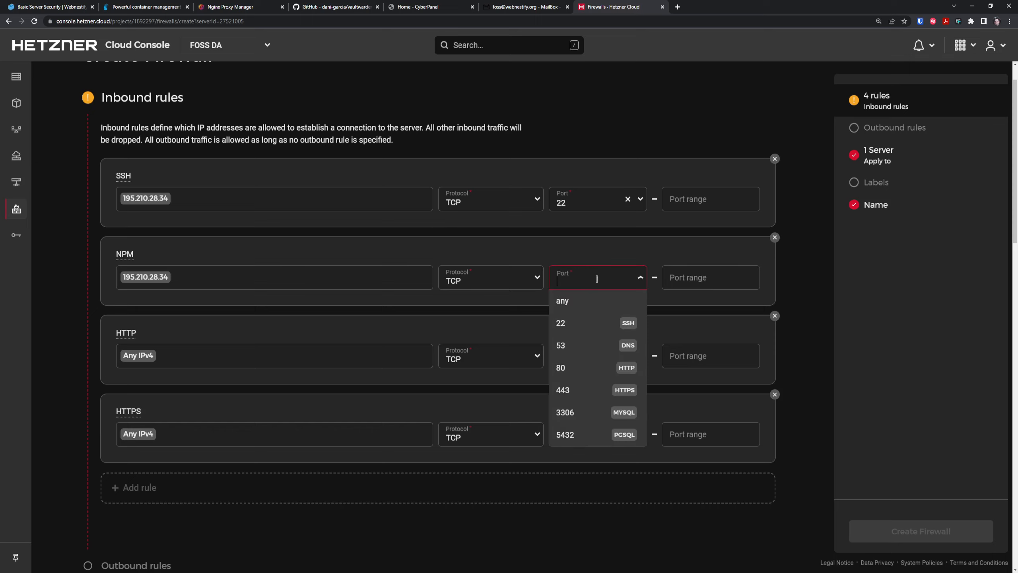
{"action": "type", "text": "81"}
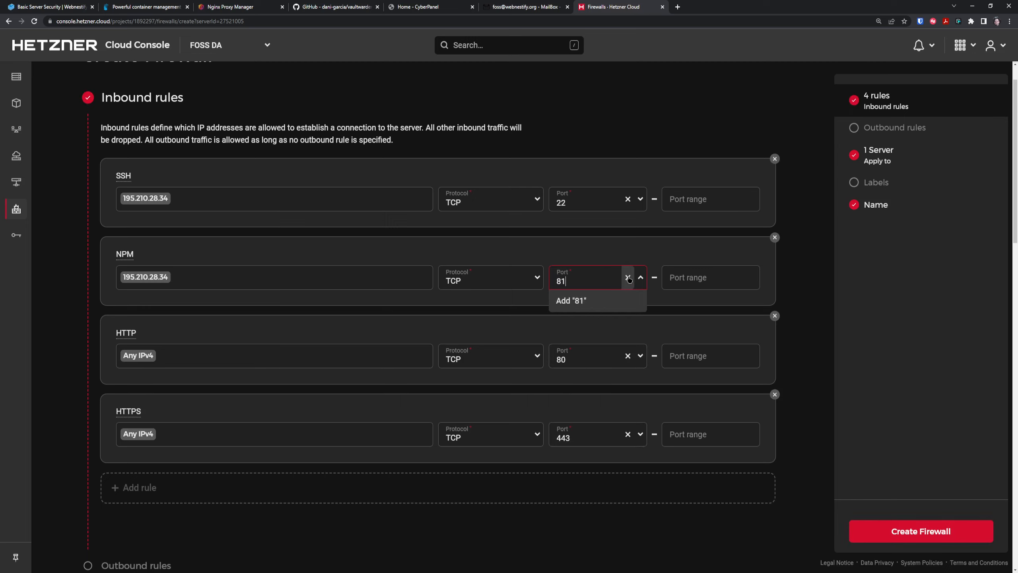
{"action": "left_click", "coordinate": [599, 307]}
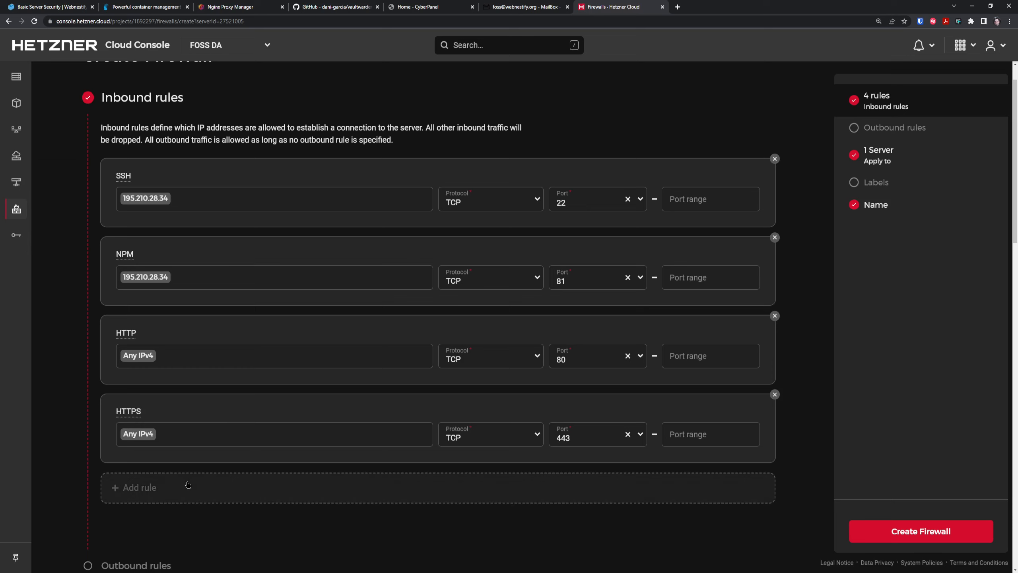
{"action": "left_click", "coordinate": [138, 487]}
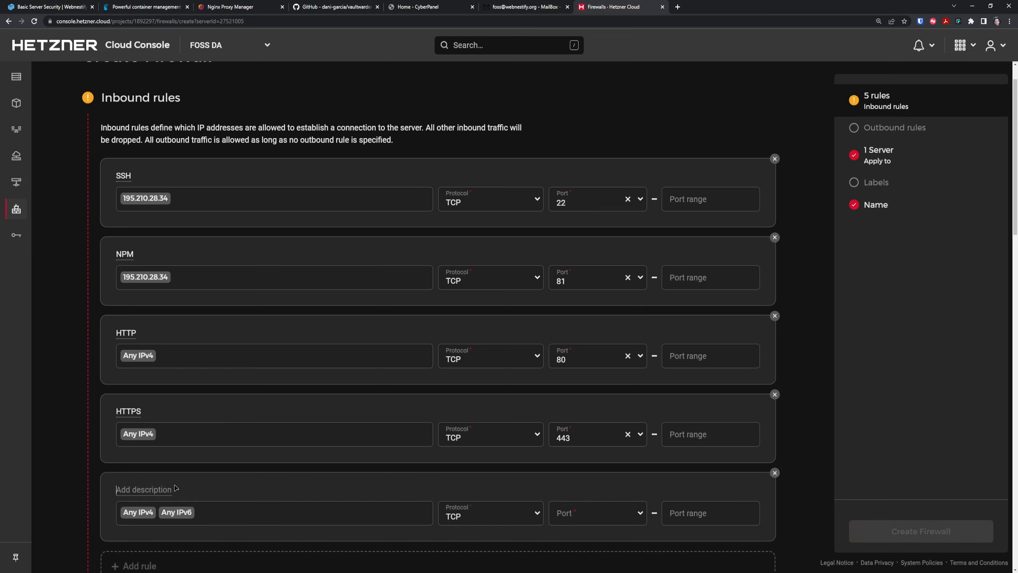
{"action": "type", "text": "Portainer"}
{"action": "scroll", "coordinate": [419, 385], "scroll_direction": "down", "scroll_amount": 4}
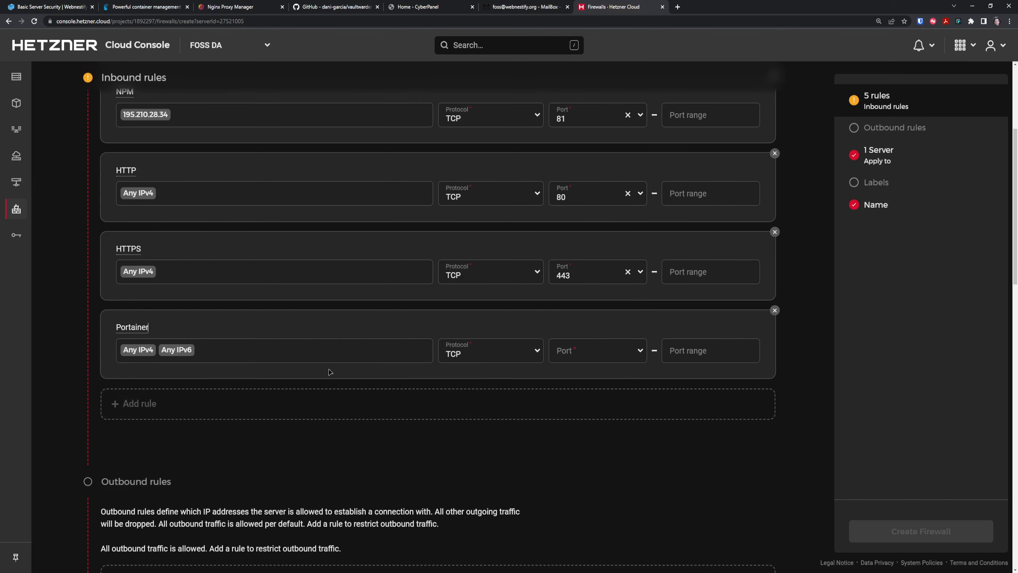
{"action": "left_click", "coordinate": [310, 346]}
{"action": "key", "text": "BackSpace"}
{"action": "key", "text": "BackSpace"}
{"action": "key", "text": "BackSpace"}
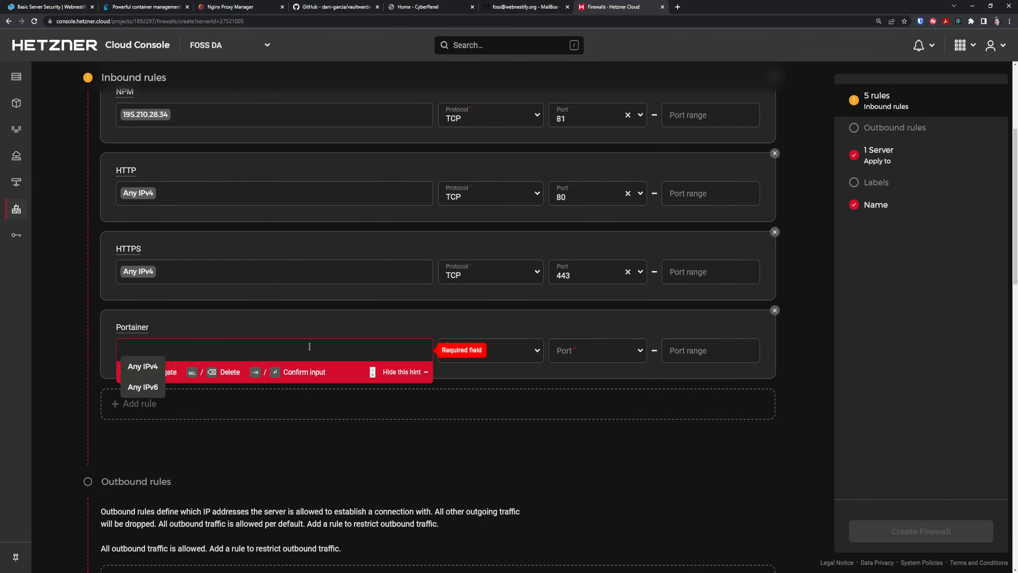
{"action": "type", "text": "195.210.28.34"}
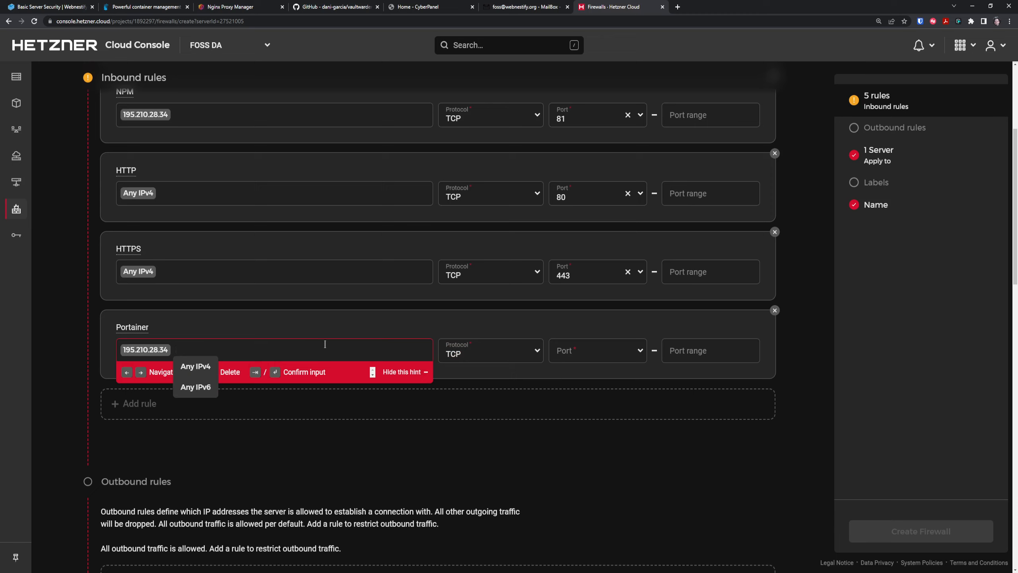
{"action": "left_click", "coordinate": [596, 350]}
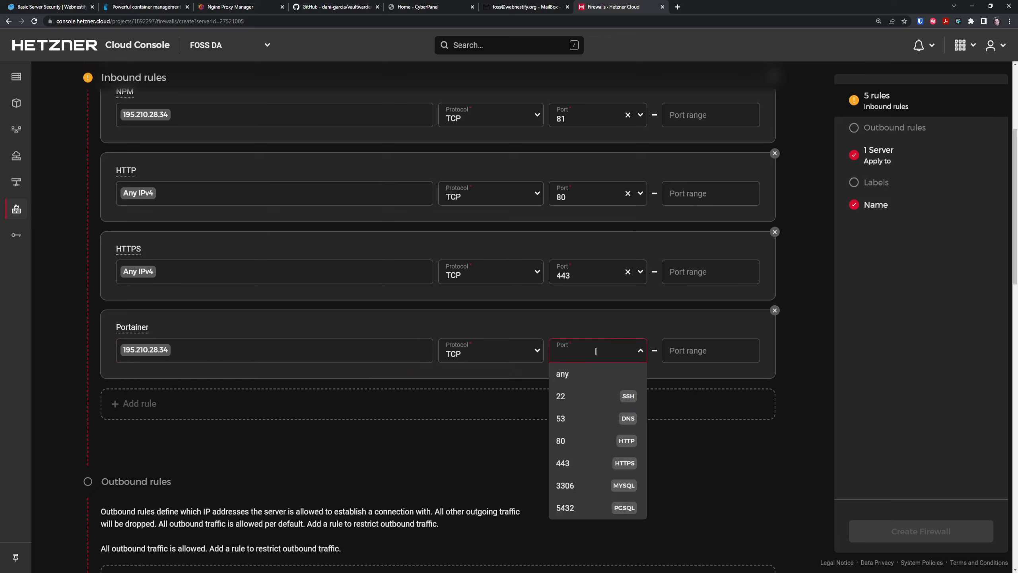
{"action": "type", "text": "8000"}
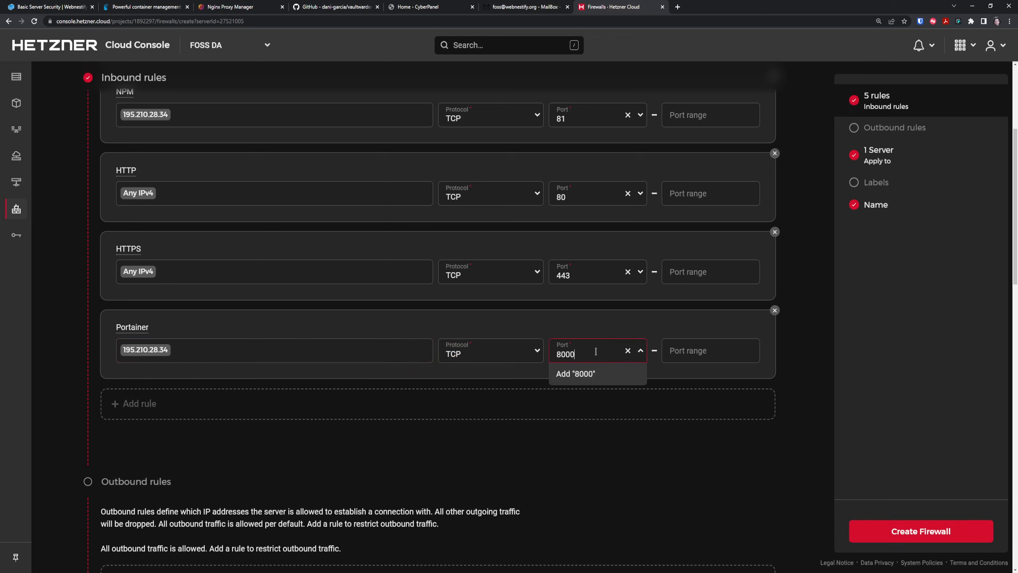
{"action": "left_click", "coordinate": [595, 373]}
{"action": "scroll", "coordinate": [445, 379], "scroll_direction": "up", "scroll_amount": 3}
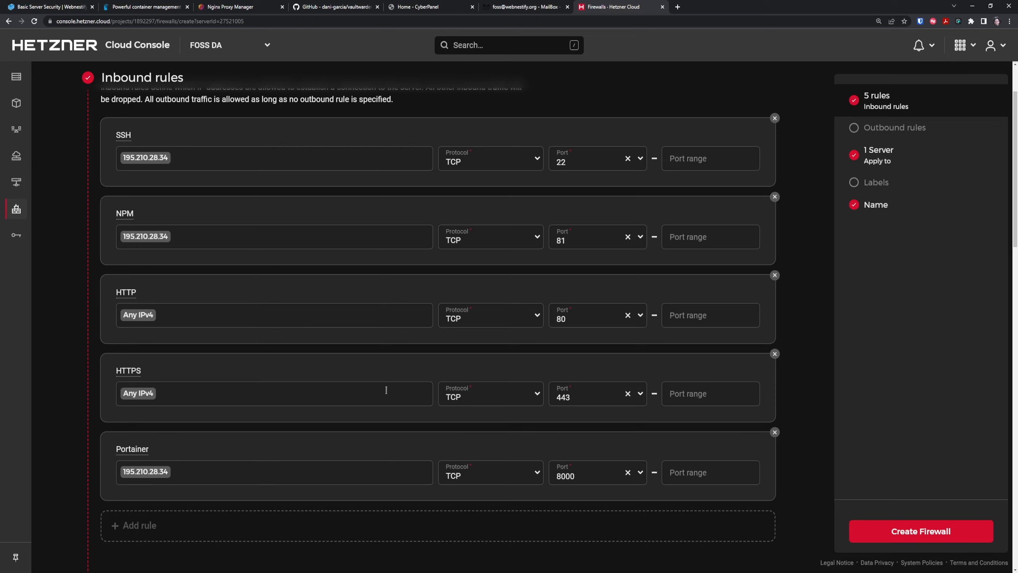
Create the fossda-portainer firewall with its five inbound rules applied to the server.
{"action": "scroll", "coordinate": [433, 396], "scroll_direction": "down", "scroll_amount": 10}
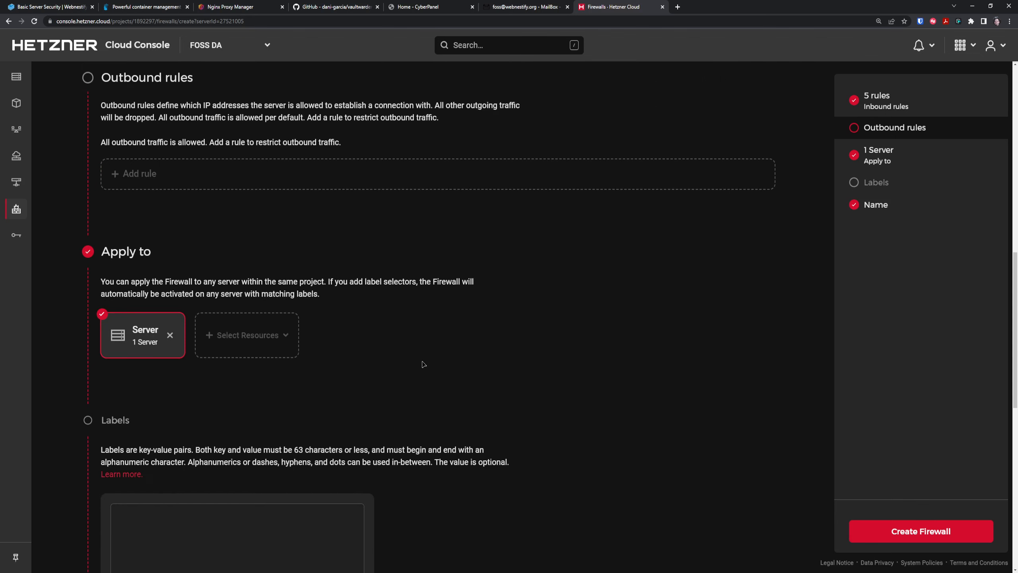
{"action": "scroll", "coordinate": [466, 387], "scroll_direction": "down", "scroll_amount": 7}
{"action": "scroll", "coordinate": [468, 389], "scroll_direction": "down", "scroll_amount": 1}
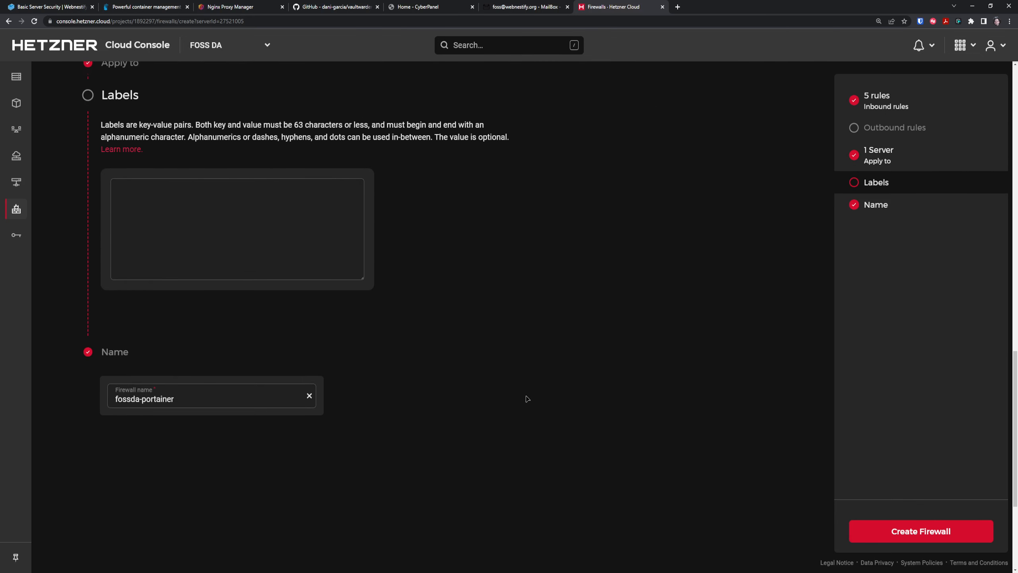
{"action": "left_click", "coordinate": [921, 533]}
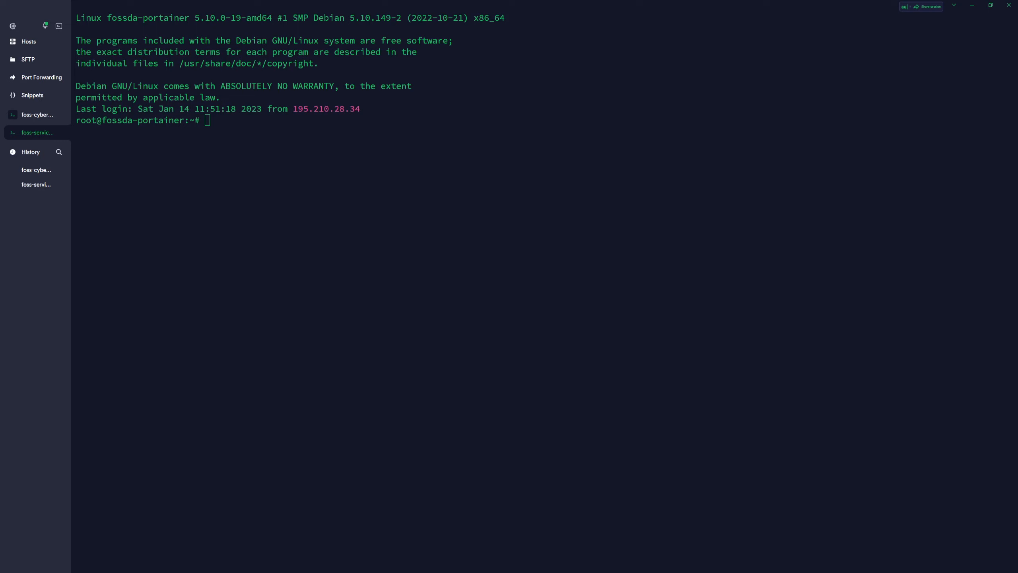
Run apt update && apt upgrade -y on fossda-portainer to upgrade all packages.
{"action": "left_click", "coordinate": [327, 211]}
{"action": "type", "text": "apt update &&"}
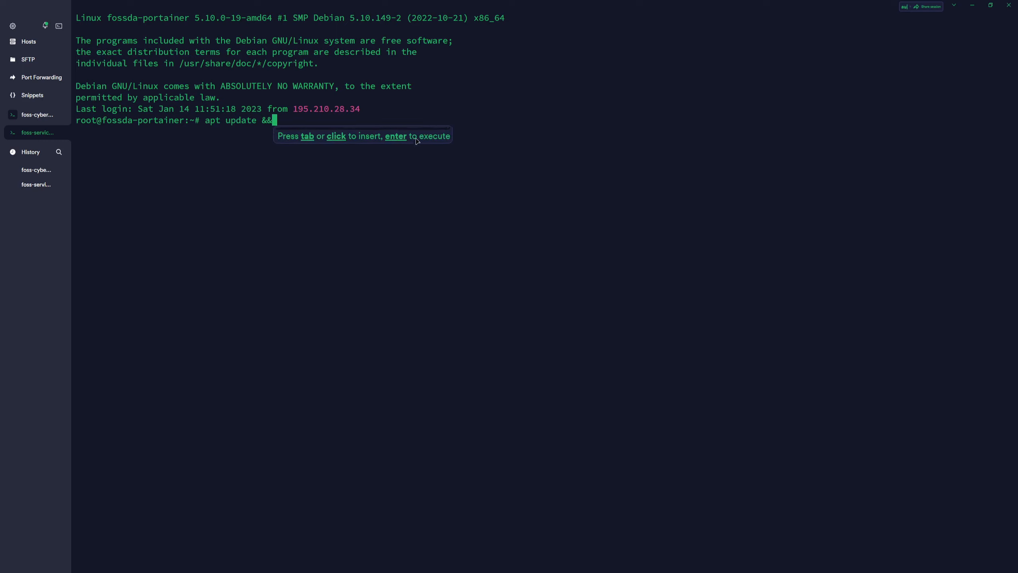
{"action": "type", "text": " apt upgrade -y"}
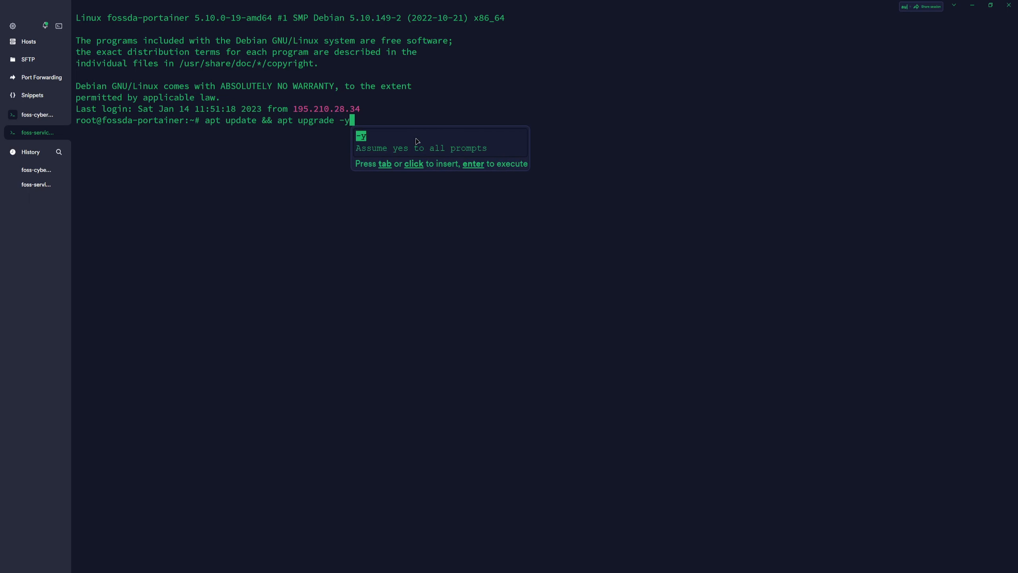
{"action": "key", "text": "Return"}
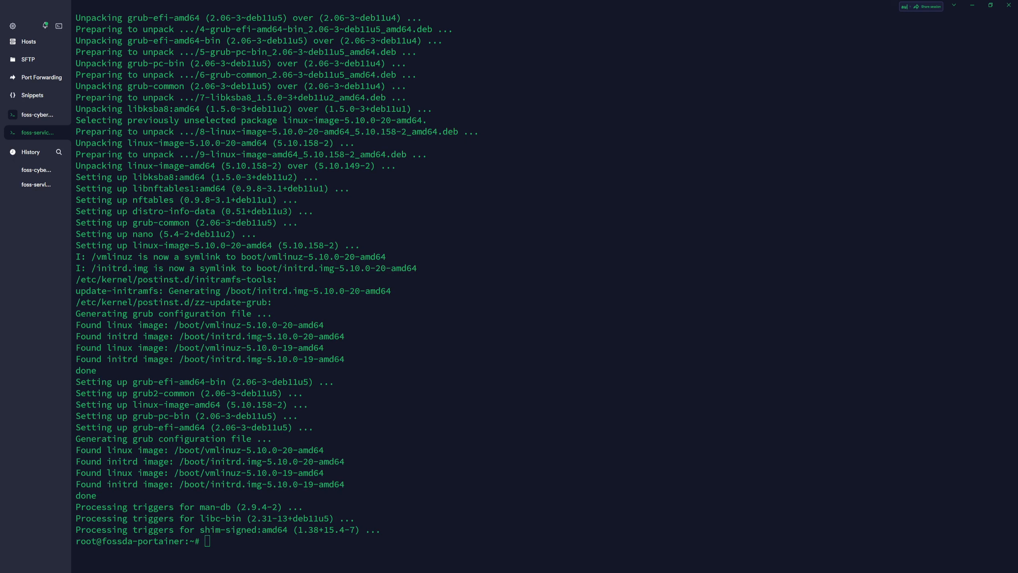
{"action": "left_click", "coordinate": [441, 476]}
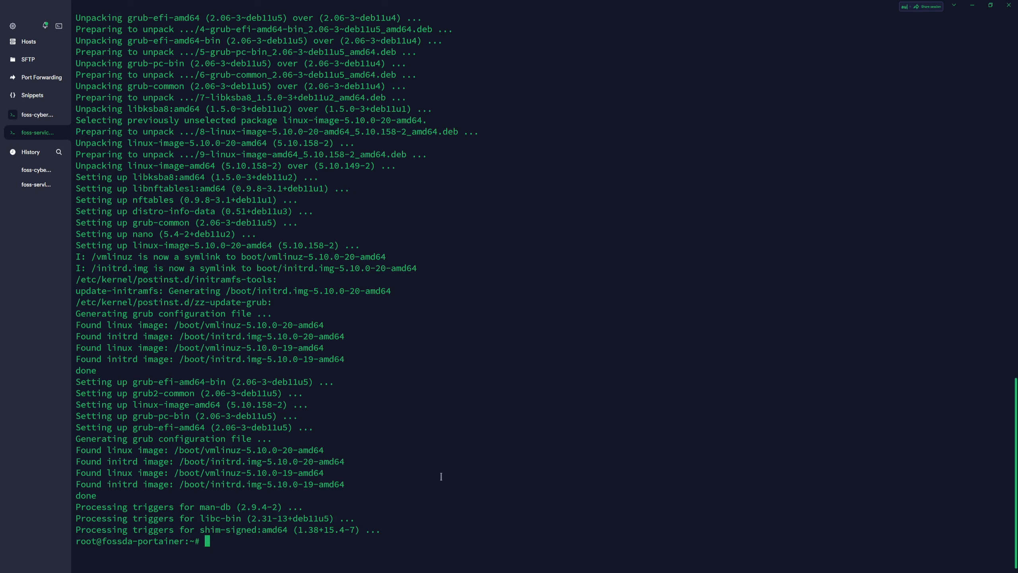
Clear the terminal and run timedatectl set-timezone Europe/Bratislava.
{"action": "type", "text": "clear"}
{"action": "key", "text": "Return"}
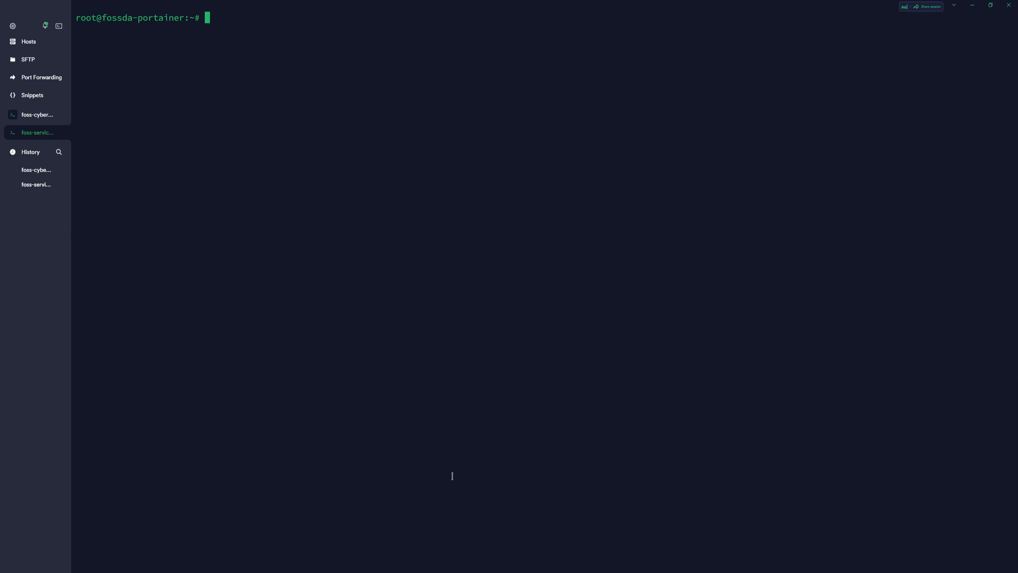
{"action": "type", "text": "timedatectl set-timezone "}
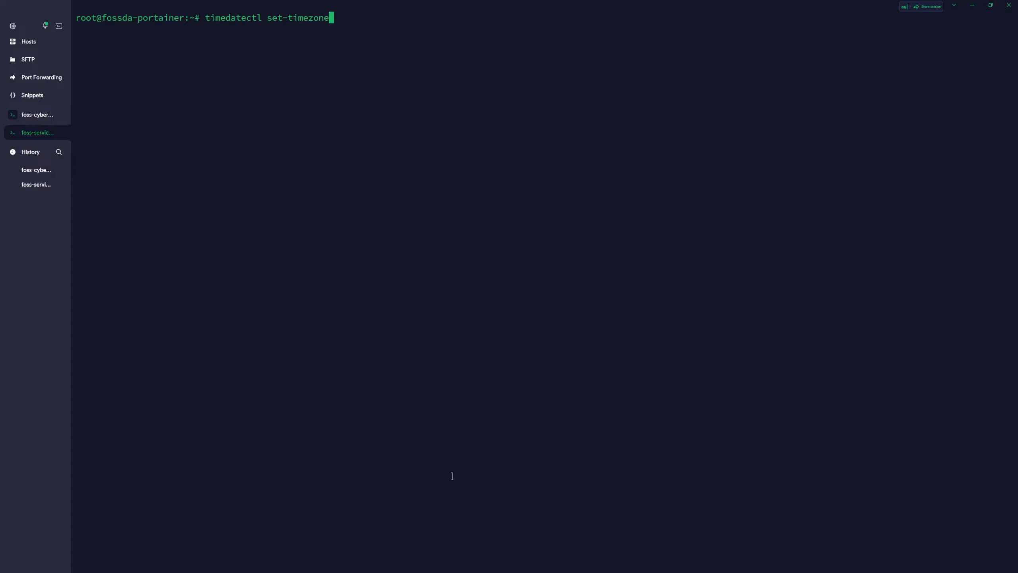
{"action": "type", "text": "Europe/Bratislava"}
{"action": "key", "text": "Return"}
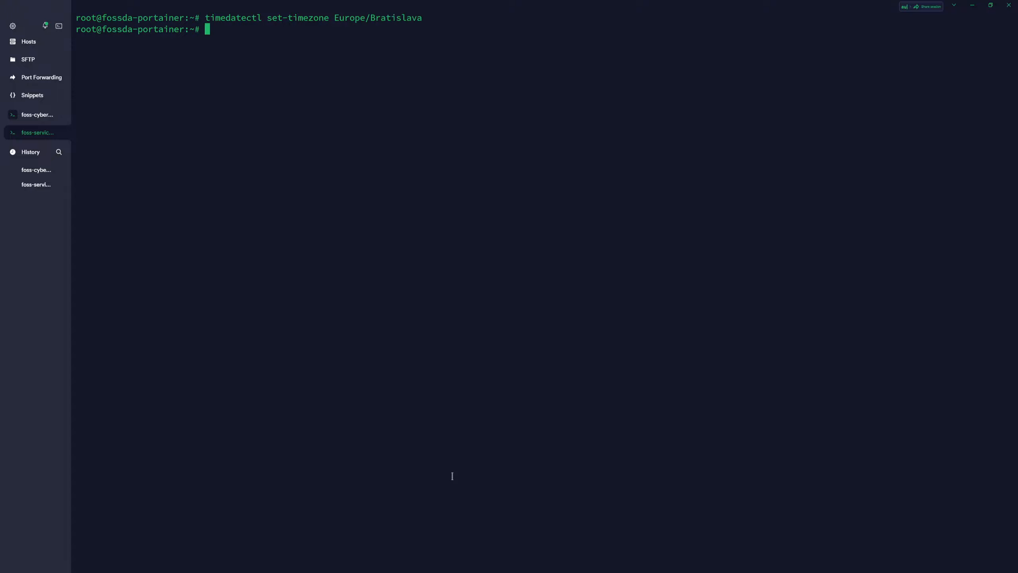
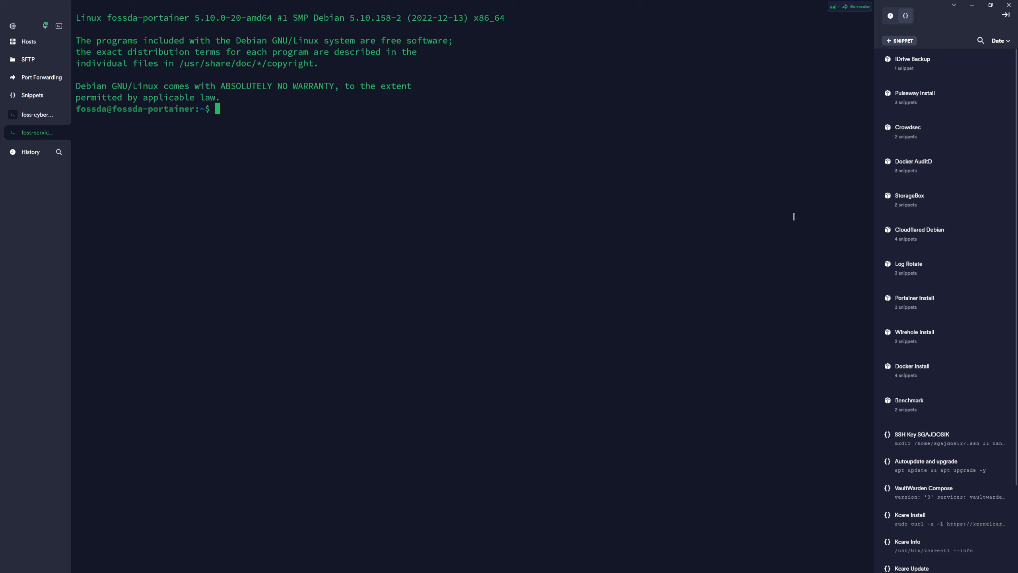
Run the Docker Install snippets Repo setup, PGP Keys, Keys and Install to install docker-ce, containerd.io and compose.
{"action": "left_click", "coordinate": [951, 371]}
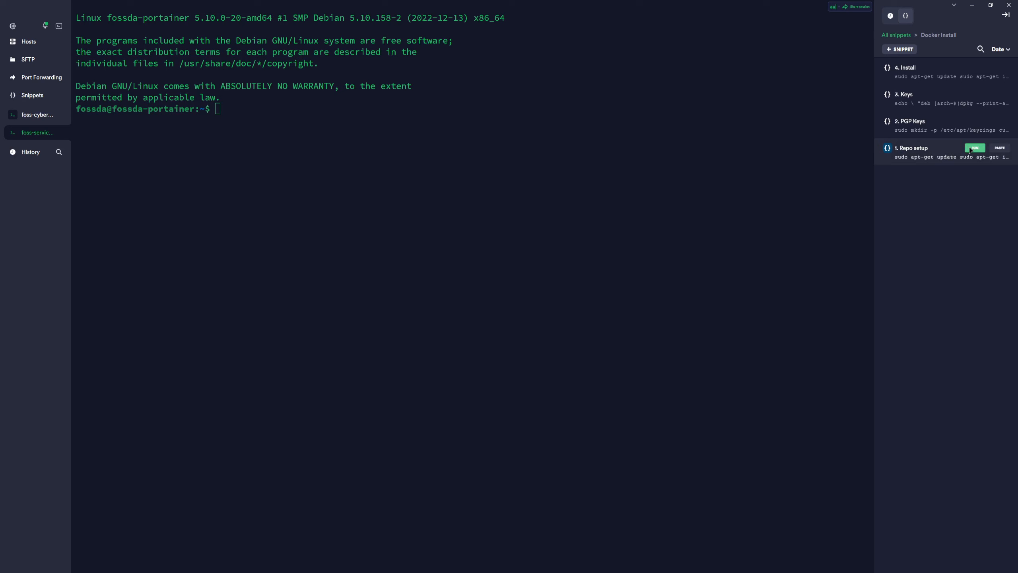
{"action": "left_click", "coordinate": [971, 148]}
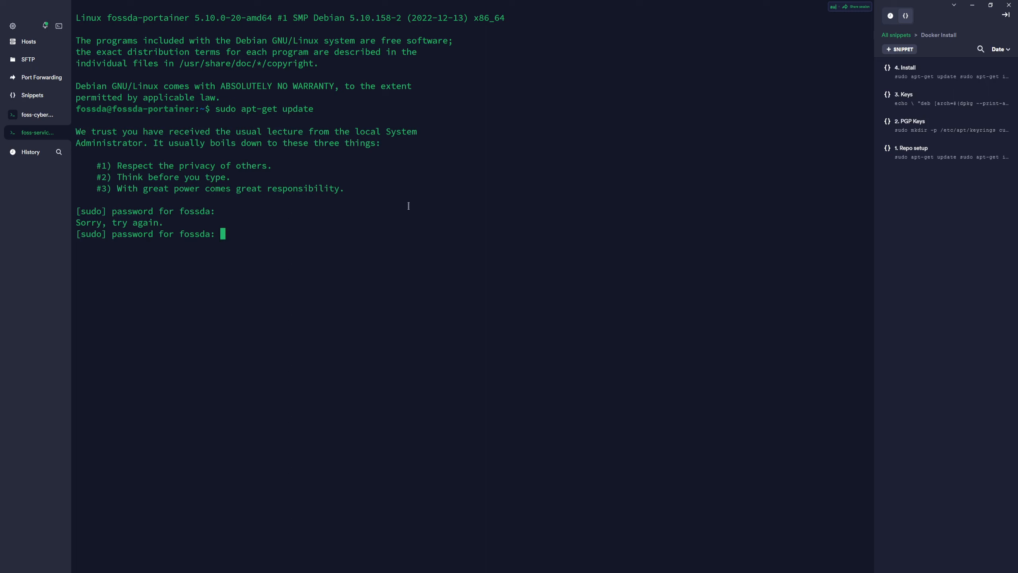
{"action": "key", "text": "Return"}
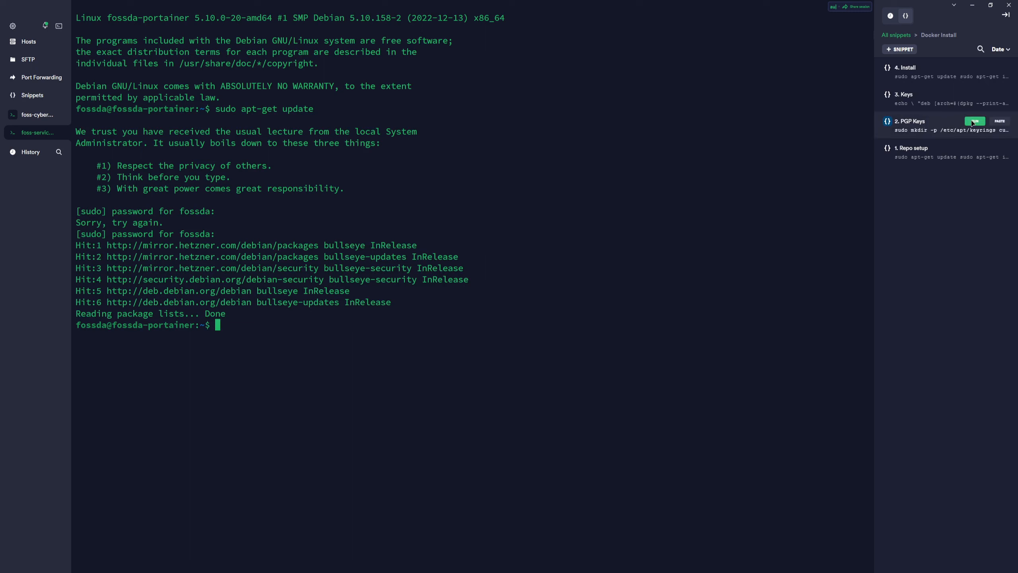
{"action": "left_click", "coordinate": [975, 122]}
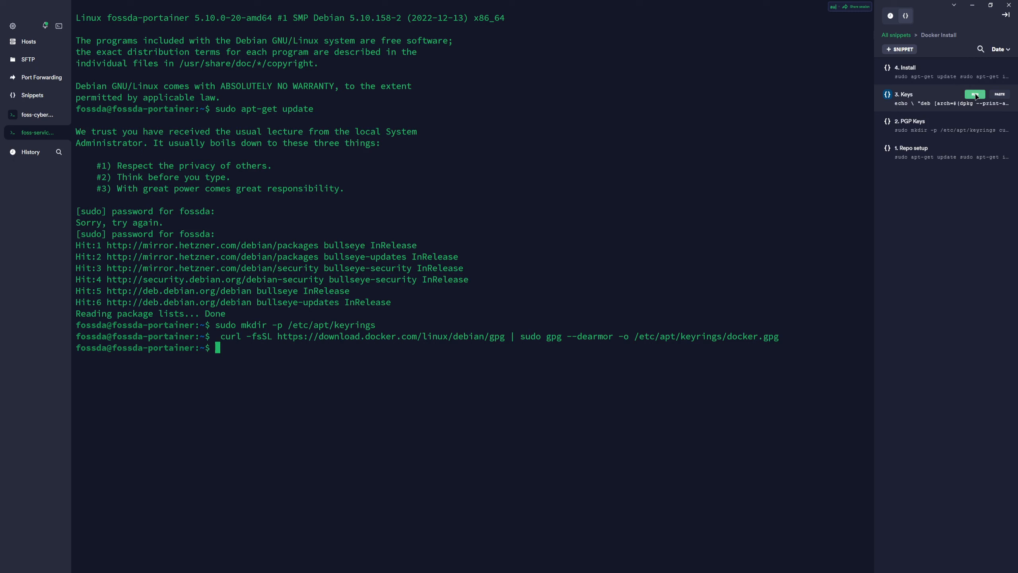
{"action": "left_click", "coordinate": [975, 95]}
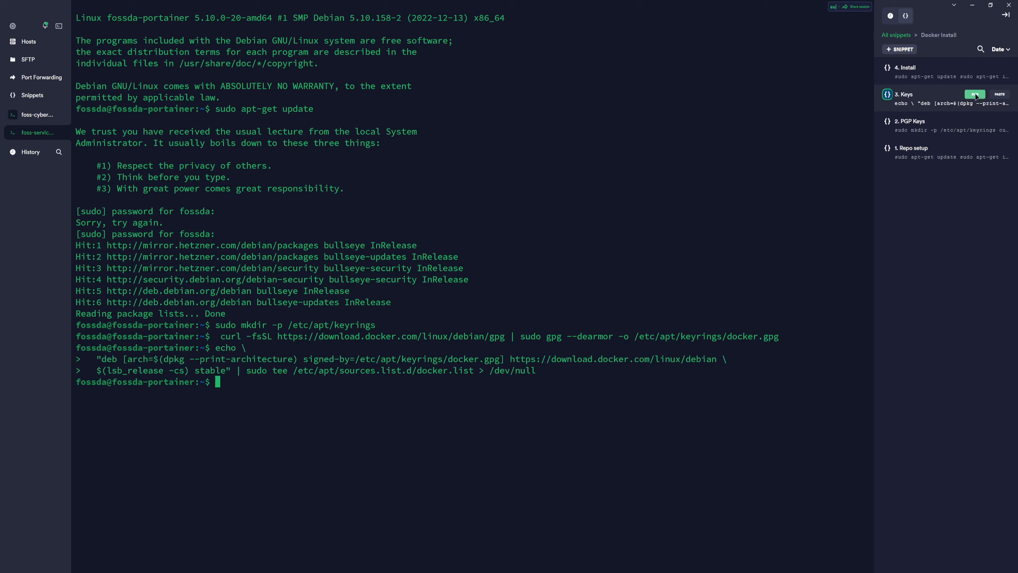
{"action": "left_click", "coordinate": [975, 68]}
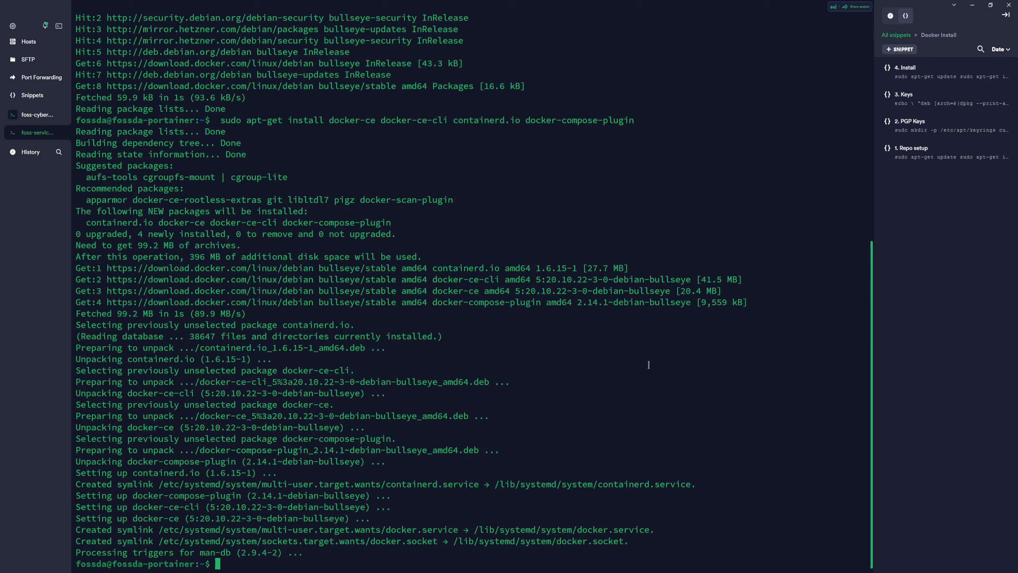
Clear the terminal and add the login user to the docker group with usermod -aG.
{"action": "type", "text": "clear"}
{"action": "key", "text": "Return"}
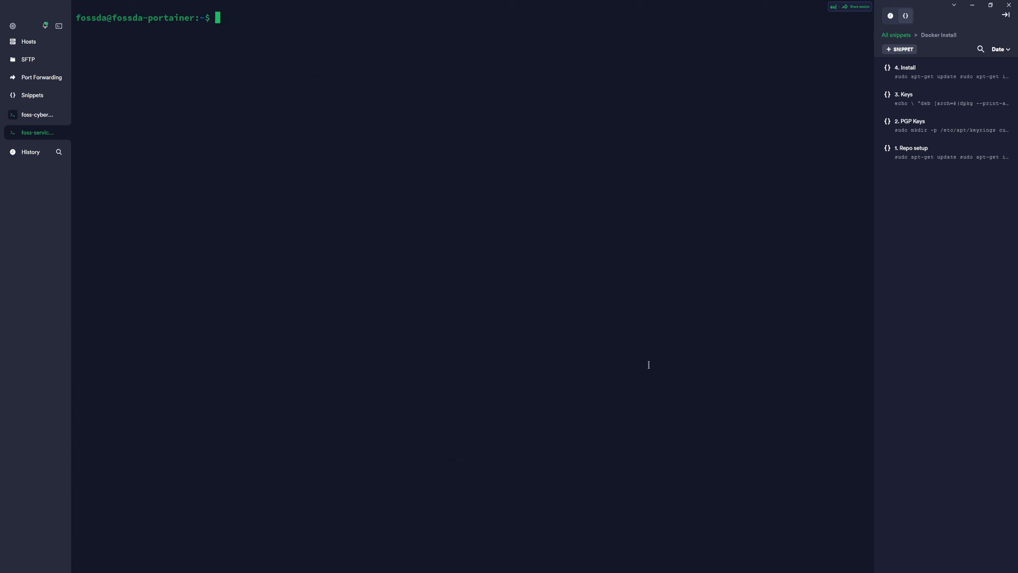
{"action": "type", "text": "sudo "}
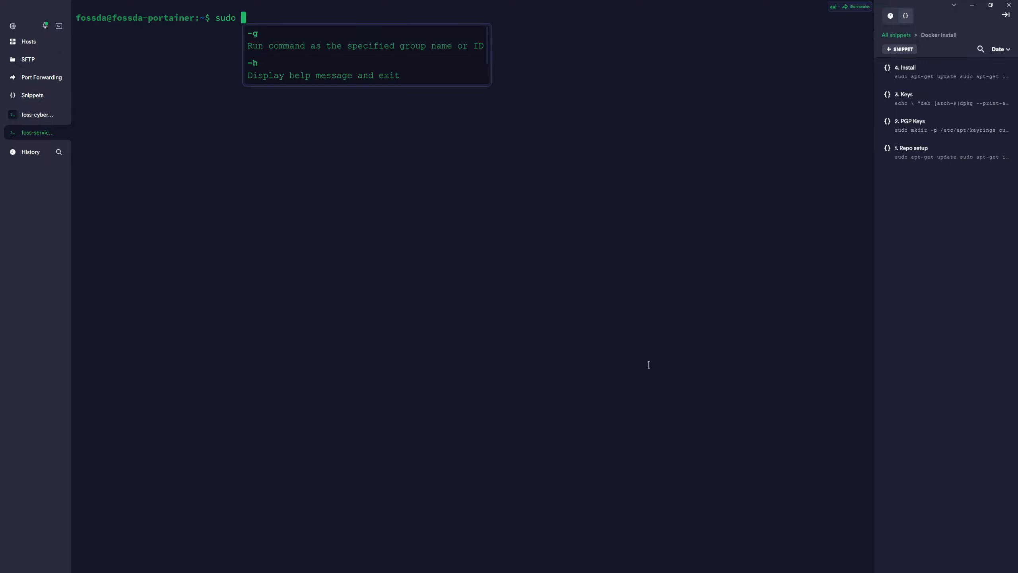
{"action": "type", "text": "usermod "}
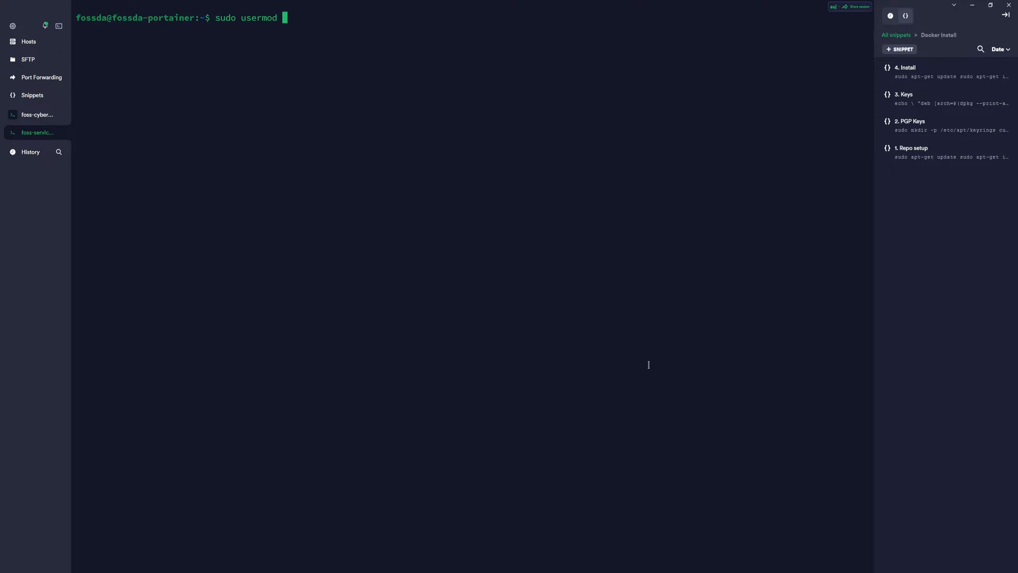
{"action": "type", "text": "-aG docker fossda"}
{"action": "key", "text": "Return"}
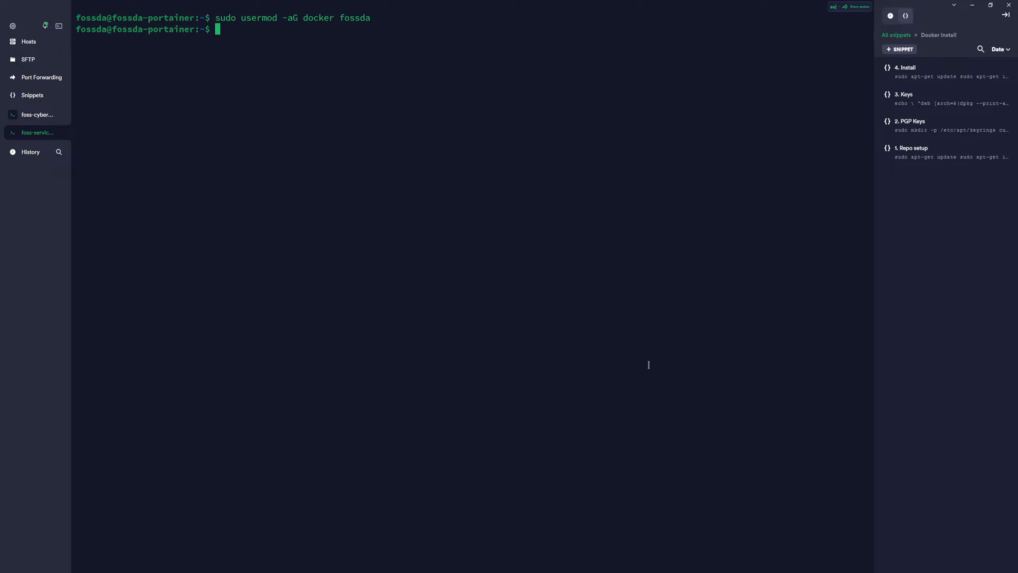
Test docker ps without sudo, then reboot the server with sudo reboot.
{"action": "type", "text": "docker ps"}
{"action": "key", "text": "Return"}
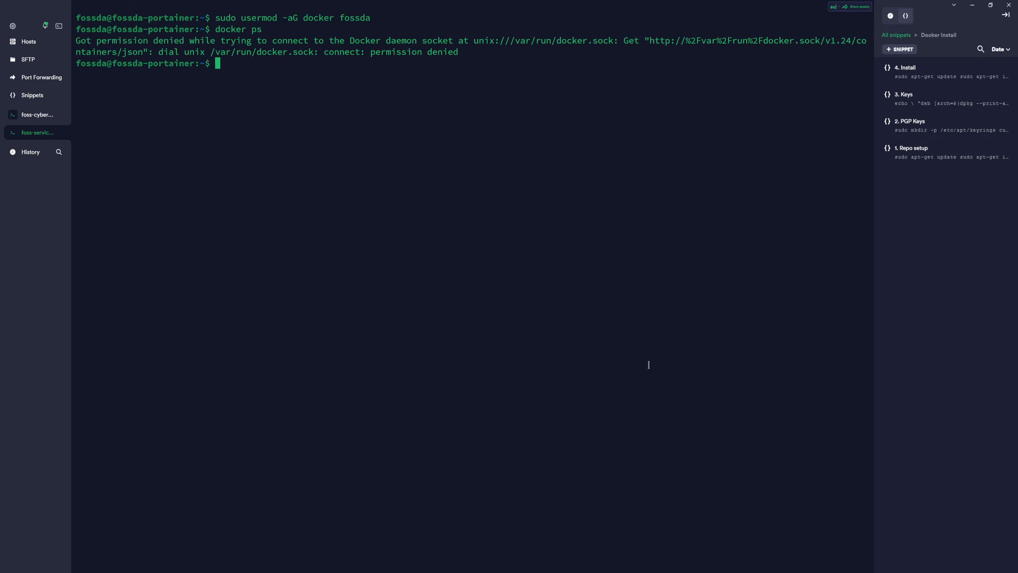
{"action": "type", "text": "sudo reboot"}
{"action": "key", "text": "Return"}
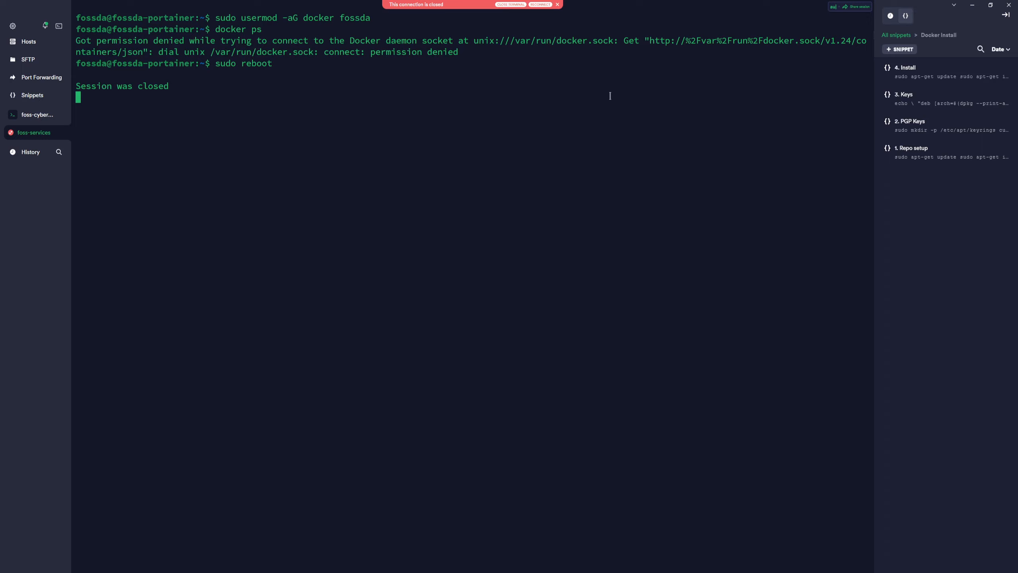
Reconnect to the rebooted server with the account password and confirm docker ps works without sudo.
{"action": "left_click", "coordinate": [540, 4]}
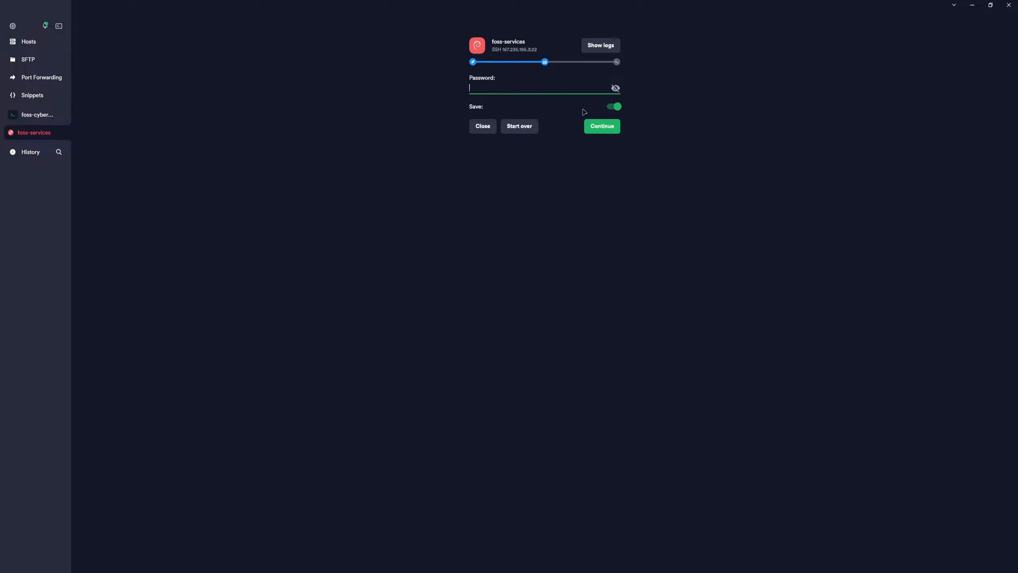
{"action": "left_click", "coordinate": [569, 89]}
{"action": "type", "text": "••••••••••••••••"}
{"action": "left_click", "coordinate": [597, 124]}
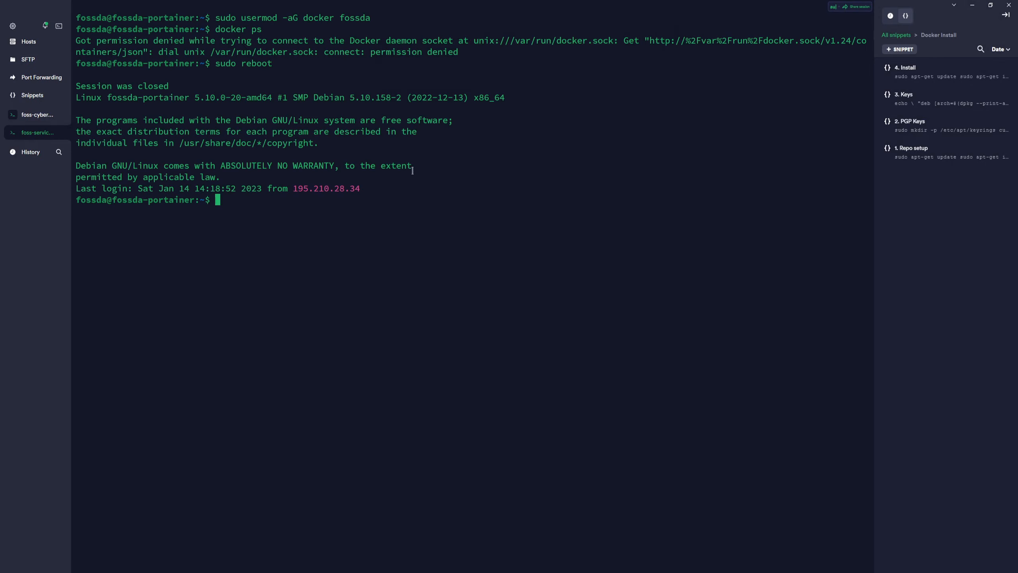
{"action": "type", "text": "docker ps"}
{"action": "key", "text": "Return"}
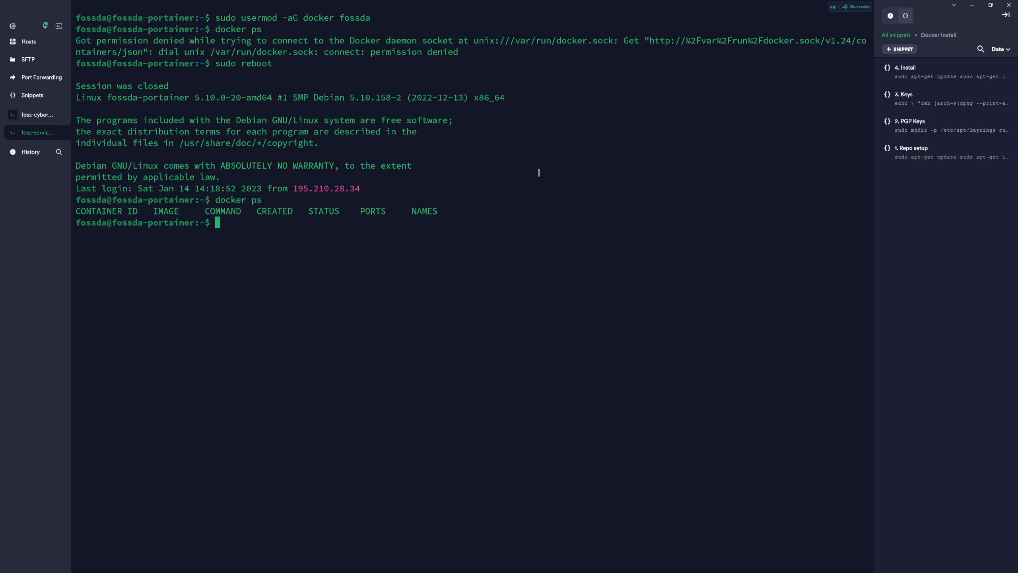
Paste the Install Portainer command from the Portainer Install snippets, review its port mappings, then abort it.
{"action": "left_click", "coordinate": [899, 37]}
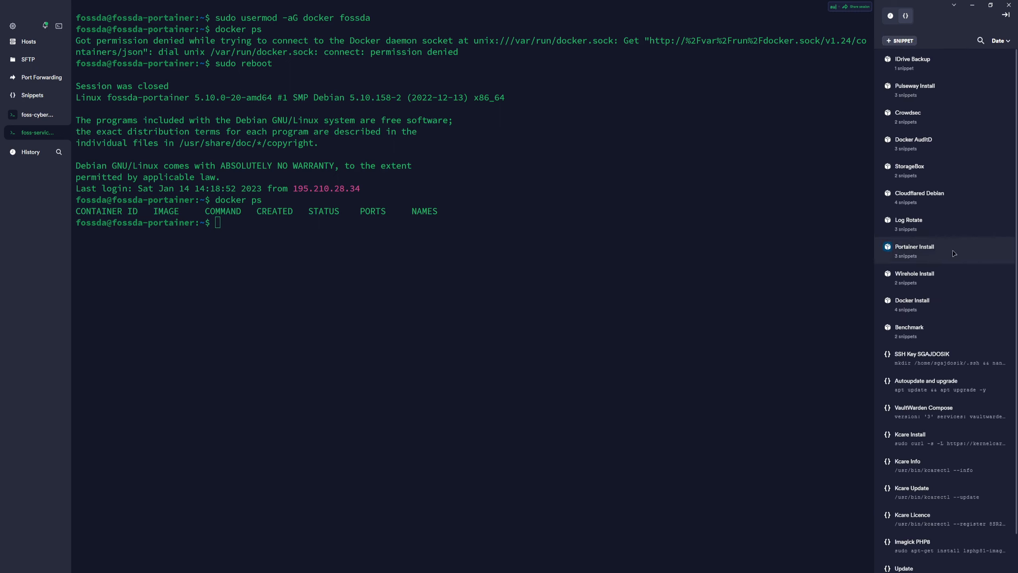
{"action": "left_click", "coordinate": [933, 250]}
{"action": "mouse_move", "coordinate": [942, 100]}
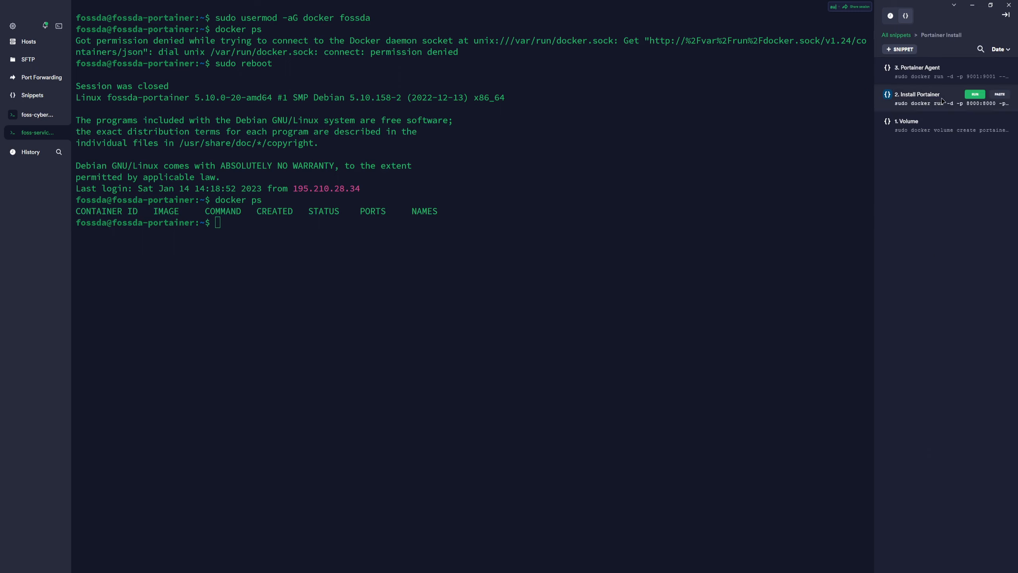
{"action": "left_click", "coordinate": [999, 94]}
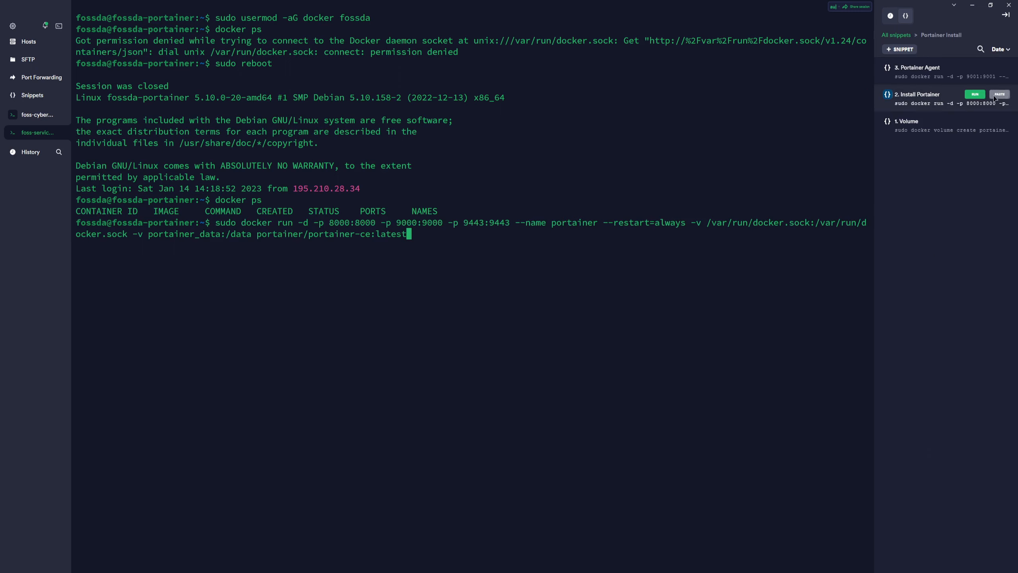
{"action": "key", "text": "Left"}
{"action": "key", "text": "Left"}
{"action": "key", "text": "Left"}
{"action": "key", "text": "Left"}
{"action": "key", "text": "Left"}
{"action": "key", "text": "Left"}
{"action": "key", "text": "Left"}
{"action": "key", "text": "Left"}
{"action": "key", "text": "Left"}
{"action": "key", "text": "Left"}
{"action": "key", "text": "Left"}
{"action": "key", "text": "Left"}
{"action": "key", "text": "Left"}
{"action": "key", "text": "Left"}
{"action": "key", "text": "Left"}
{"action": "key", "text": "Left"}
{"action": "key", "text": "Left"}
{"action": "key", "text": "Left"}
{"action": "key", "text": "Left"}
{"action": "key", "text": "Left"}
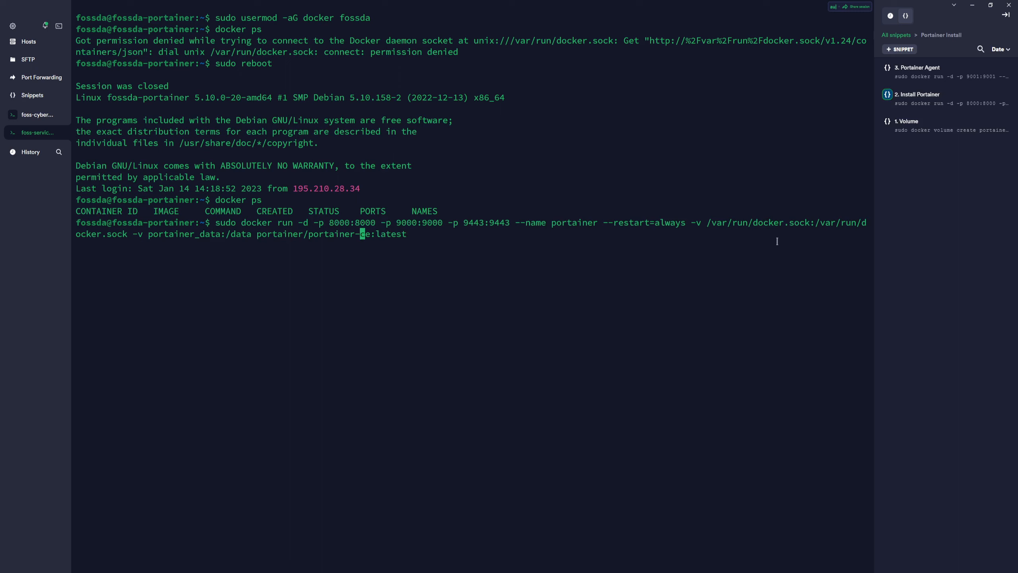
{"action": "key", "text": "Left"}
{"action": "key", "text": "Left"}
{"action": "key", "text": "Left"}
{"action": "key", "text": "Left"}
{"action": "key", "text": "Left"}
{"action": "key", "text": "Left"}
{"action": "key", "text": "Left"}
{"action": "key", "text": "Left"}
{"action": "key", "text": "Left"}
{"action": "key", "text": "Left"}
{"action": "key", "text": "Left"}
{"action": "key", "text": "Left"}
{"action": "key", "text": "Left"}
{"action": "key", "text": "Left"}
{"action": "key", "text": "Left"}
{"action": "key", "text": "Left"}
{"action": "key", "text": "Left"}
{"action": "key", "text": "Left"}
{"action": "key", "text": "Left"}
{"action": "key", "text": "Left"}
{"action": "key", "text": "Left"}
{"action": "key", "text": "Left"}
{"action": "key", "text": "Left"}
{"action": "key", "text": "Left"}
{"action": "key", "text": "Left"}
{"action": "key", "text": "Left"}
{"action": "key", "text": "Left"}
{"action": "key", "text": "Left"}
{"action": "key", "text": "Left"}
{"action": "key", "text": "Left"}
{"action": "key", "text": "Left"}
{"action": "key", "text": "Left"}
{"action": "key", "text": "Left"}
{"action": "key", "text": "Left"}
{"action": "key", "text": "Left"}
{"action": "key", "text": "Left"}
{"action": "key", "text": "Left"}
{"action": "key", "text": "Left"}
{"action": "key", "text": "Left"}
{"action": "key", "text": "Left"}
{"action": "key", "text": "Left"}
{"action": "key", "text": "Left"}
{"action": "key", "text": "Left"}
{"action": "key", "text": "Left"}
{"action": "key", "text": "Left"}
{"action": "key", "text": "Left"}
{"action": "key", "text": "Left"}
{"action": "key", "text": "Left"}
{"action": "key", "text": "Left"}
{"action": "key", "text": "Right"}
{"action": "key", "text": "Right"}
{"action": "key", "text": "Right"}
{"action": "key", "text": "Right"}
{"action": "key", "text": "Right"}
{"action": "key", "text": "Right"}
{"action": "key", "text": "Right"}
{"action": "key", "text": "Right"}
{"action": "key", "text": "Left"}
{"action": "key", "text": "Left"}
{"action": "key", "text": "Right"}
{"action": "key", "text": "Right"}
{"action": "key", "text": "Right"}
{"action": "key", "text": "Right"}
{"action": "key", "text": "Right"}
{"action": "key", "text": "Right"}
{"action": "key", "text": "Right"}
{"action": "key", "text": "Right"}
{"action": "key", "text": "Right"}
{"action": "key", "text": "Right"}
{"action": "key", "text": "Right"}
{"action": "key", "text": "Right"}
{"action": "key", "text": "Right"}
{"action": "key", "text": "Right"}
{"action": "key", "text": "Right"}
{"action": "key", "text": "Right"}
{"action": "key", "text": "Right"}
{"action": "key", "text": "Right"}
{"action": "key", "text": "Right"}
{"action": "key", "text": "Right"}
{"action": "key", "text": "Right"}
{"action": "key", "text": "Right"}
{"action": "key", "text": "Right"}
{"action": "key", "text": "Right"}
{"action": "key", "text": "Right"}
{"action": "key", "text": "Right"}
{"action": "key", "text": "Right"}
{"action": "key", "text": "Right"}
{"action": "key", "text": "Right"}
{"action": "key", "text": "Right"}
{"action": "key", "text": "Right"}
{"action": "key", "text": "Right"}
{"action": "key", "text": "Right"}
{"action": "key", "text": "Right"}
{"action": "key", "text": "Right"}
{"action": "key", "text": "Right"}
{"action": "key", "text": "Right"}
{"action": "key", "text": "Right"}
{"action": "key", "text": "Right"}
{"action": "key", "text": "Right"}
{"action": "key", "text": "Right"}
{"action": "key", "text": "Right"}
{"action": "key", "text": "Right"}
{"action": "key", "text": "Right"}
{"action": "key", "text": "Right"}
{"action": "key", "text": "Right"}
{"action": "key", "text": "Right"}
{"action": "key", "text": "Right"}
{"action": "key", "text": "Right"}
{"action": "key", "text": "Right"}
{"action": "key", "text": "Right"}
{"action": "key", "text": "Right"}
{"action": "key", "text": "Right"}
{"action": "key", "text": "Right"}
{"action": "key", "text": "Left"}
{"action": "key", "text": "Left"}
{"action": "key", "text": "Left"}
{"action": "key", "text": "Left"}
{"action": "key", "text": "Left"}
{"action": "key", "text": "Right"}
{"action": "key", "text": "Right"}
{"action": "key", "text": "Right"}
{"action": "key", "text": "Right"}
{"action": "key", "text": "Right"}
{"action": "key", "text": "Right"}
{"action": "key", "text": "Right"}
{"action": "key", "text": "Right"}
{"action": "key", "text": "Right"}
{"action": "key", "text": "Right"}
{"action": "key", "text": "Right"}
{"action": "key", "text": "Right"}
{"action": "key", "text": "Right"}
{"action": "key", "text": "Right"}
{"action": "key", "text": "Right"}
{"action": "key", "text": "Right"}
{"action": "key", "text": "Right"}
{"action": "key", "text": "Right"}
{"action": "key", "text": "Right"}
{"action": "key", "text": "Right"}
{"action": "key", "text": "Right"}
{"action": "key", "text": "Right"}
{"action": "key", "text": "Right"}
{"action": "key", "text": "Right"}
{"action": "key", "text": "Right"}
{"action": "key", "text": "Right"}
{"action": "key", "text": "Right"}
{"action": "key", "text": "Right"}
{"action": "key", "text": "Right"}
{"action": "key", "text": "Right"}
{"action": "key", "text": "Right"}
{"action": "key", "text": "Right"}
{"action": "key", "text": "Right"}
{"action": "key", "text": "Right"}
{"action": "key", "text": "Right"}
{"action": "key", "text": "Right"}
{"action": "key", "text": "Right"}
{"action": "key", "text": "Right"}
{"action": "key", "text": "Right"}
{"action": "key", "text": "ctrl+c"}
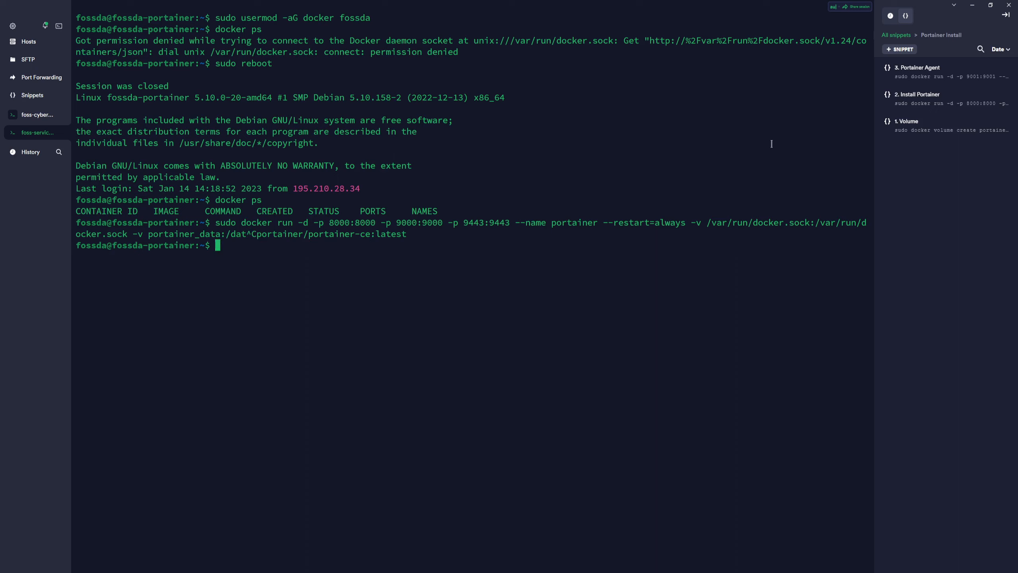
Create the portainer_data volume with sudo removed, then place the Install Portainer command at the prompt.
{"action": "mouse_move", "coordinate": [965, 137]}
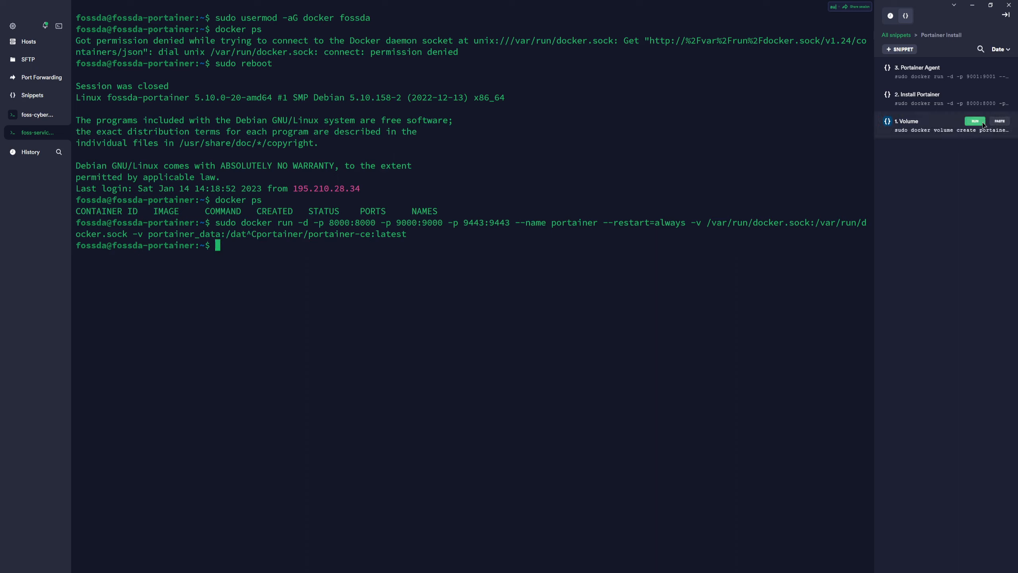
{"action": "left_click", "coordinate": [1000, 121]}
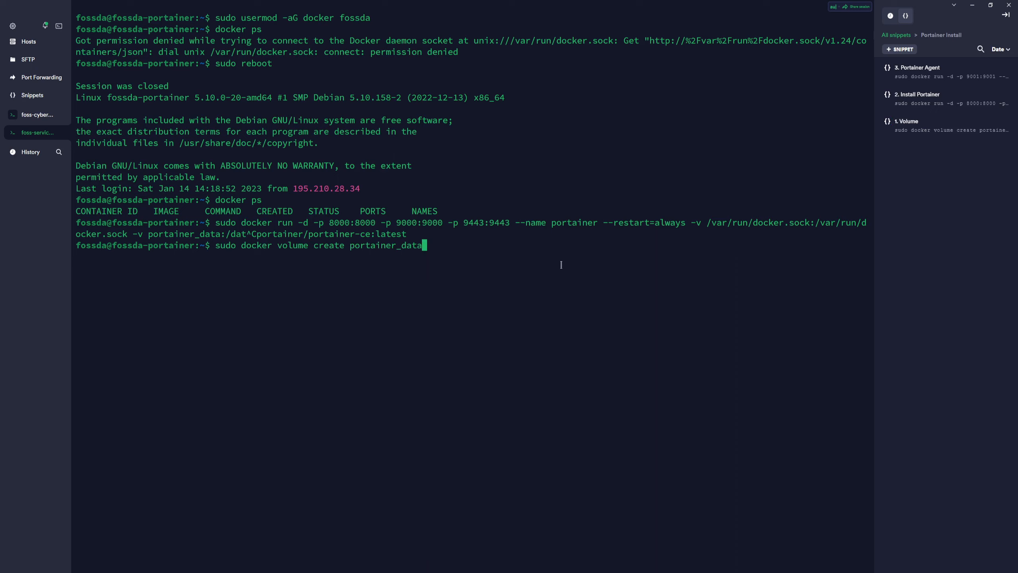
{"action": "key", "text": "Return"}
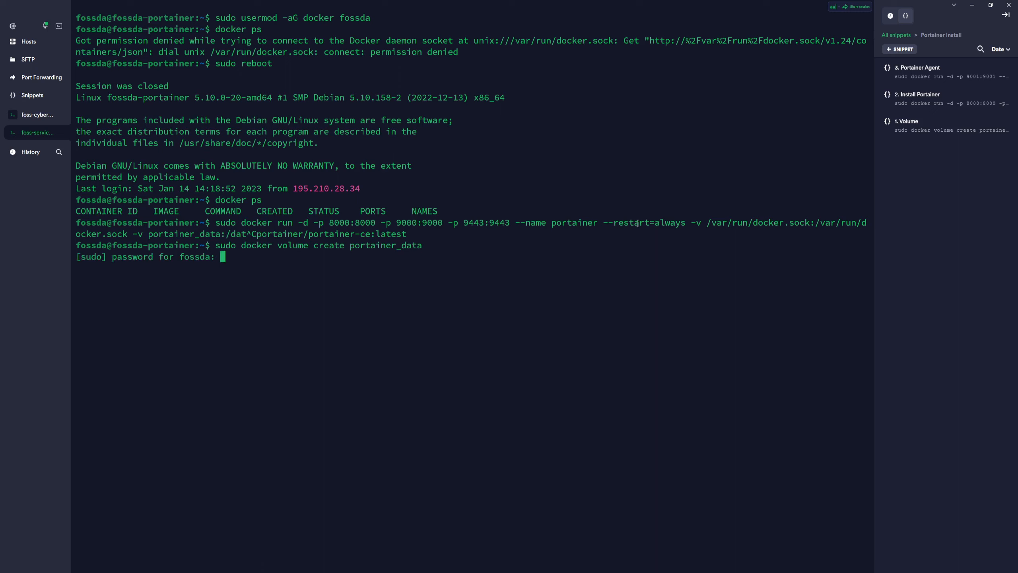
{"action": "key", "text": "ctrl+c"}
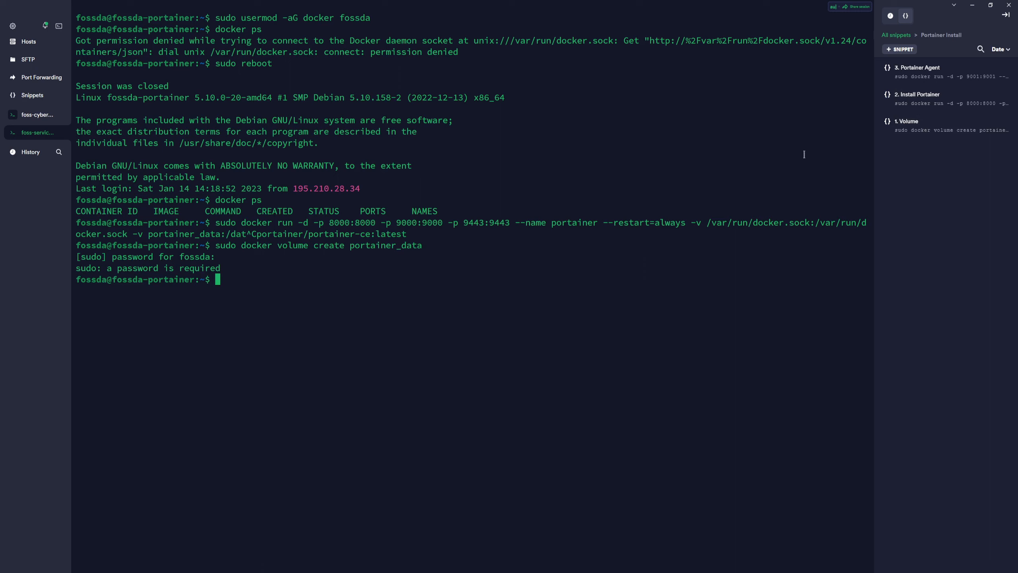
{"action": "left_click", "coordinate": [1000, 121]}
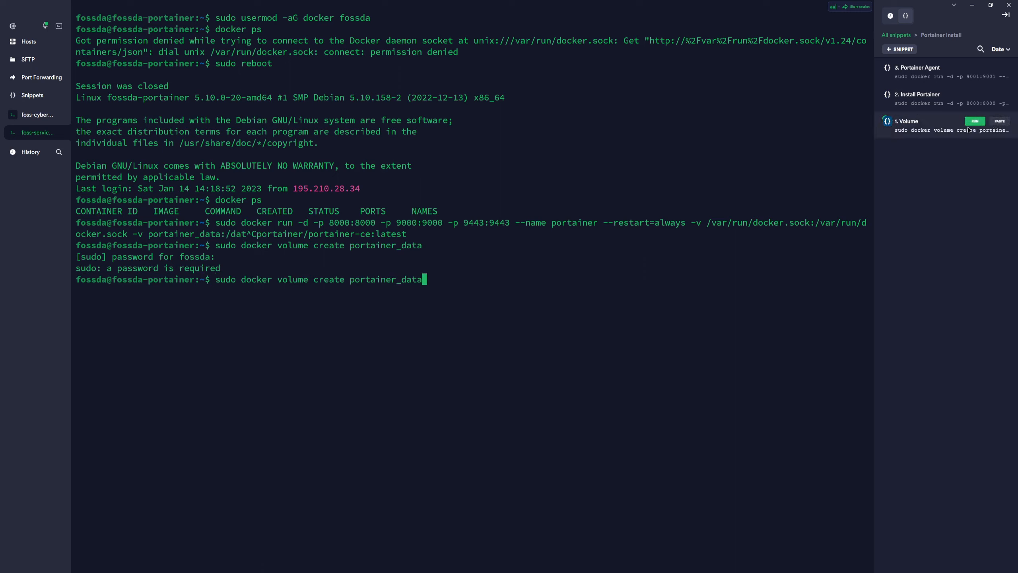
{"action": "key", "text": "Left"}
{"action": "key", "text": "Left"}
{"action": "key", "text": "Left"}
{"action": "key", "text": "Left"}
{"action": "key", "text": "Left"}
{"action": "key", "text": "Left"}
{"action": "key", "text": "Left"}
{"action": "key", "text": "Left"}
{"action": "key", "text": "Left"}
{"action": "key", "text": "Left"}
{"action": "key", "text": "Left"}
{"action": "key", "text": "Left"}
{"action": "key", "text": "Left"}
{"action": "key", "text": "Left"}
{"action": "key", "text": "Left"}
{"action": "key", "text": "Left"}
{"action": "key", "text": "Left"}
{"action": "key", "text": "Left"}
{"action": "key", "text": "Left"}
{"action": "key", "text": "Left"}
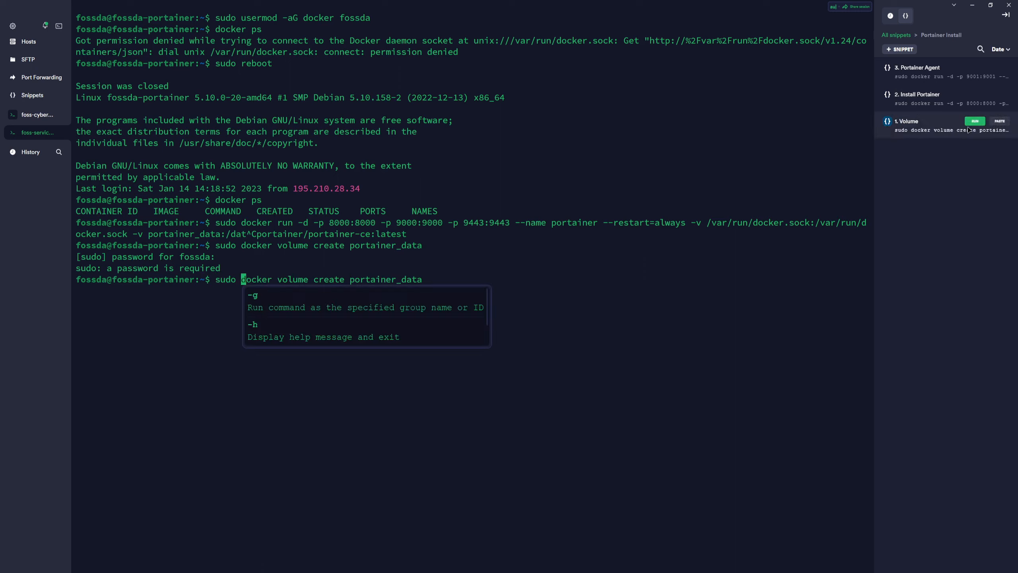
{"action": "key", "text": "BackSpace"}
{"action": "key", "text": "BackSpace"}
{"action": "key", "text": "BackSpace"}
{"action": "key", "text": "BackSpace"}
{"action": "key", "text": "BackSpace"}
{"action": "key", "text": "Return"}
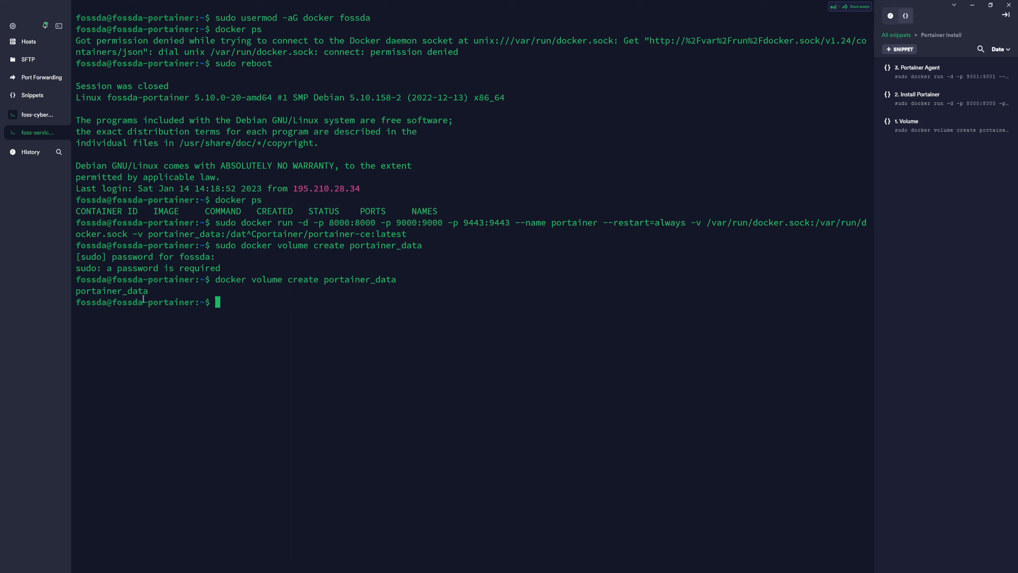
{"action": "mouse_move", "coordinate": [955, 114]}
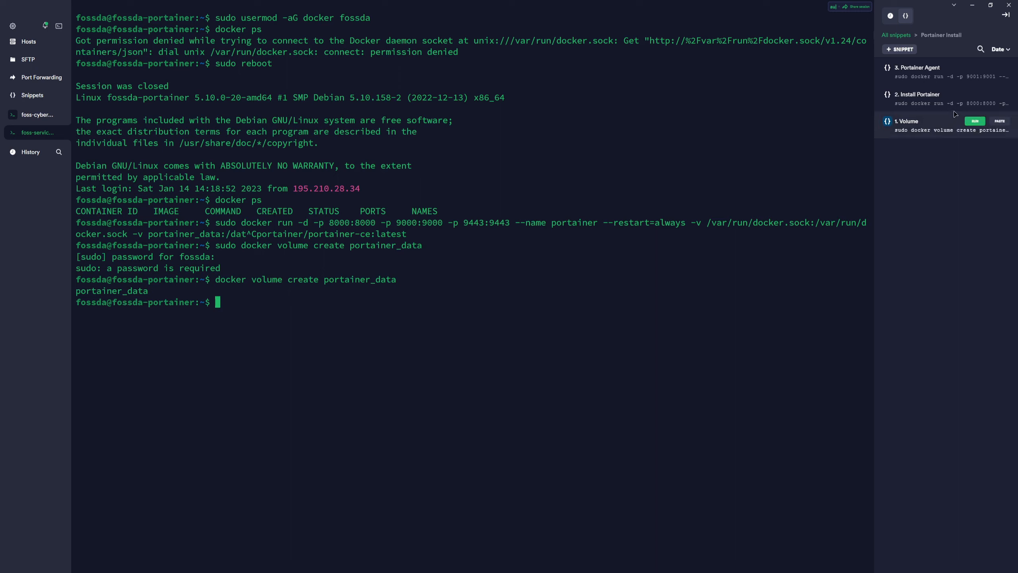
{"action": "left_click", "coordinate": [976, 95]}
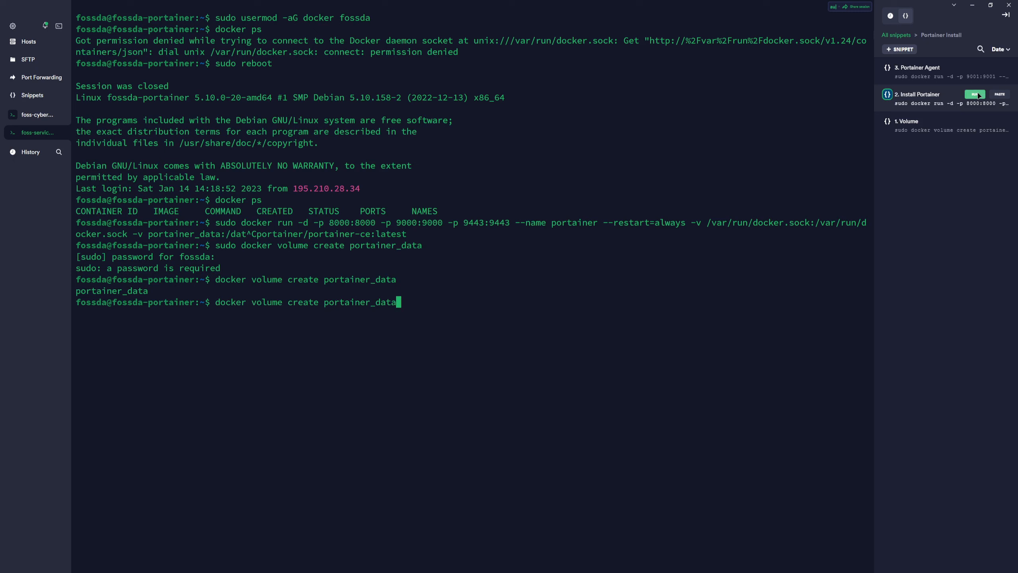
Re-insert the Portainer run command, remove sudo, and launch the Portainer container.
{"action": "left_click", "coordinate": [975, 94]}
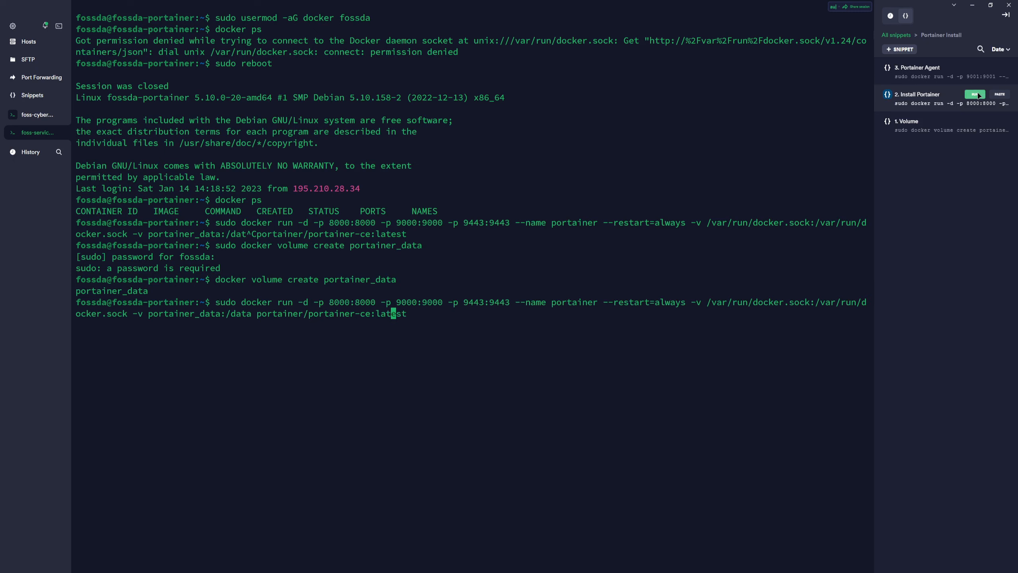
{"action": "key", "text": "Left"}
{"action": "key", "text": "Left"}
{"action": "key", "text": "Left"}
{"action": "key", "text": "Left"}
{"action": "key", "text": "Left"}
{"action": "key", "text": "Left"}
{"action": "key", "text": "Left"}
{"action": "key", "text": "Left"}
{"action": "key", "text": "Left"}
{"action": "key", "text": "Left"}
{"action": "key", "text": "Left"}
{"action": "key", "text": "Left"}
{"action": "key", "text": "Left"}
{"action": "key", "text": "Left"}
{"action": "key", "text": "Left"}
{"action": "key", "text": "Left"}
{"action": "key", "text": "Left"}
{"action": "key", "text": "Left"}
{"action": "key", "text": "Left"}
{"action": "key", "text": "Left"}
{"action": "key", "text": "Left"}
{"action": "key", "text": "Left"}
{"action": "key", "text": "Left"}
{"action": "key", "text": "Left"}
{"action": "key", "text": "Left"}
{"action": "key", "text": "Left"}
{"action": "key", "text": "Left"}
{"action": "key", "text": "Left"}
{"action": "key", "text": "Left"}
{"action": "key", "text": "Left"}
{"action": "key", "text": "Left"}
{"action": "key", "text": "Left"}
{"action": "key", "text": "Left"}
{"action": "key", "text": "Left"}
{"action": "key", "text": "Left"}
{"action": "key", "text": "Left"}
{"action": "key", "text": "Left"}
{"action": "key", "text": "Left"}
{"action": "key", "text": "Left"}
{"action": "key", "text": "Left"}
{"action": "key", "text": "Left"}
{"action": "key", "text": "Left"}
{"action": "key", "text": "Left"}
{"action": "key", "text": "Left"}
{"action": "key", "text": "Left"}
{"action": "key", "text": "Left"}
{"action": "key", "text": "Left"}
{"action": "key", "text": "Left"}
{"action": "key", "text": "Left"}
{"action": "key", "text": "Left"}
{"action": "key", "text": "Left"}
{"action": "key", "text": "Left"}
{"action": "key", "text": "Left"}
{"action": "key", "text": "Left"}
{"action": "key", "text": "Left"}
{"action": "key", "text": "Left"}
{"action": "key", "text": "Left"}
{"action": "key", "text": "Left"}
{"action": "key", "text": "Left"}
{"action": "key", "text": "Left"}
{"action": "key", "text": "Left"}
{"action": "key", "text": "Left"}
{"action": "key", "text": "BackSpace"}
{"action": "key", "text": "BackSpace"}
{"action": "key", "text": "BackSpace"}
{"action": "key", "text": "BackSpace"}
{"action": "key", "text": "BackSpace"}
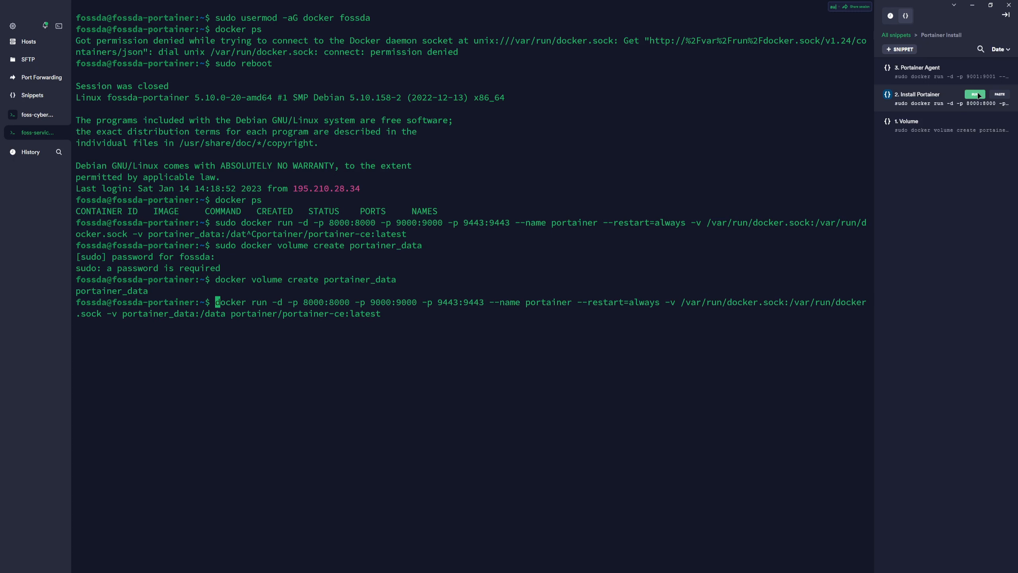
{"action": "key", "text": "Return"}
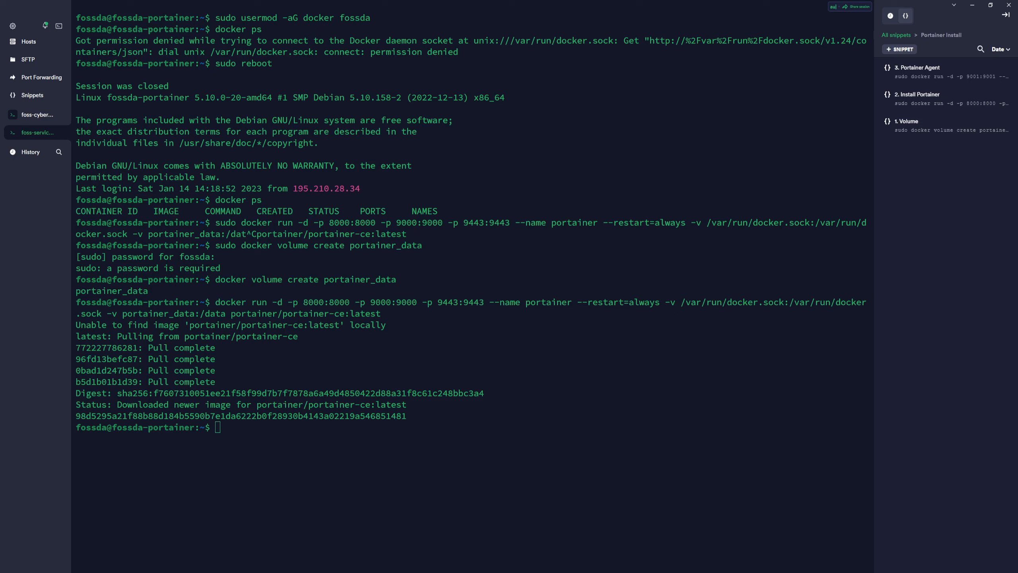
Run docker ps to confirm the portainer container is up on ports 8000, 9000 and 9443.
{"action": "left_click", "coordinate": [362, 460]}
{"action": "type", "text": "docker "}
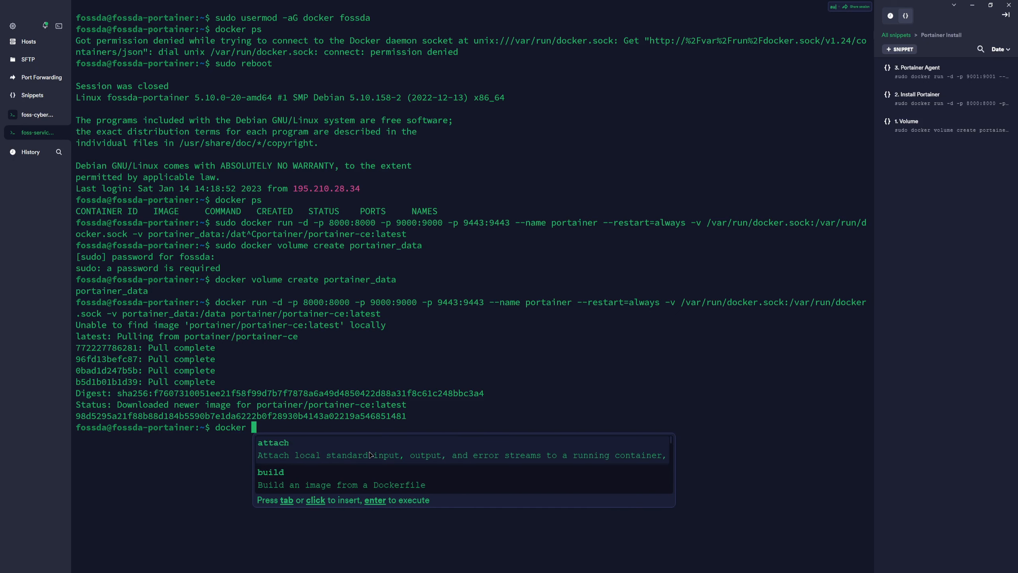
{"action": "type", "text": "ps"}
{"action": "key", "text": "Return"}
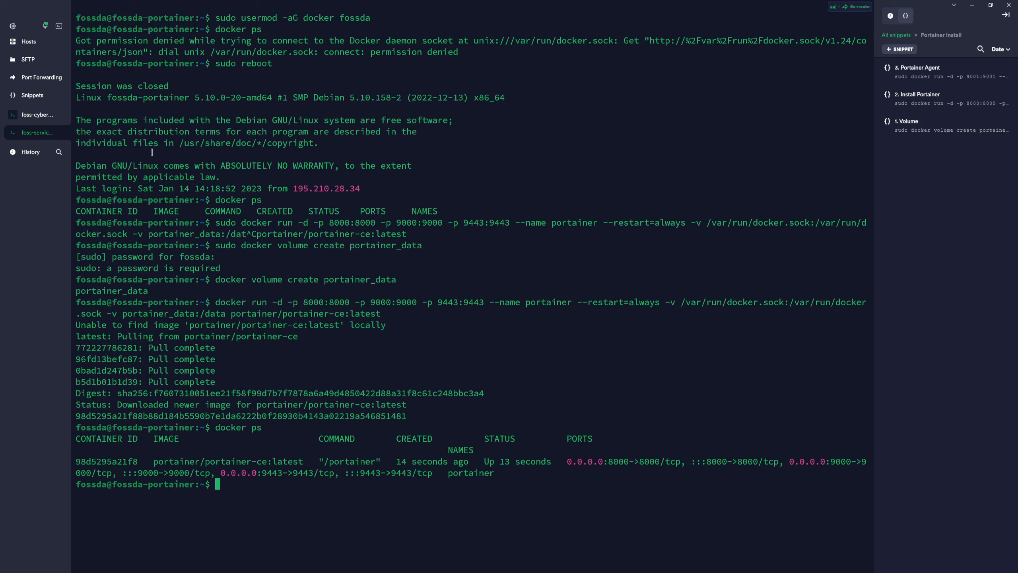
Select the foss-services host's address 167.235.195.3 in its host settings for copying.
{"action": "left_click", "coordinate": [29, 41]}
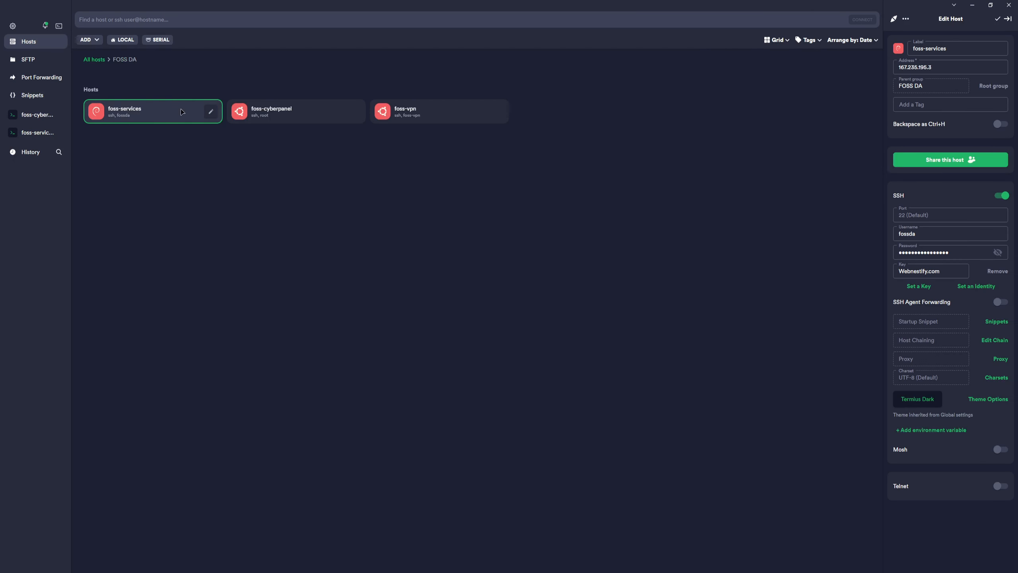
{"action": "left_click", "coordinate": [961, 67]}
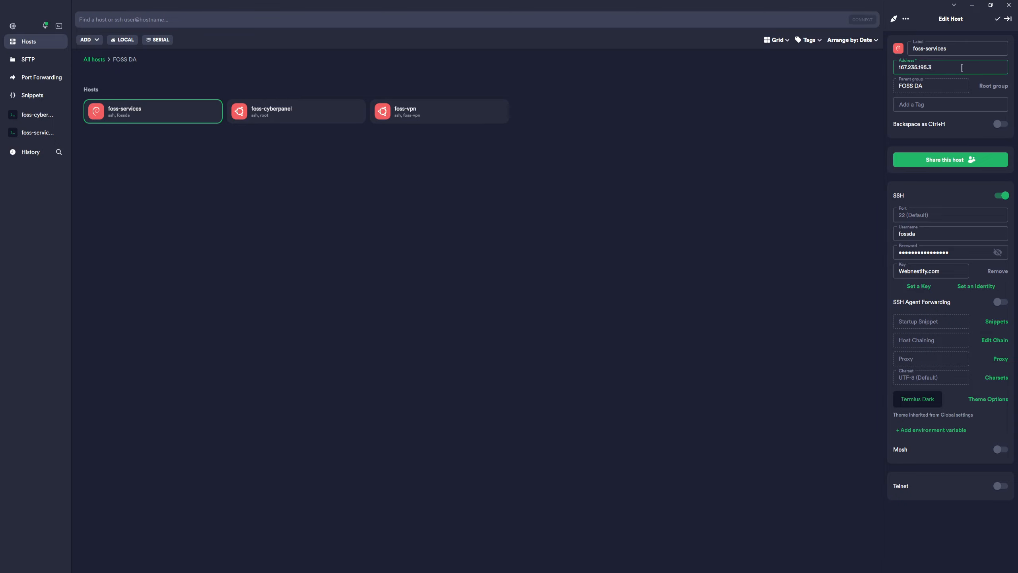
{"action": "key", "text": "ctrl+a"}
{"action": "key", "text": "ctrl+c"}
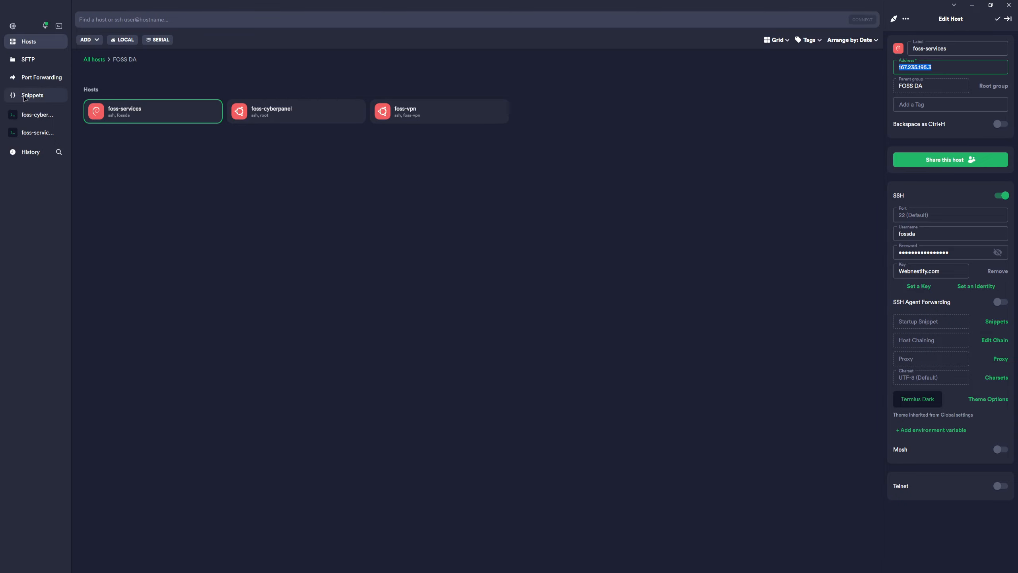
{"action": "left_click", "coordinate": [32, 136]}
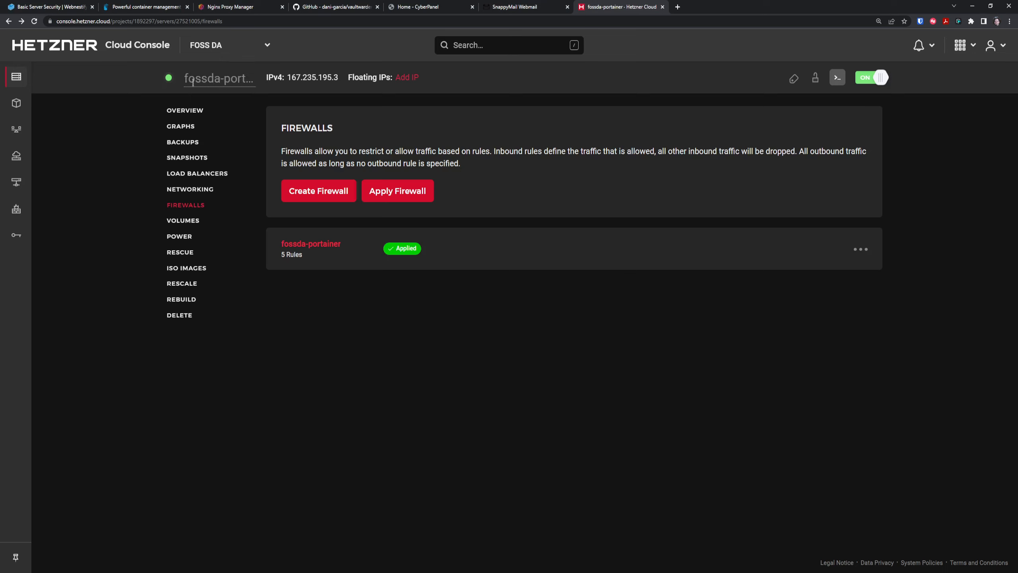
Browse to 167.235.195.3:8000 in Chrome and proceed past the insecure-connection warning.
{"action": "left_click", "coordinate": [240, 20]}
{"action": "key", "text": "ctrl+v"}
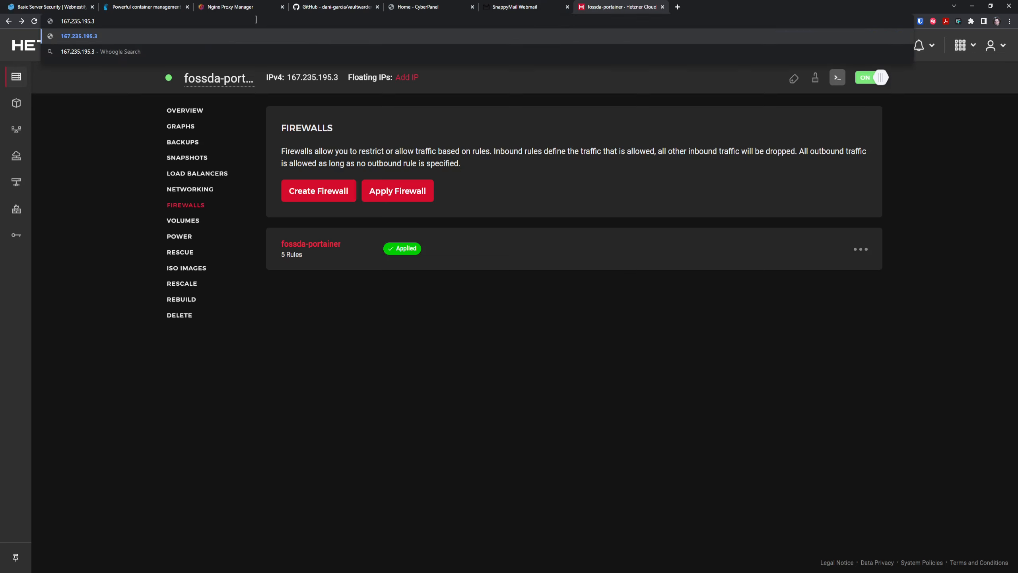
{"action": "type", "text": ":8000"}
{"action": "key", "text": "alt+Tab"}
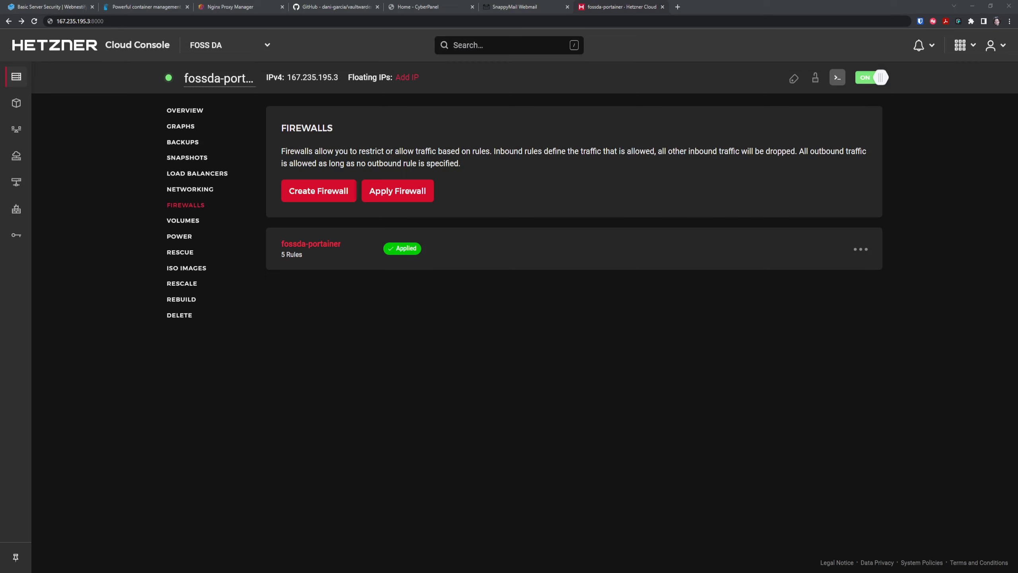
{"action": "key", "text": "alt+Tab"}
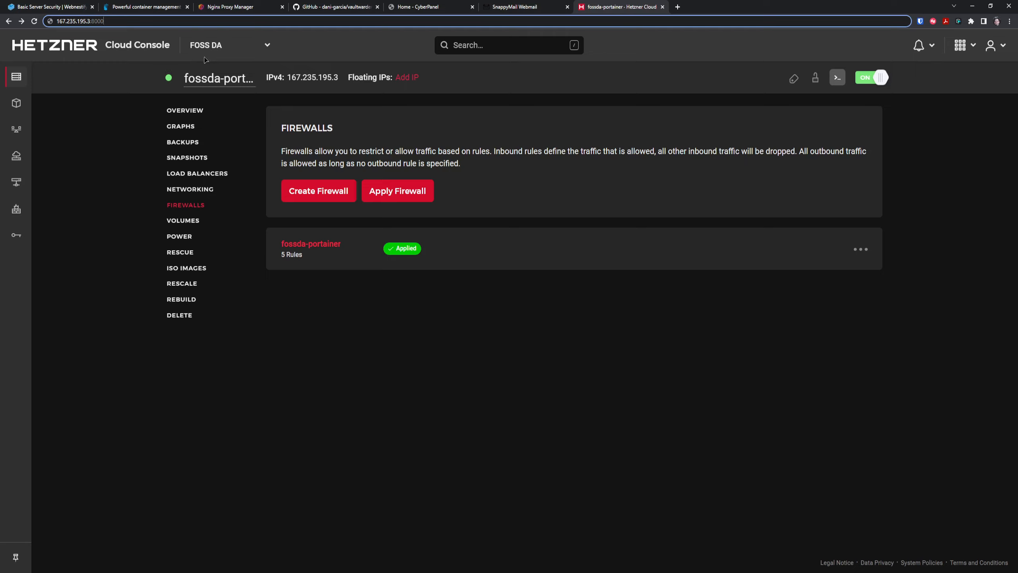
{"action": "key", "text": "Return"}
{"action": "left_click", "coordinate": [421, 207]}
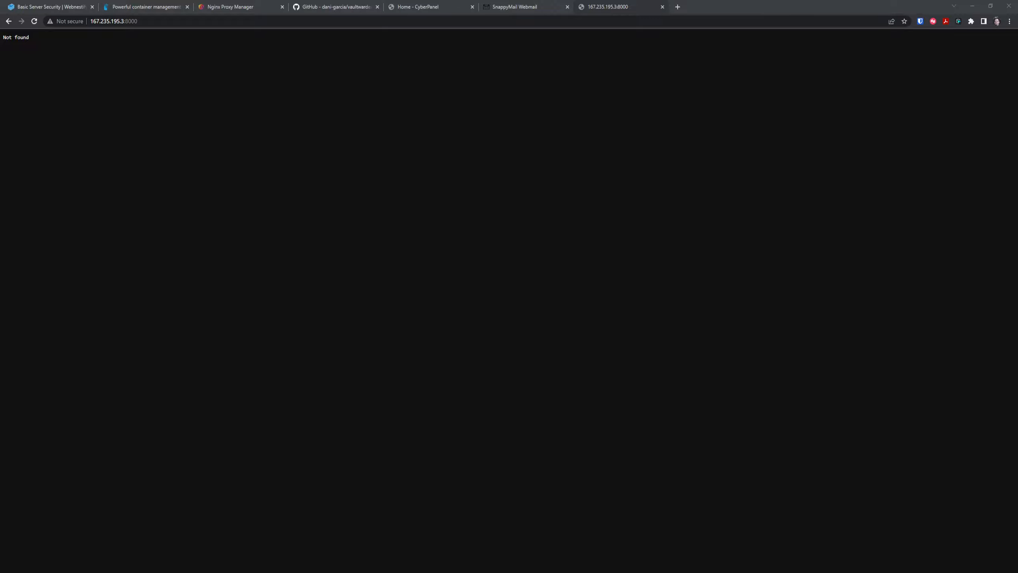
Reload the Not found page, then go back to the fossda-portainer server overview.
{"action": "left_click", "coordinate": [296, 470]}
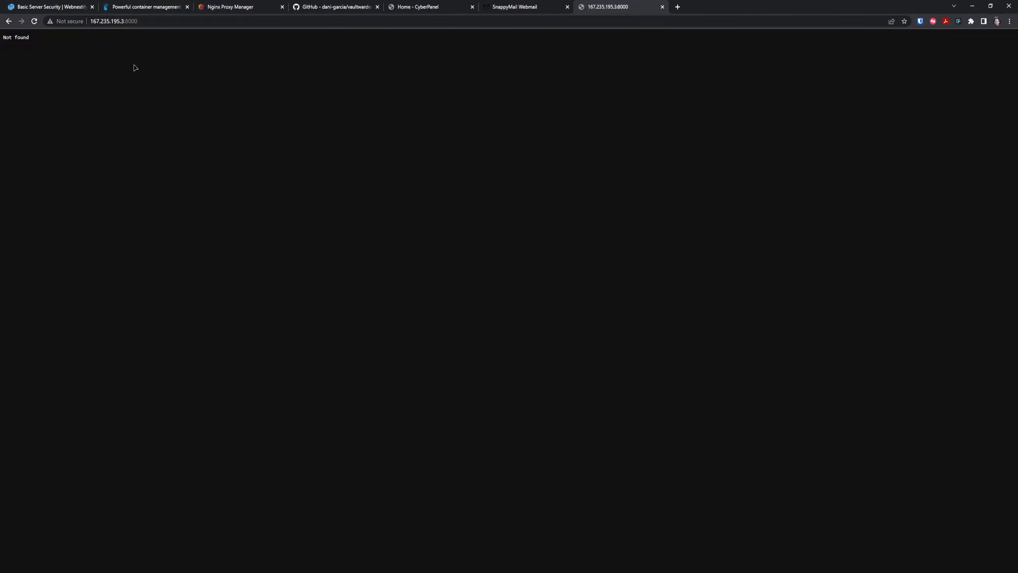
{"action": "key", "text": "F5"}
{"action": "left_click", "coordinate": [121, 571]}
{"action": "key", "text": "alt+Left"}
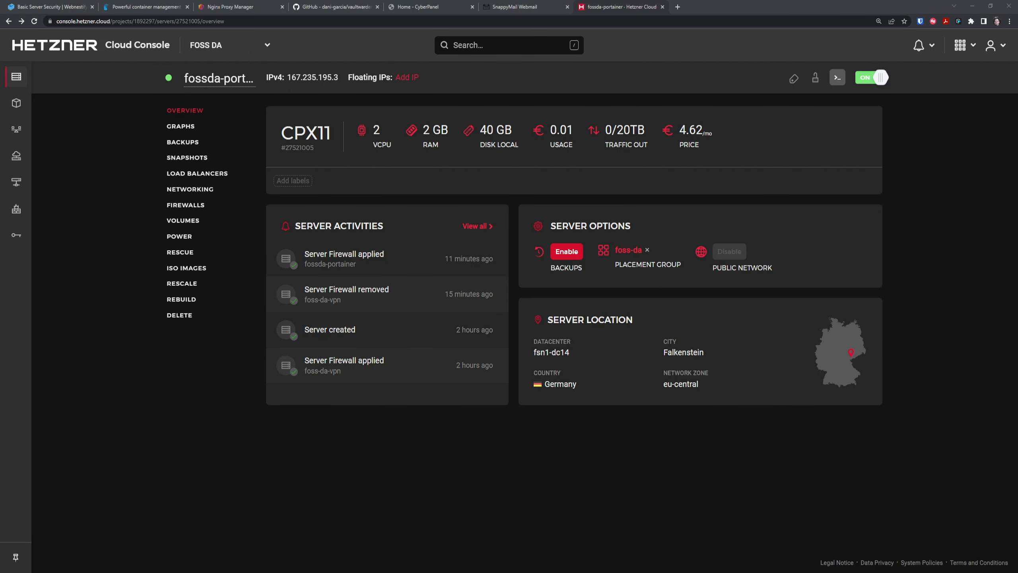
{"action": "key", "text": "alt+Tab"}
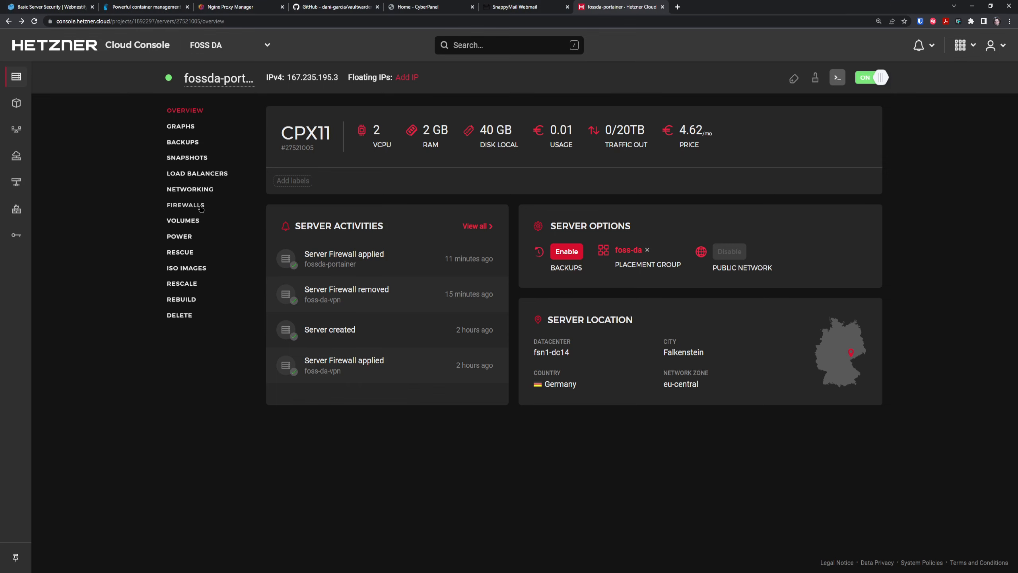
Add an inbound rule named Portainer for TCP port 9000 to the fossda-portainer firewall.
{"action": "left_click", "coordinate": [197, 206]}
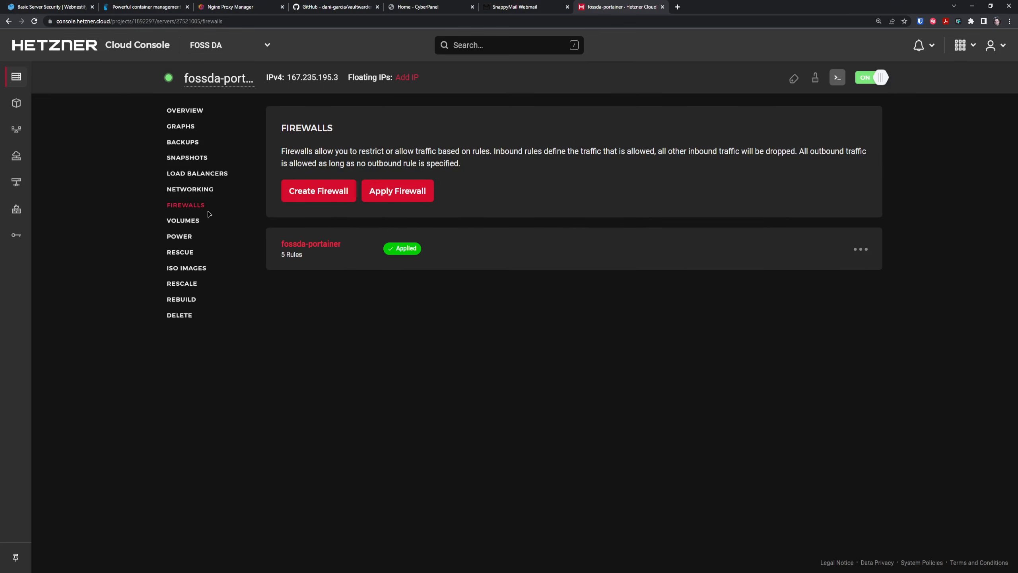
{"action": "left_click", "coordinate": [307, 244]}
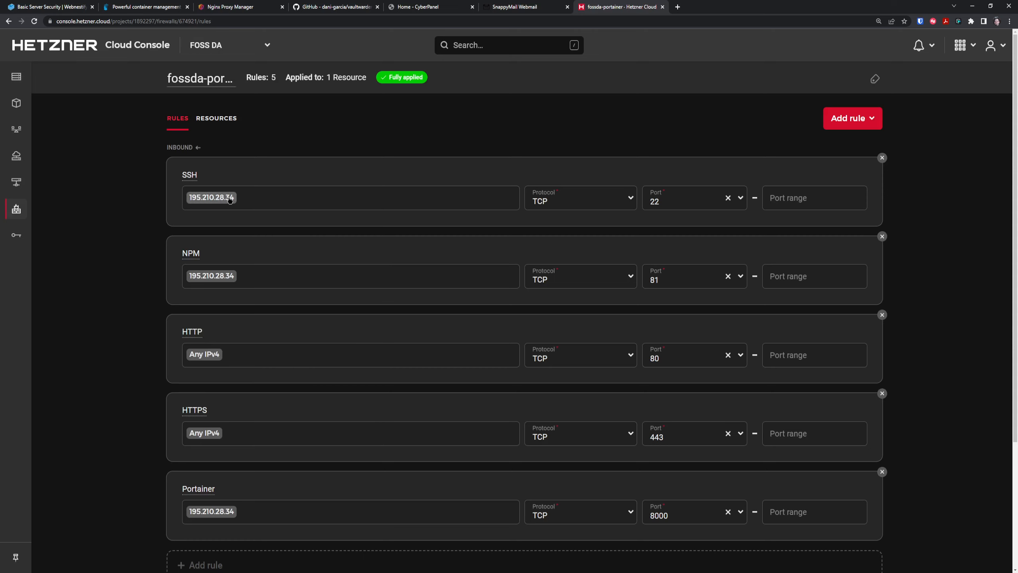
{"action": "scroll", "coordinate": [140, 326], "scroll_direction": "down", "scroll_amount": 4}
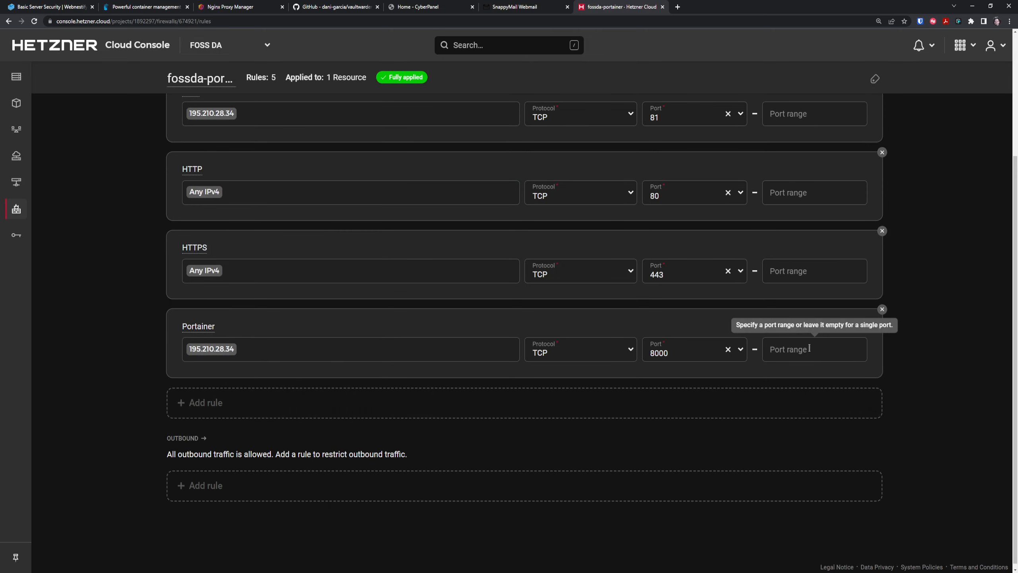
{"action": "left_click", "coordinate": [226, 403]}
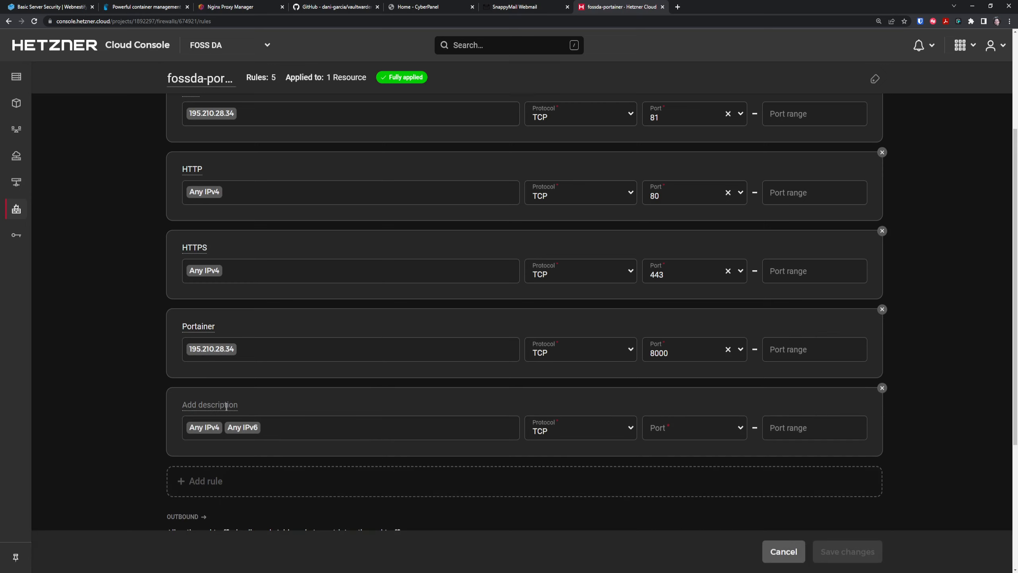
{"action": "type", "text": "Portainer"}
{"action": "left_click", "coordinate": [684, 426]}
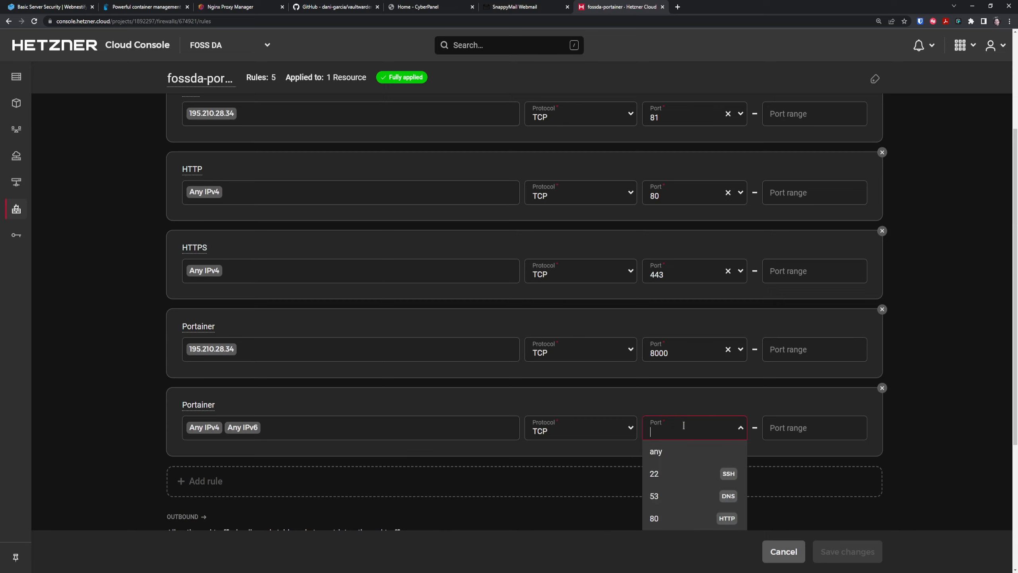
{"action": "type", "text": "900"}
{"action": "key", "text": "BackSpace"}
{"action": "key", "text": "BackSpace"}
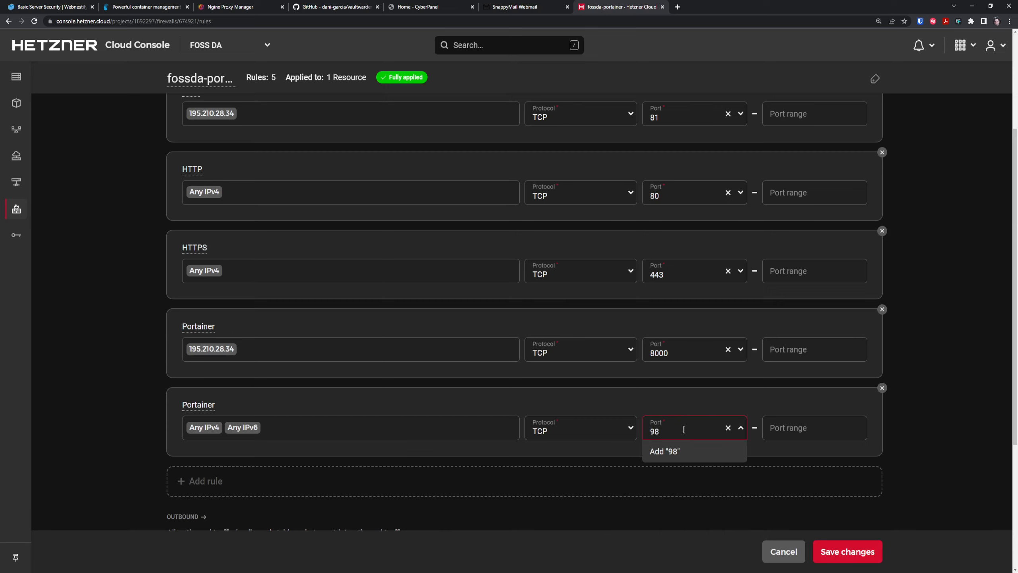
{"action": "type", "text": "000"}
{"action": "key", "text": "Return"}
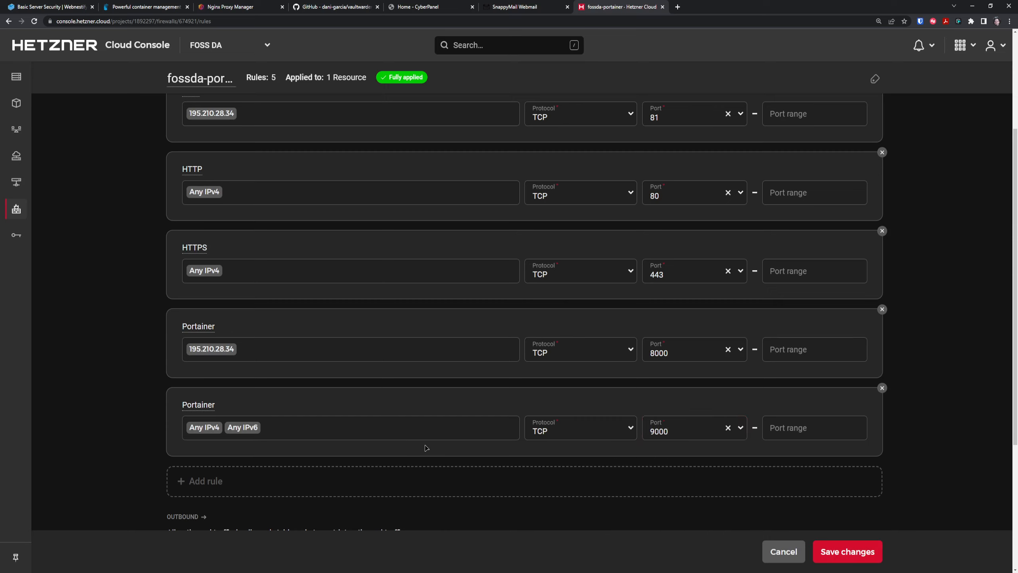
Restrict the Portainer rule's source to the copied IP only, save the firewall, and return to Servers.
{"action": "left_click", "coordinate": [447, 419]}
{"action": "key", "text": "BackSpace"}
{"action": "key", "text": "BackSpace"}
{"action": "type", "text": "195.210.28.34"}
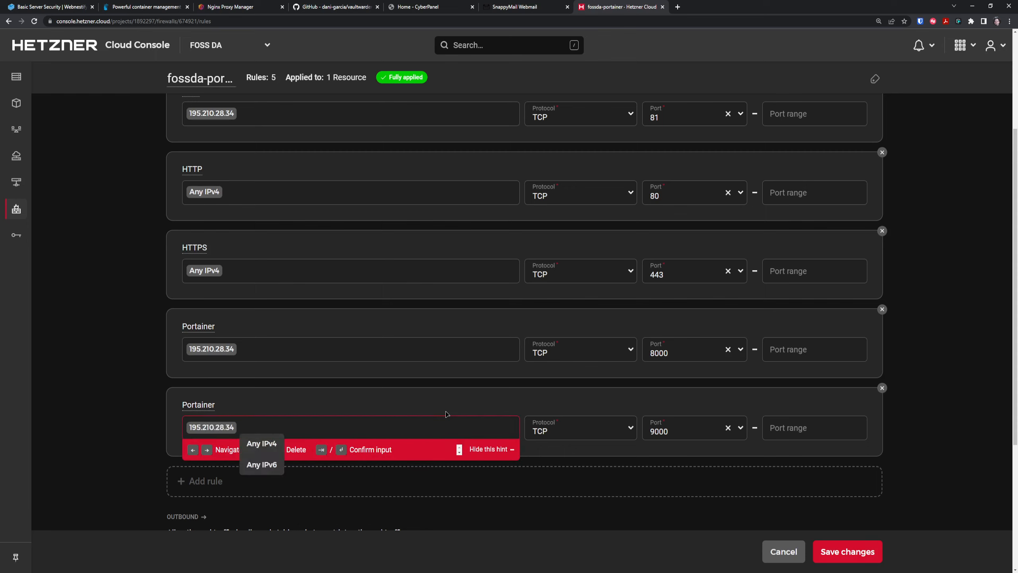
{"action": "left_click", "coordinate": [911, 451]}
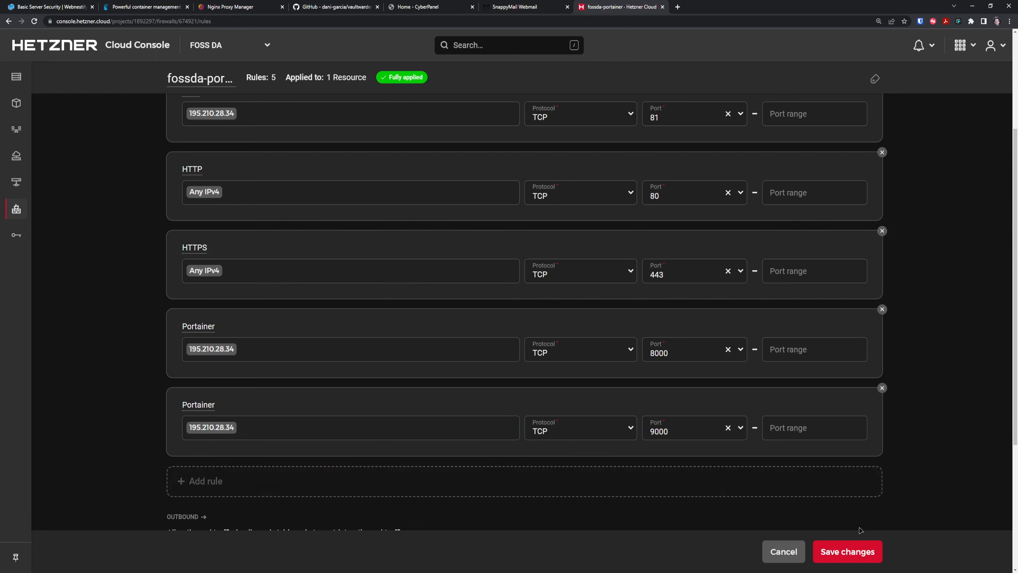
{"action": "left_click", "coordinate": [855, 555]}
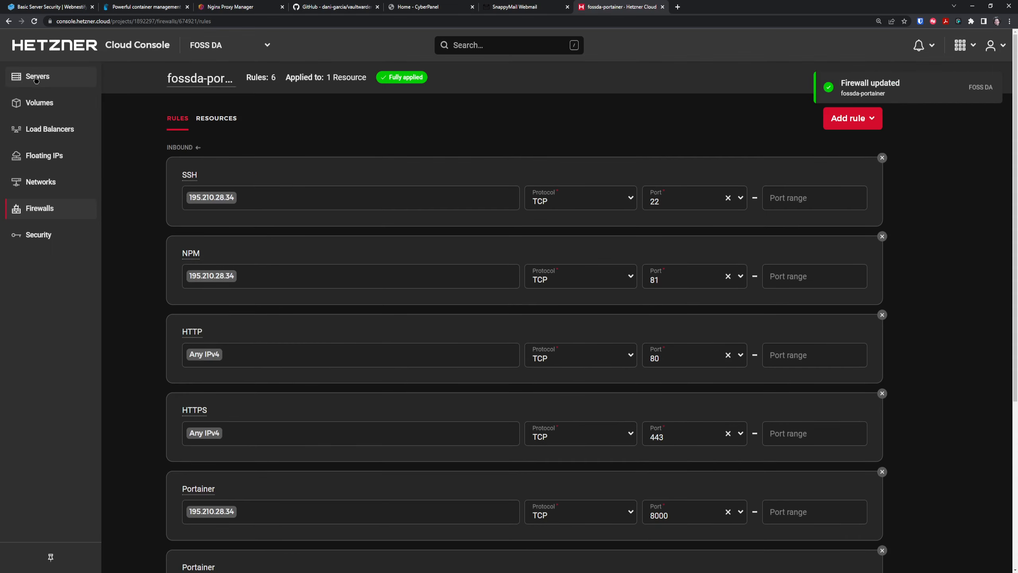
{"action": "left_click", "coordinate": [37, 80]}
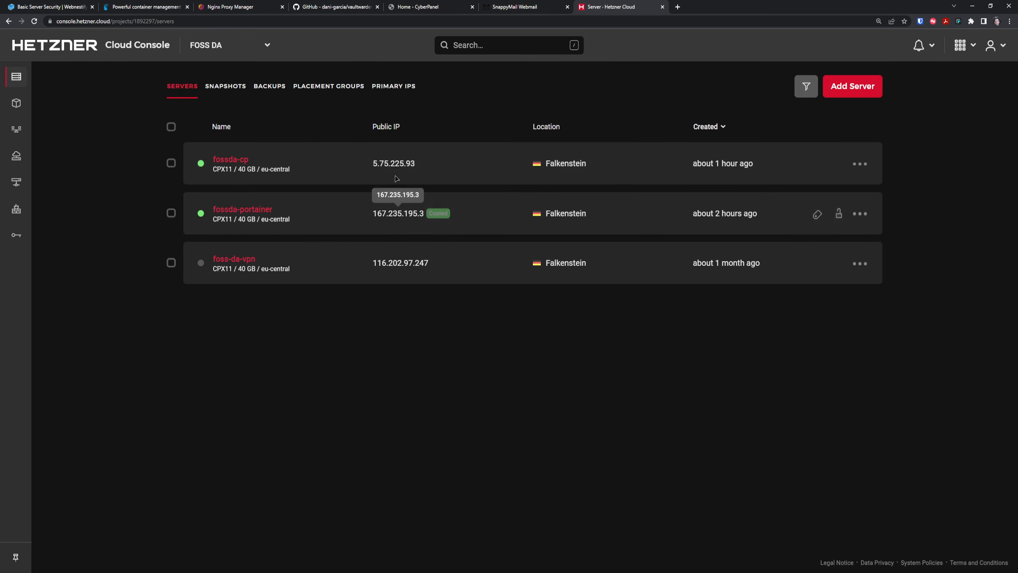
Open Portainer at 167.235.195.3:9000 in the browser.
{"action": "left_click", "coordinate": [376, 20]}
{"action": "type", "text": "167.235.195.3"}
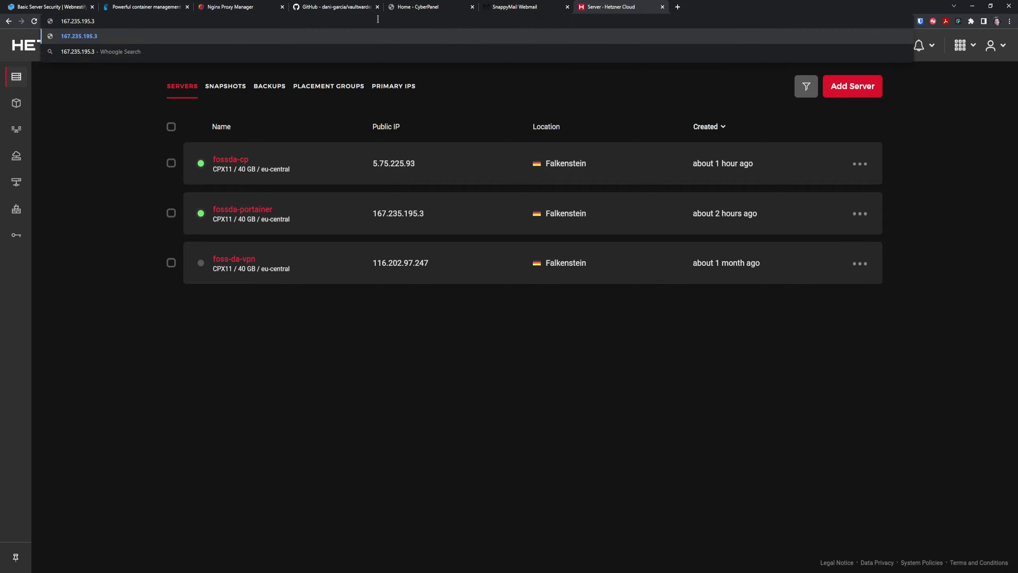
{"action": "type", "text": ":9000"}
{"action": "key", "text": "Return"}
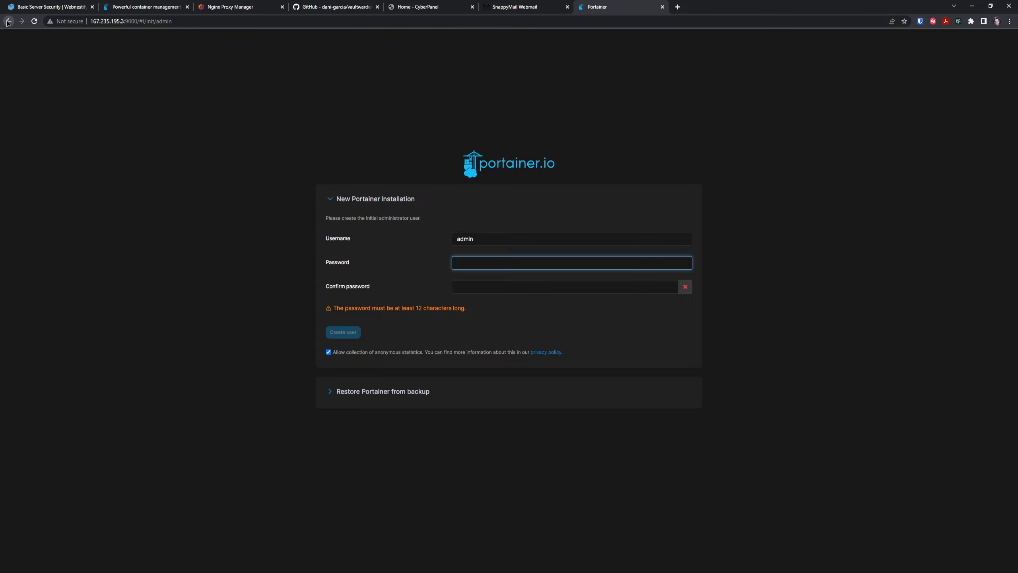
Delete the port 8000 rule from the fossda-portainer firewall and save the changes.
{"action": "left_click", "coordinate": [701, 7]}
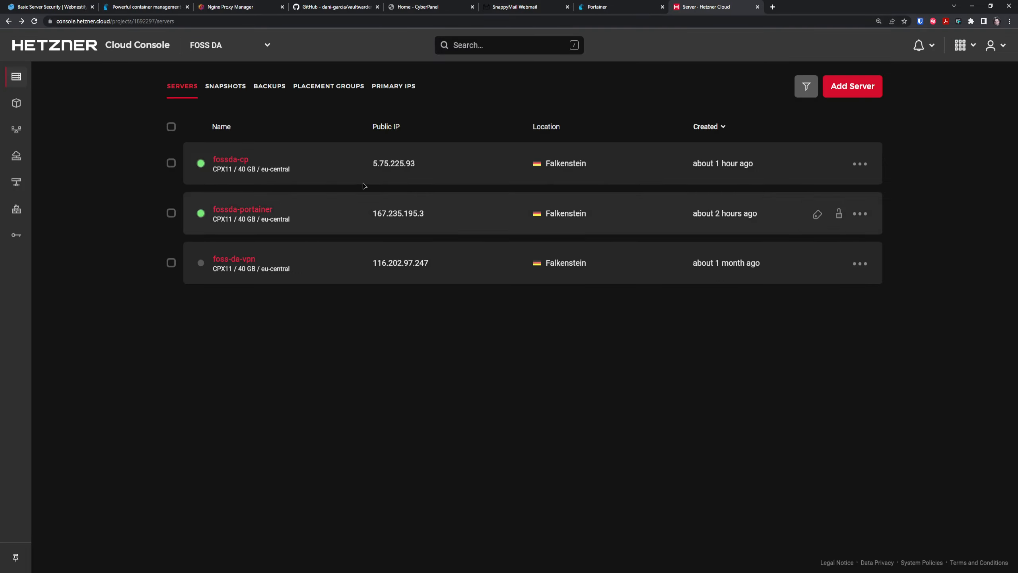
{"action": "left_click", "coordinate": [256, 210]}
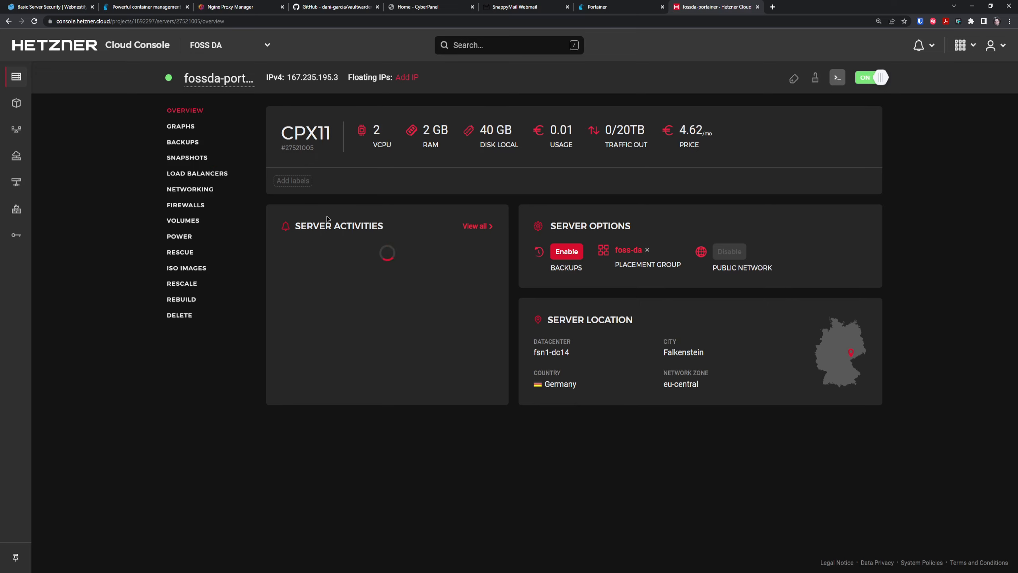
{"action": "left_click", "coordinate": [190, 205]}
{"action": "left_click", "coordinate": [333, 245]}
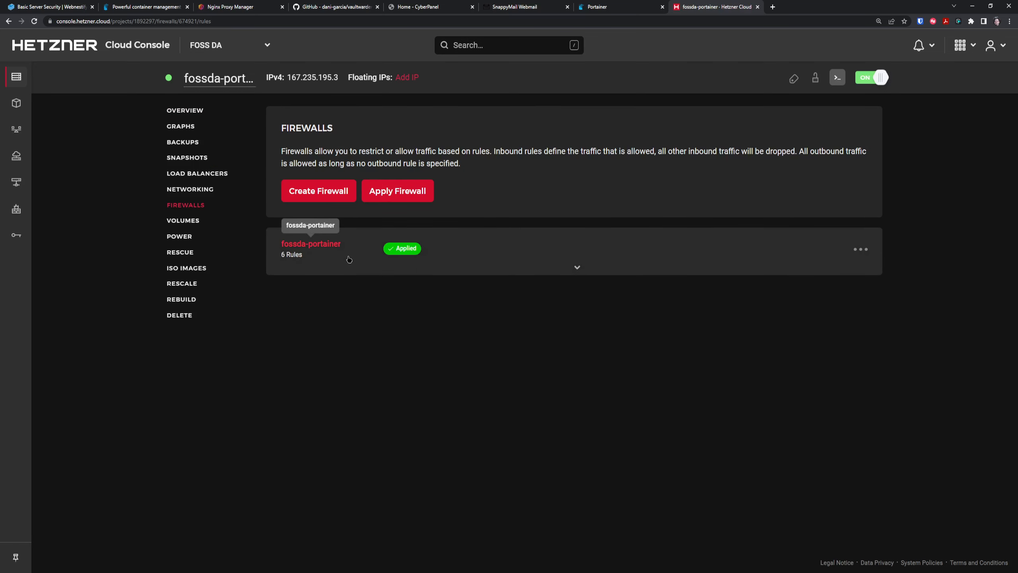
{"action": "scroll", "coordinate": [248, 405], "scroll_direction": "down", "scroll_amount": 4}
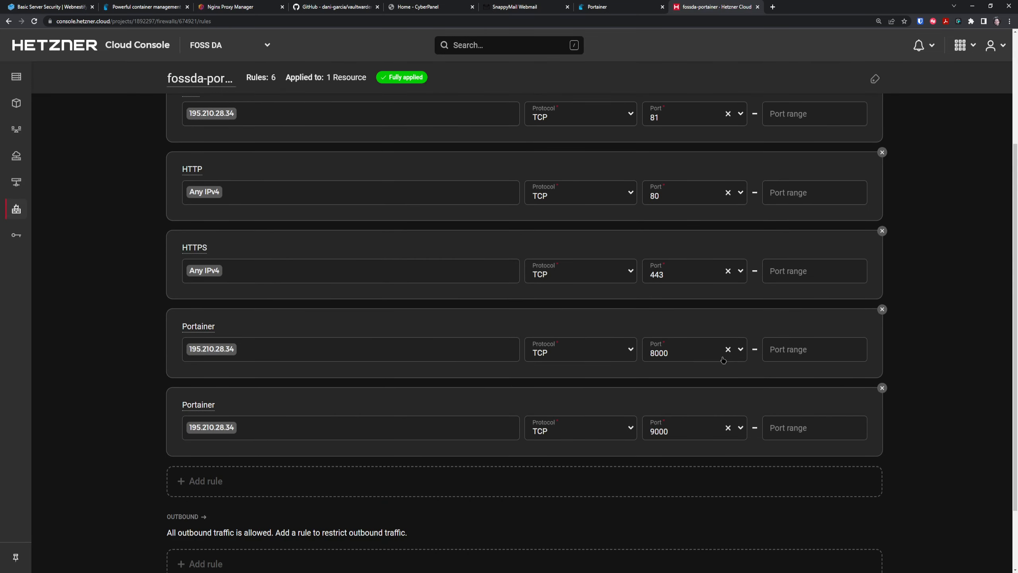
{"action": "left_click", "coordinate": [882, 308]}
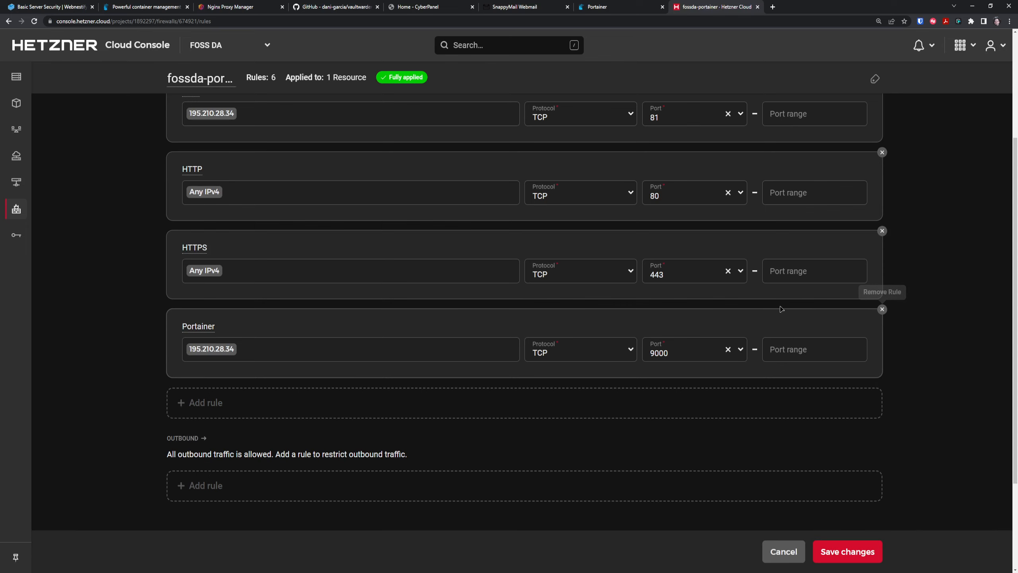
{"action": "left_click", "coordinate": [826, 556]}
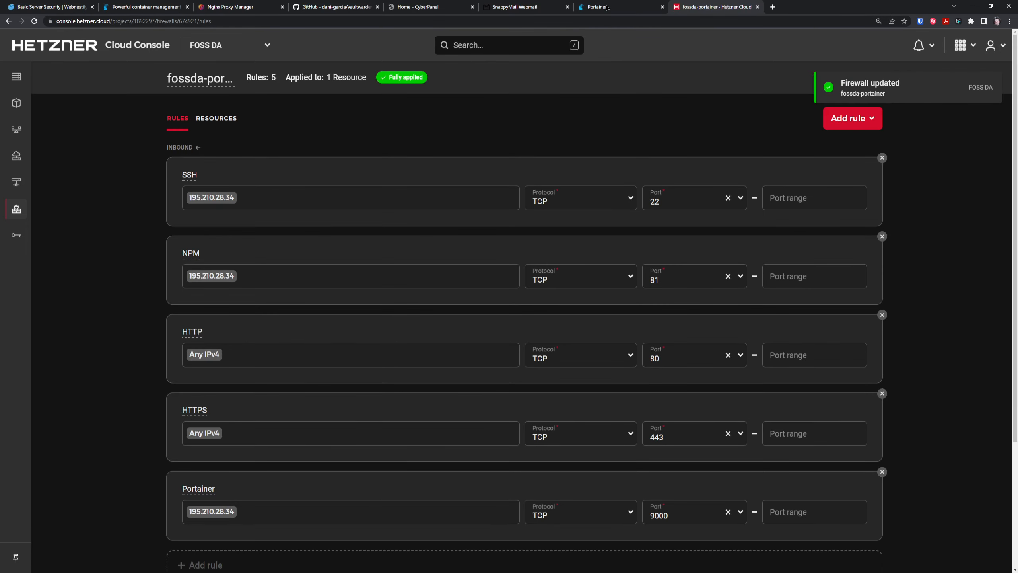
{"action": "left_click", "coordinate": [604, 5]}
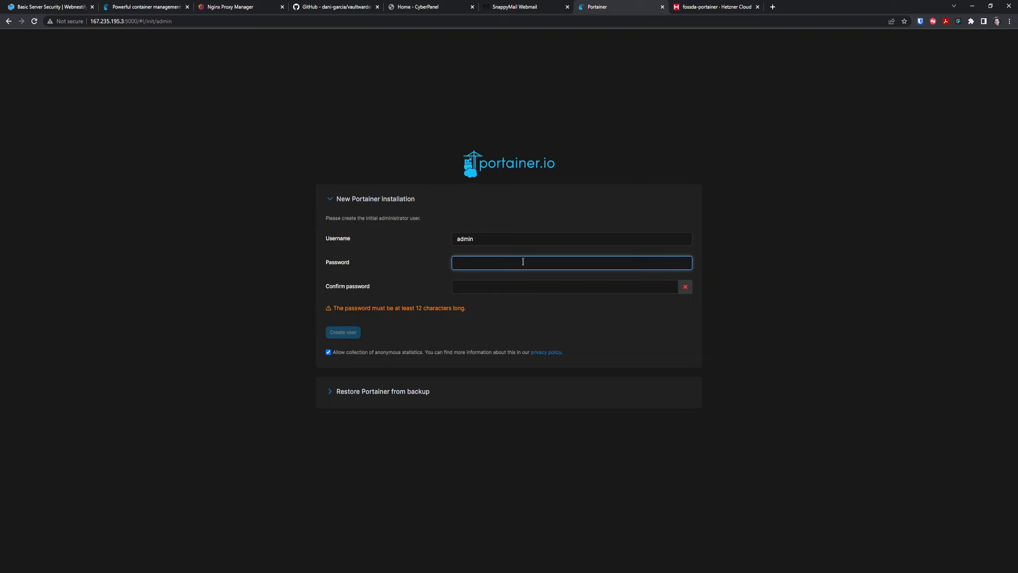
Create the Portainer admin with a custom username and confirmed password, anonymous statistics unchecked.
{"action": "double_click", "coordinate": [502, 238]}
{"action": "type", "text": "f"}
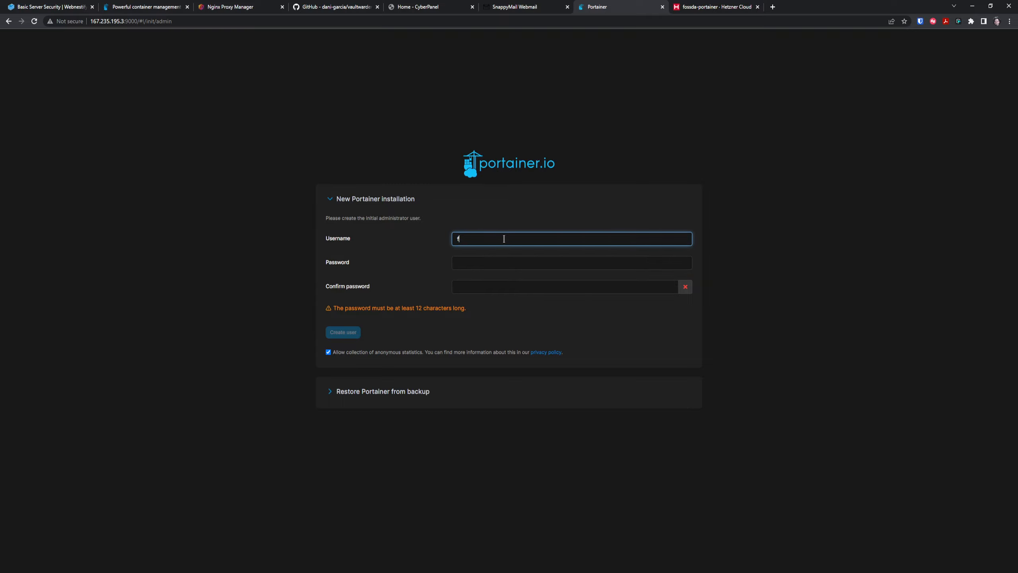
{"action": "type", "text": "ossda"}
{"action": "key", "text": "Tab"}
{"action": "type", "text": "•••••••••"}
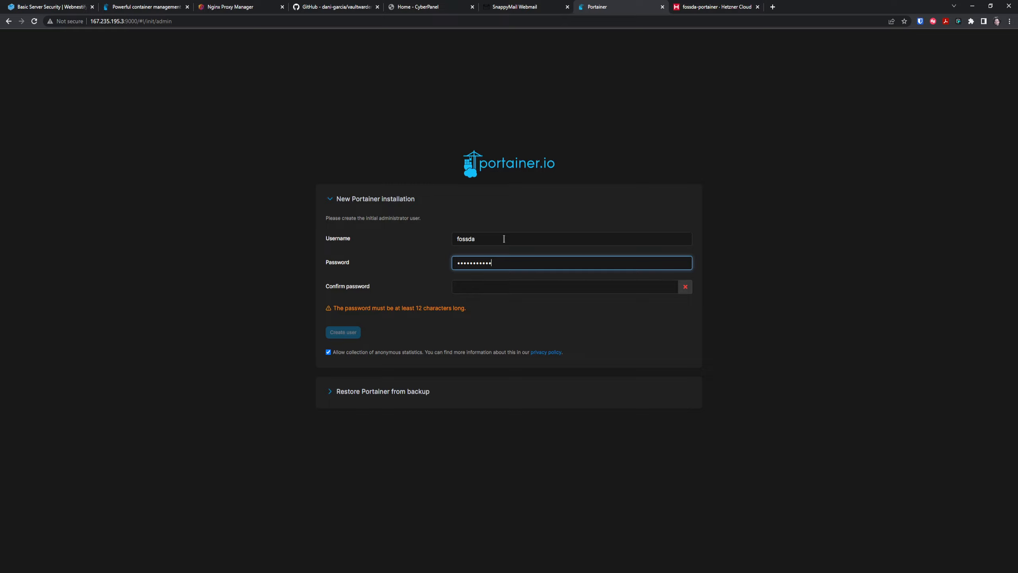
{"action": "type", "text": "•••••"}
{"action": "key", "text": "Tab"}
{"action": "type", "text": "••••"}
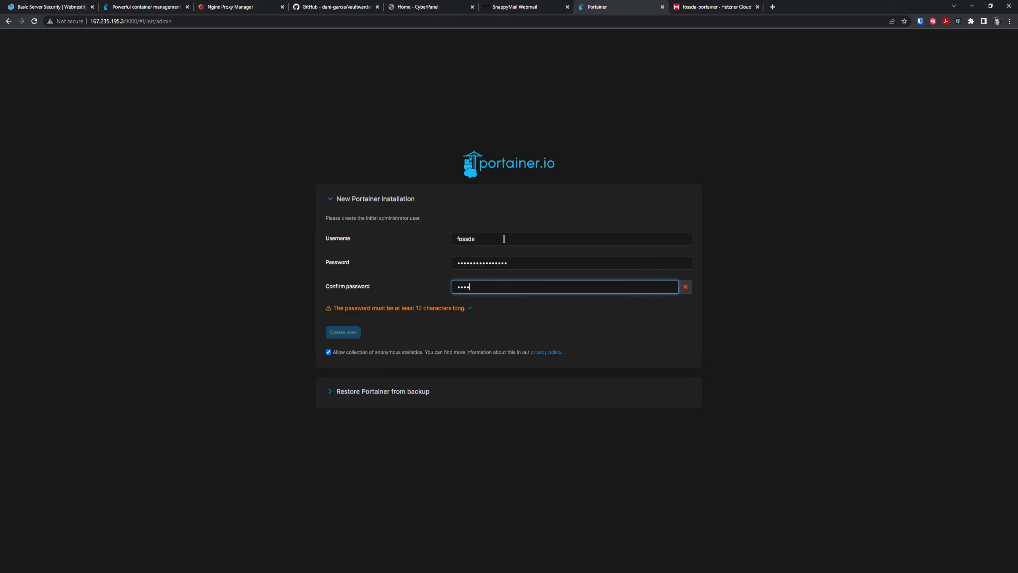
{"action": "type", "text": "•••••••••"}
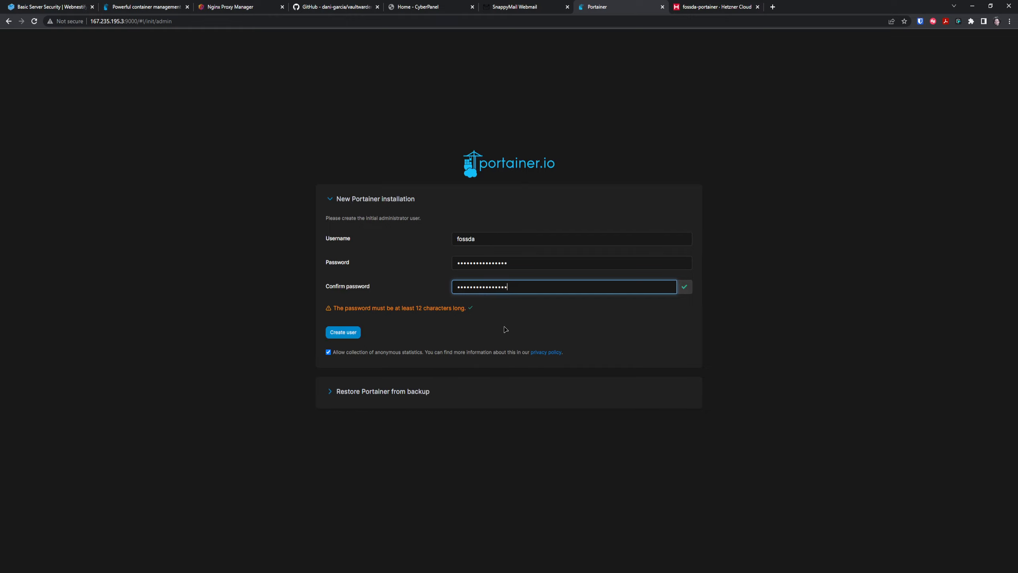
{"action": "key", "text": "ctrl+plus"}
{"action": "key", "text": "ctrl+plus"}
{"action": "key", "text": "ctrl+plus"}
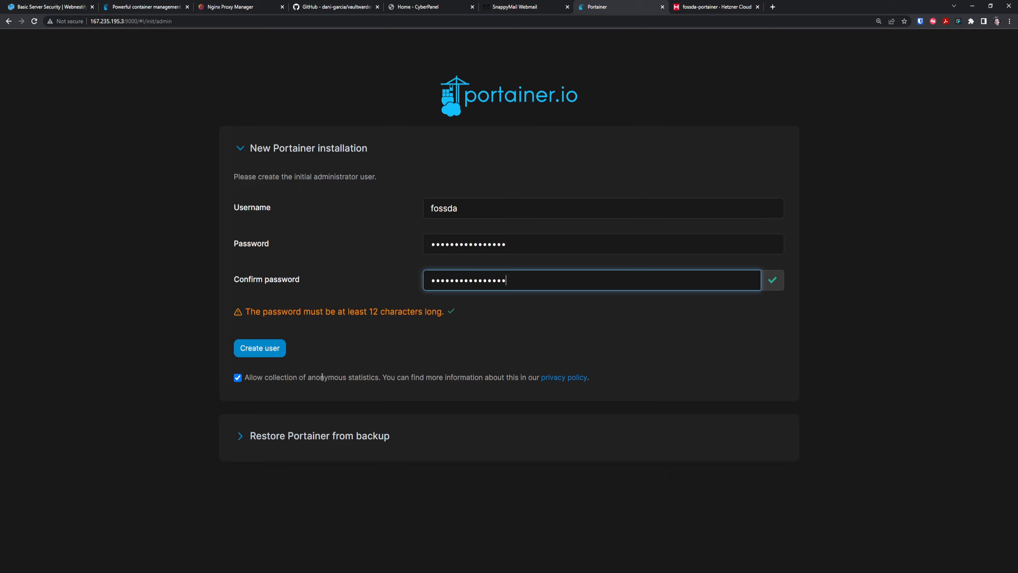
{"action": "left_click", "coordinate": [238, 378]}
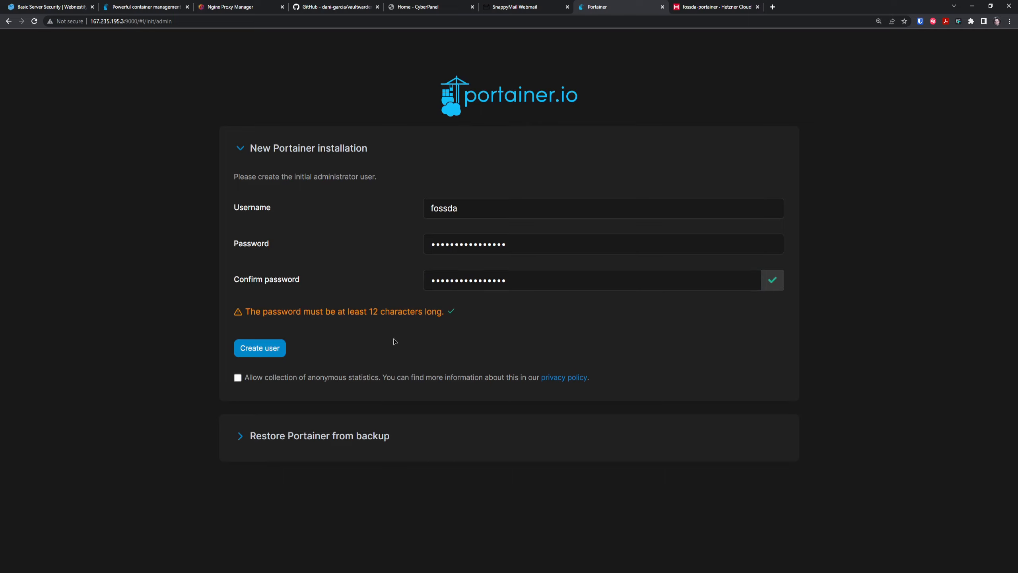
{"action": "left_click", "coordinate": [261, 350]}
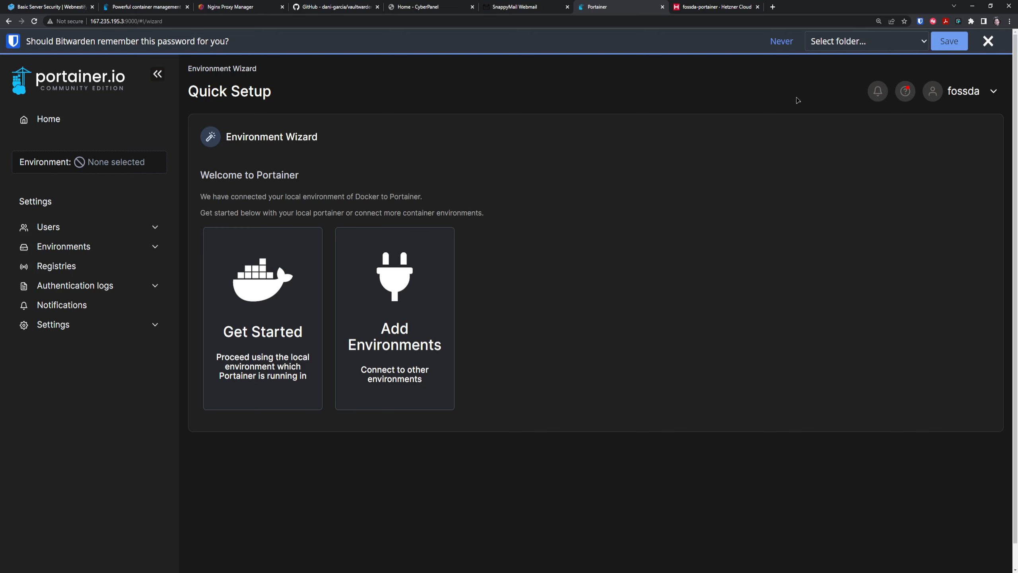
Dismiss the password prompt and start the Docker Standalone environment wizard, zoomed out to fit.
{"action": "left_click", "coordinate": [986, 42]}
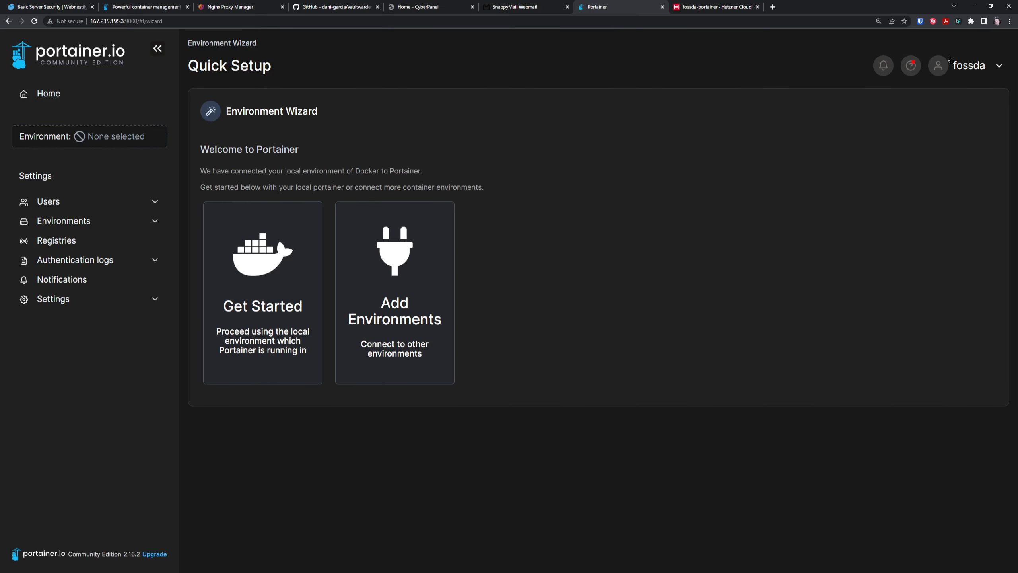
{"action": "left_click", "coordinate": [407, 294]}
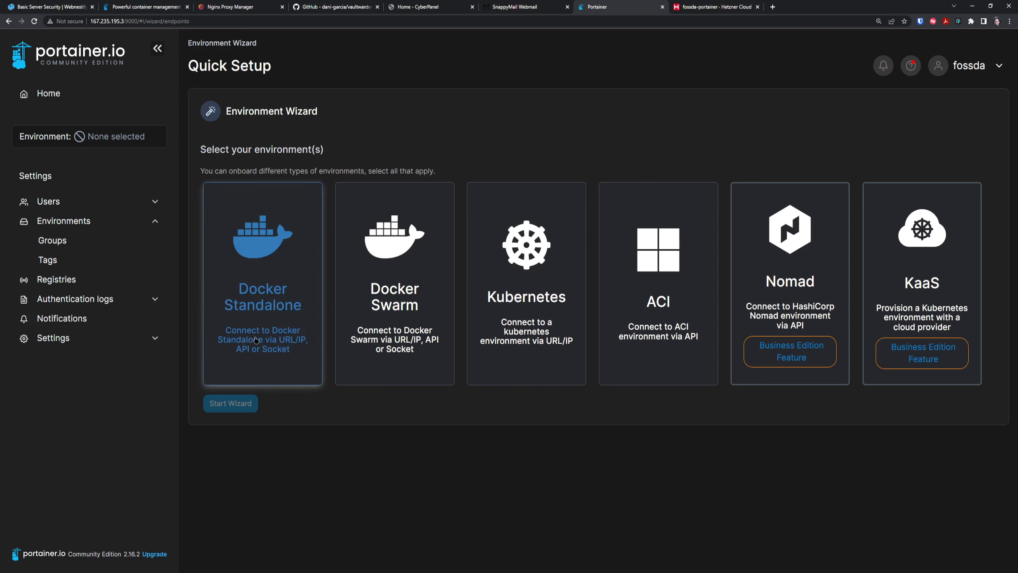
{"action": "left_click", "coordinate": [247, 319]}
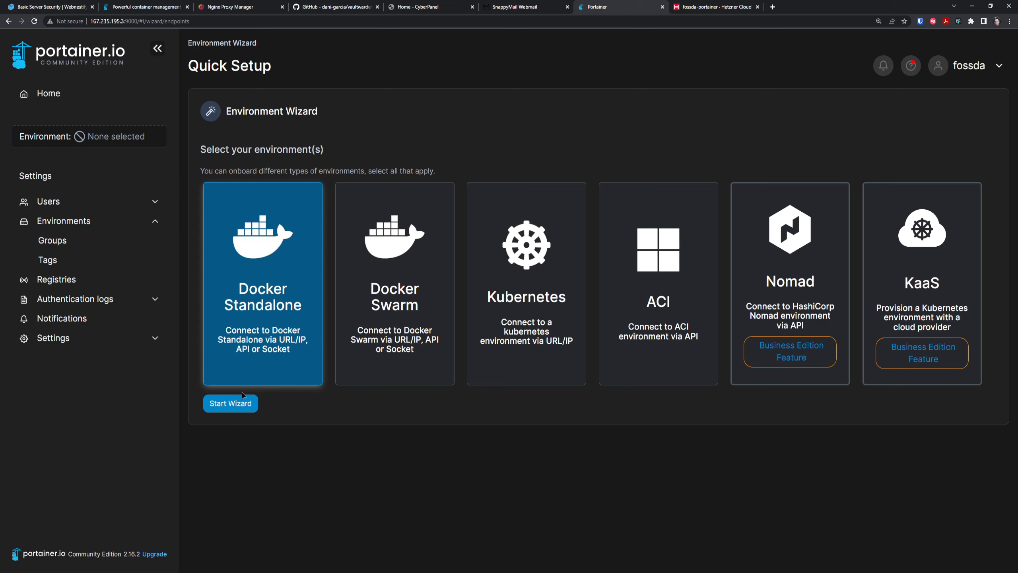
{"action": "left_click", "coordinate": [231, 403]}
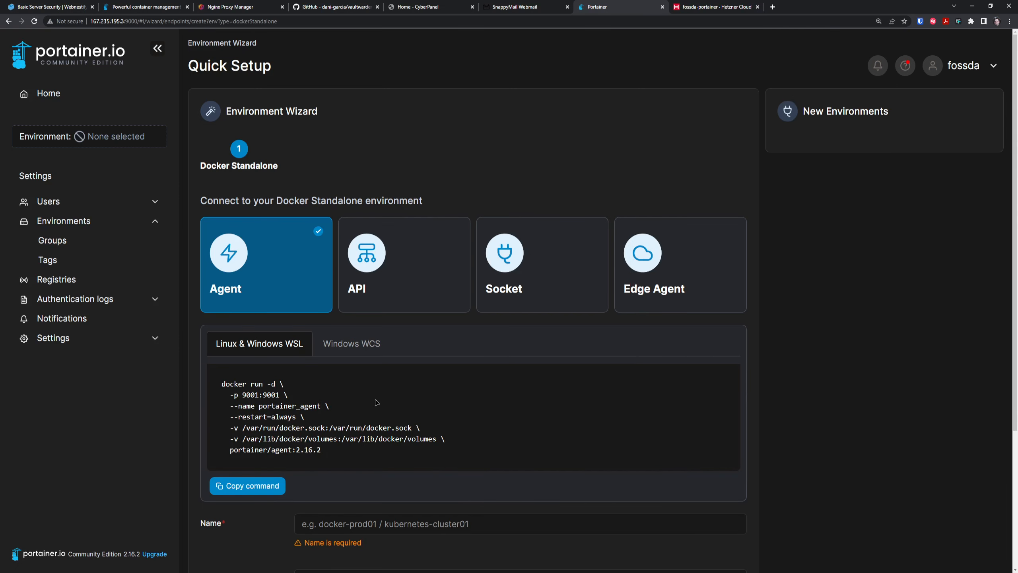
{"action": "scroll", "coordinate": [703, 328], "scroll_direction": "down", "scroll_amount": 4}
{"action": "scroll", "coordinate": [703, 328], "scroll_direction": "down", "scroll_amount": 1}
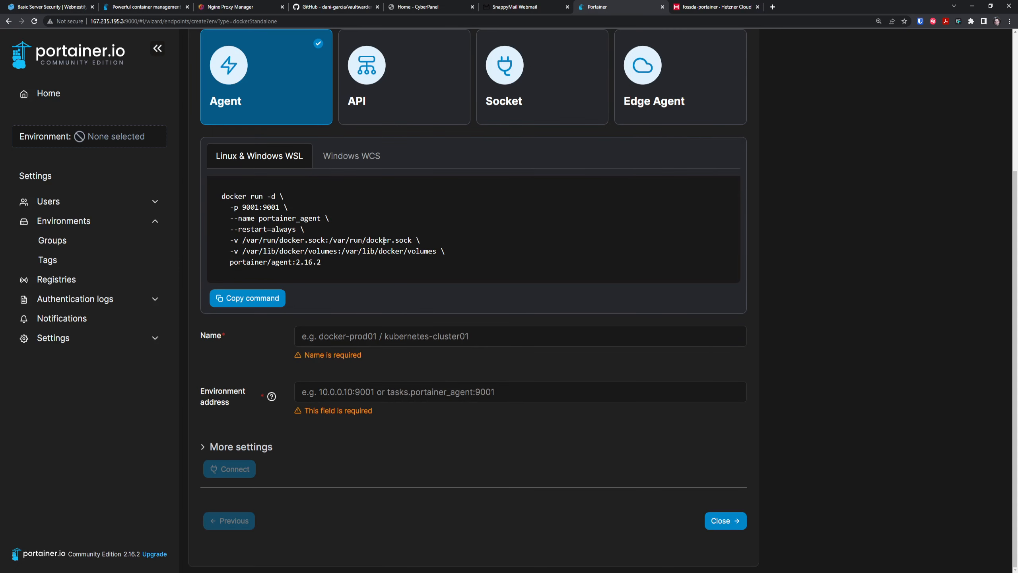
{"action": "scroll", "coordinate": [522, 217], "scroll_direction": "up", "scroll_amount": 2}
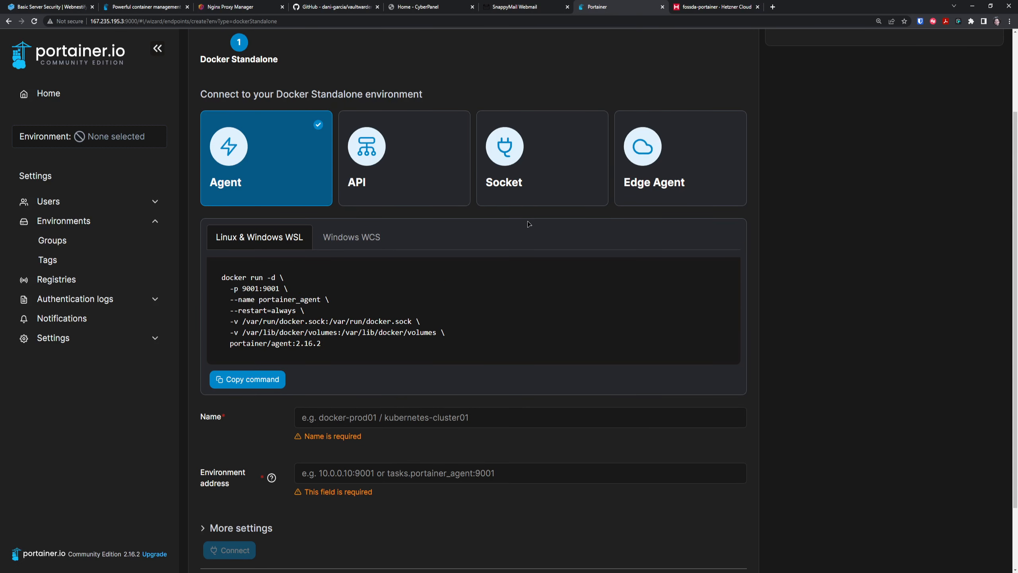
{"action": "key", "text": "ctrl+minus"}
{"action": "key", "text": "ctrl+minus"}
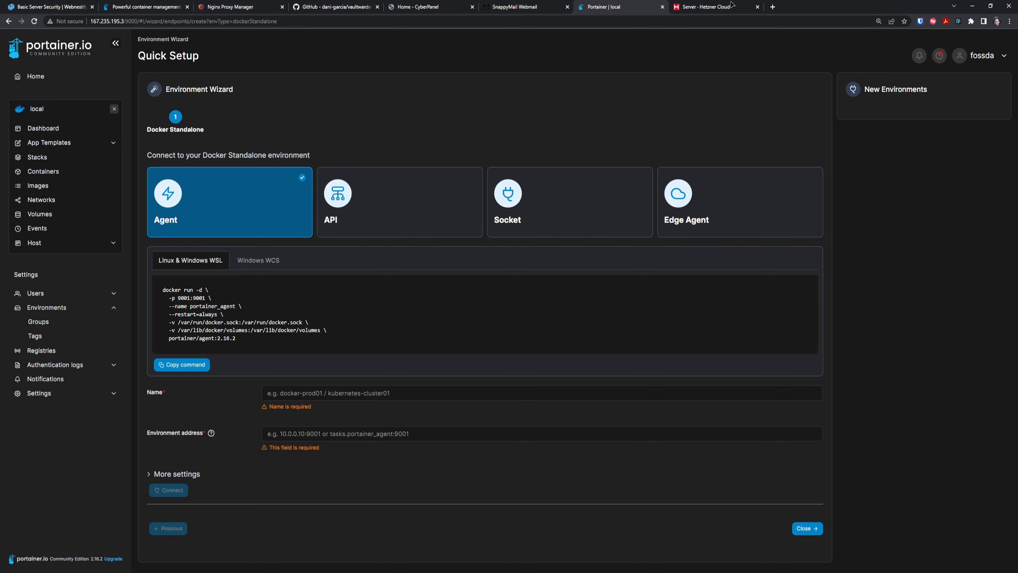
Open the foss-da-vpn server's firewall rules and add a new inbound rule.
{"action": "left_click", "coordinate": [720, 7]}
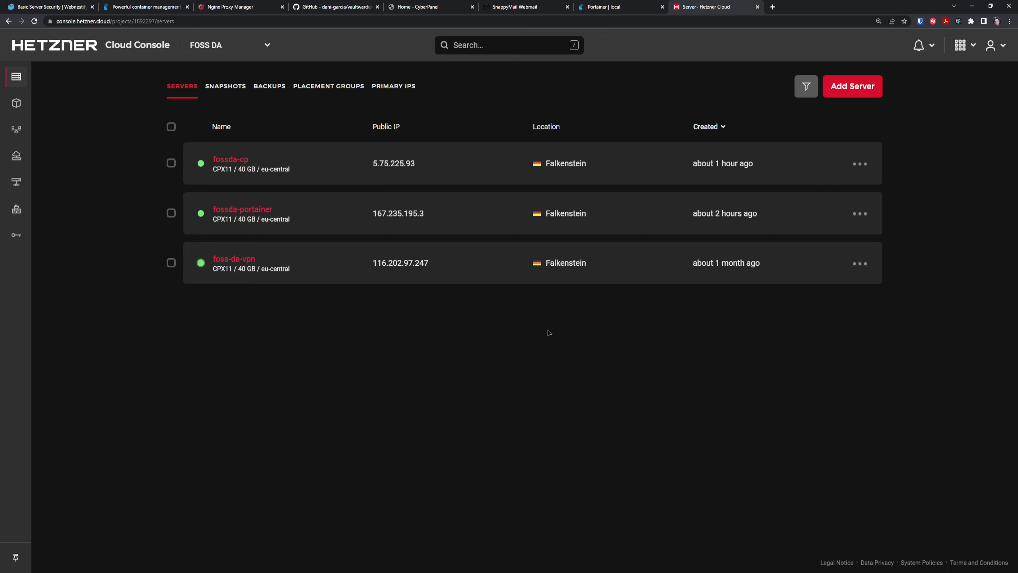
{"action": "left_click", "coordinate": [242, 261]}
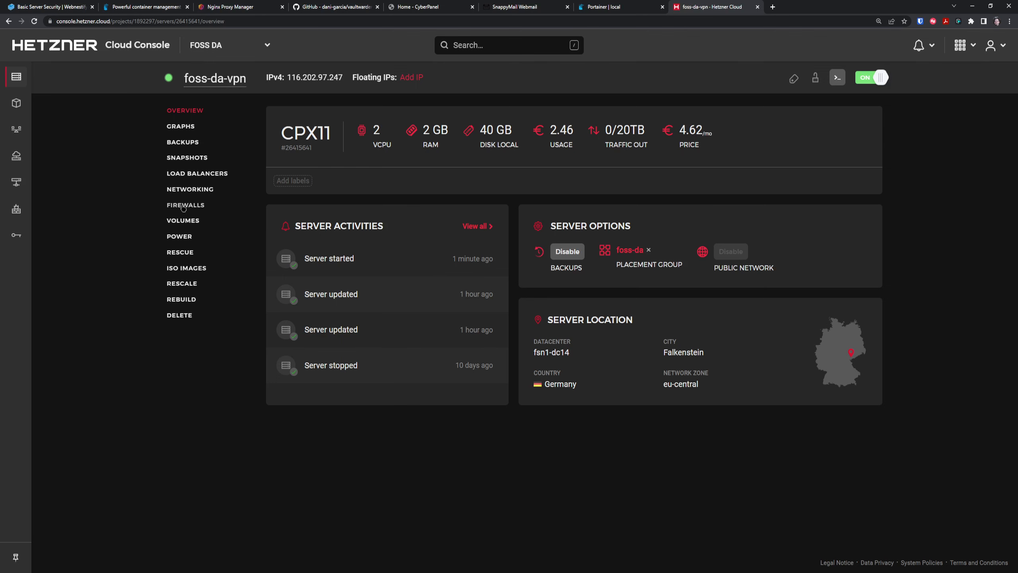
{"action": "left_click", "coordinate": [183, 206]}
{"action": "left_click", "coordinate": [310, 251]}
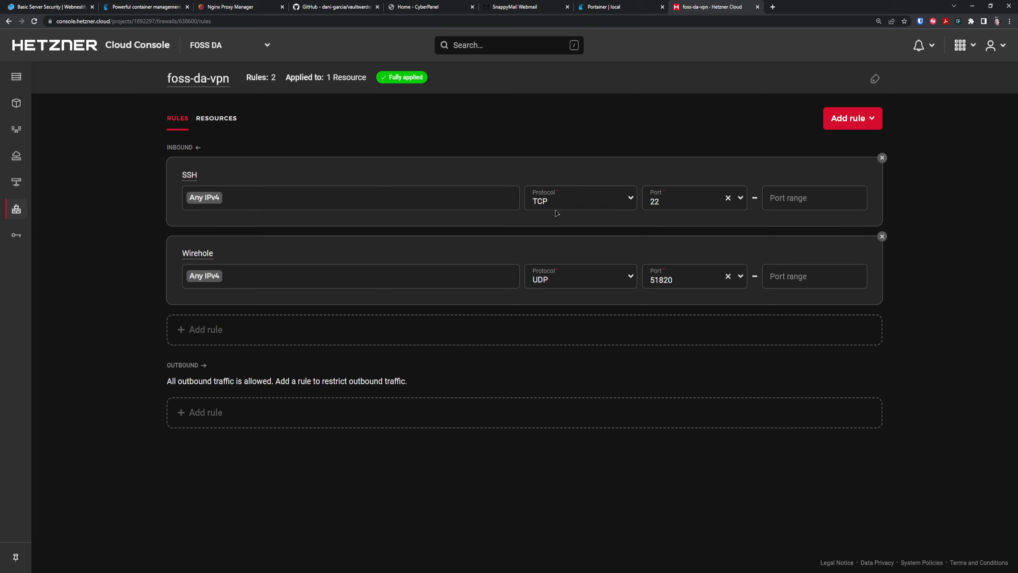
{"action": "left_click", "coordinate": [211, 331]}
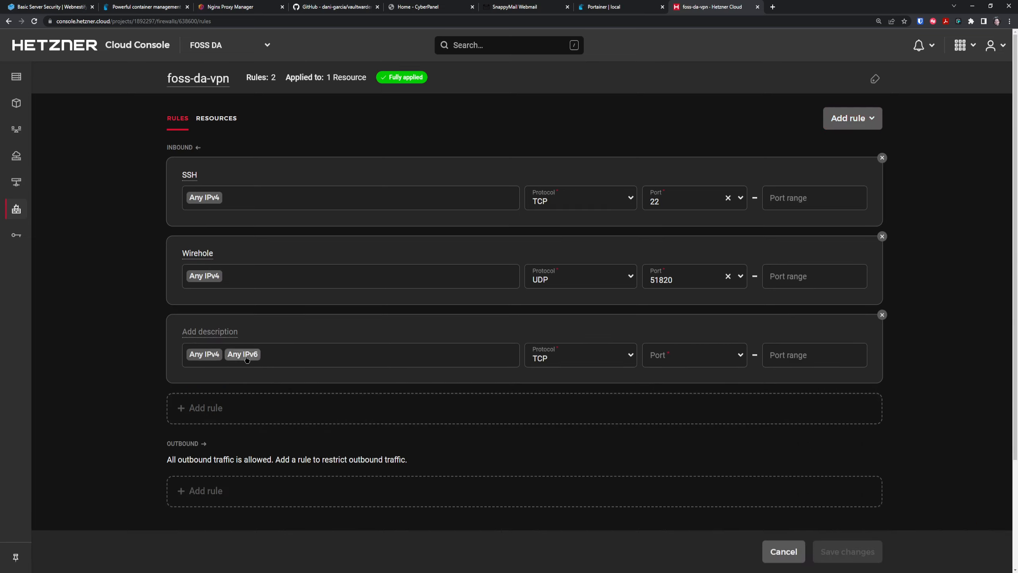
Clear the default sources and name the new rule 'Portainer Agent'.
{"action": "left_click", "coordinate": [361, 361]}
{"action": "key", "text": "BackSpace"}
{"action": "key", "text": "BackSpace"}
{"action": "key", "text": "BackSpace"}
{"action": "key", "text": "BackSpace"}
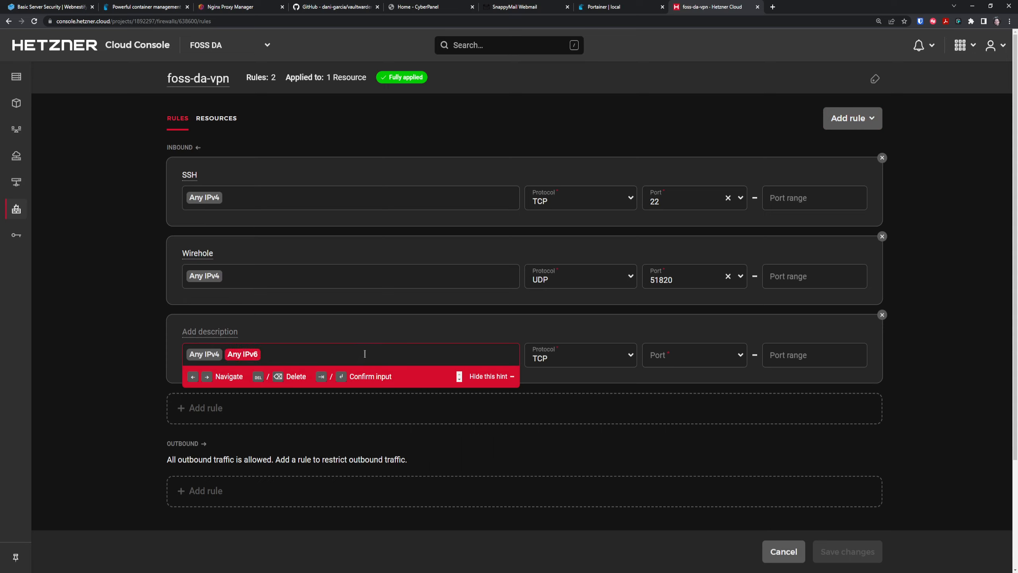
{"action": "left_click", "coordinate": [217, 334]}
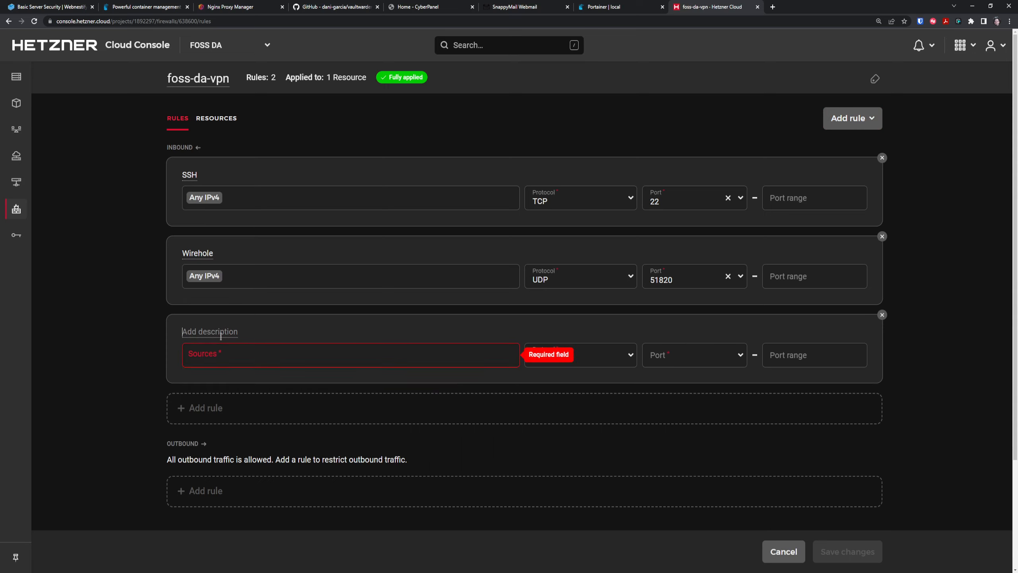
{"action": "type", "text": "Portainer Agent"}
Set the rule's source to the Portainer server's IP 167.235.195.3.
{"action": "left_click", "coordinate": [622, 6]}
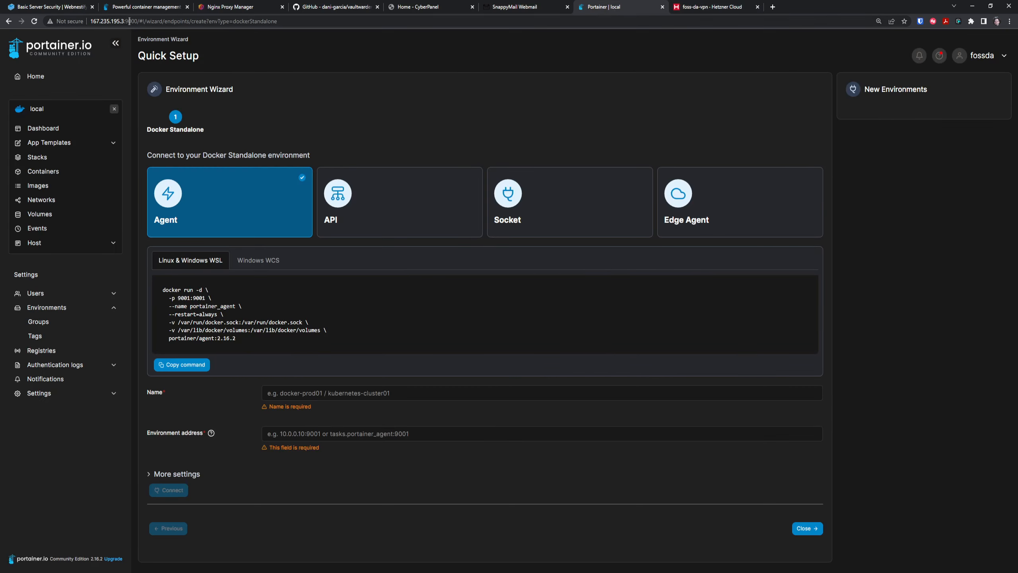
{"action": "left_click_drag", "start_coordinate": [124, 19], "coordinate": [93, 20]}
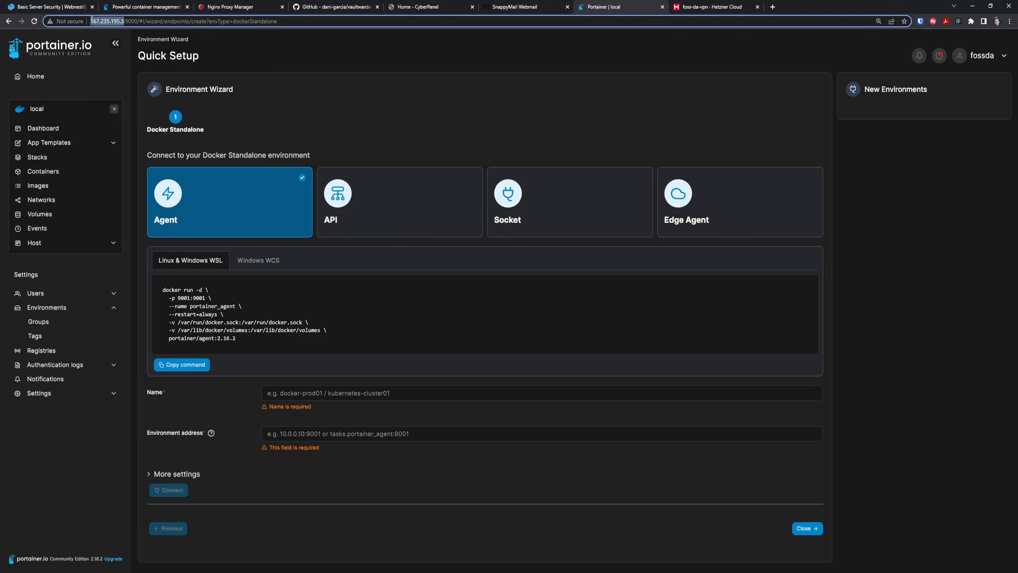
{"action": "left_click", "coordinate": [726, 4]}
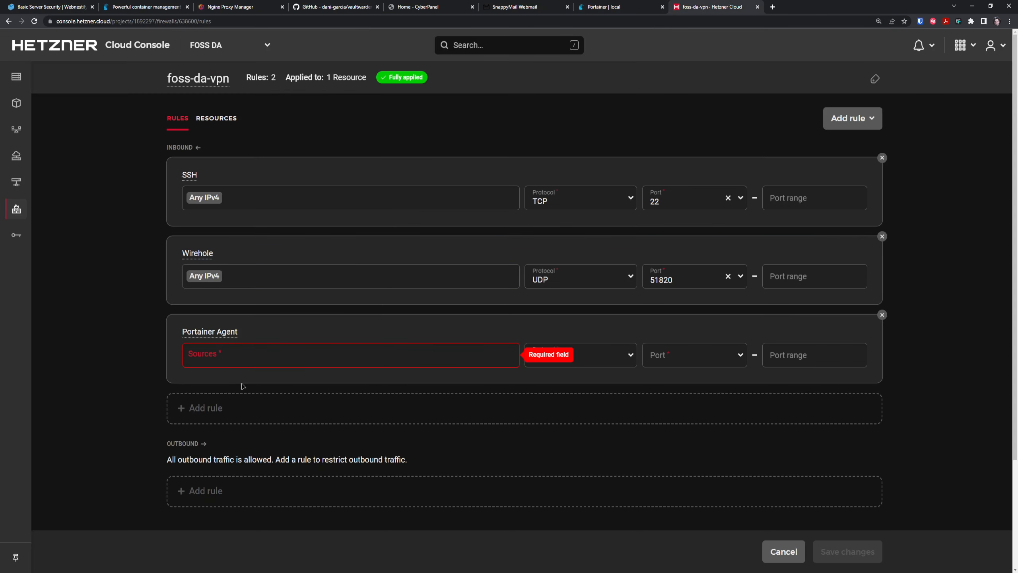
{"action": "left_click", "coordinate": [293, 355]}
{"action": "type", "text": "http://167.235.195.3/"}
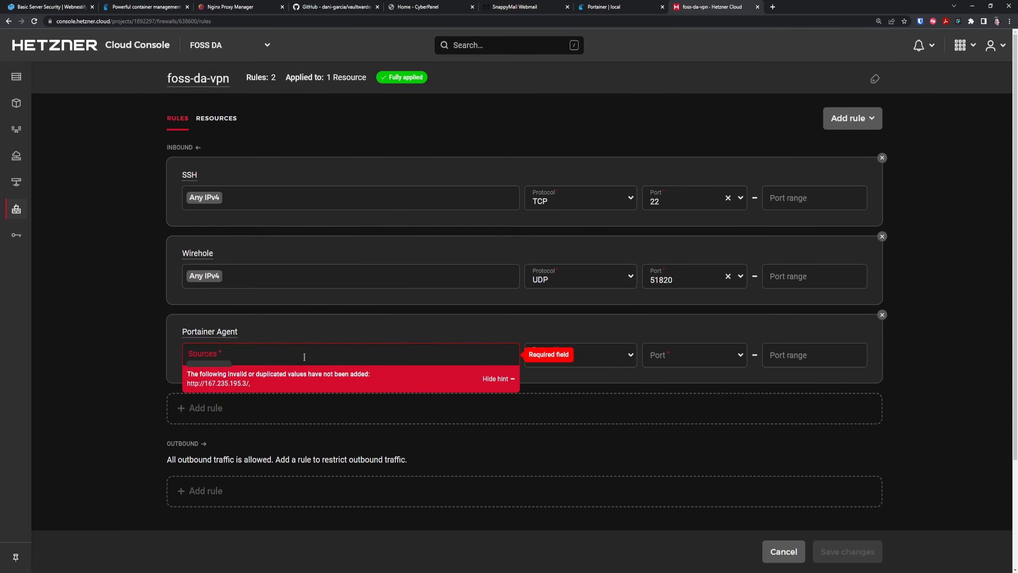
{"action": "left_click", "coordinate": [108, 21]}
{"action": "type", "text": "http://167.235.195.3/"}
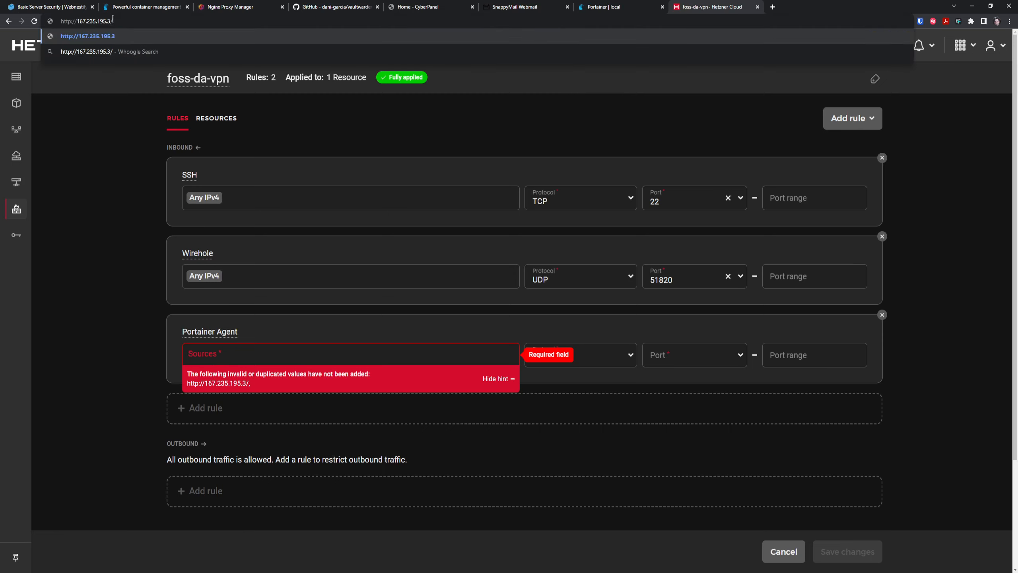
{"action": "mouse_move", "coordinate": [110, 20]}
{"action": "left_mouse_down"}
{"action": "mouse_move", "coordinate": [82, 21]}
{"action": "mouse_move", "coordinate": [109, 21]}
{"action": "left_mouse_up"}
{"action": "key", "text": "ctrl+c"}
{"action": "left_click", "coordinate": [80, 21]}
{"action": "left_click", "coordinate": [239, 361]}
{"action": "key", "text": "ctrl+v"}
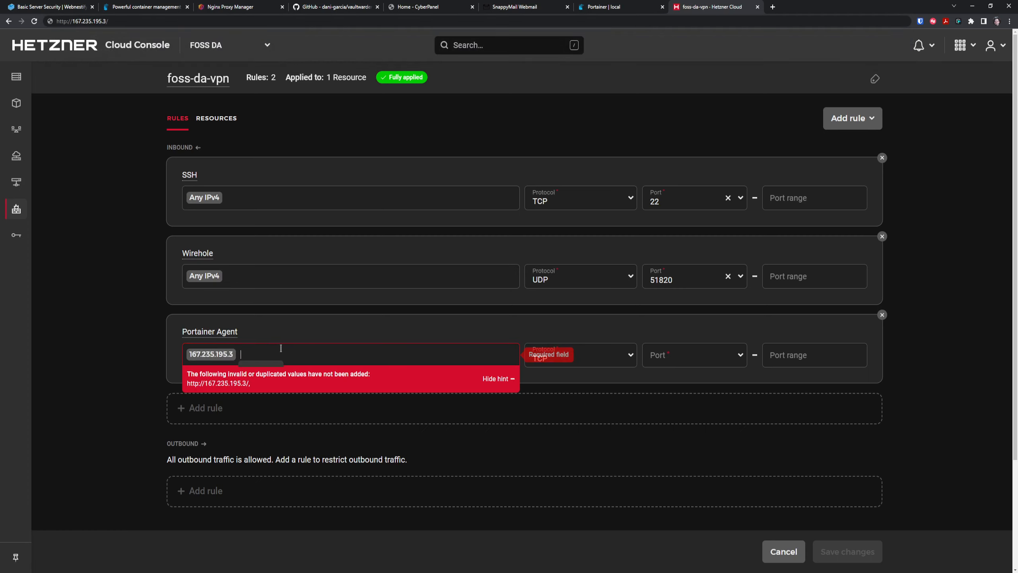
Set the rule's port to 9001 and save the Portainer Agent rule.
{"action": "left_click", "coordinate": [686, 361]}
{"action": "type", "text": "9001"}
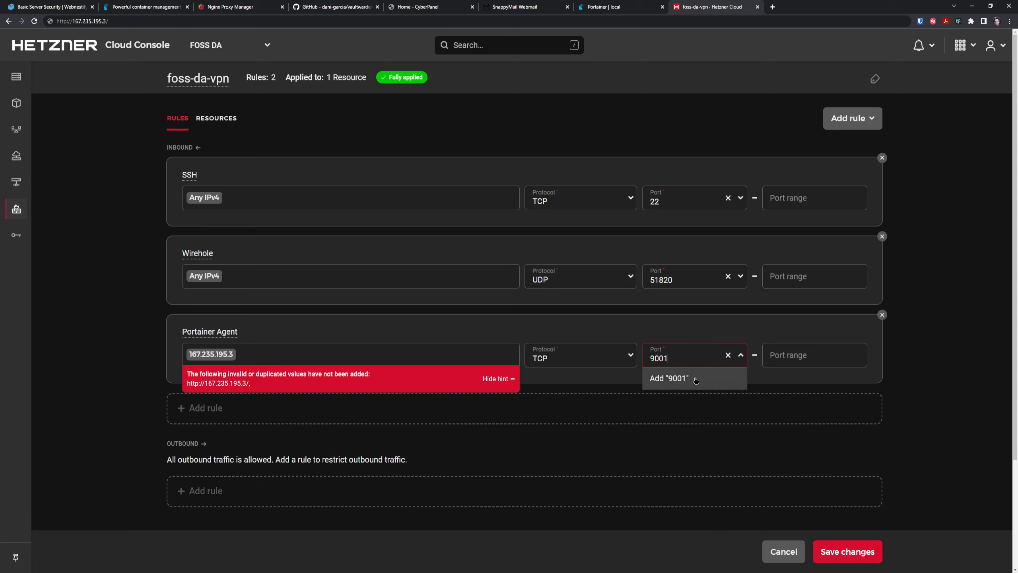
{"action": "left_click", "coordinate": [668, 378]}
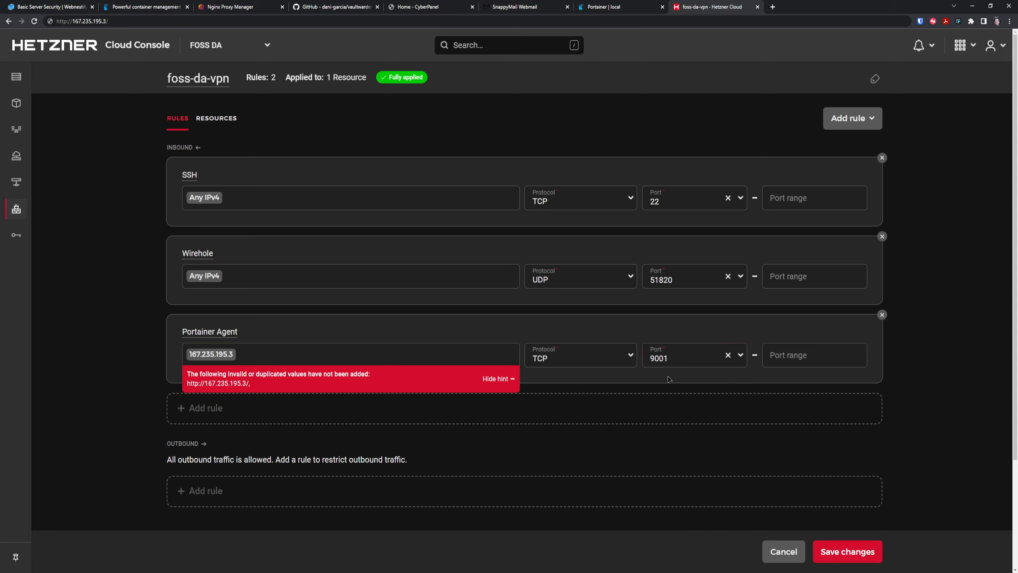
{"action": "left_click", "coordinate": [856, 553]}
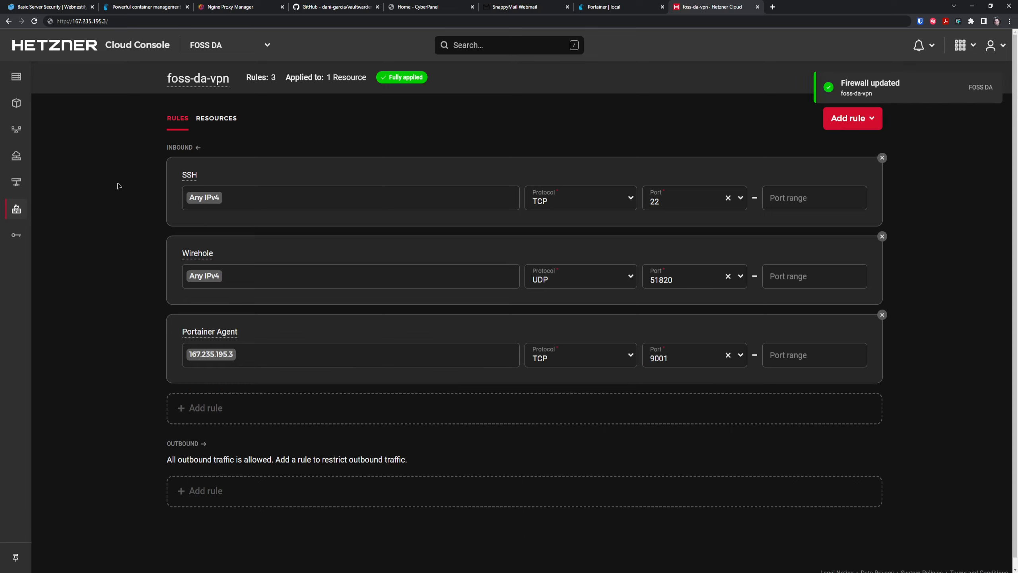
Reload the firewall page and open the Servers list.
{"action": "key", "text": "F5"}
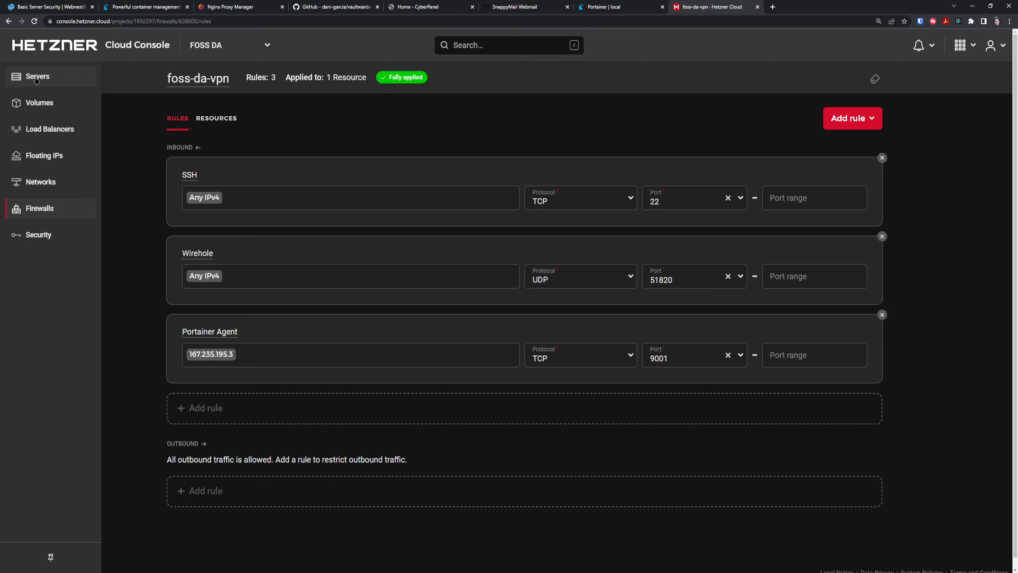
{"action": "left_click", "coordinate": [36, 78]}
{"action": "mouse_move", "coordinate": [409, 261]}
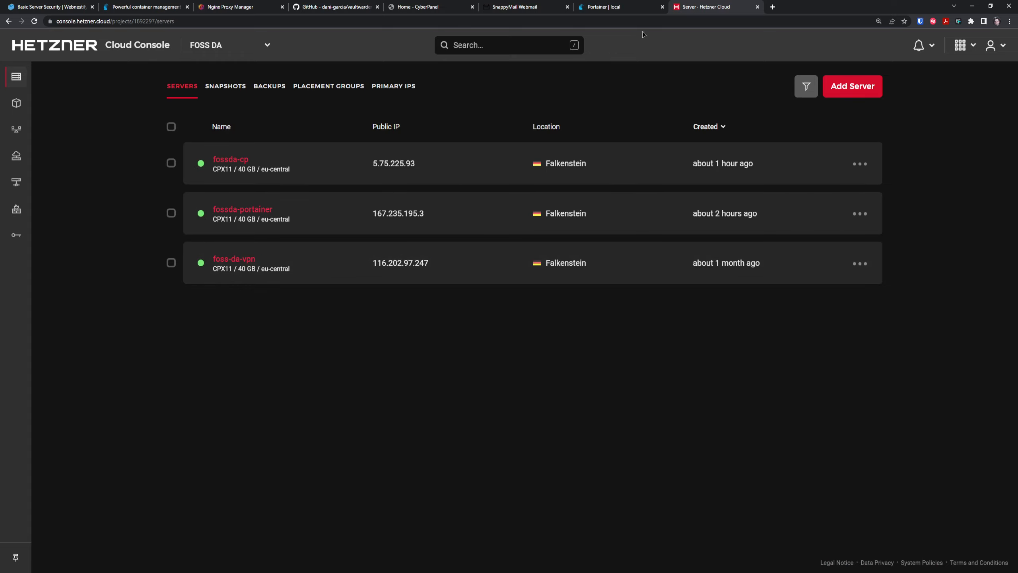
{"action": "left_click", "coordinate": [609, 7]}
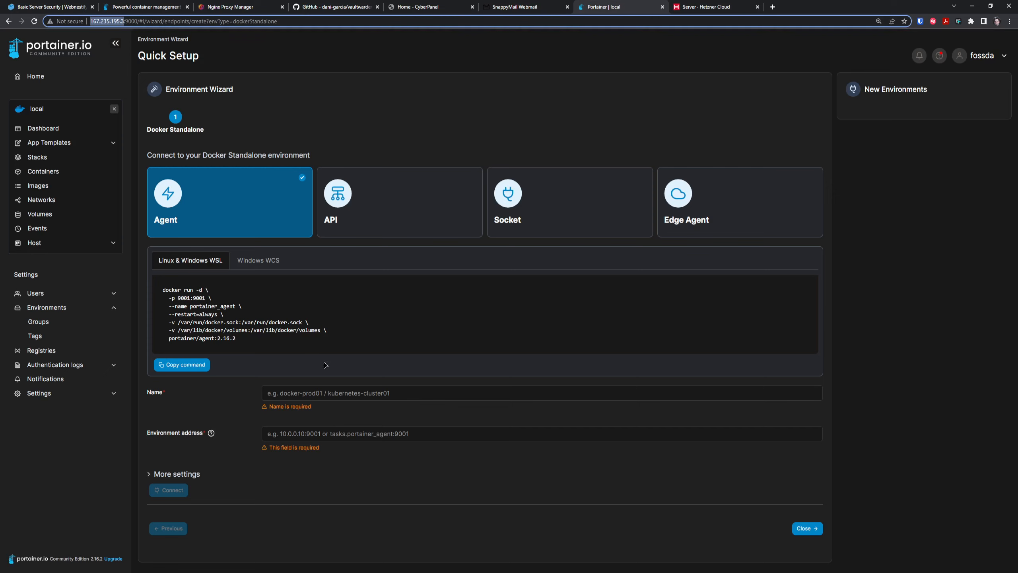
{"action": "left_click", "coordinate": [341, 391]}
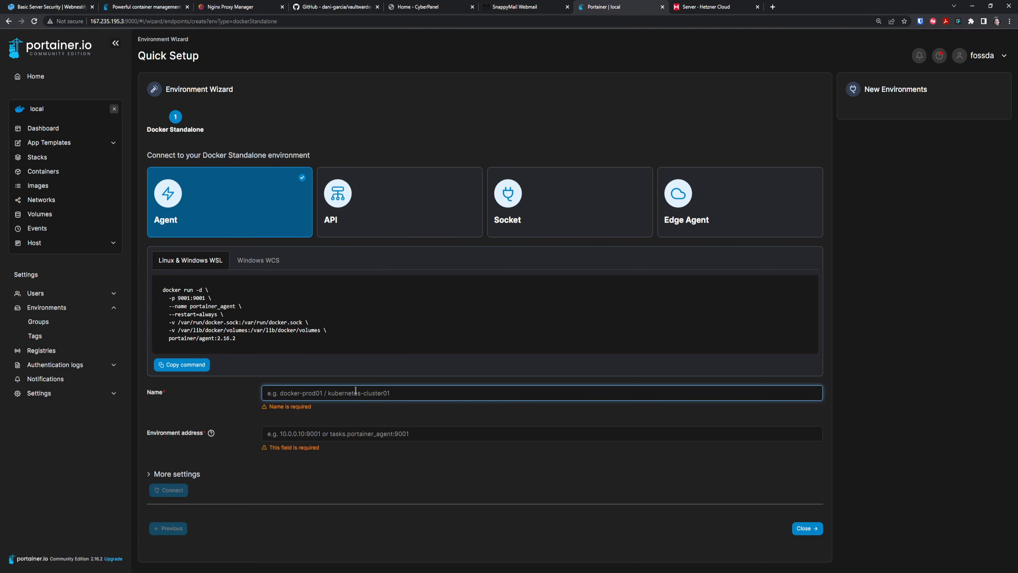
{"action": "type", "text": "My VPN Ser"}
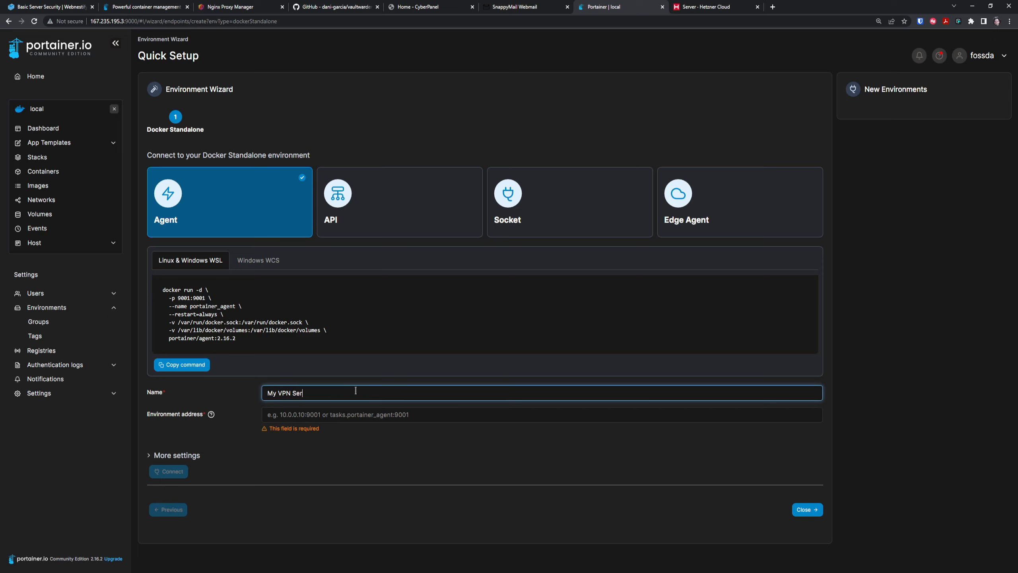
{"action": "type", "text": "ver"}
{"action": "key", "text": "Tab"}
{"action": "key", "text": "ctrl+v"}
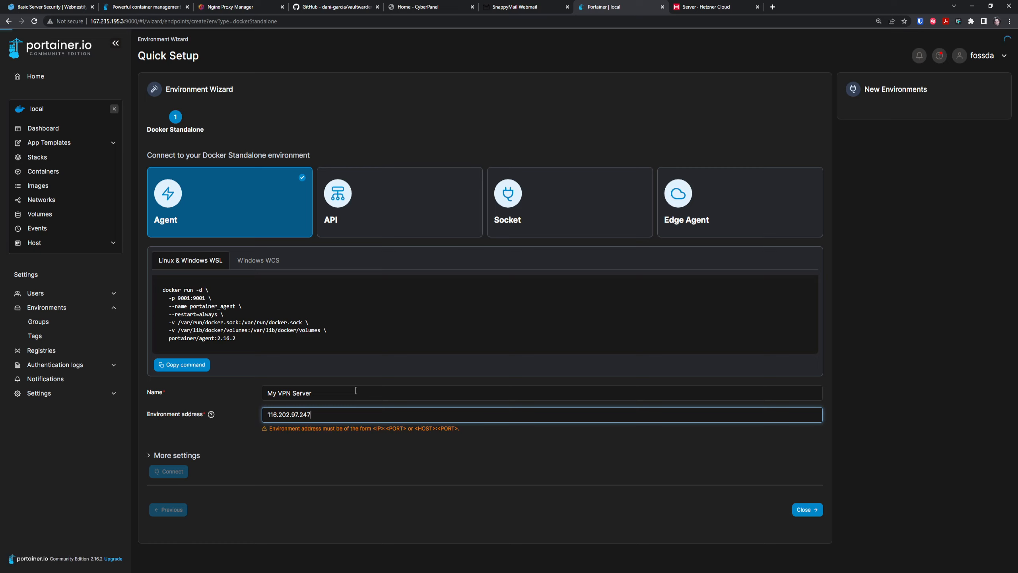
{"action": "type", "text": ":90"}
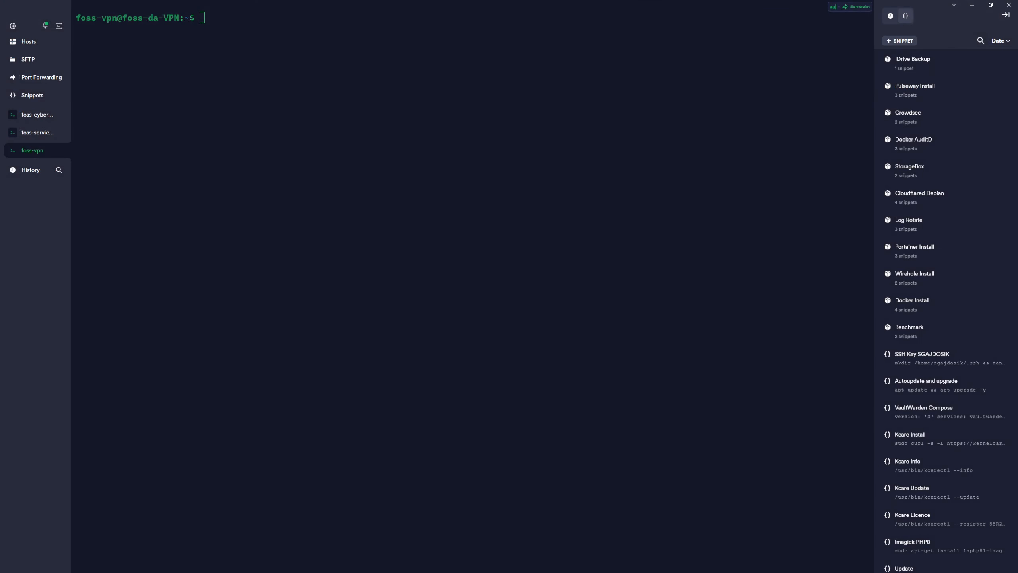
Run the Portainer Agent docker run snippet on foss-vpn with the leading sudo removed.
{"action": "left_click", "coordinate": [237, 59]}
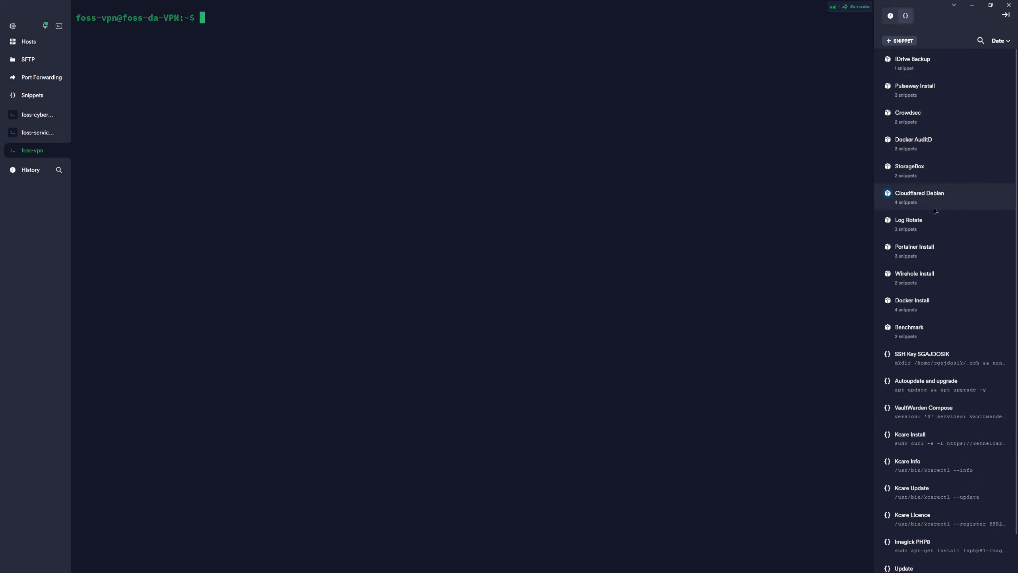
{"action": "left_click", "coordinate": [938, 247]}
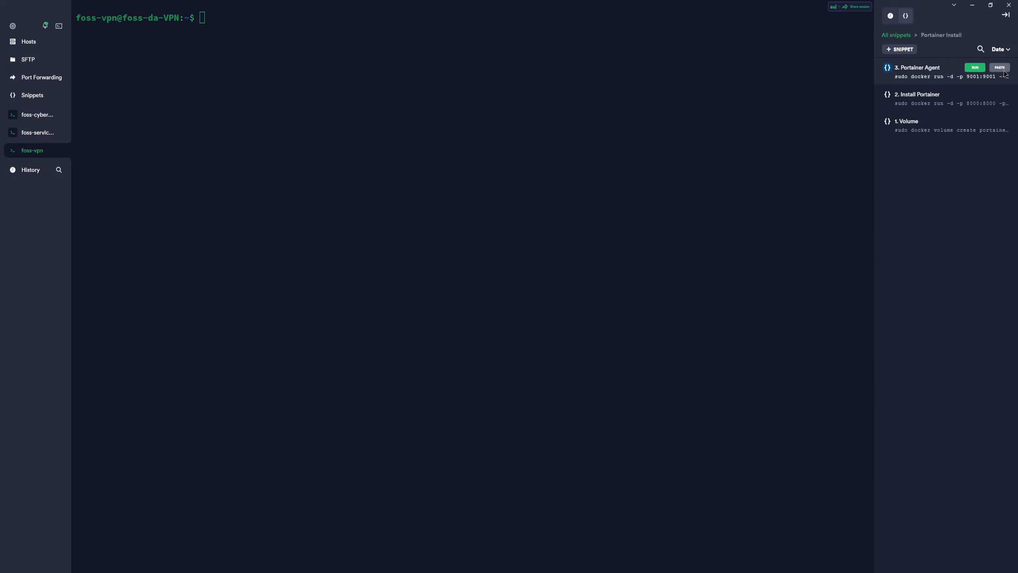
{"action": "left_click", "coordinate": [1000, 68]}
{"action": "key", "text": "Left"}
{"action": "key", "text": "Left"}
{"action": "key", "text": "Left"}
{"action": "key", "text": "Left"}
{"action": "key", "text": "Left"}
{"action": "key", "text": "Left"}
{"action": "key", "text": "Left"}
{"action": "key", "text": "Left"}
{"action": "key", "text": "Left"}
{"action": "key", "text": "Left"}
{"action": "key", "text": "Left"}
{"action": "key", "text": "Left"}
{"action": "key", "text": "Left"}
{"action": "key", "text": "Left"}
{"action": "key", "text": "Left"}
{"action": "key", "text": "Left"}
{"action": "key", "text": "Left"}
{"action": "key", "text": "Left"}
{"action": "key", "text": "Left"}
{"action": "key", "text": "Left"}
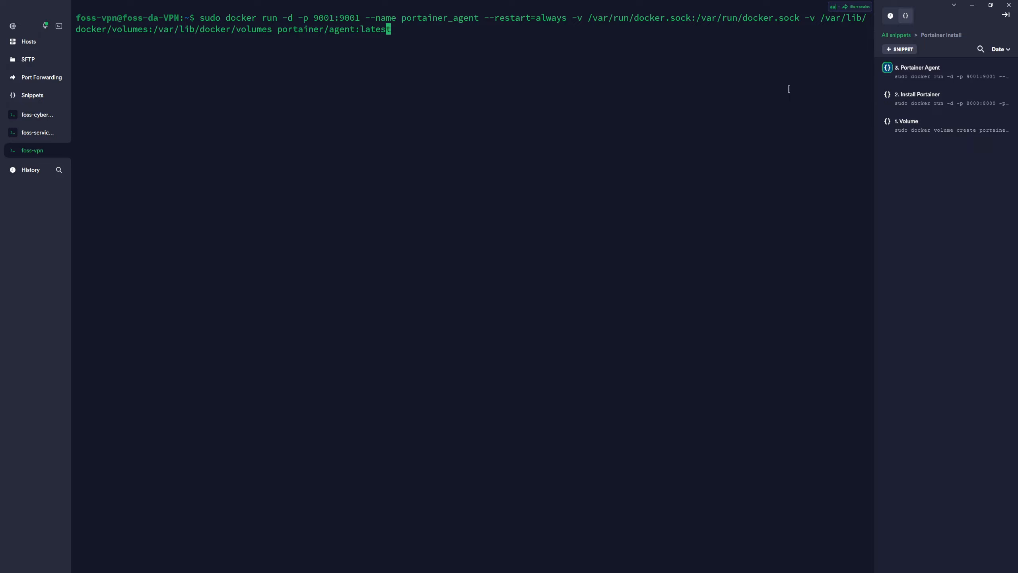
{"action": "key", "text": "Left"}
{"action": "key", "text": "Left"}
{"action": "key", "text": "Left"}
{"action": "key", "text": "Left"}
{"action": "key", "text": "Left"}
{"action": "key", "text": "Left"}
{"action": "key", "text": "Left"}
{"action": "key", "text": "Left"}
{"action": "key", "text": "Left"}
{"action": "key", "text": "Left"}
{"action": "key", "text": "Left"}
{"action": "key", "text": "Left"}
{"action": "key", "text": "Left"}
{"action": "key", "text": "Left"}
{"action": "key", "text": "Left"}
{"action": "key", "text": "Left"}
{"action": "key", "text": "Left"}
{"action": "key", "text": "Left"}
{"action": "key", "text": "Left"}
{"action": "key", "text": "Left"}
{"action": "key", "text": "Left"}
{"action": "key", "text": "Left"}
{"action": "key", "text": "Left"}
{"action": "key", "text": "Left"}
{"action": "key", "text": "Left"}
{"action": "key", "text": "Left"}
{"action": "key", "text": "Left"}
{"action": "key", "text": "Left"}
{"action": "key", "text": "Left"}
{"action": "key", "text": "Left"}
{"action": "key", "text": "Left"}
{"action": "key", "text": "Left"}
{"action": "key", "text": "Left"}
{"action": "key", "text": "Left"}
{"action": "key", "text": "Left"}
{"action": "key", "text": "Left"}
{"action": "key", "text": "Left"}
{"action": "key", "text": "Left"}
{"action": "key", "text": "Left"}
{"action": "key", "text": "Left"}
{"action": "key", "text": "Left"}
{"action": "key", "text": "Left"}
{"action": "key", "text": "Left"}
{"action": "key", "text": "Left"}
{"action": "key", "text": "Left"}
{"action": "key", "text": "Left"}
{"action": "key", "text": "Left"}
{"action": "key", "text": "Left"}
{"action": "key", "text": "Left"}
{"action": "key", "text": "Left"}
{"action": "key", "text": "Left"}
{"action": "key", "text": "Left"}
{"action": "key", "text": "Left"}
{"action": "key", "text": "Left"}
{"action": "key", "text": "Left"}
{"action": "key", "text": "Left"}
{"action": "key", "text": "Left"}
{"action": "key", "text": "Left"}
{"action": "key", "text": "Left"}
{"action": "key", "text": "BackSpace"}
{"action": "key", "text": "BackSpace"}
{"action": "key", "text": "BackSpace"}
{"action": "key", "text": "BackSpace"}
{"action": "key", "text": "BackSpace"}
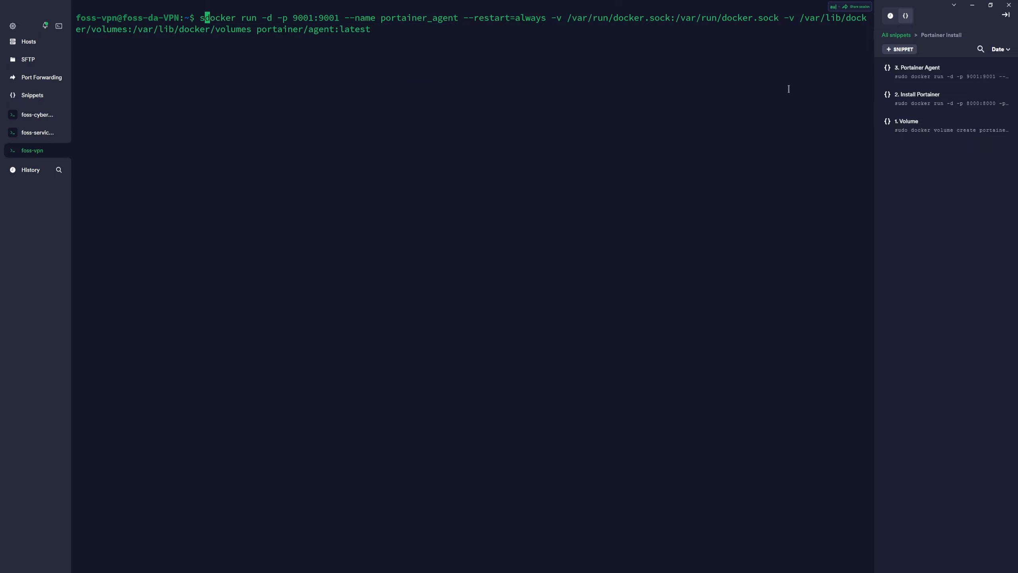
{"action": "key", "text": "Return"}
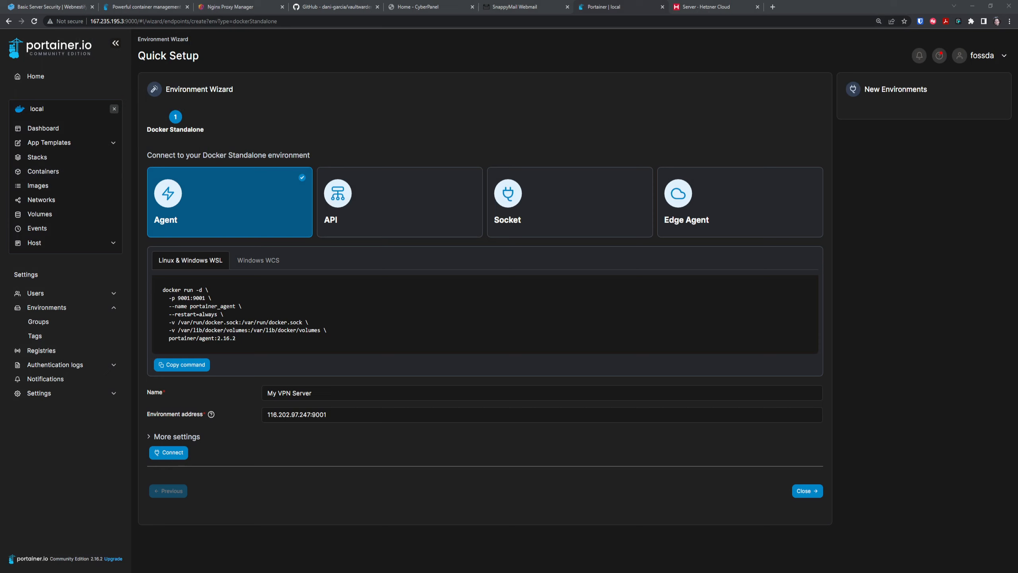
Connect My VPN Server at 116.202.97.247:9001, close the wizard and open the Environments list.
{"action": "key", "text": "alt+Tab"}
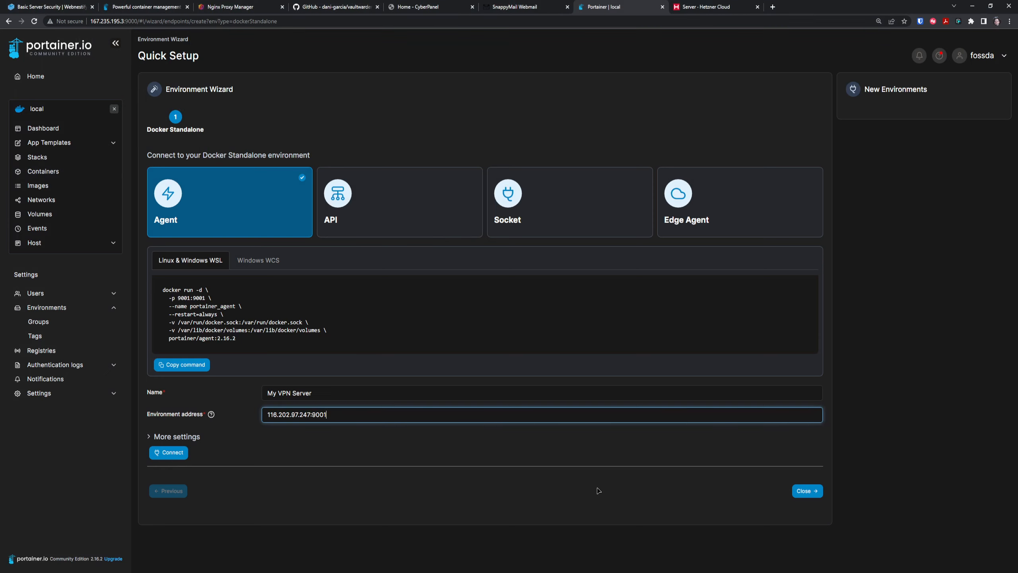
{"action": "left_click", "coordinate": [168, 452]}
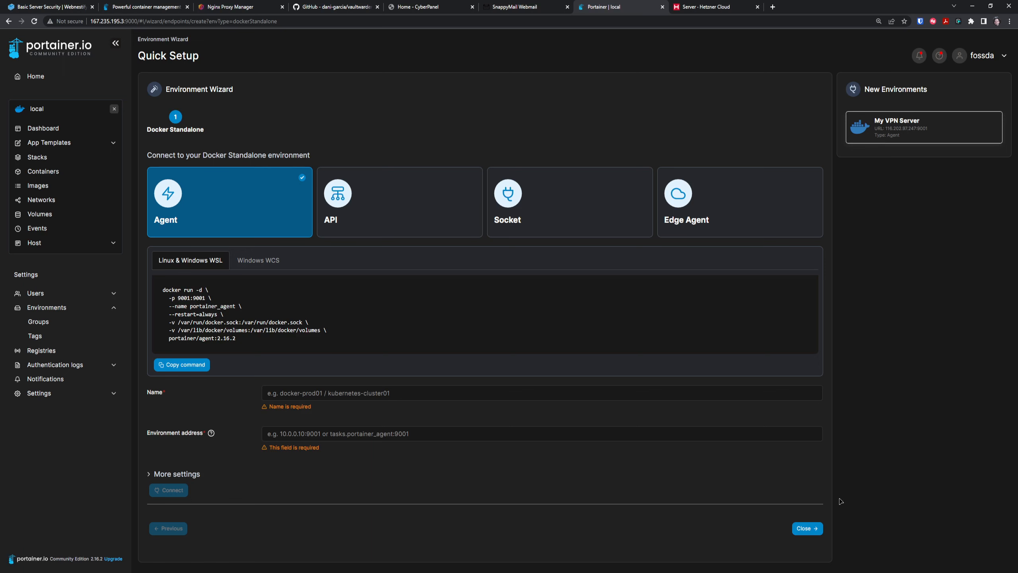
{"action": "left_click", "coordinate": [805, 528]}
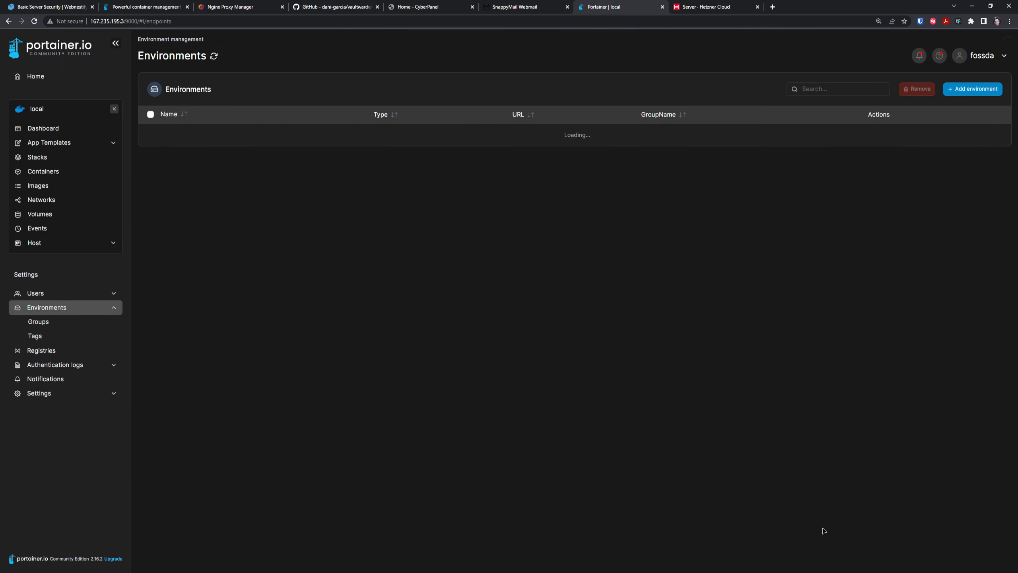
{"action": "left_click", "coordinate": [44, 76]}
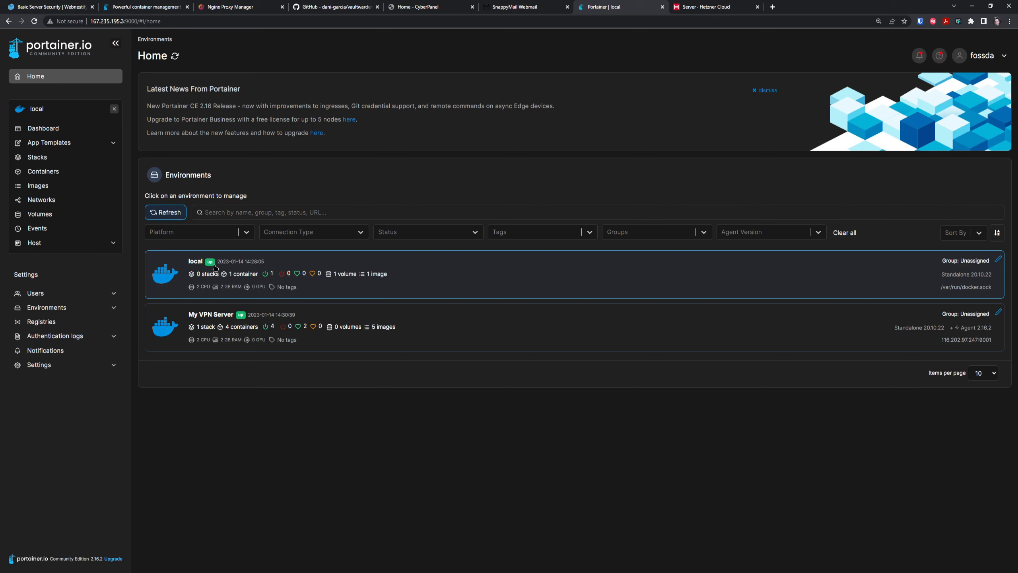
{"action": "left_click", "coordinate": [62, 307]}
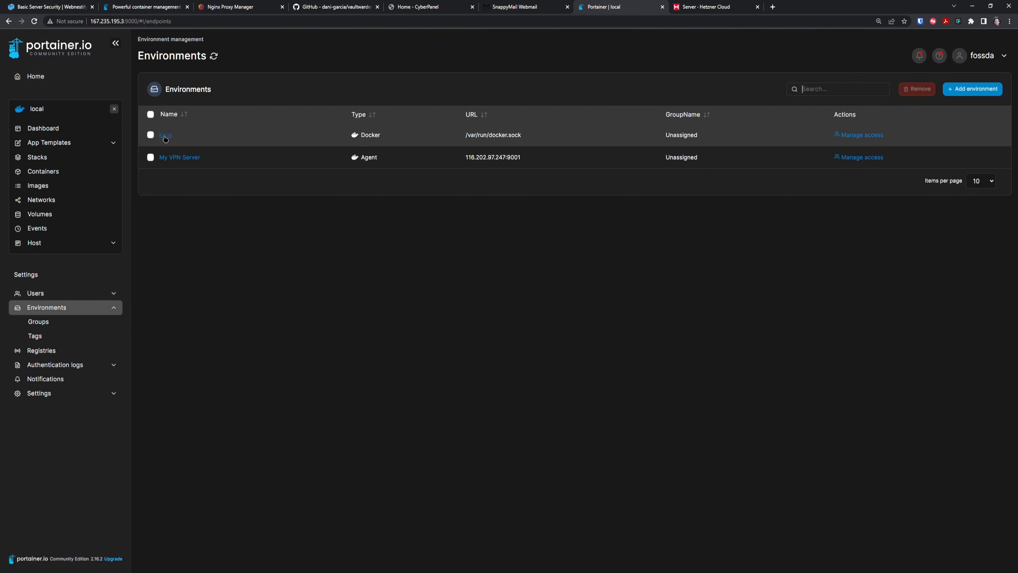
Rename local to 'My Portainer Instance', set public IP 167.235.195.3 and update it.
{"action": "left_click", "coordinate": [165, 135]}
{"action": "left_click_drag", "start_coordinate": [325, 112], "coordinate": [269, 113]}
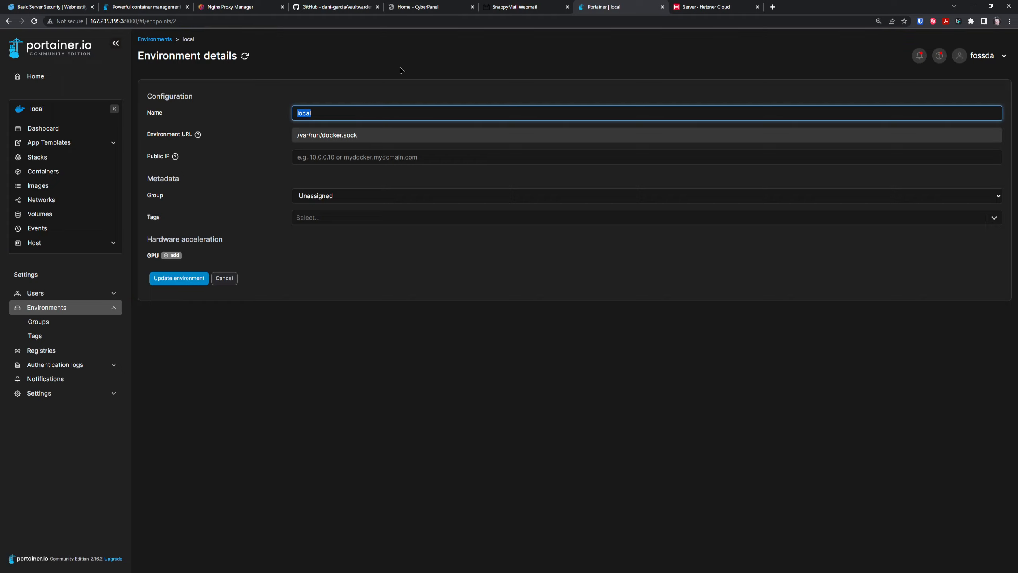
{"action": "type", "text": "My Portainer Instance"}
{"action": "left_click", "coordinate": [357, 159]}
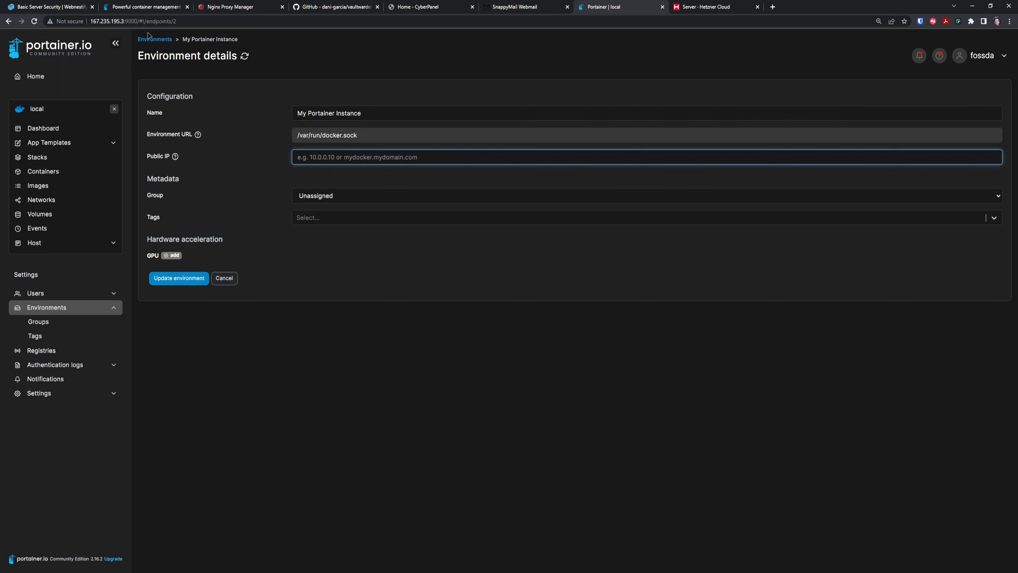
{"action": "left_click_drag", "start_coordinate": [125, 21], "coordinate": [90, 21]}
{"action": "key", "text": "ctrl+c"}
{"action": "left_click", "coordinate": [371, 156]}
{"action": "key", "text": "ctrl+v"}
{"action": "left_click_drag", "start_coordinate": [316, 159], "coordinate": [282, 159]}
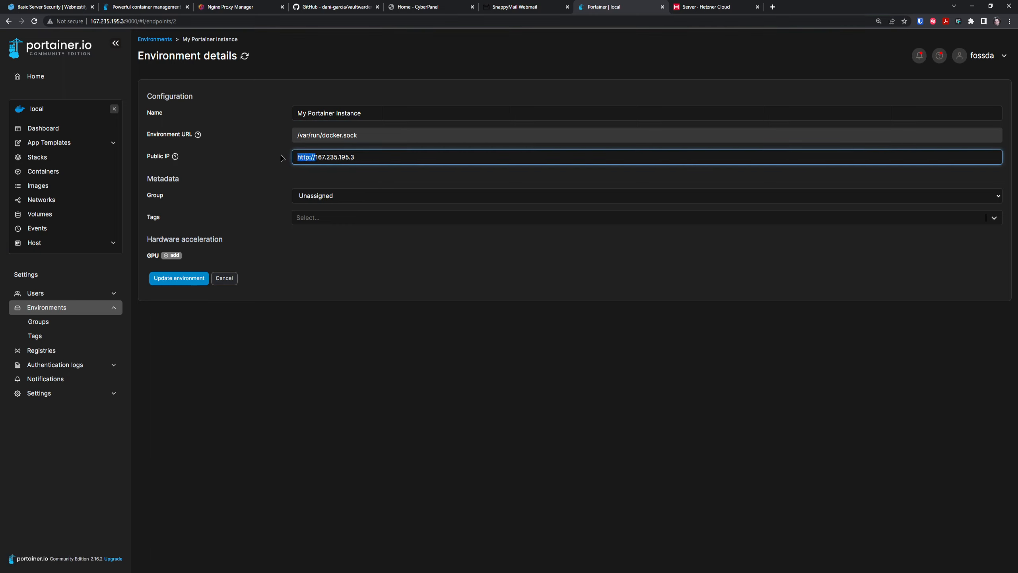
{"action": "key", "text": "BackSpace"}
{"action": "left_click", "coordinate": [197, 279]}
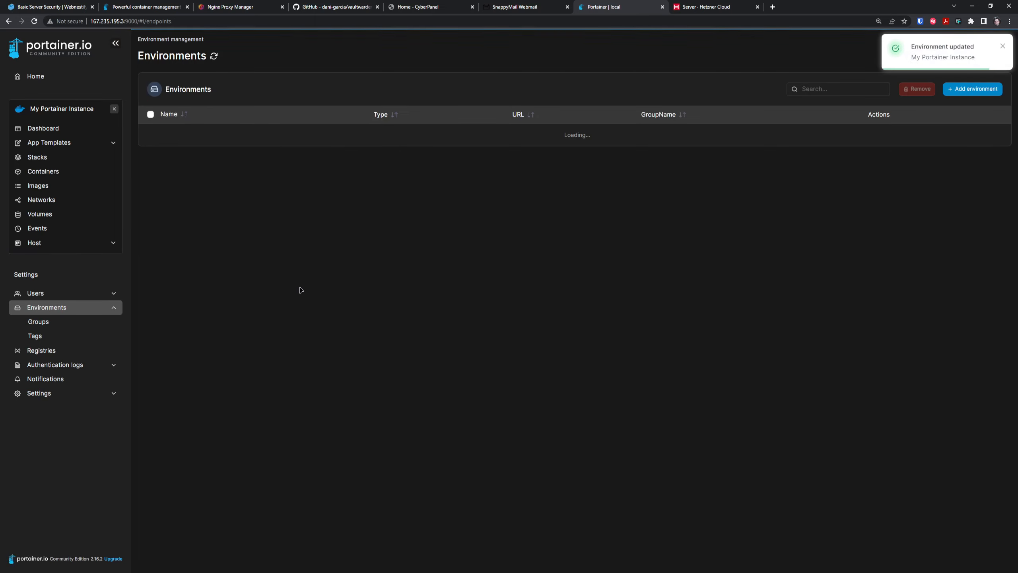
Open My VPN Server from Home and view its containers list, zoomed in.
{"action": "left_click", "coordinate": [52, 127]}
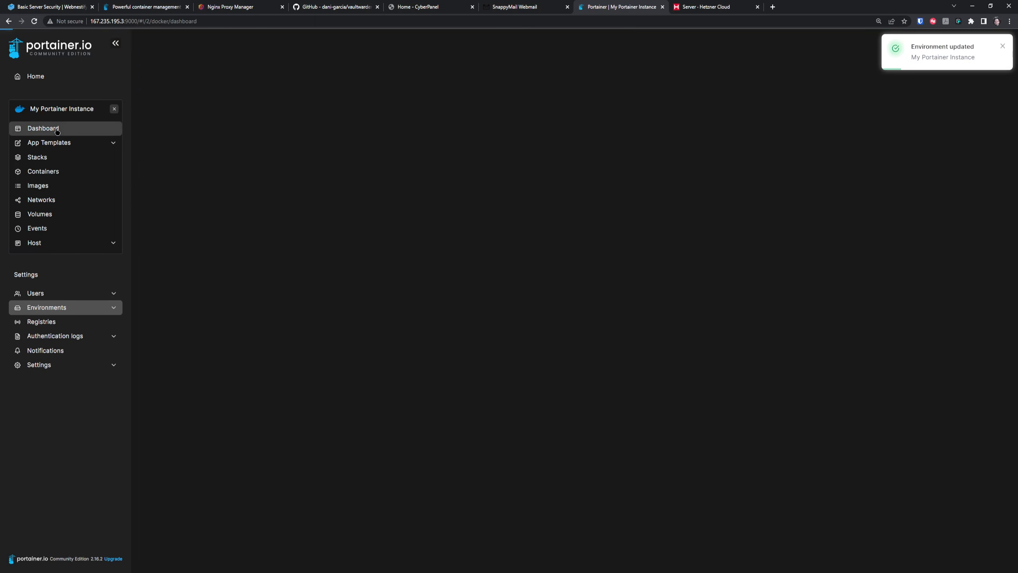
{"action": "left_click", "coordinate": [66, 76]}
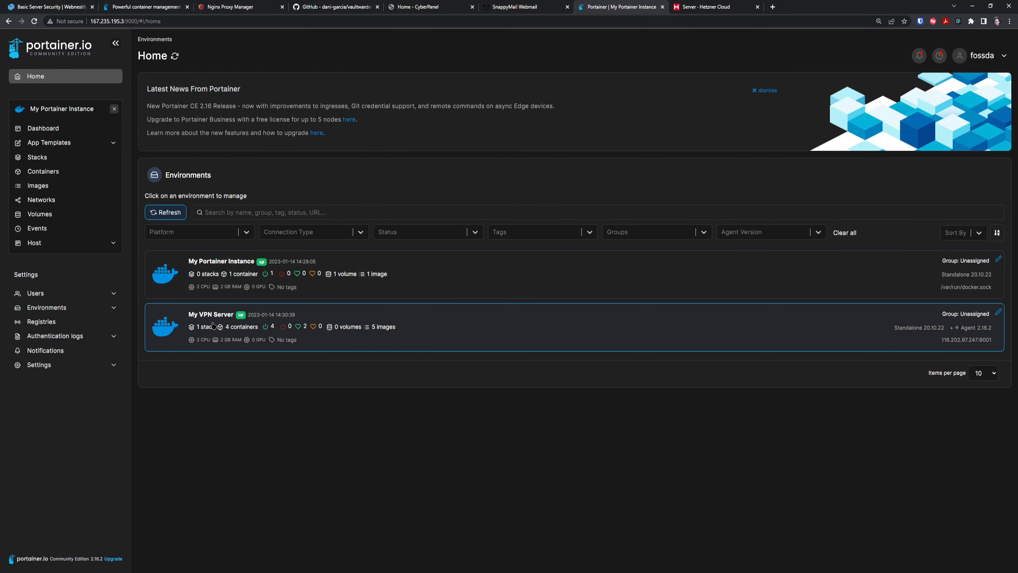
{"action": "left_click", "coordinate": [322, 337]}
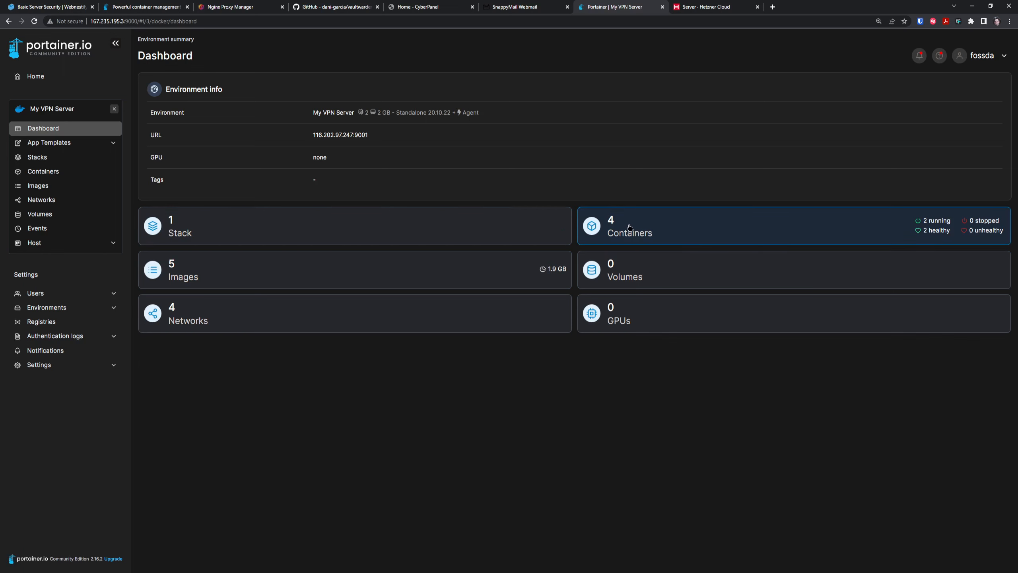
{"action": "left_click", "coordinate": [663, 230]}
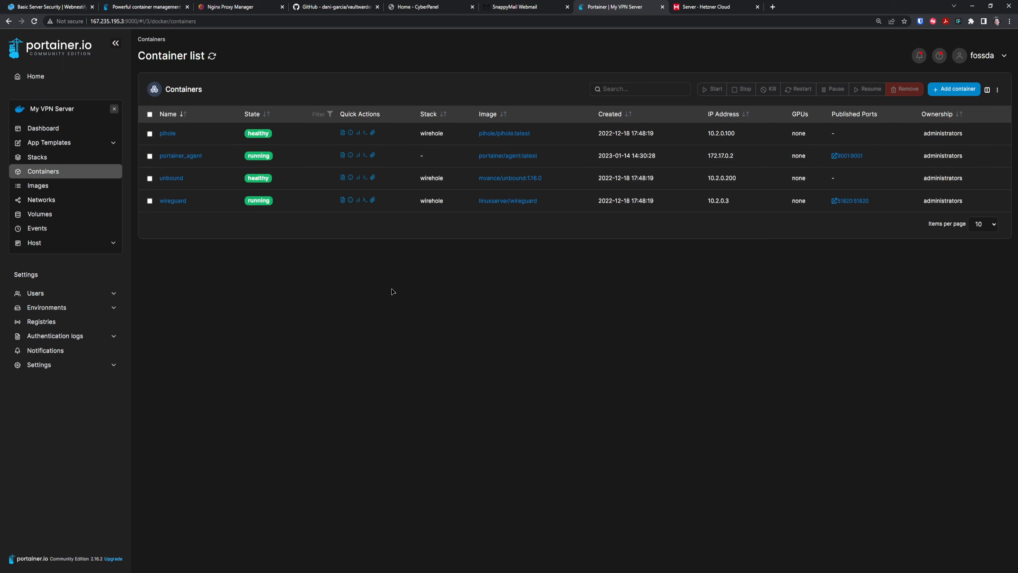
{"action": "key", "text": "ctrl+plus"}
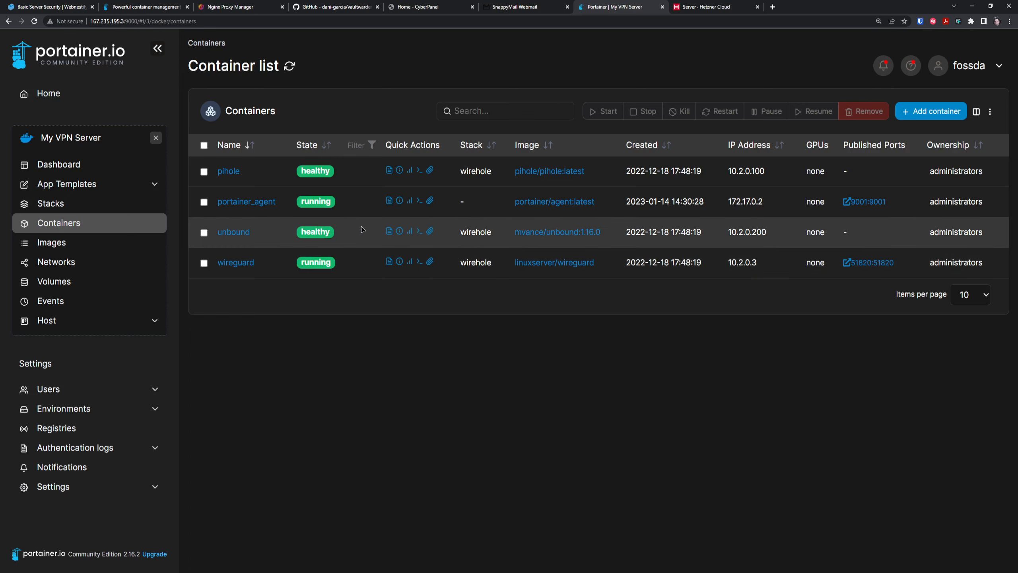
Inspect the wireguard container's details, then return to the containers list.
{"action": "left_click", "coordinate": [248, 265]}
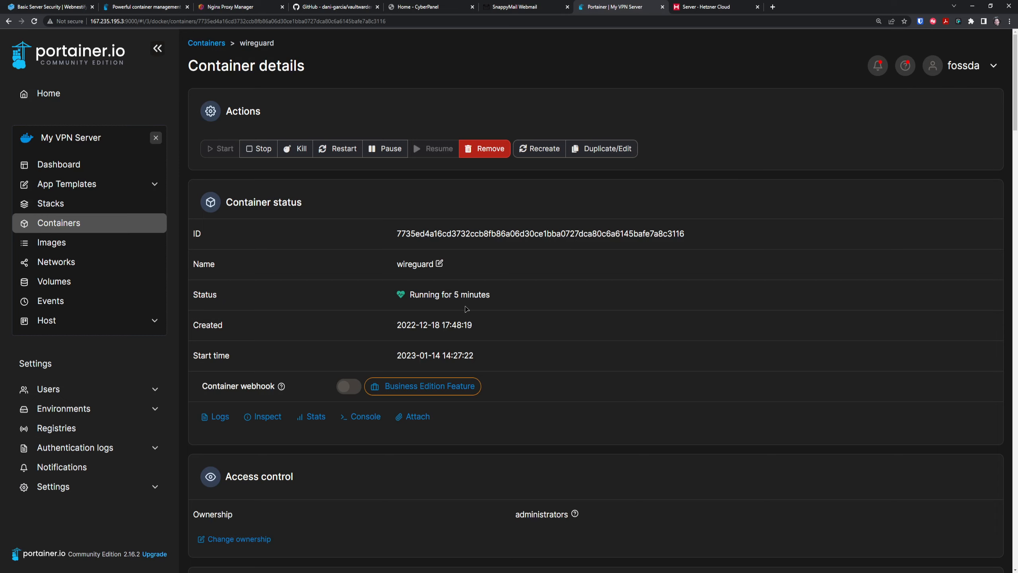
{"action": "scroll", "coordinate": [467, 310], "scroll_direction": "down", "scroll_amount": 3}
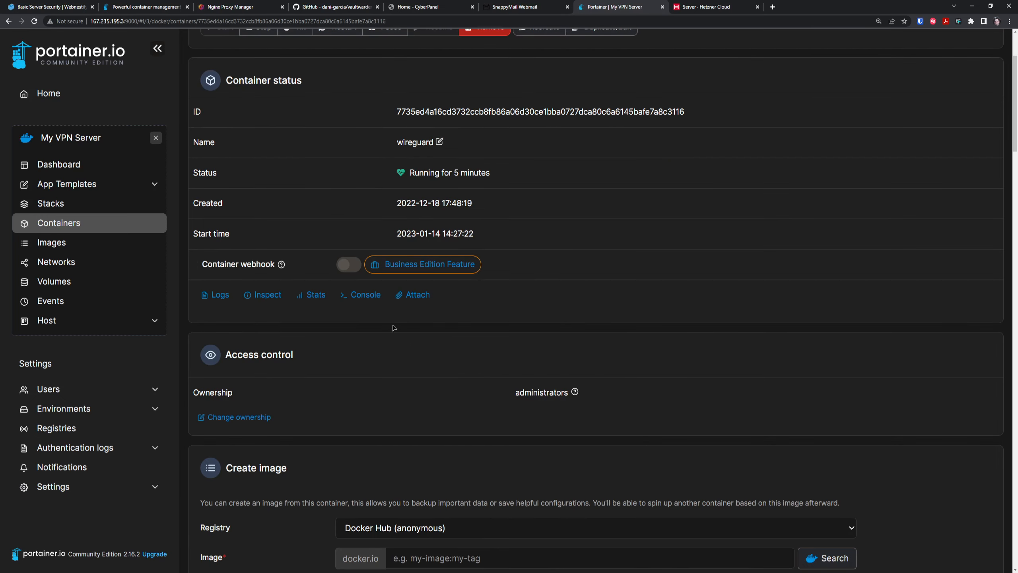
{"action": "scroll", "coordinate": [547, 365], "scroll_direction": "down", "scroll_amount": 8}
{"action": "scroll", "coordinate": [547, 365], "scroll_direction": "down", "scroll_amount": 3}
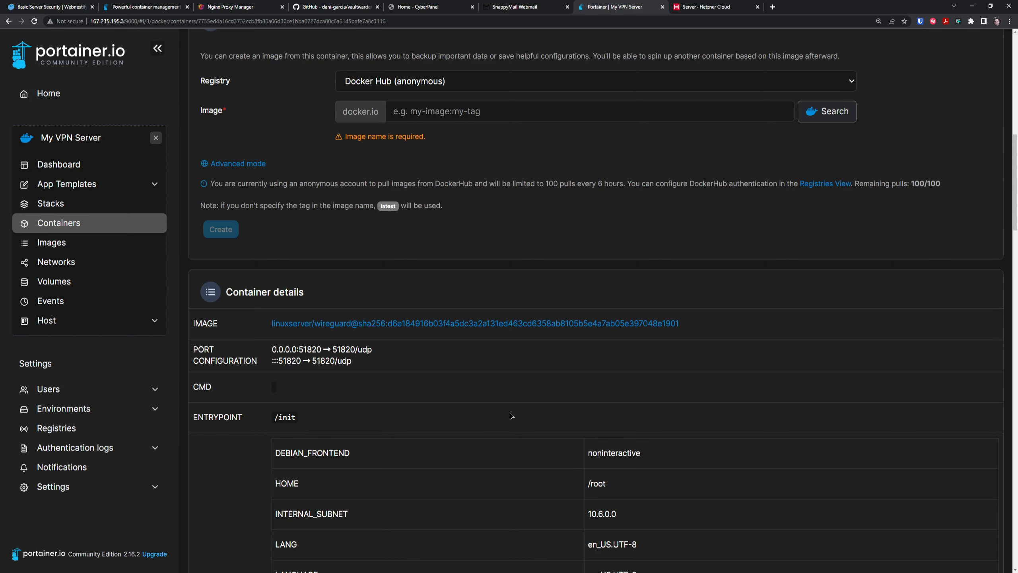
{"action": "key", "text": "ctrl+minus"}
{"action": "key", "text": "ctrl+minus"}
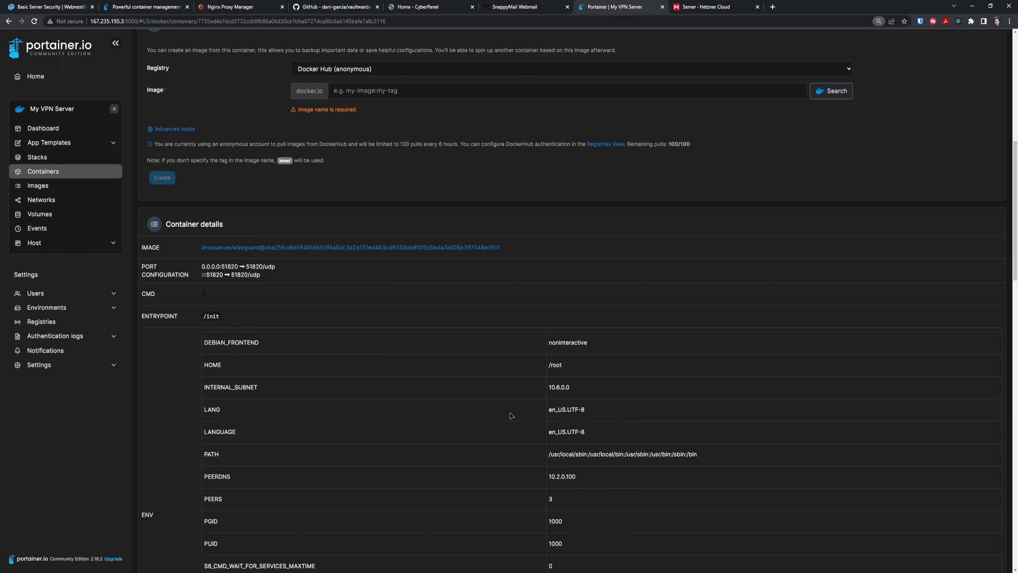
{"action": "scroll", "coordinate": [387, 362], "scroll_direction": "up", "scroll_amount": 5}
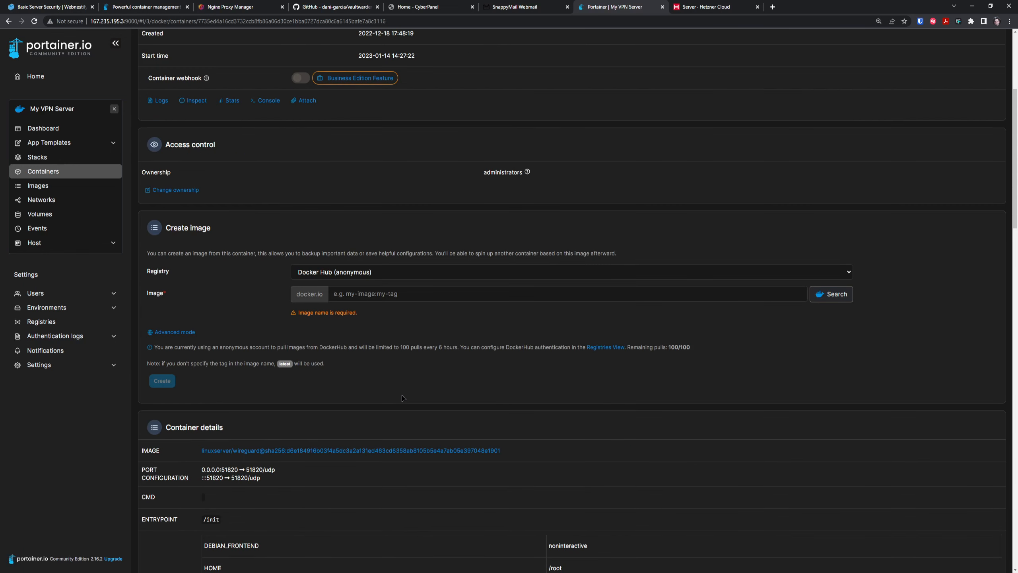
{"action": "scroll", "coordinate": [315, 304], "scroll_direction": "up", "scroll_amount": 5}
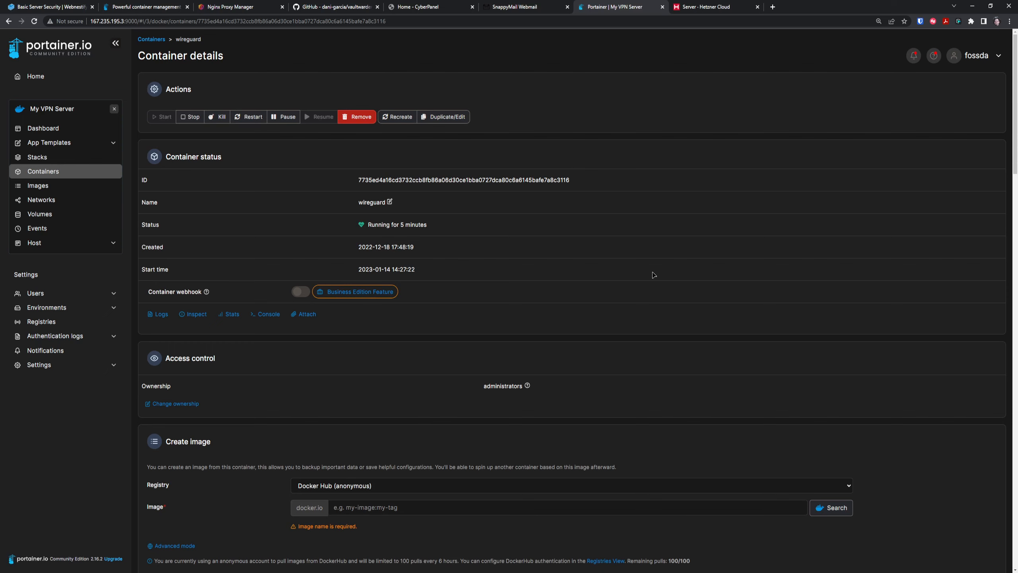
{"action": "left_click", "coordinate": [32, 172]}
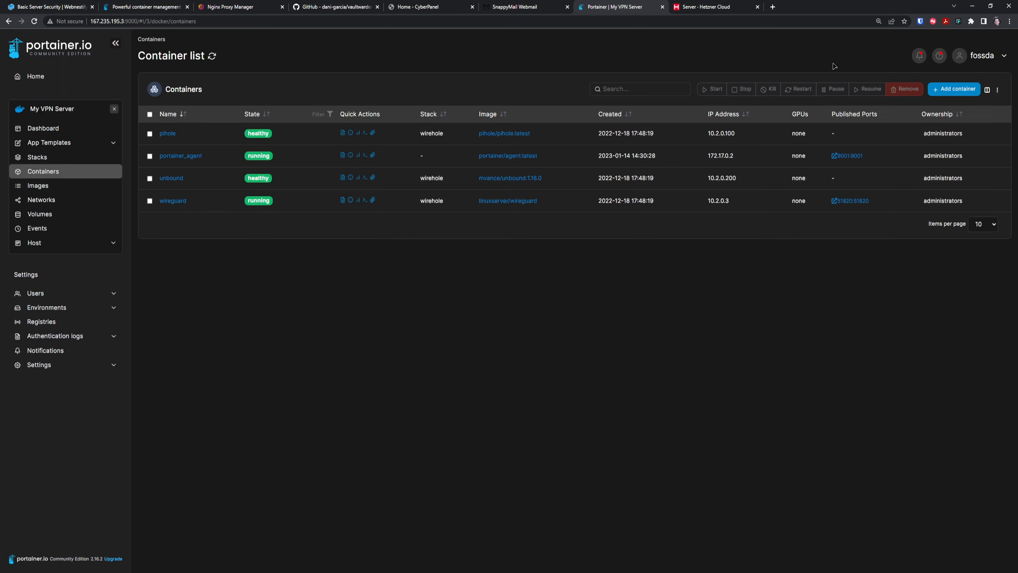
{"action": "key", "text": "ctrl+plus"}
{"action": "key", "text": "ctrl+plus"}
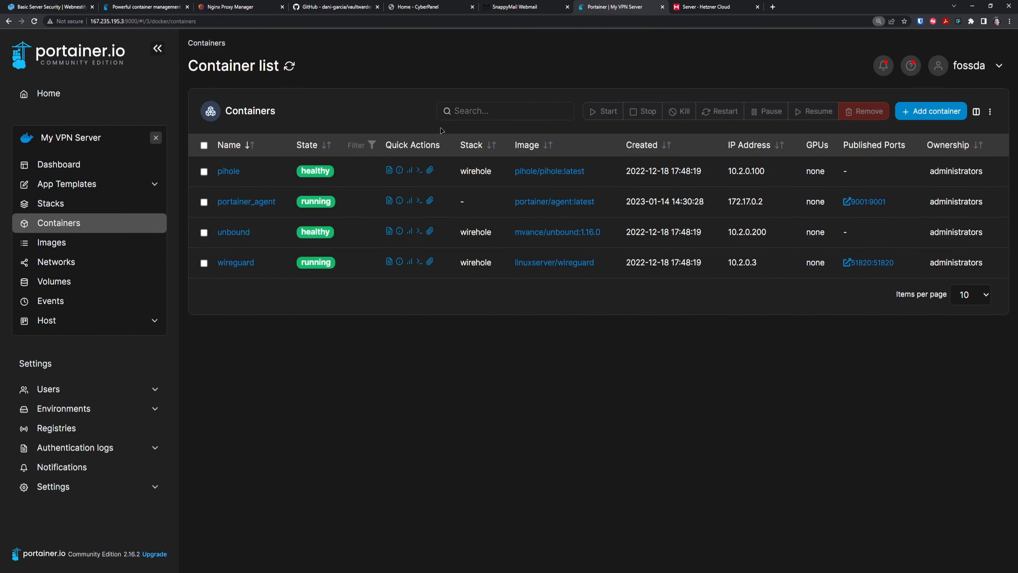
{"action": "left_click", "coordinate": [389, 200]}
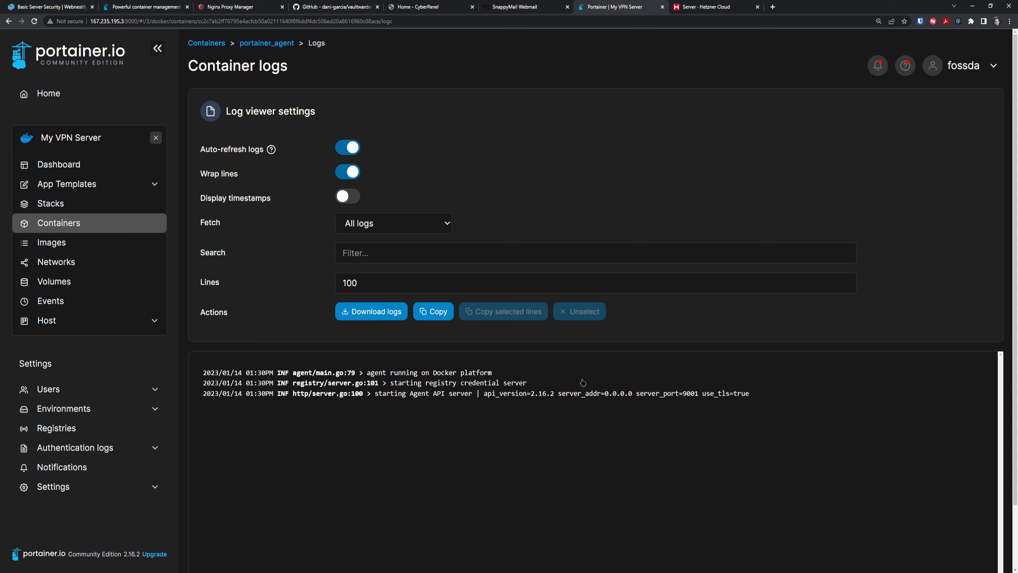
{"action": "left_click", "coordinate": [85, 221]}
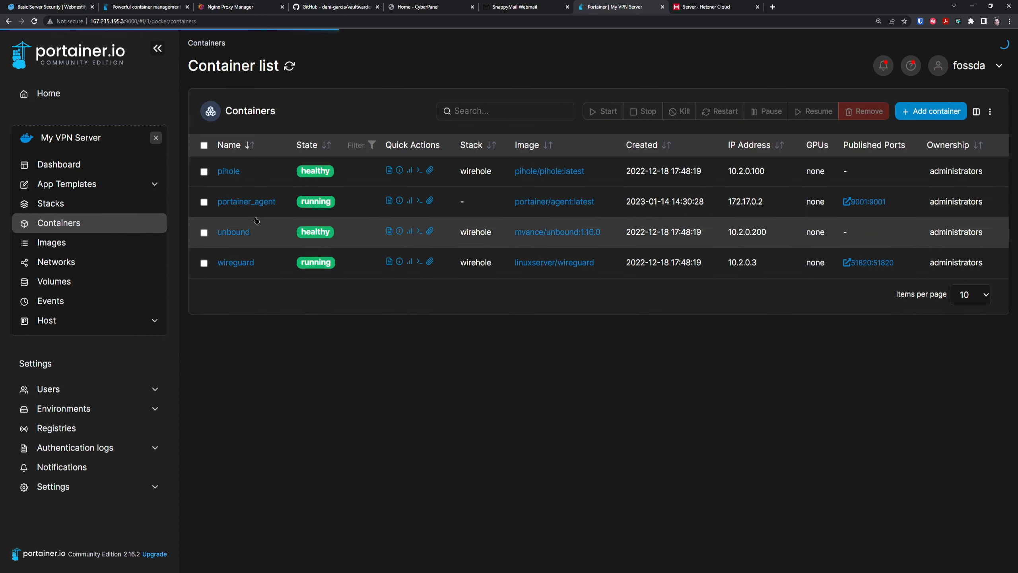
{"action": "left_click", "coordinate": [389, 170]}
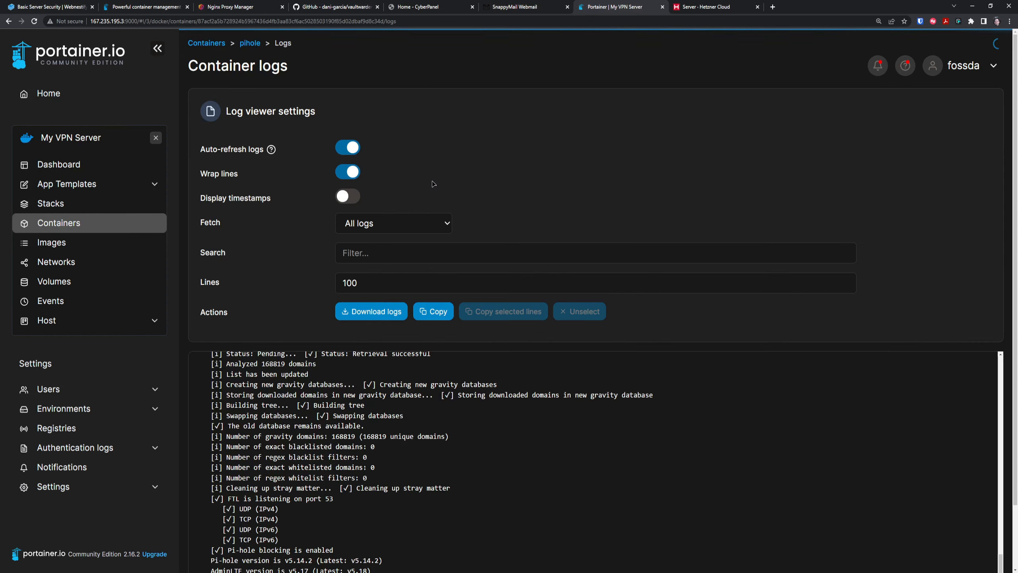
{"action": "scroll", "coordinate": [567, 482], "scroll_direction": "down", "scroll_amount": 2}
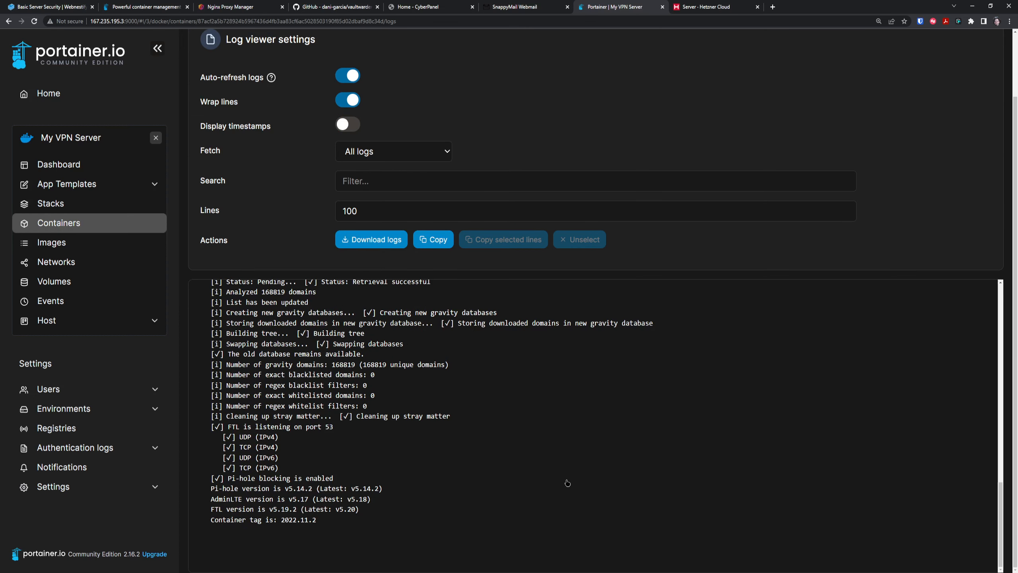
{"action": "left_click", "coordinate": [66, 223]}
{"action": "left_click", "coordinate": [389, 262]}
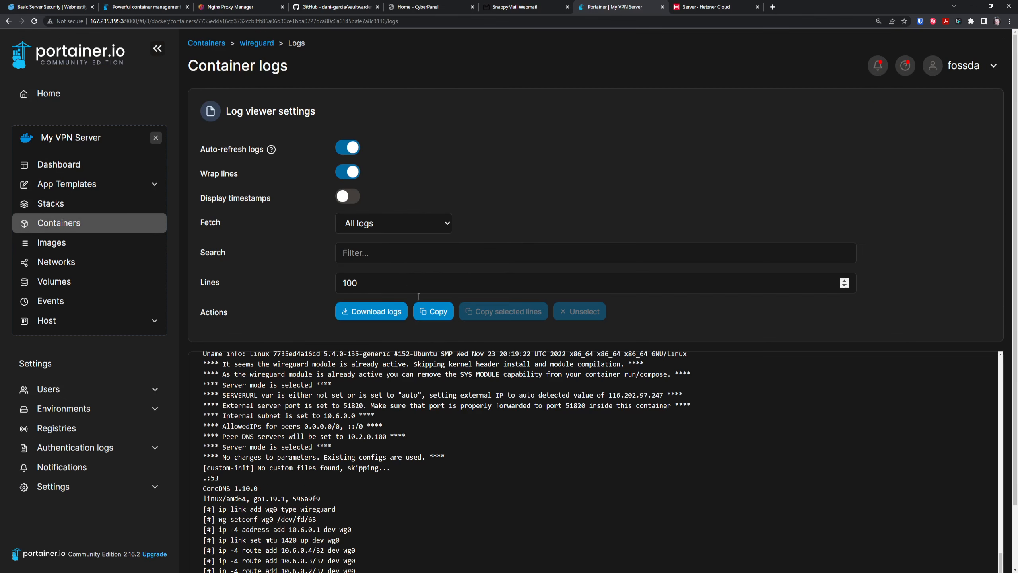
{"action": "scroll", "coordinate": [108, 284], "scroll_direction": "down", "scroll_amount": 2}
{"action": "left_click", "coordinate": [83, 225]}
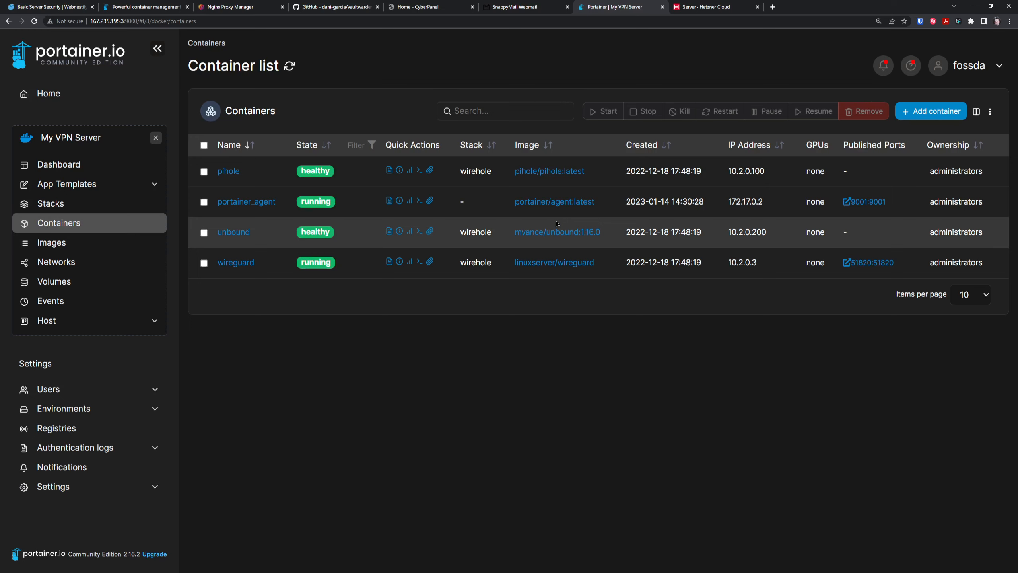
{"action": "key", "text": "ctrl+minus"}
{"action": "key", "text": "ctrl+minus"}
{"action": "key", "text": "ctrl+minus"}
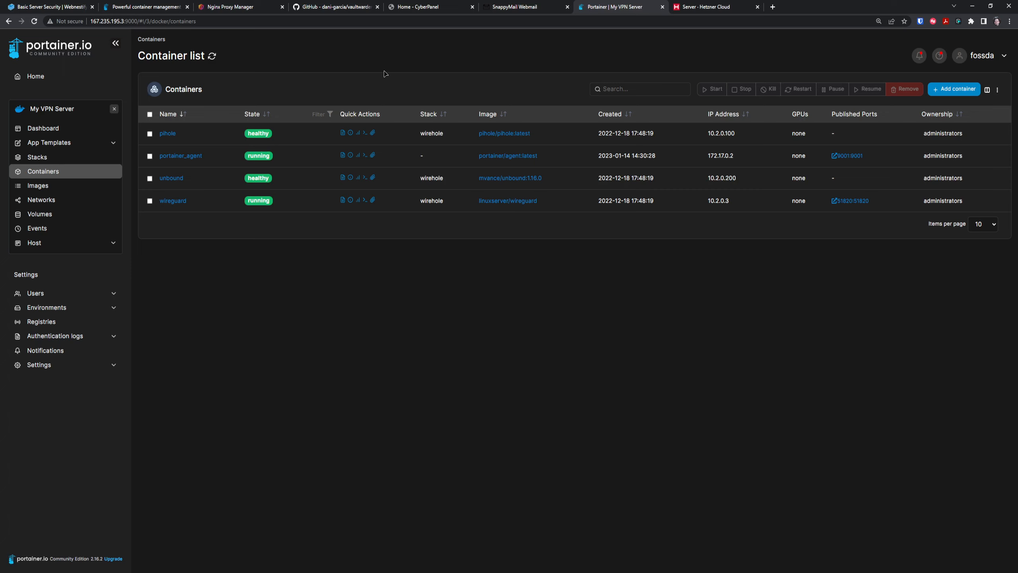
{"action": "left_click", "coordinate": [261, 4]}
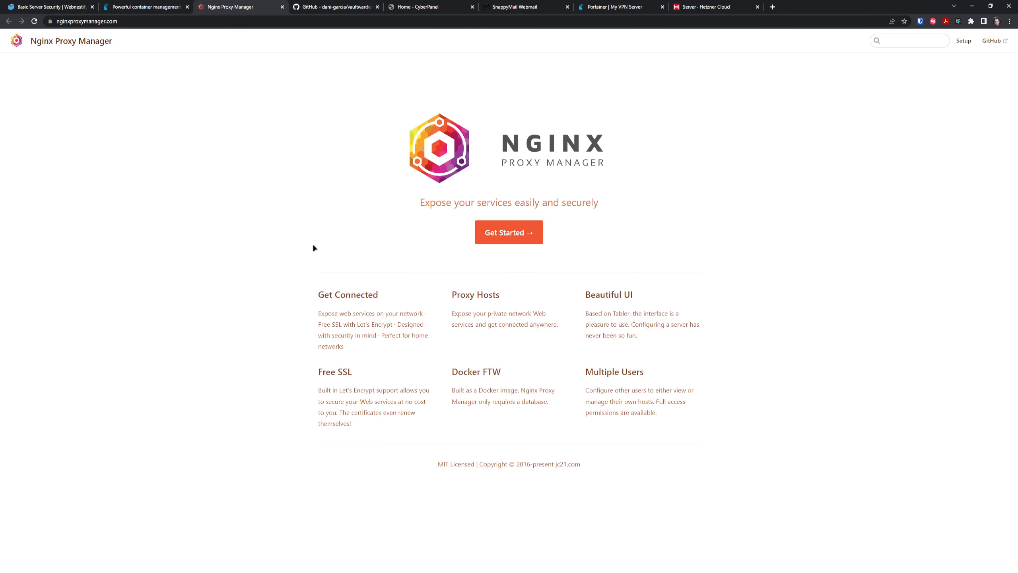
Select the Quick Setup docker-compose.yml example in the Nginx Proxy Manager guide.
{"action": "left_click", "coordinate": [521, 235]}
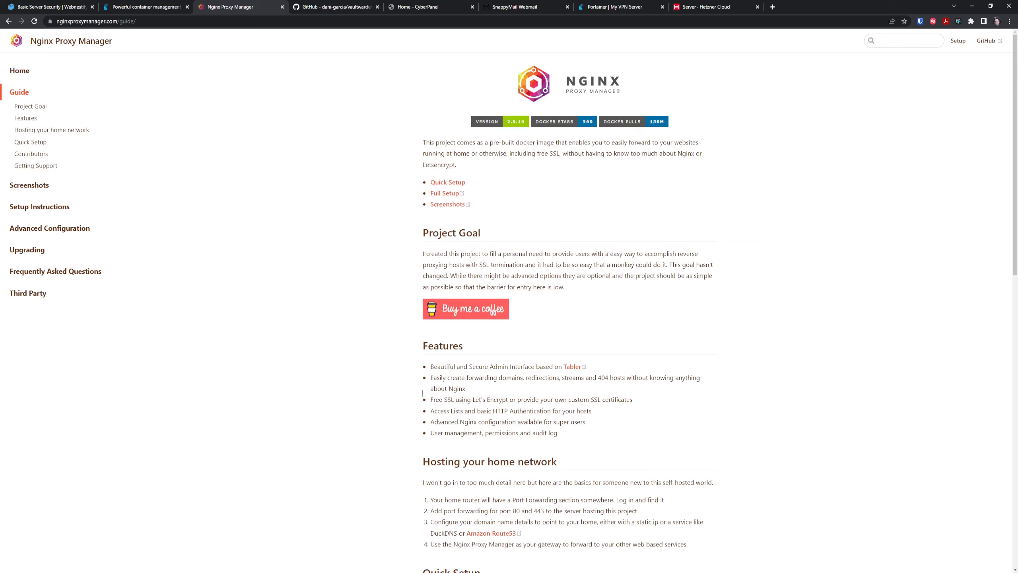
{"action": "scroll", "coordinate": [609, 435], "scroll_direction": "down", "scroll_amount": 3}
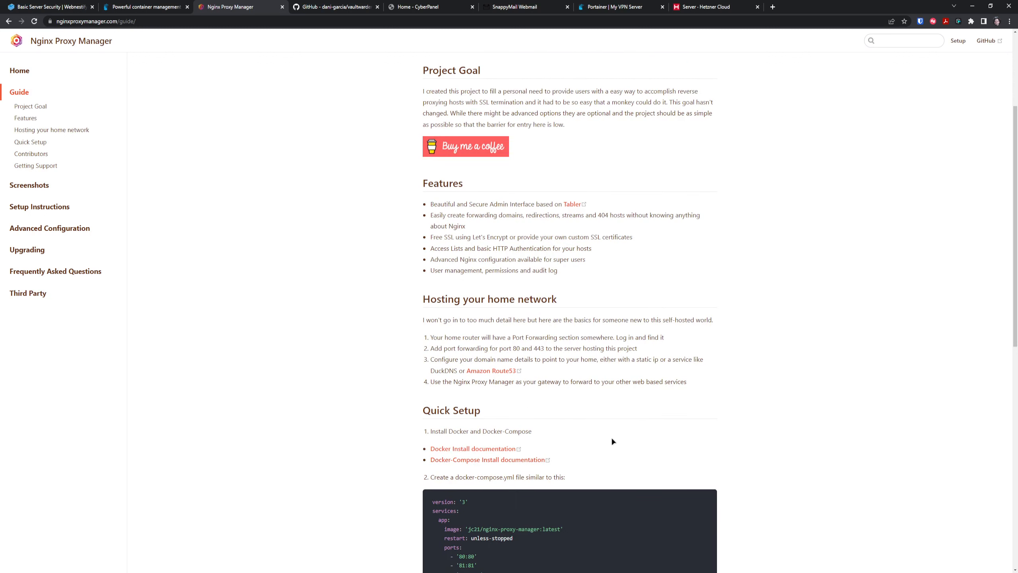
{"action": "scroll", "coordinate": [458, 417], "scroll_direction": "down", "scroll_amount": 3}
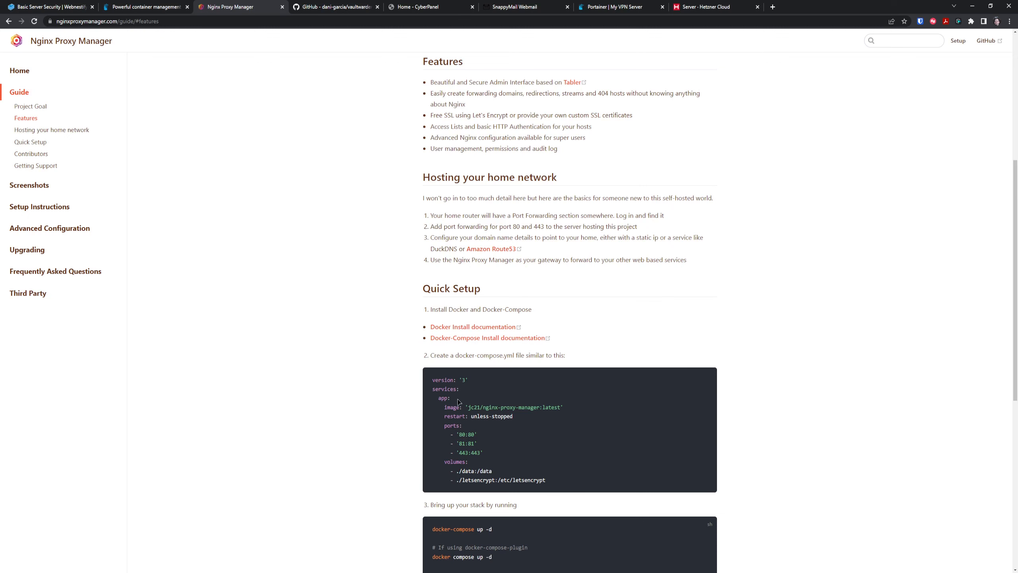
{"action": "scroll", "coordinate": [534, 409], "scroll_direction": "down", "scroll_amount": 2}
{"action": "left_click_drag", "start_coordinate": [564, 400], "coordinate": [432, 305]}
{"action": "key", "text": "ctrl+c"}
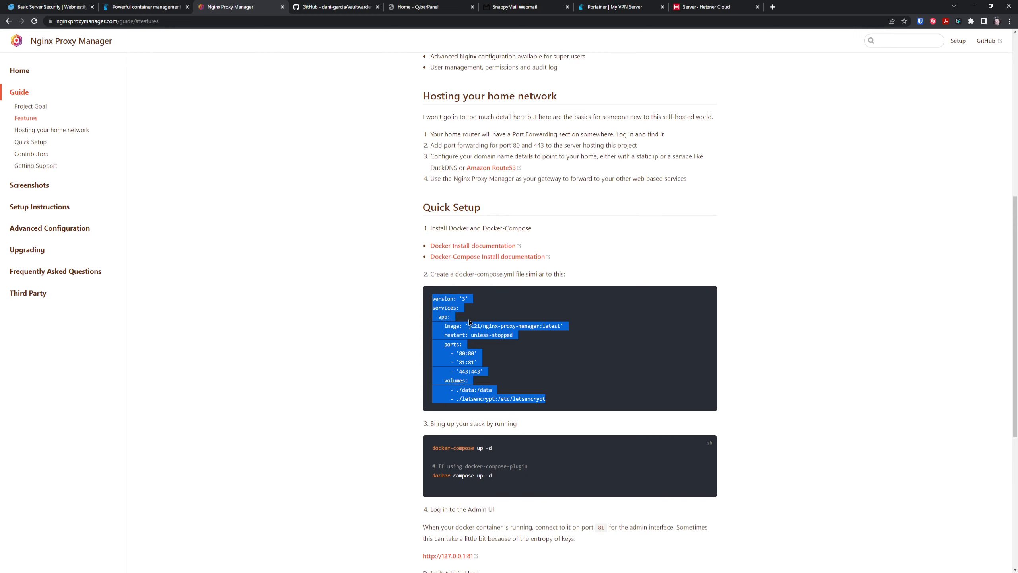
{"action": "left_click", "coordinate": [615, 5]}
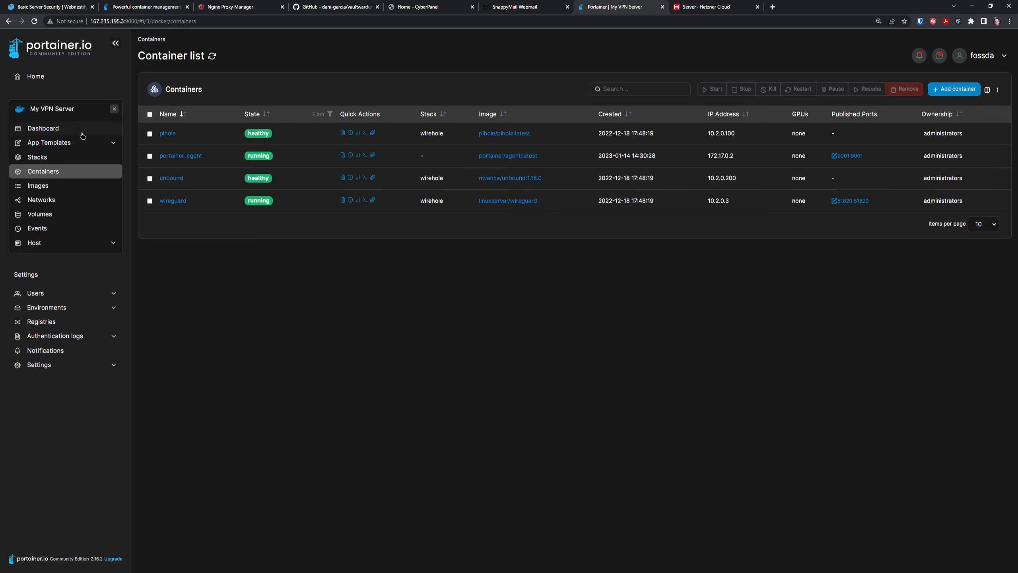
Go to the My Portainer Instance environment's stacks list.
{"action": "key", "text": "ctrl+plus"}
{"action": "key", "text": "ctrl+plus"}
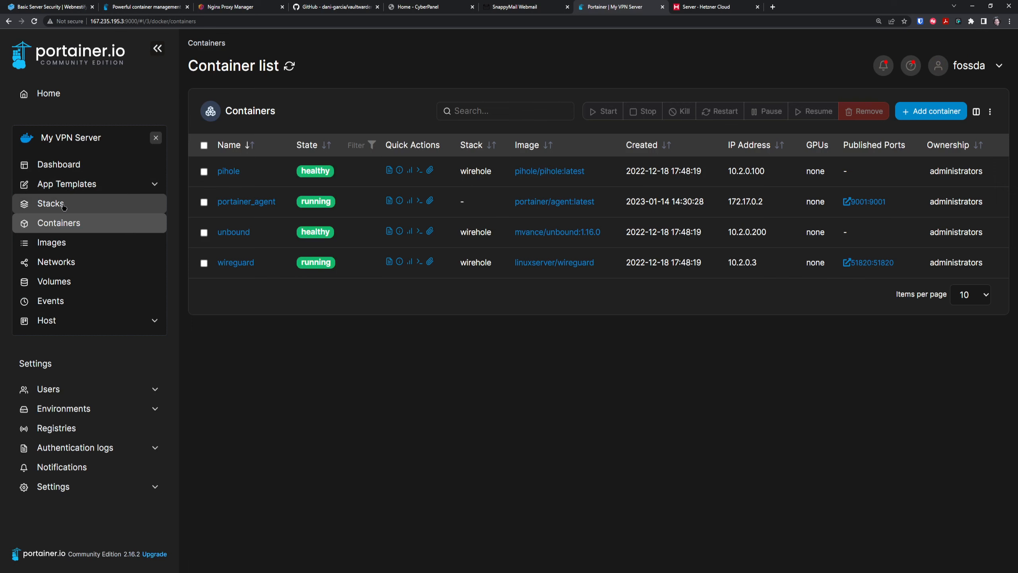
{"action": "left_click", "coordinate": [63, 206]}
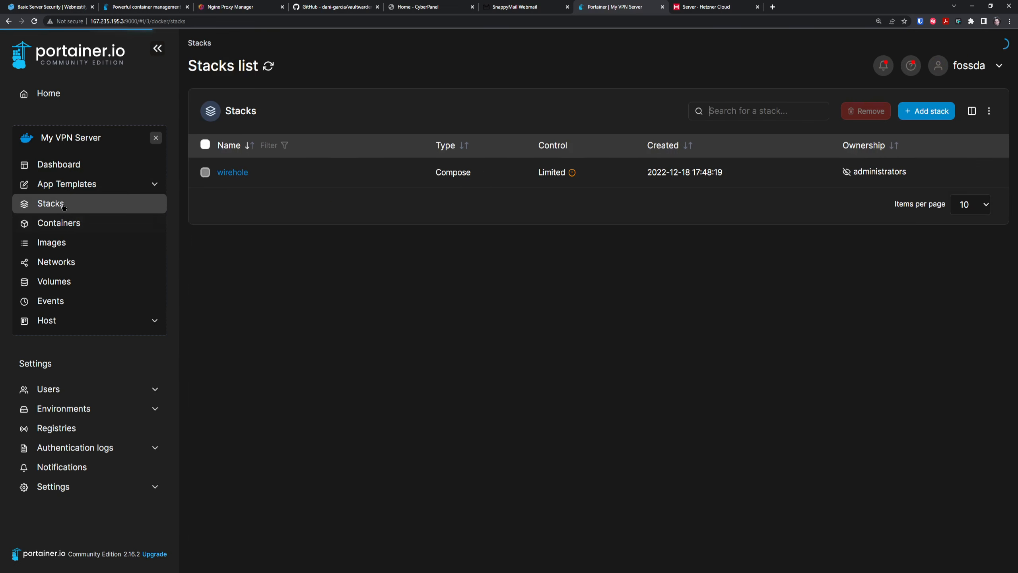
{"action": "left_click", "coordinate": [56, 92]}
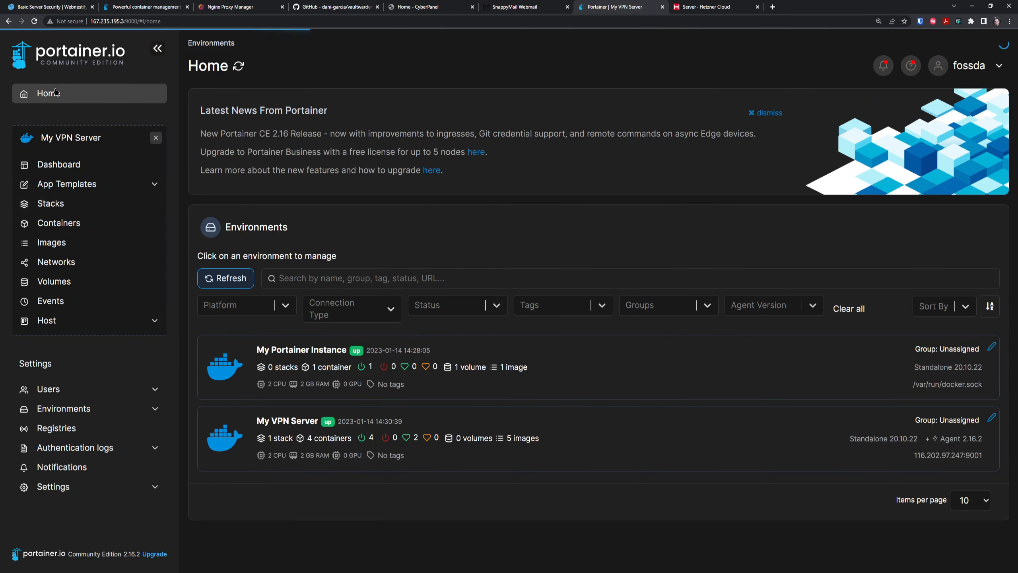
{"action": "left_click", "coordinate": [314, 351]}
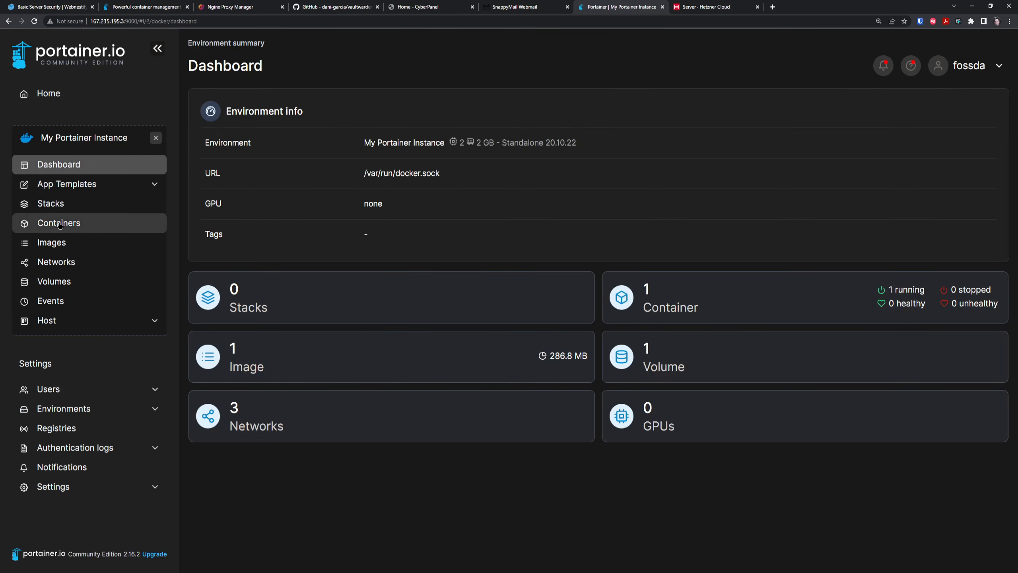
{"action": "left_click", "coordinate": [60, 205]}
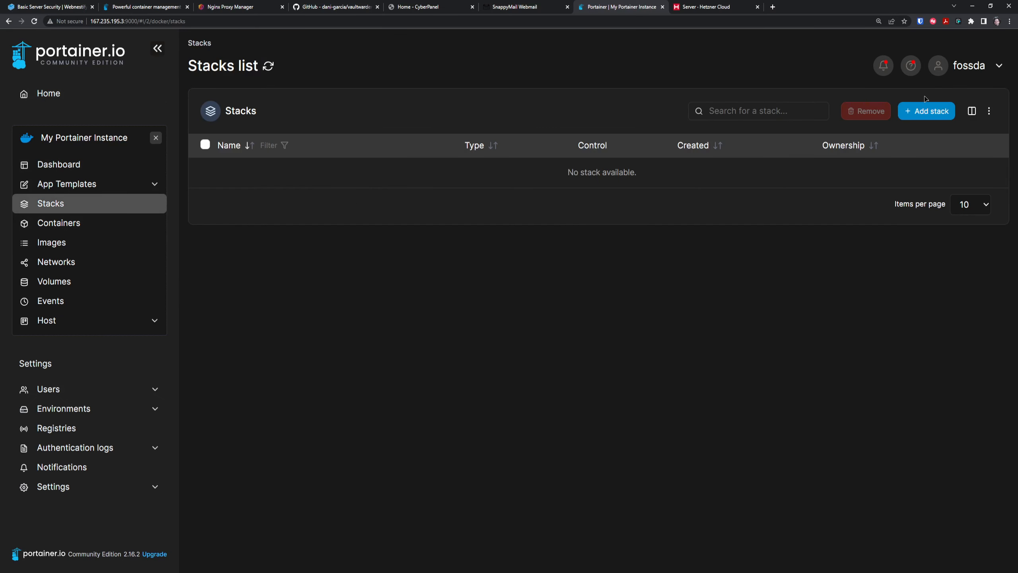
Create a stack named npm with the pasted Nginx Proxy Manager compose file and deploy it.
{"action": "left_click", "coordinate": [916, 115]}
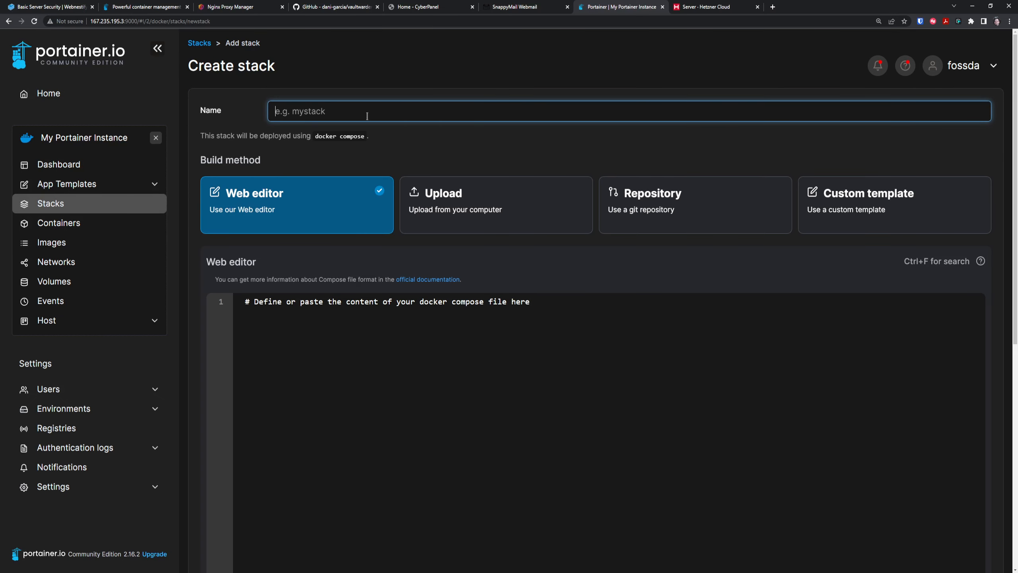
{"action": "type", "text": "npm"}
{"action": "left_click", "coordinate": [521, 344]}
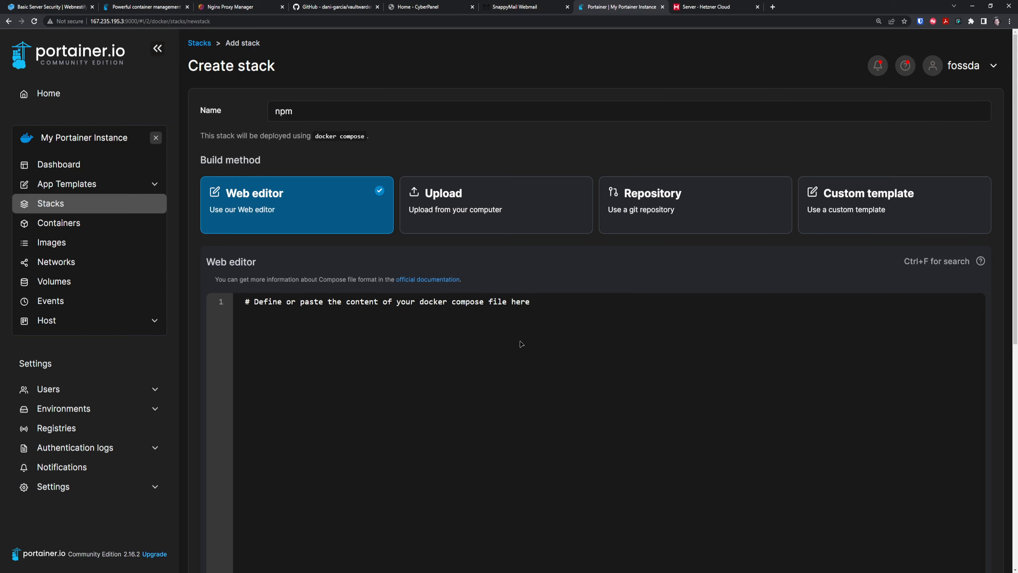
{"action": "key", "text": "ctrl+v"}
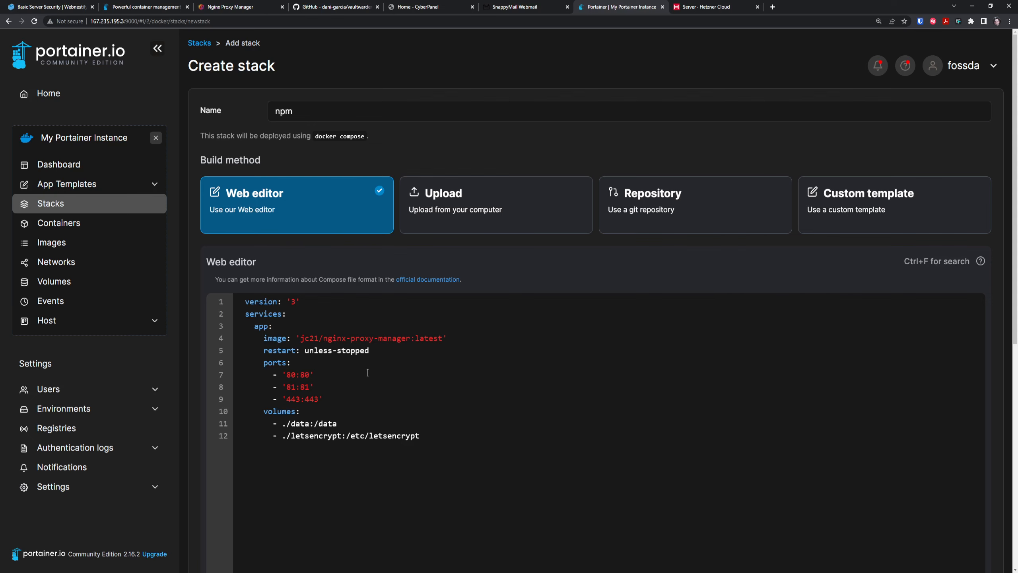
{"action": "scroll", "coordinate": [475, 337], "scroll_direction": "down", "scroll_amount": 10}
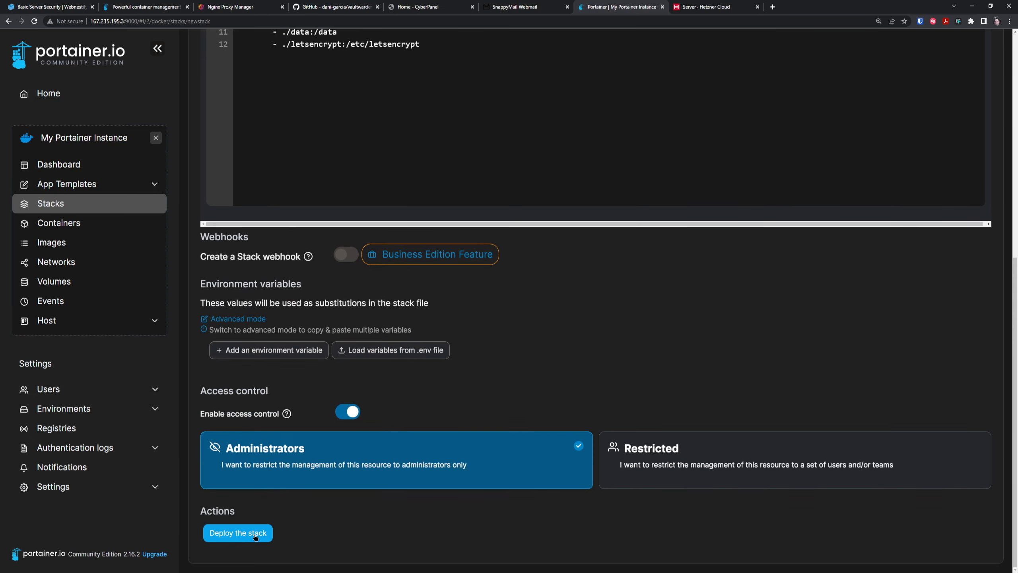
{"action": "left_click", "coordinate": [256, 534]}
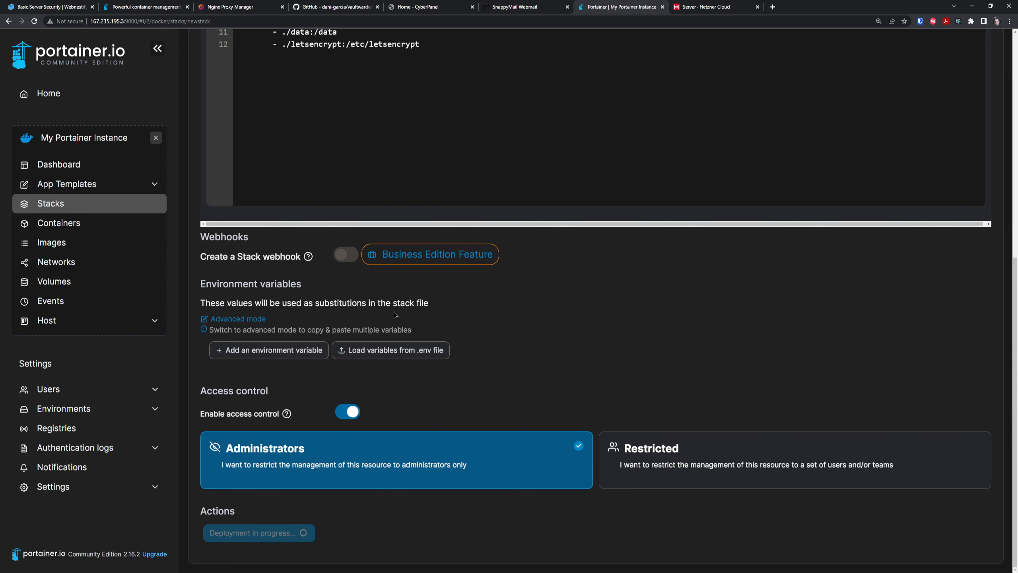
Check the npm stack's npm-app-1 logs and confirm it runs beside portainer on ports 80, 81, 443.
{"action": "key", "text": "ctrl+minus"}
{"action": "key", "text": "ctrl+minus"}
{"action": "key", "text": "ctrl+minus"}
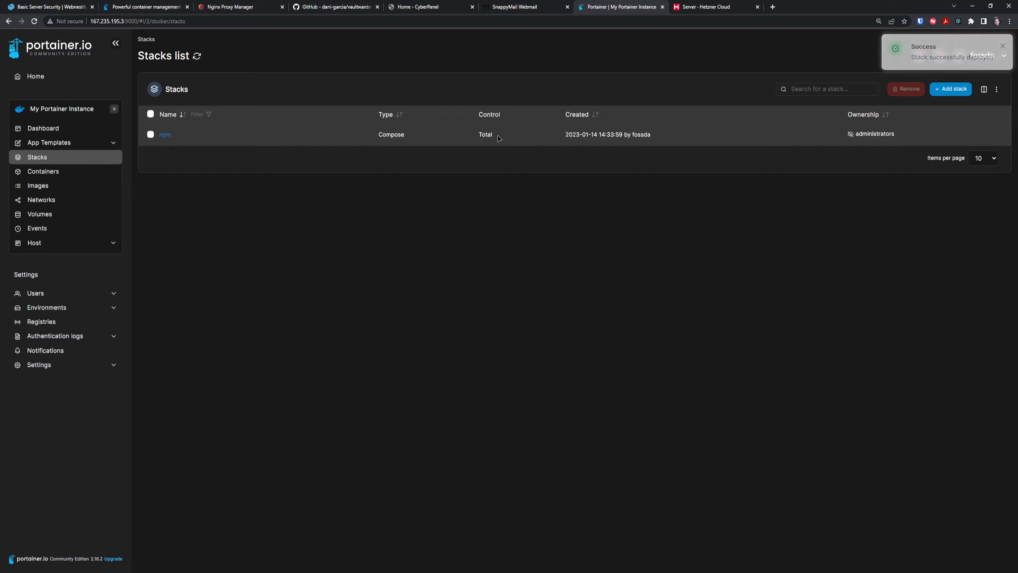
{"action": "left_click", "coordinate": [166, 135]}
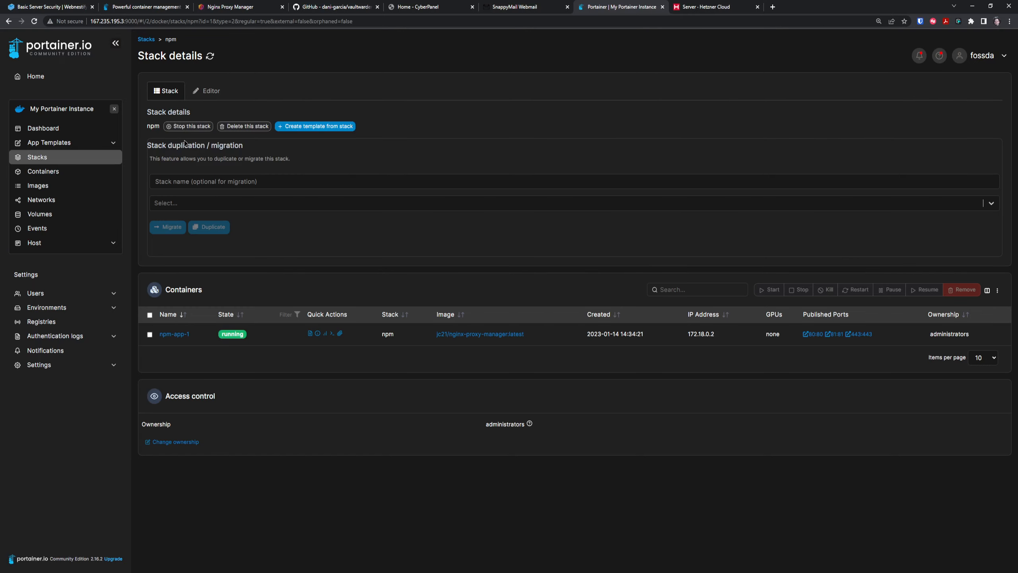
{"action": "left_click", "coordinate": [310, 334]}
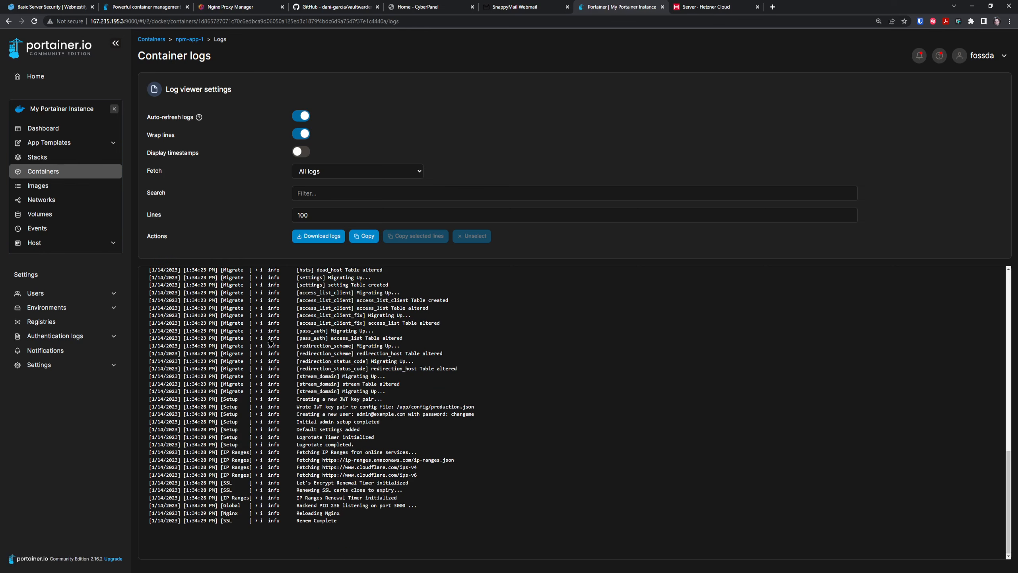
{"action": "left_click", "coordinate": [107, 172]}
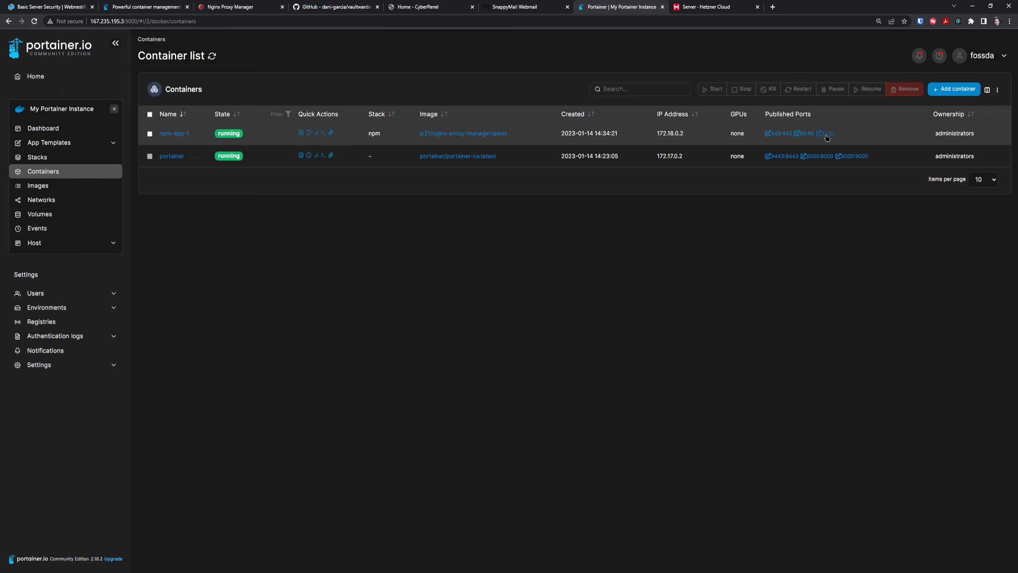
Sign in to the Nginx Proxy Manager admin on port 81 with the default admin e-mail and password.
{"action": "left_click", "coordinate": [825, 135]}
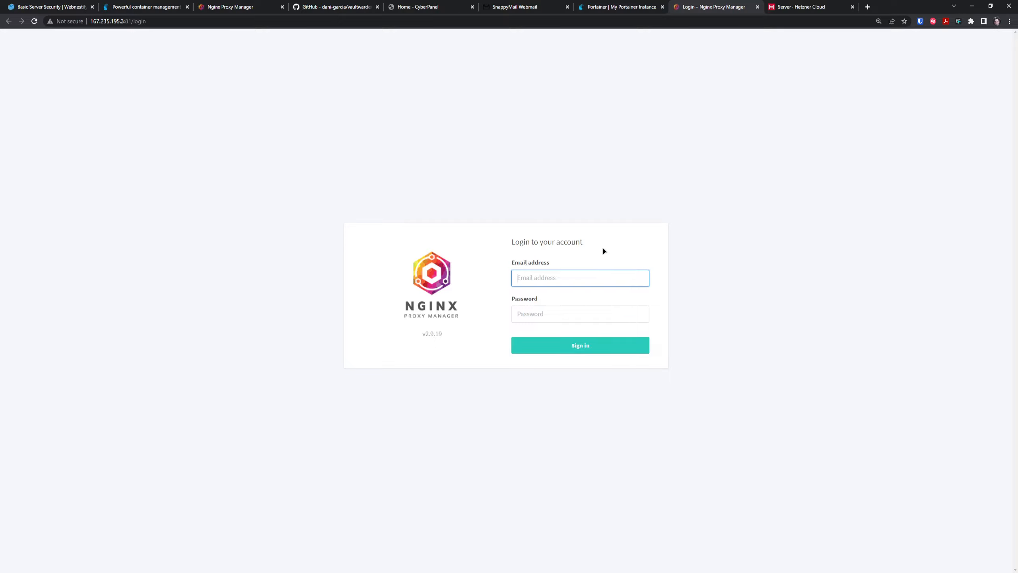
{"action": "type", "text": "admin@examplecom"}
{"action": "key", "text": "Left"}
{"action": "key", "text": "Left"}
{"action": "key", "text": "Left"}
{"action": "type", "text": "."}
{"action": "key", "text": "Tab"}
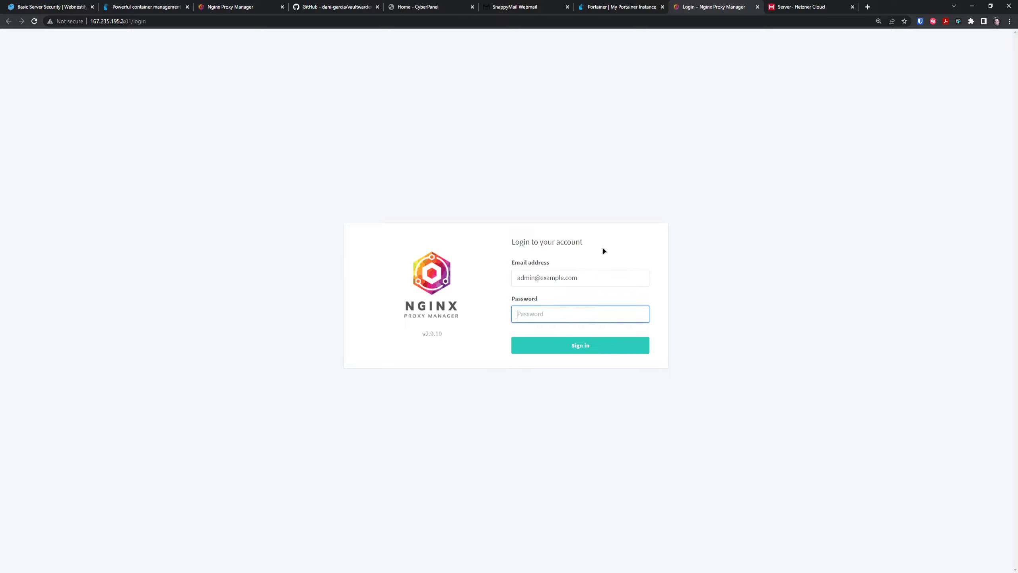
{"action": "type", "text": "changeme"}
{"action": "key", "text": "Return"}
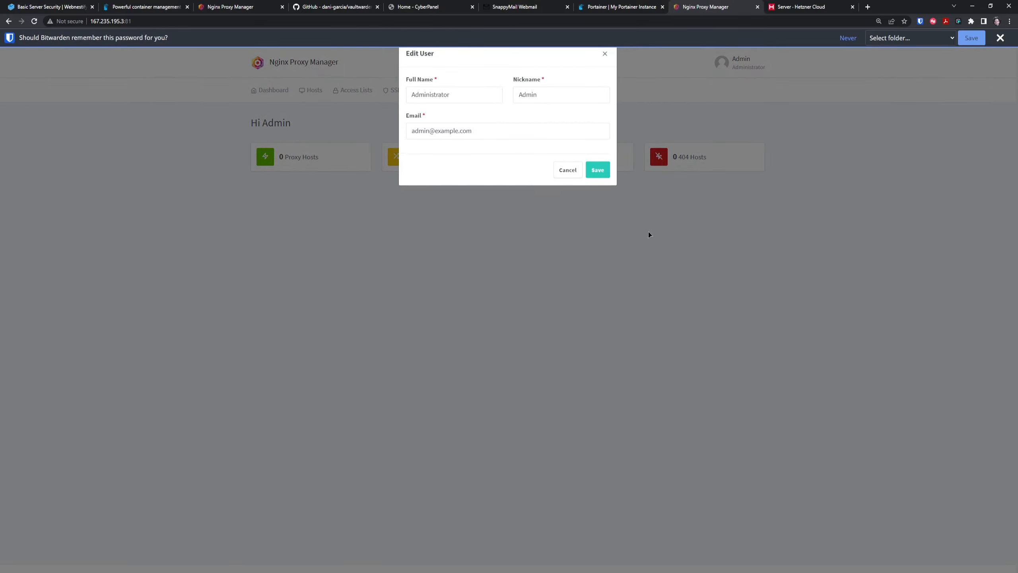
In Edit User, enter the admin's full name, nickname 'awesome' and a new e-mail address.
{"action": "left_click", "coordinate": [478, 95]}
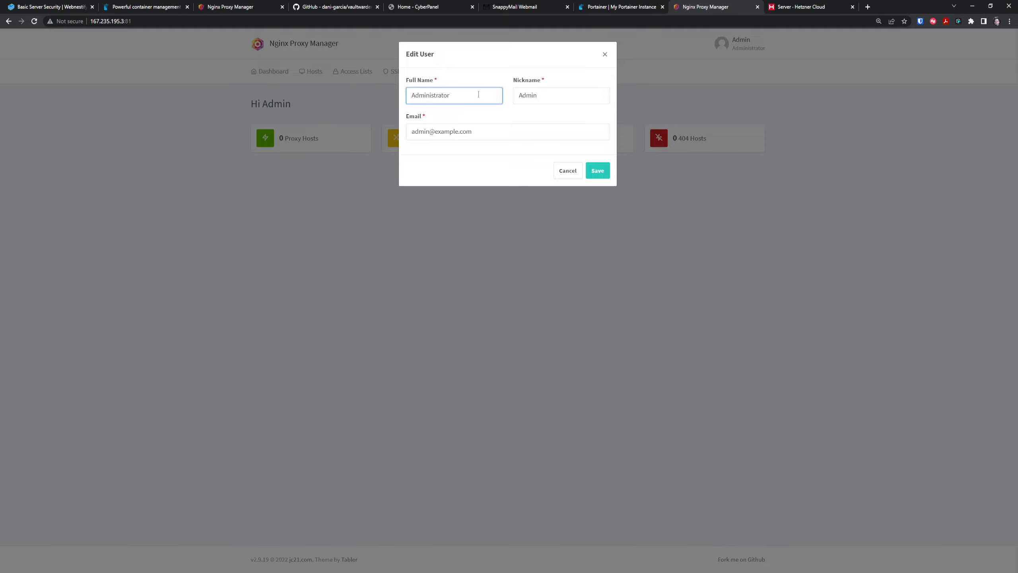
{"action": "key", "text": "ctrl+a"}
{"action": "type", "text": "Simon"}
{"action": "key", "text": "Tab"}
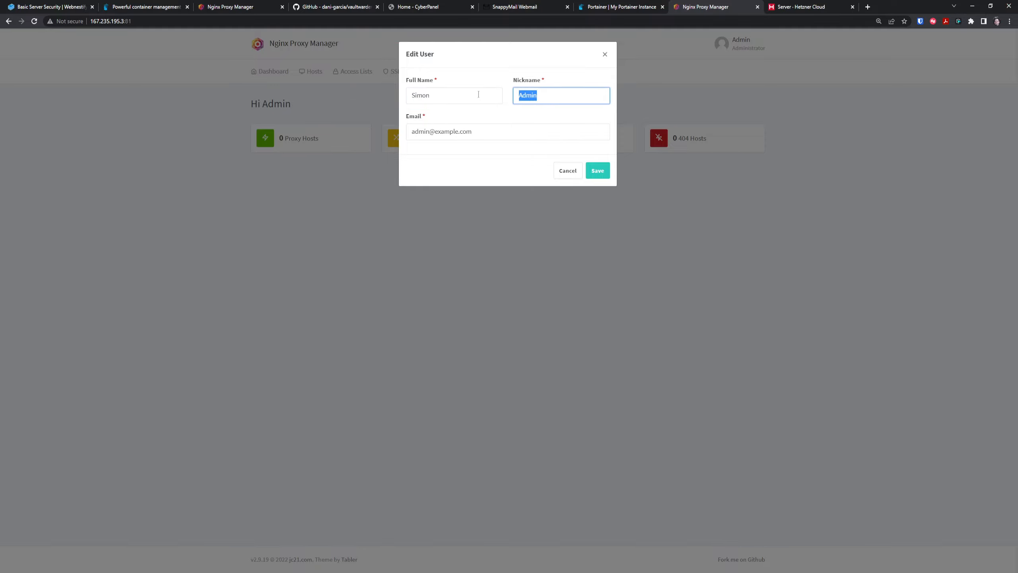
{"action": "type", "text": "awesome"}
{"action": "key", "text": "Tab"}
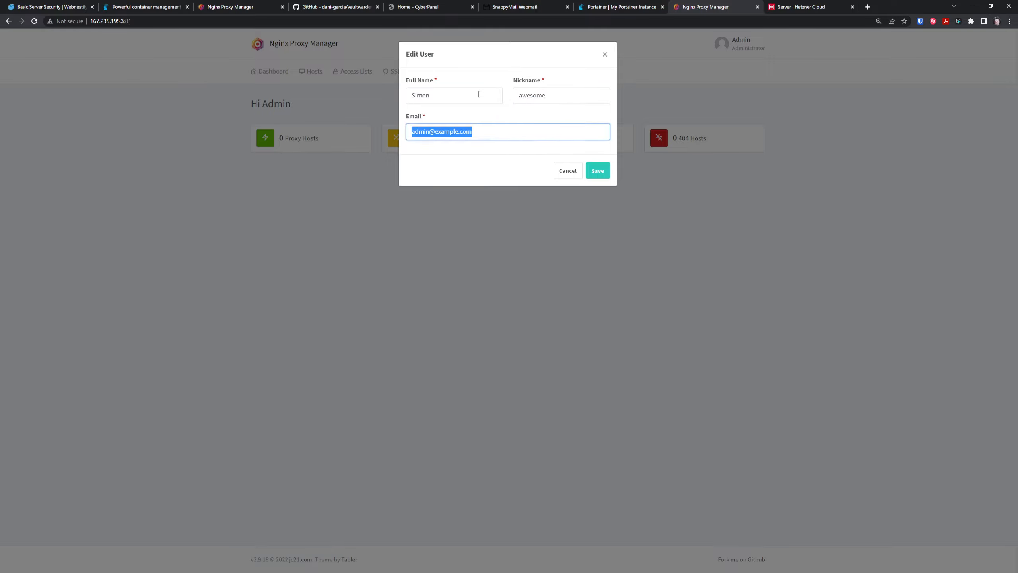
{"action": "type", "text": "foss"}
{"action": "key", "text": "BackSpace"}
{"action": "key", "text": "BackSpace"}
{"action": "key", "text": "BackSpace"}
{"action": "key", "text": "BackSpace"}
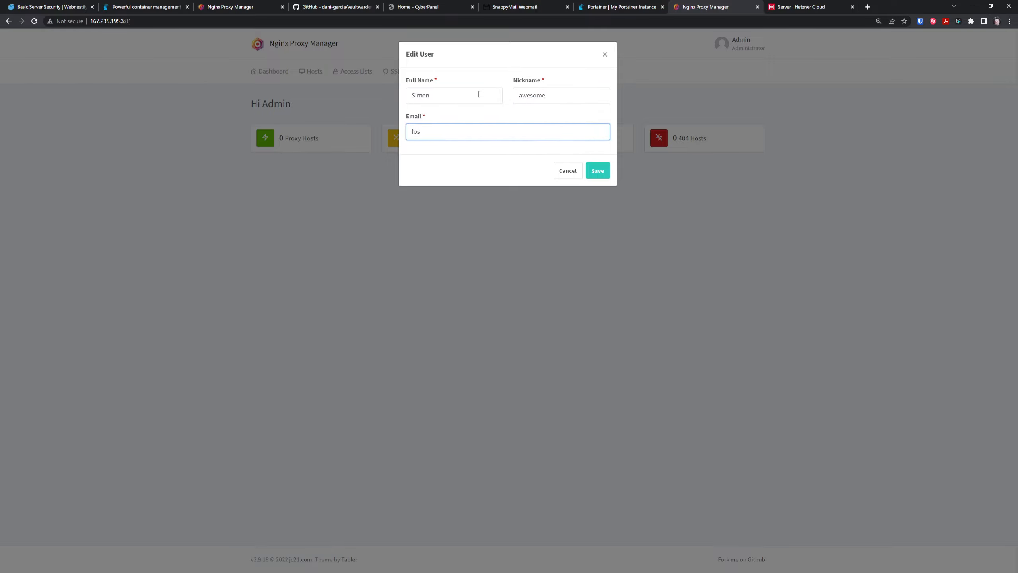
Save the user details, then change the admin password with current, new and confirmed passwords.
{"action": "left_click", "coordinate": [600, 175]}
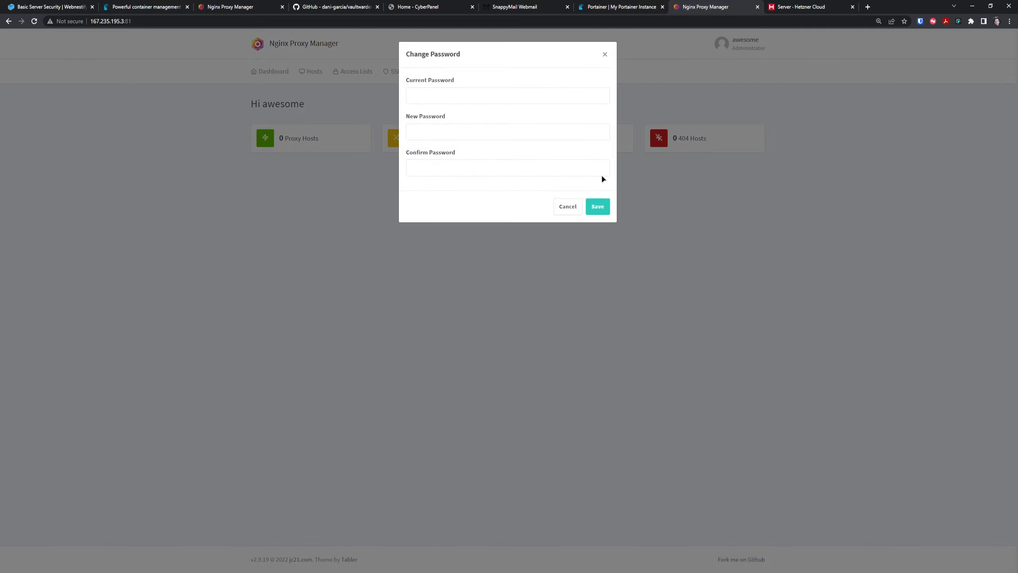
{"action": "left_click", "coordinate": [507, 97]}
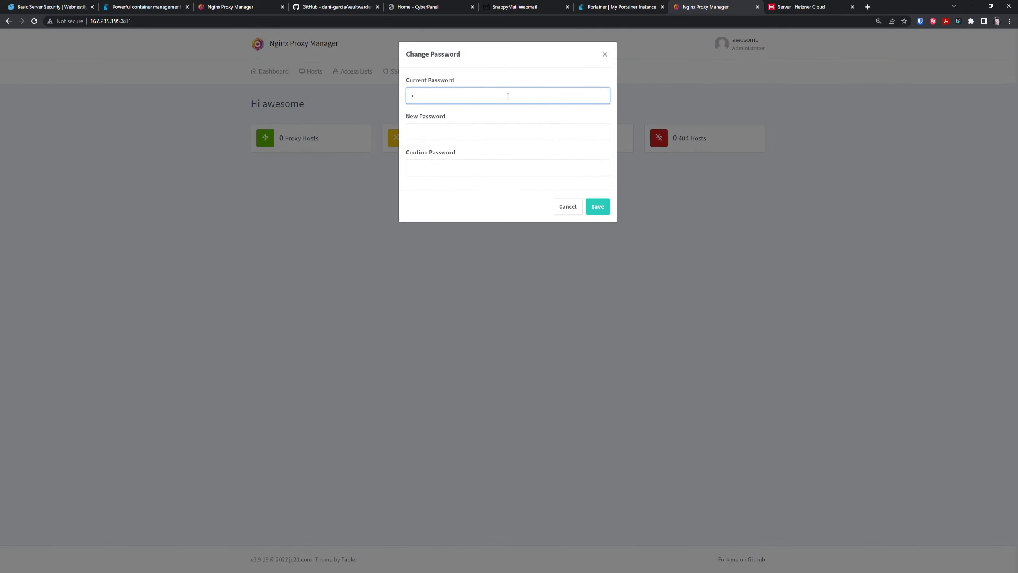
{"action": "key", "text": "Tab"}
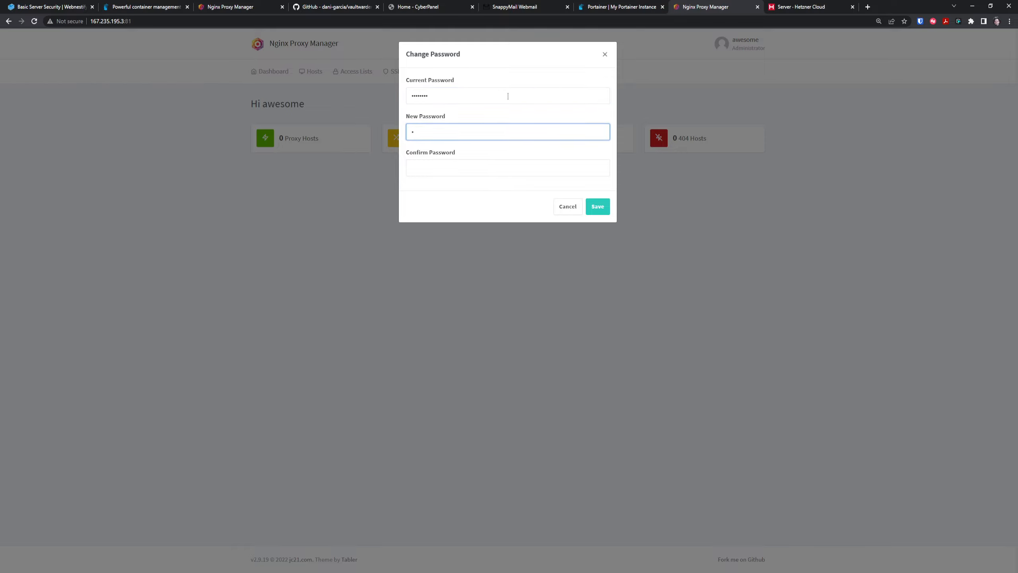
{"action": "key", "text": "Tab"}
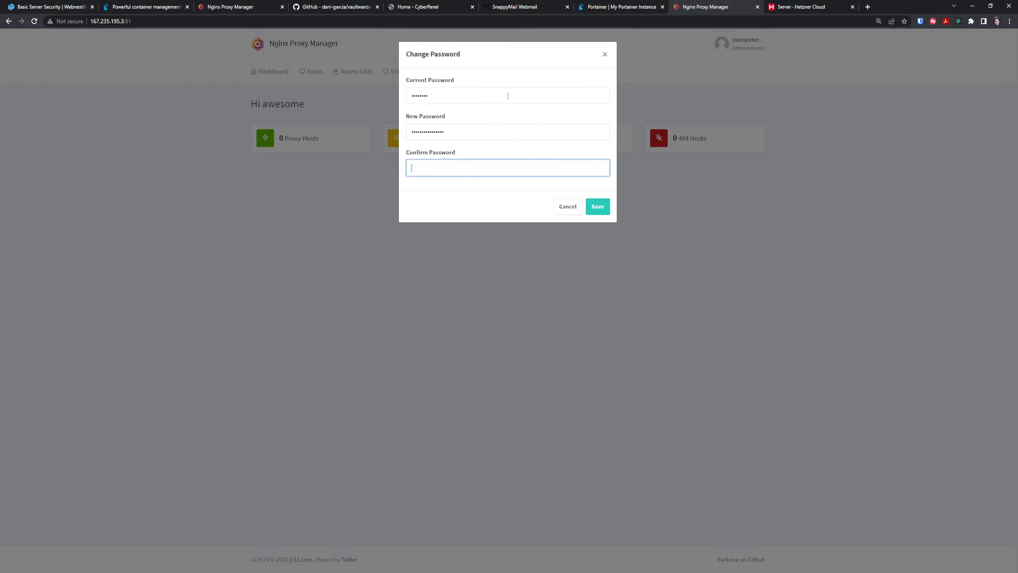
{"action": "left_click", "coordinate": [595, 209]}
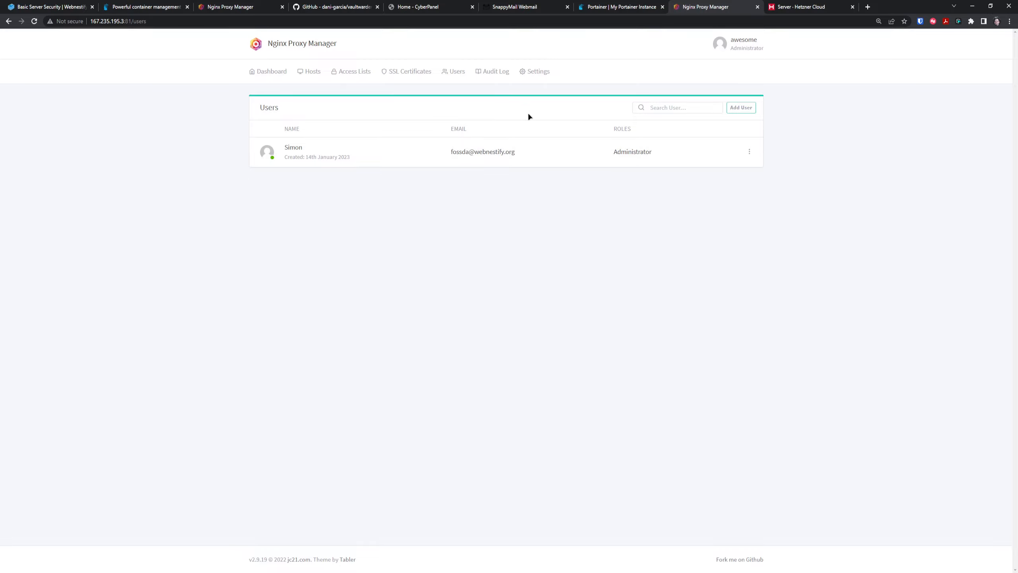
Look at the account's Edit Details, close it, and go through Settings to SSL Certificates.
{"action": "left_click", "coordinate": [745, 45]}
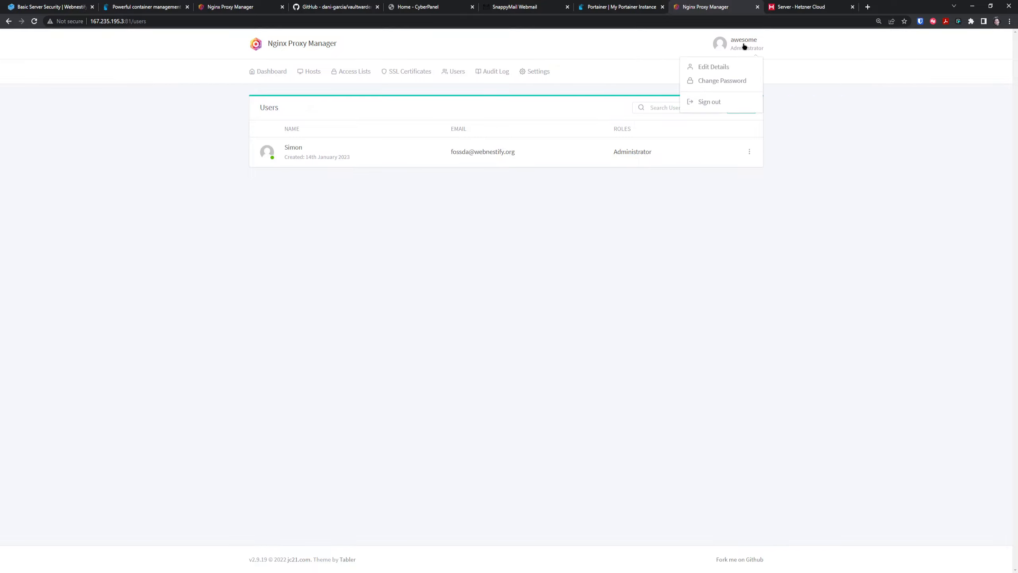
{"action": "left_click", "coordinate": [726, 67]}
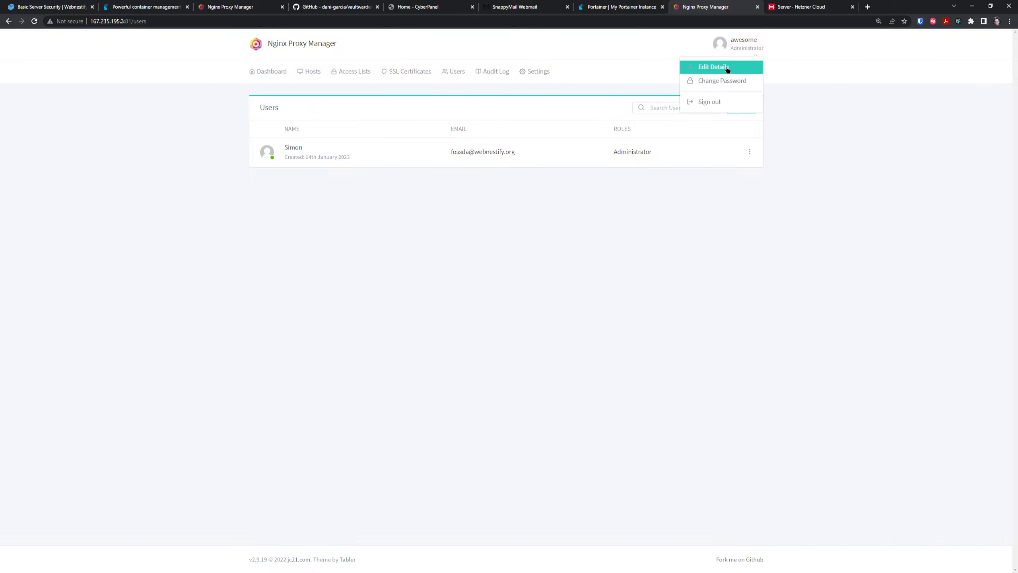
{"action": "left_click", "coordinate": [602, 52]}
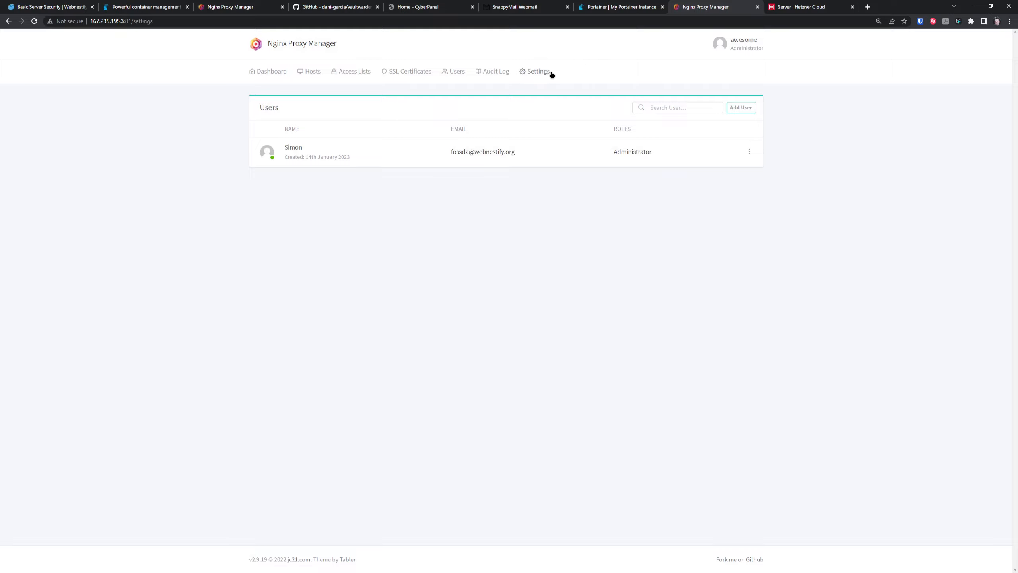
{"action": "left_click", "coordinate": [549, 75]}
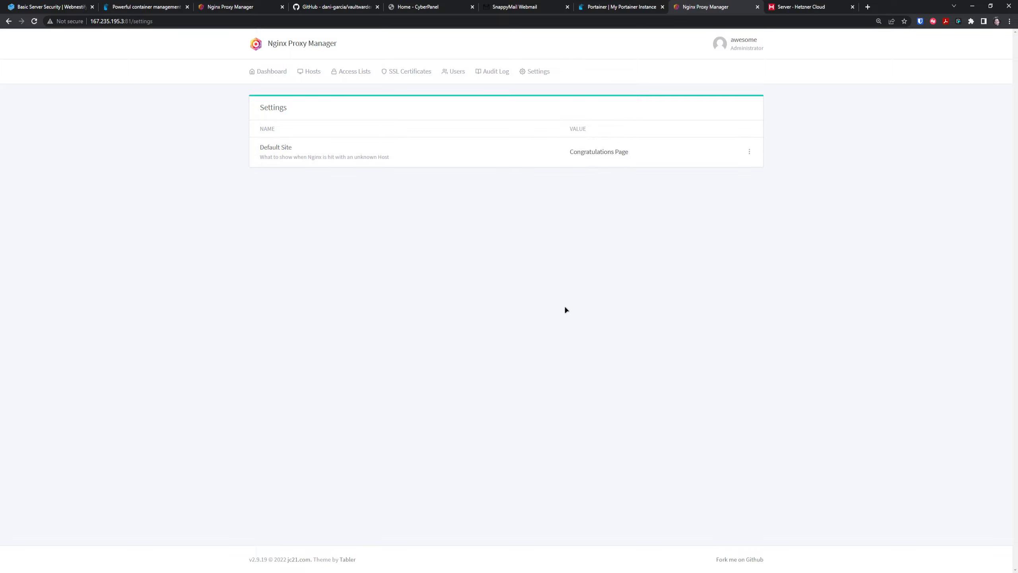
{"action": "left_click", "coordinate": [418, 78]}
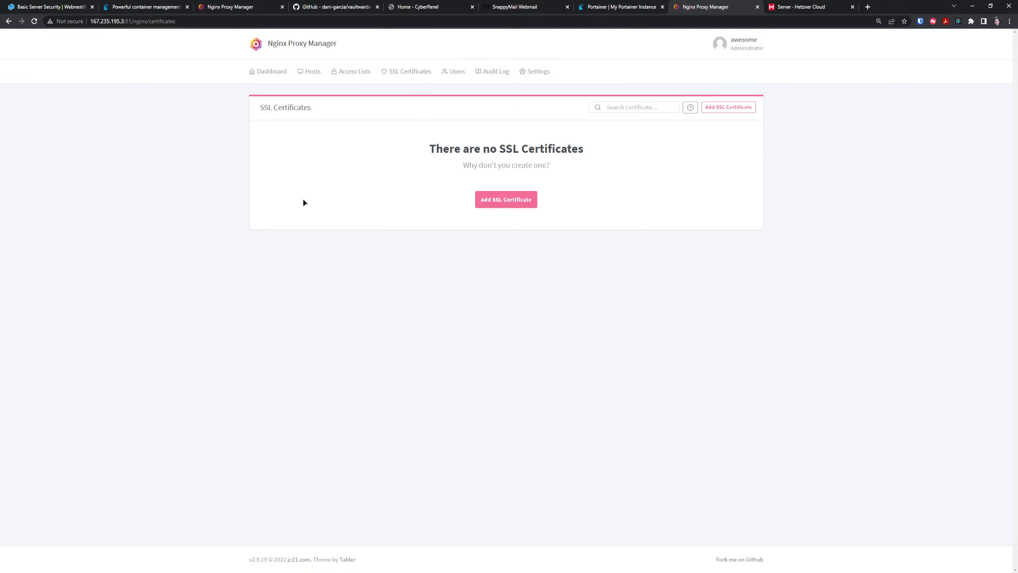
{"action": "key", "text": "ctrl+plus"}
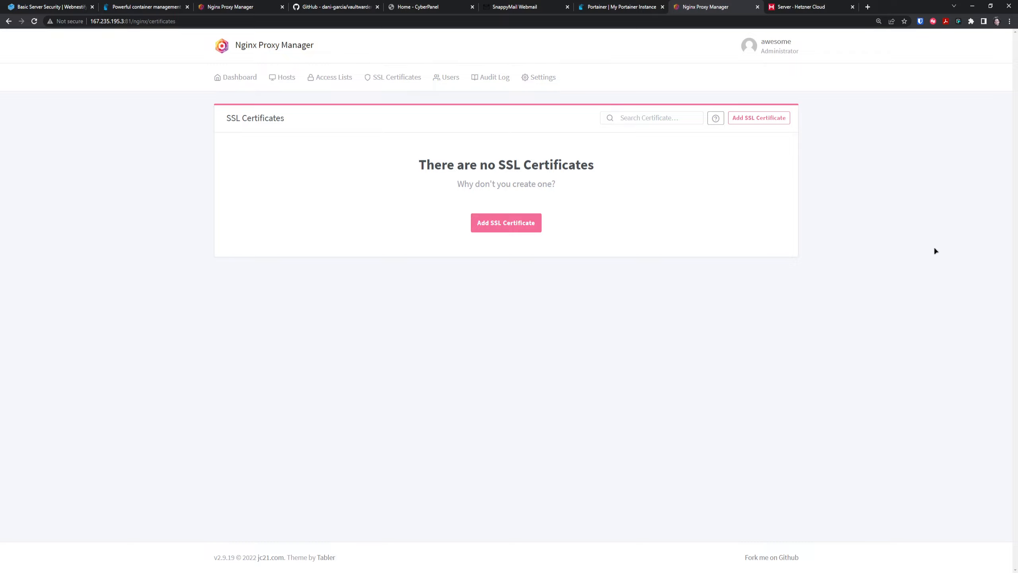
Start a Let's Encrypt certificate for *.webnestify.org and webnestify.org with the terms accepted.
{"action": "left_click", "coordinate": [512, 222]}
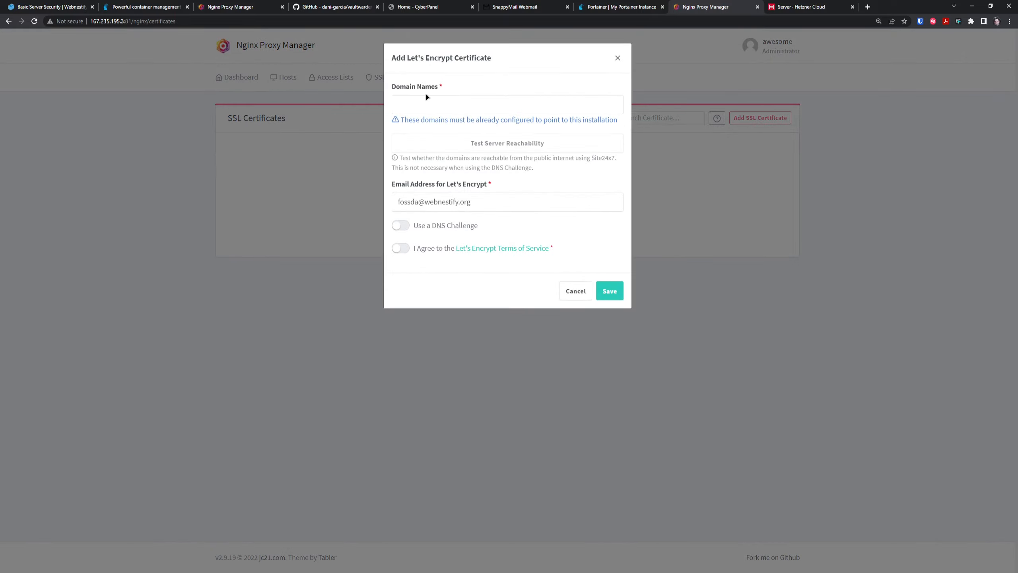
{"action": "left_click", "coordinate": [425, 99]}
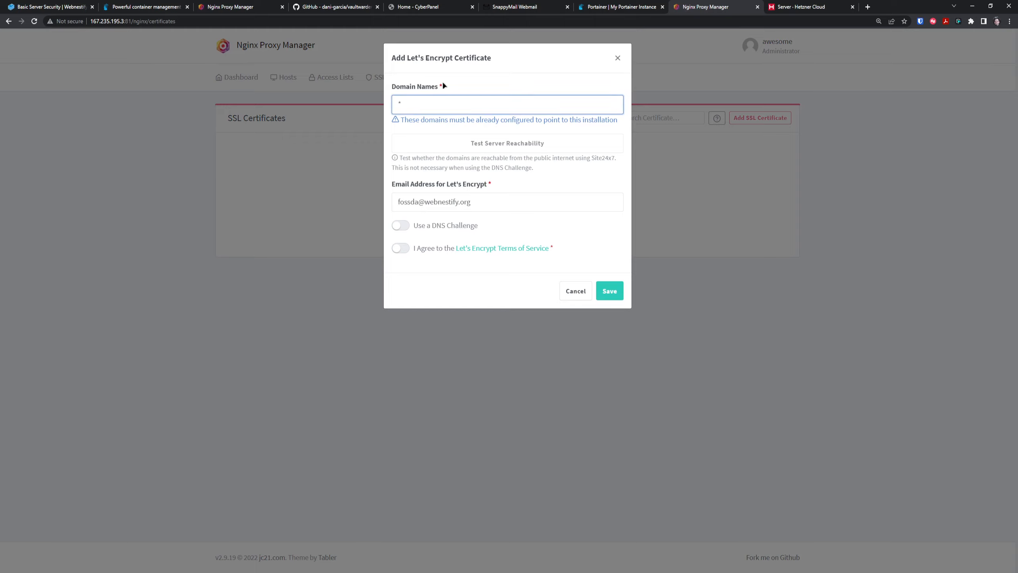
{"action": "type", "text": "*.webnestif"}
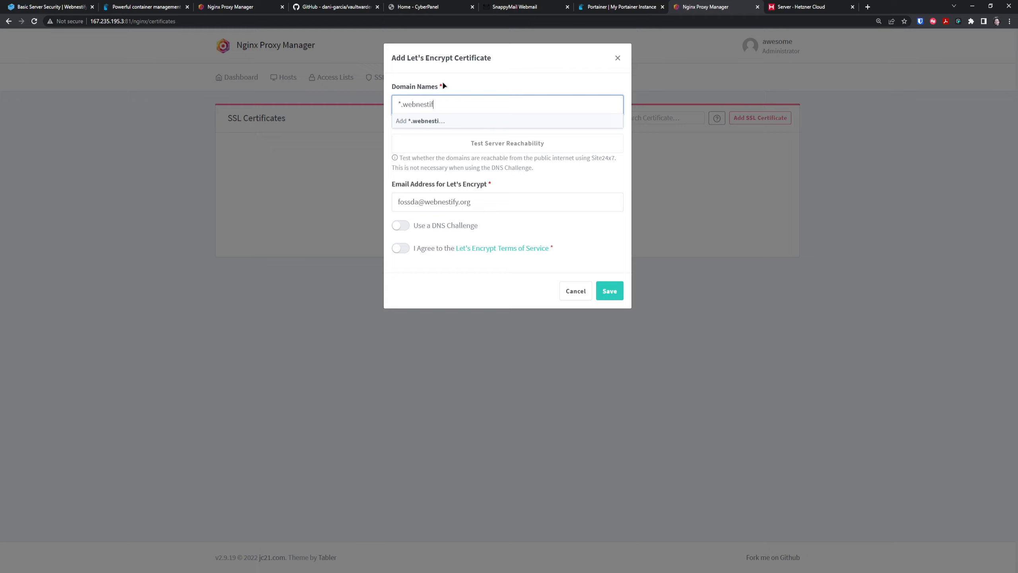
{"action": "type", "text": "y.org"}
{"action": "key", "text": "Return"}
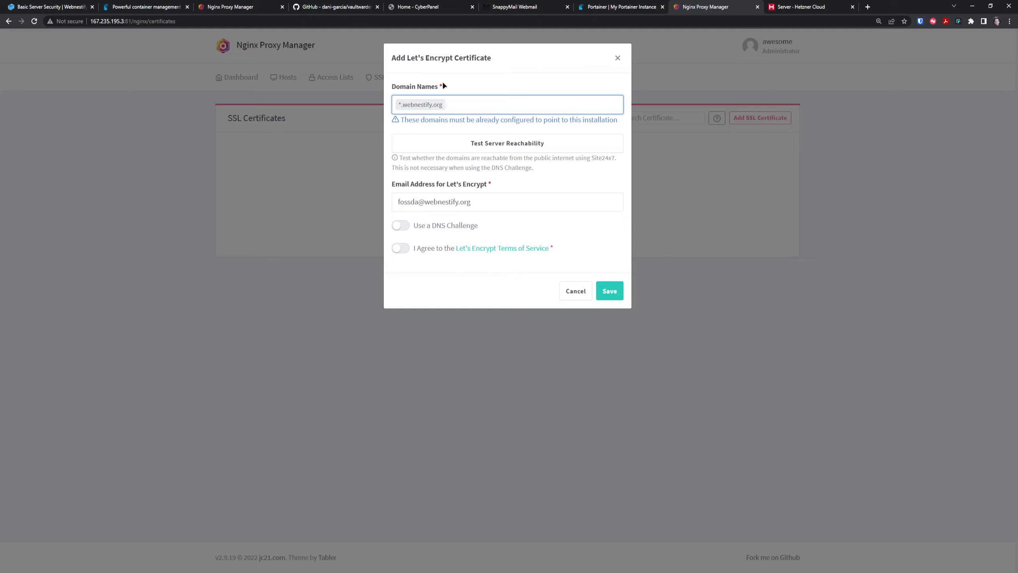
{"action": "type", "text": "webnes"}
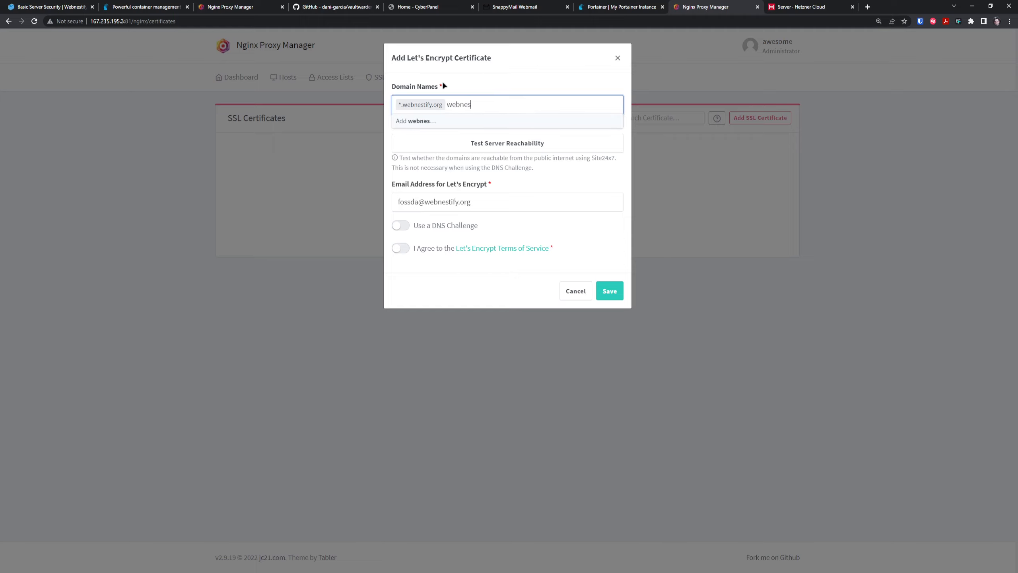
{"action": "type", "text": "tify.org"}
{"action": "key", "text": "Return"}
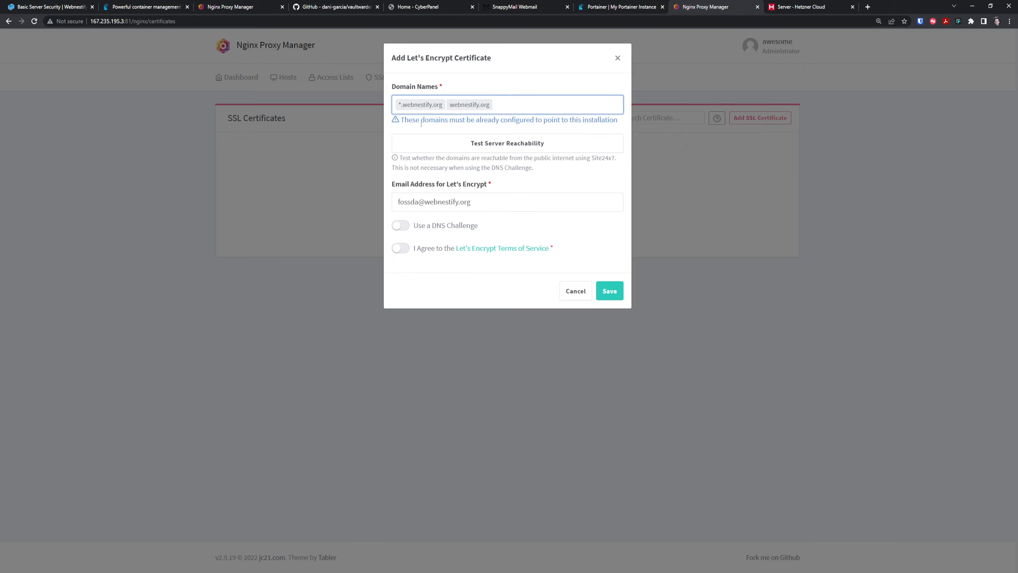
{"action": "left_click", "coordinate": [401, 248]}
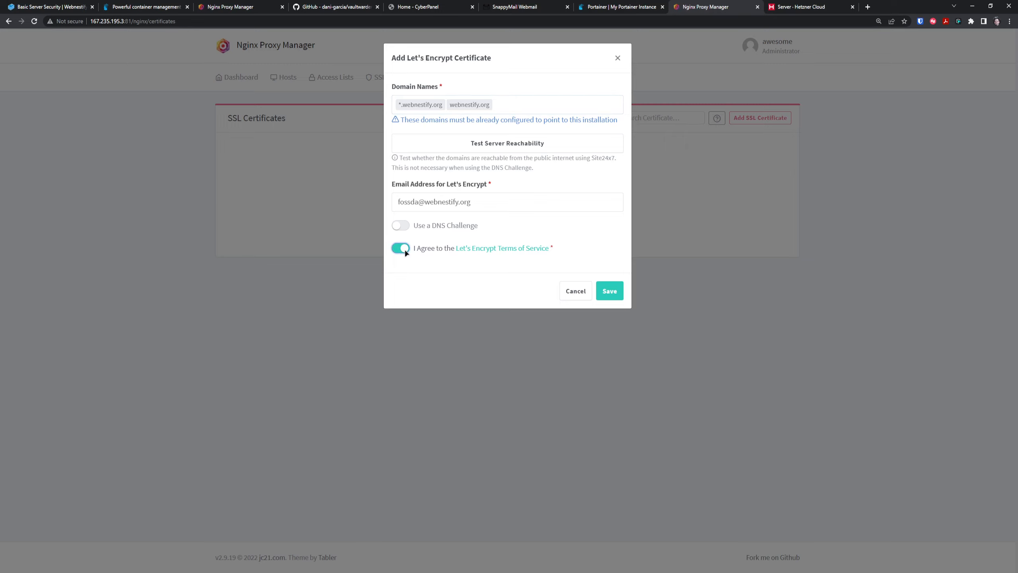
{"action": "left_click", "coordinate": [444, 8]}
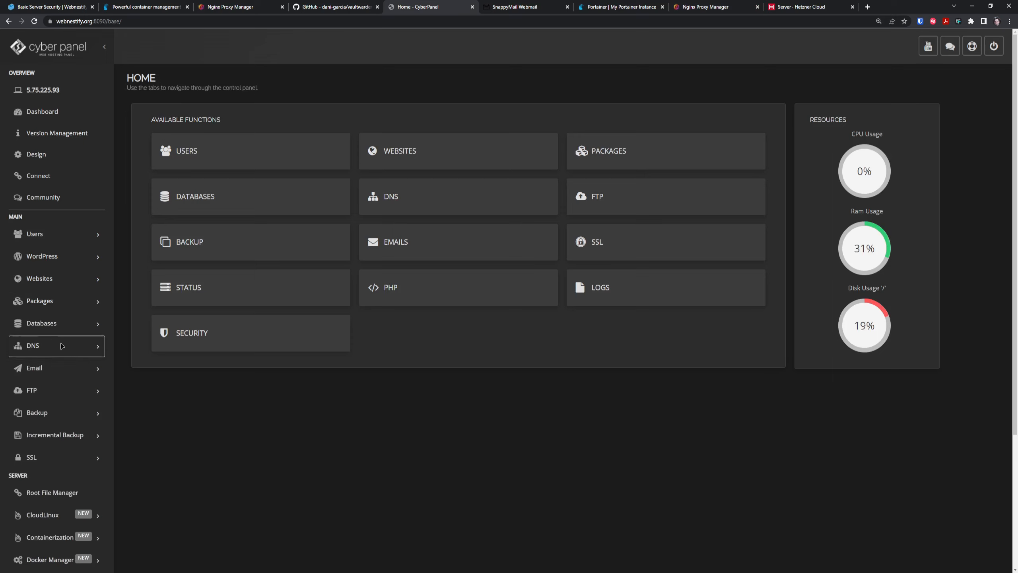
Load webnestify.org in CyberPanel's DNS record editor and check its AAAA and A records.
{"action": "left_click", "coordinate": [46, 346]}
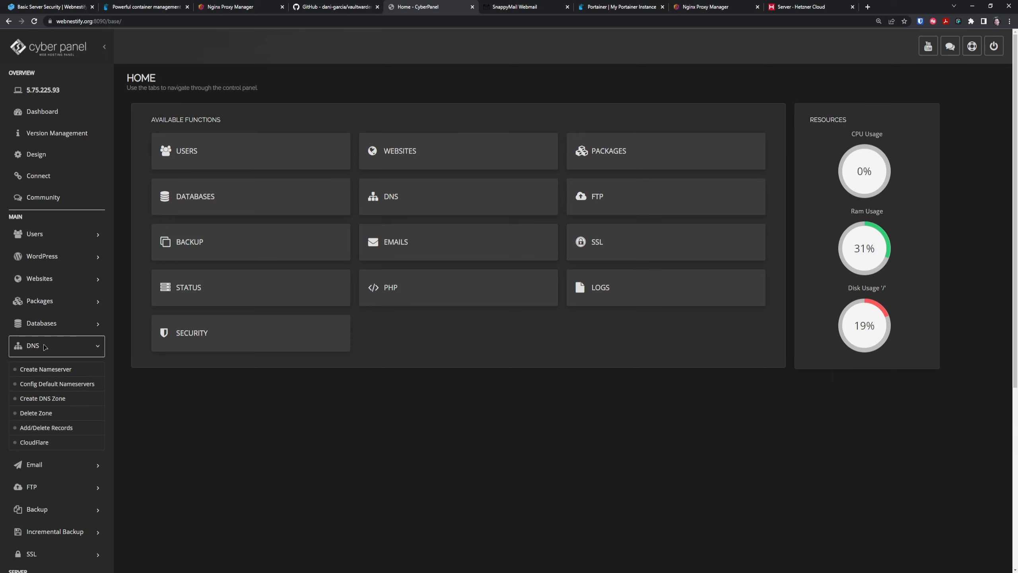
{"action": "left_click", "coordinate": [60, 427]}
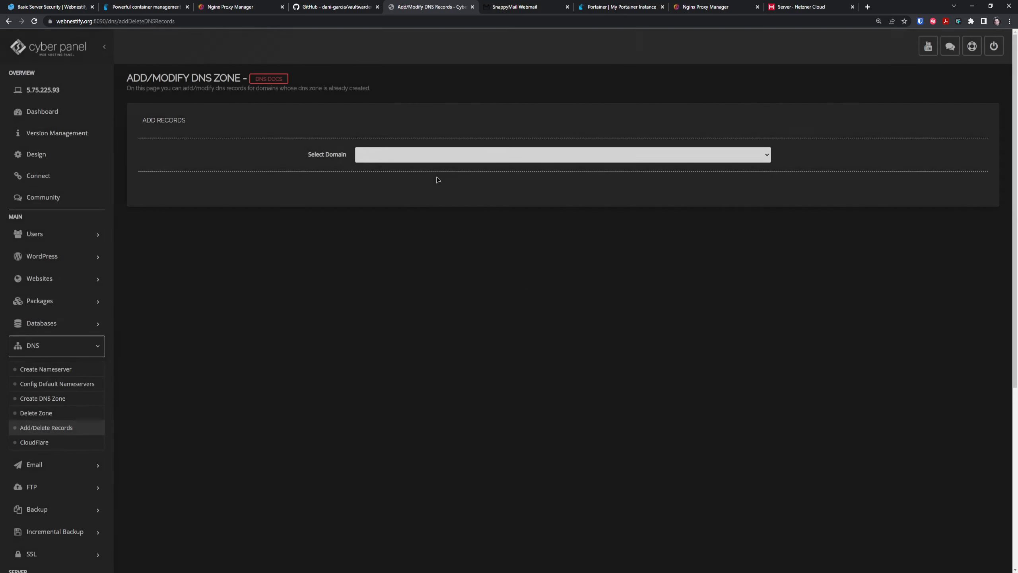
{"action": "left_click", "coordinate": [424, 155]}
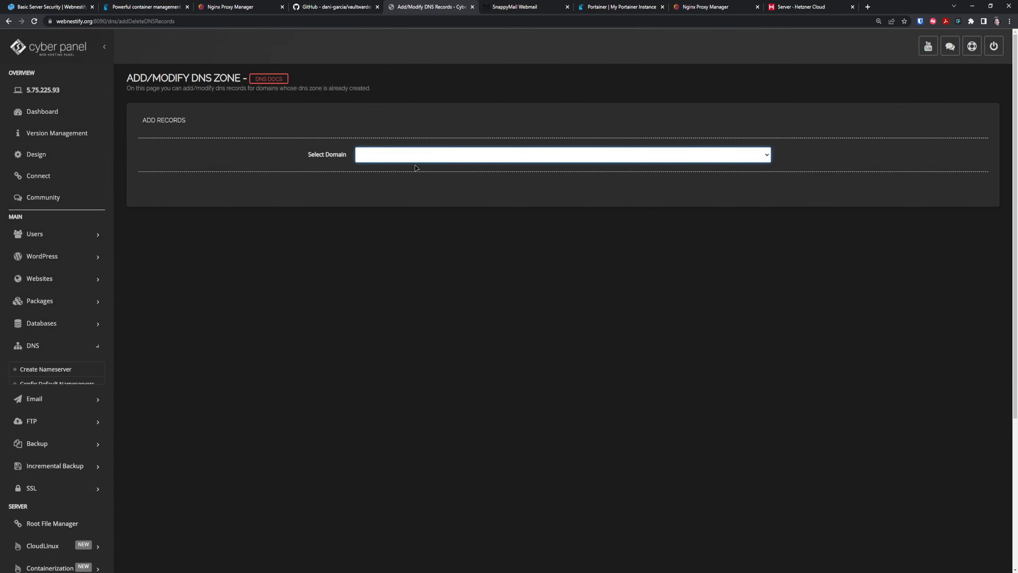
{"action": "left_click", "coordinate": [398, 169]}
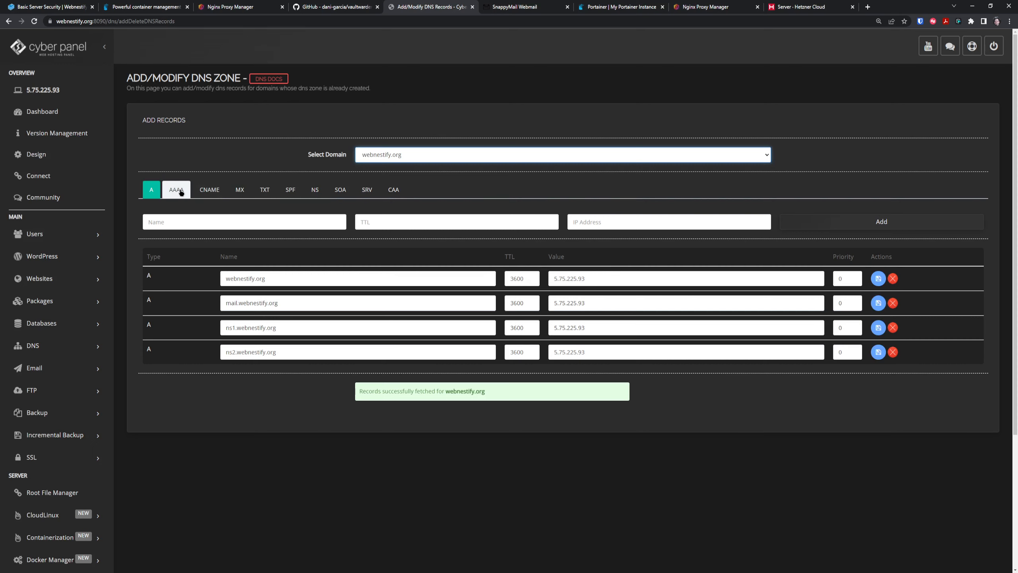
{"action": "left_click", "coordinate": [181, 192]}
{"action": "left_click", "coordinate": [151, 189]}
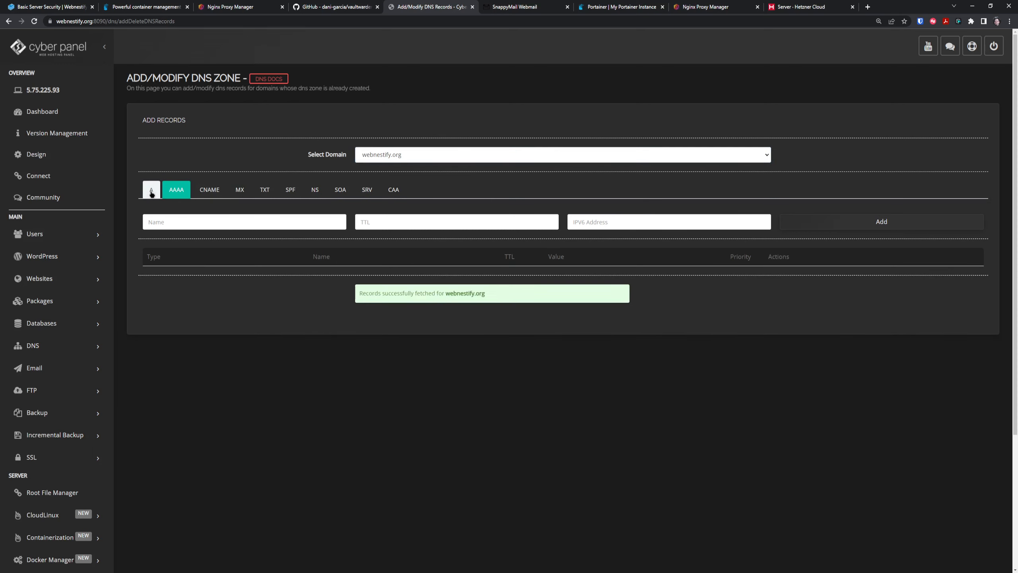
Try saving the wildcard certificate and dismiss the DNS-challenge error.
{"action": "left_click", "coordinate": [710, 6]}
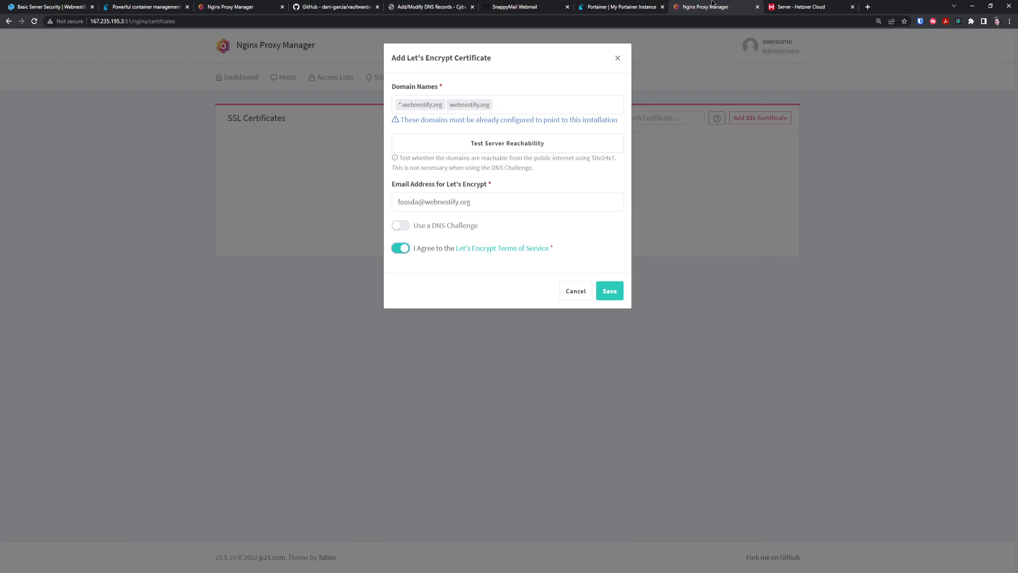
{"action": "left_click", "coordinate": [617, 298]}
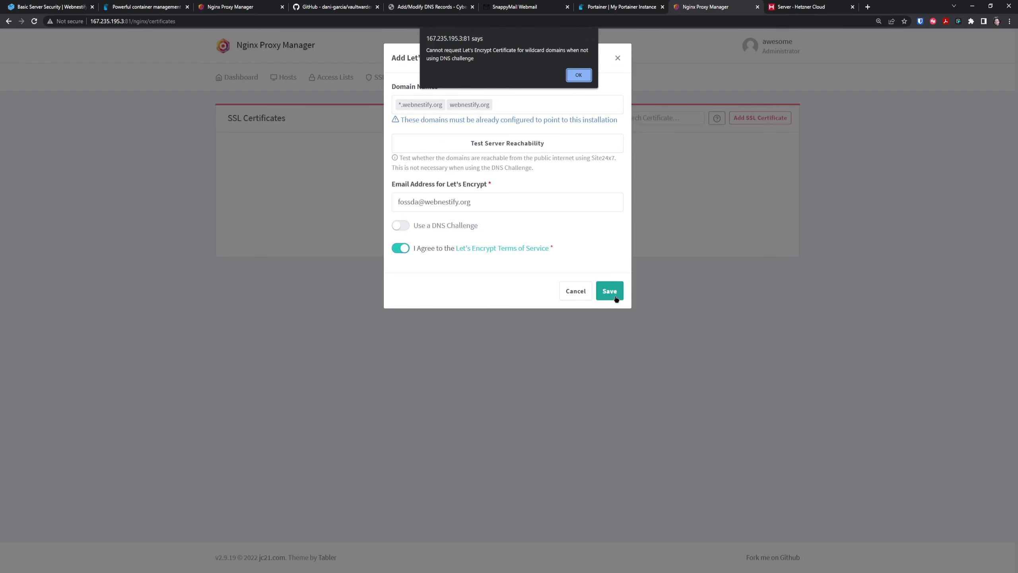
{"action": "left_click", "coordinate": [579, 76]}
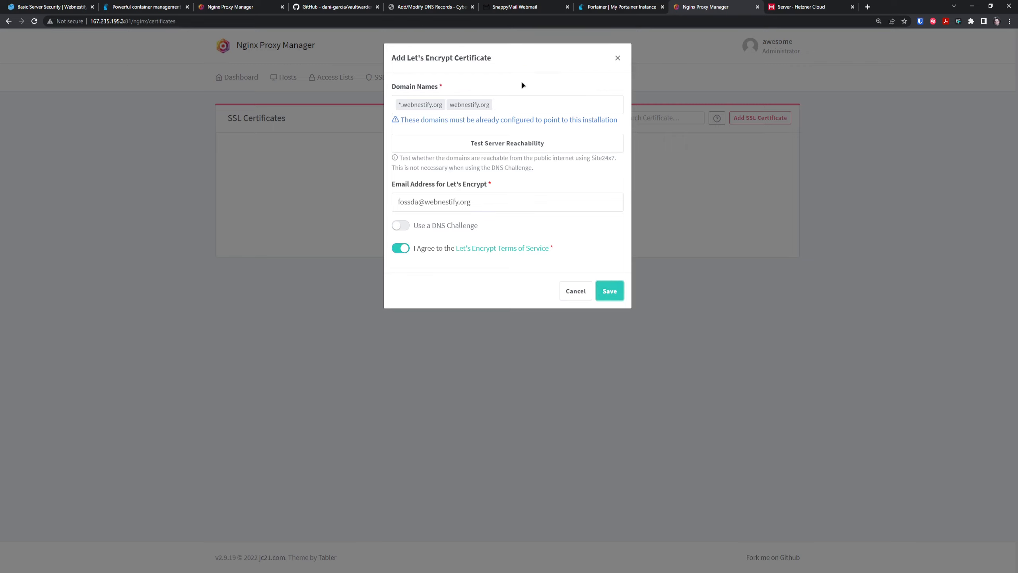
Replace the domain names with webnestify.org, then remove it, leaving the field empty.
{"action": "left_click", "coordinate": [431, 111]}
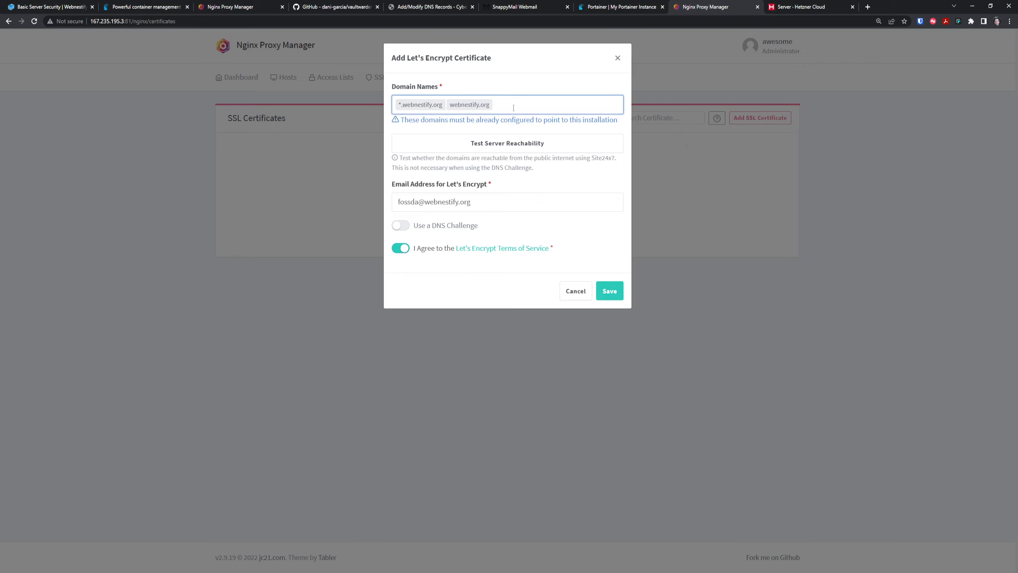
{"action": "key", "text": "BackSpace"}
{"action": "key", "text": "BackSpace"}
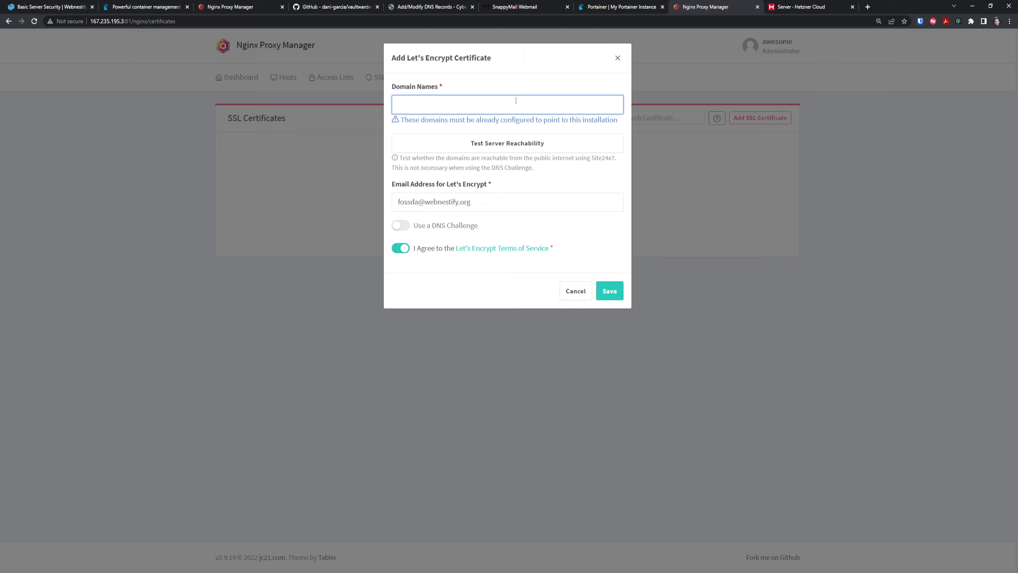
{"action": "type", "text": "webnestifuy"}
{"action": "key", "text": "BackSpace"}
{"action": "key", "text": "BackSpace"}
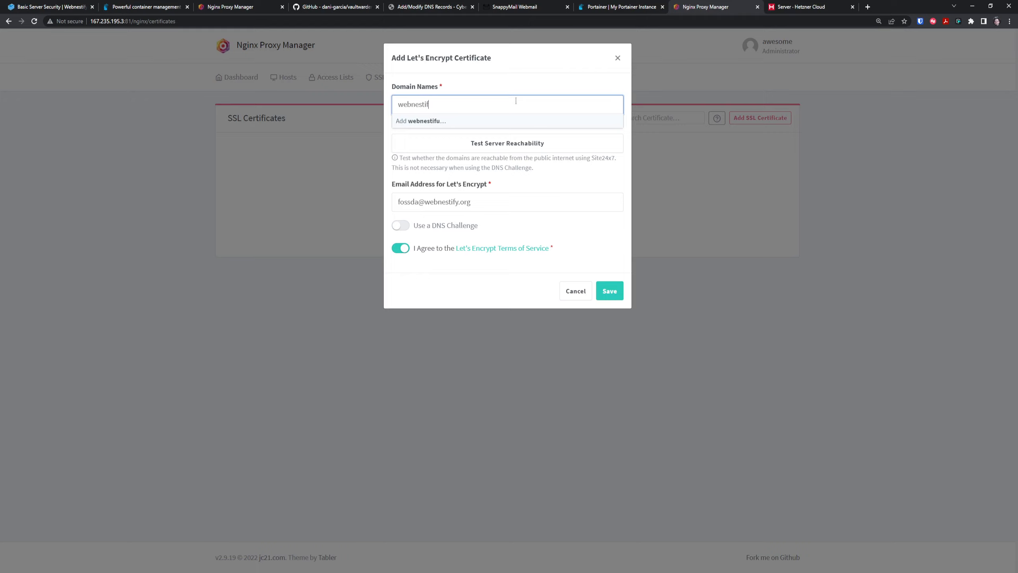
{"action": "type", "text": "y.org"}
{"action": "key", "text": "Return"}
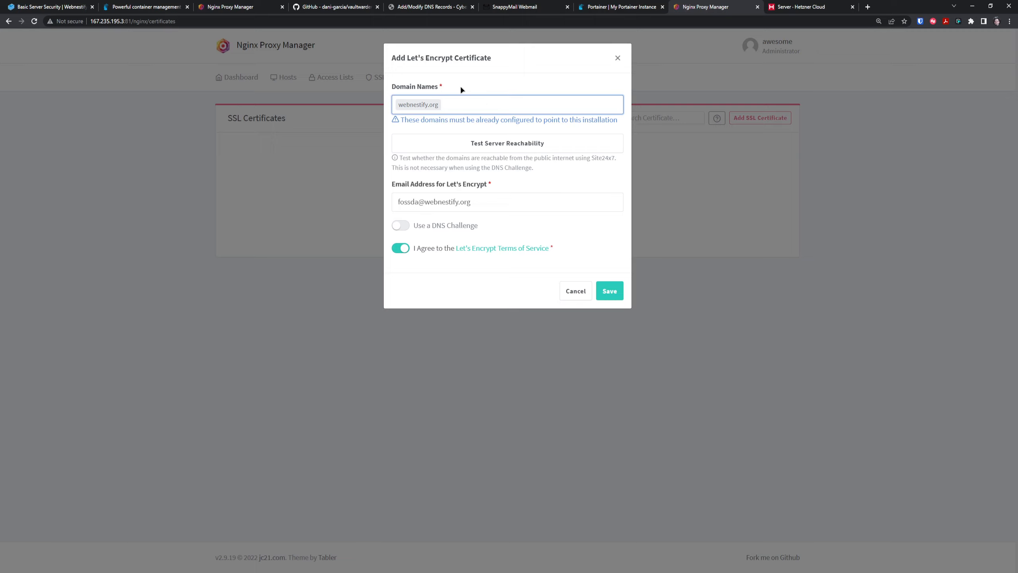
{"action": "key", "text": "BackSpace"}
Start a new CyberPanel A record with name npm and TTL 3600.
{"action": "left_click", "coordinate": [467, 6]}
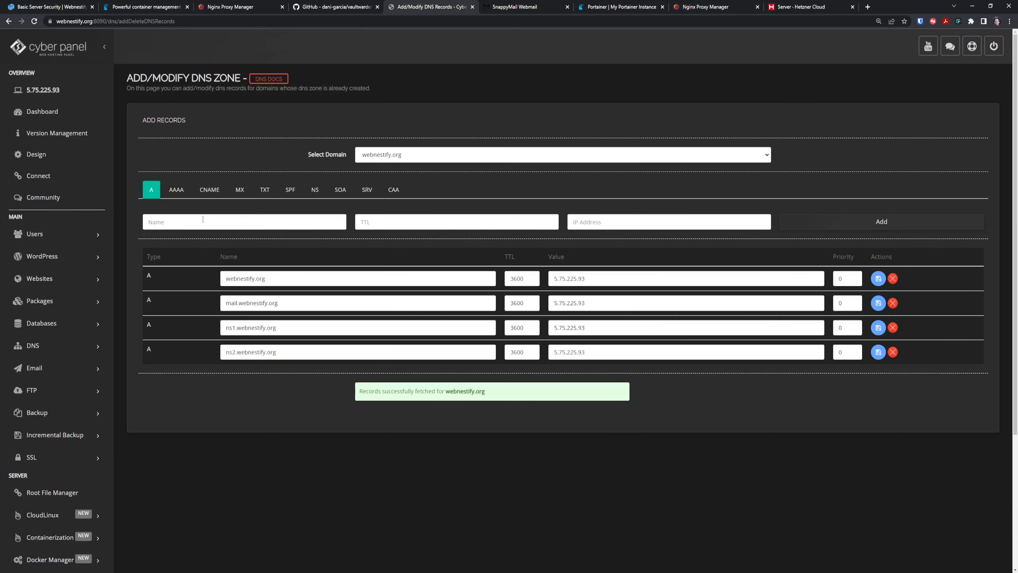
{"action": "left_click", "coordinate": [215, 221]}
{"action": "type", "text": "npm"}
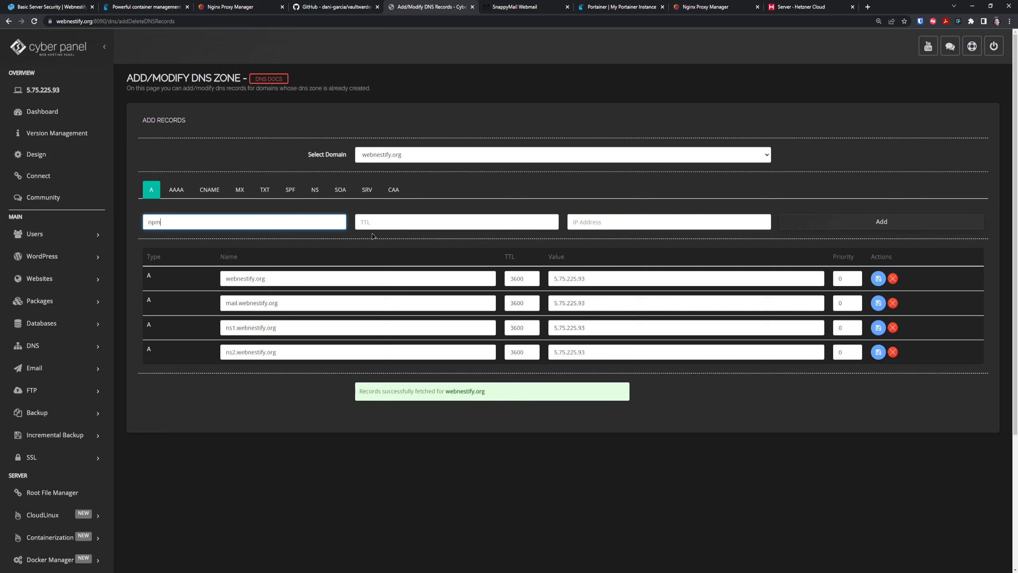
{"action": "left_click", "coordinate": [428, 224]}
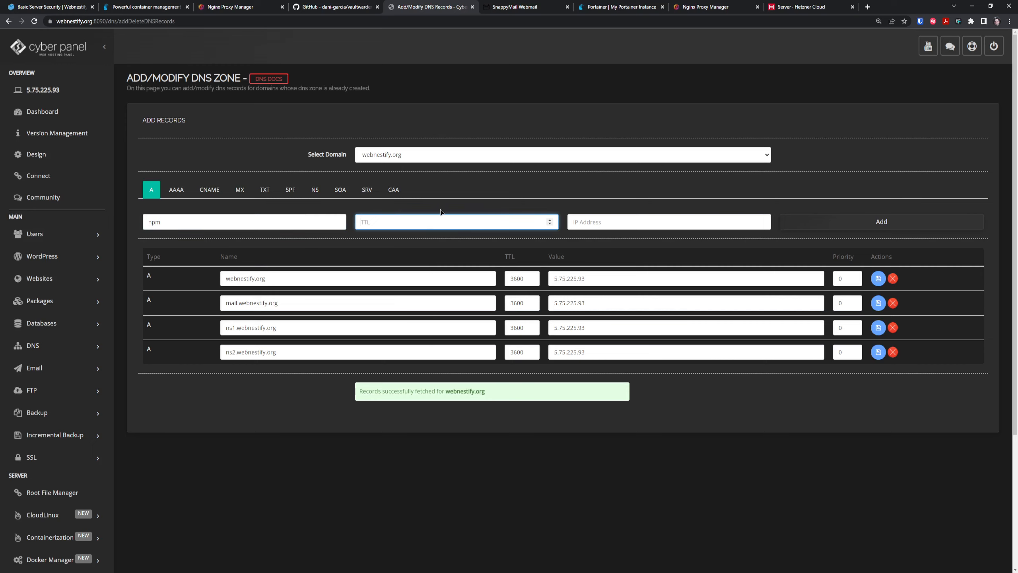
{"action": "type", "text": "3600"}
Copy the portainer server's IP 167.235.195.3 from Hetzner Cloud into the root record's value.
{"action": "double_click", "coordinate": [589, 277]}
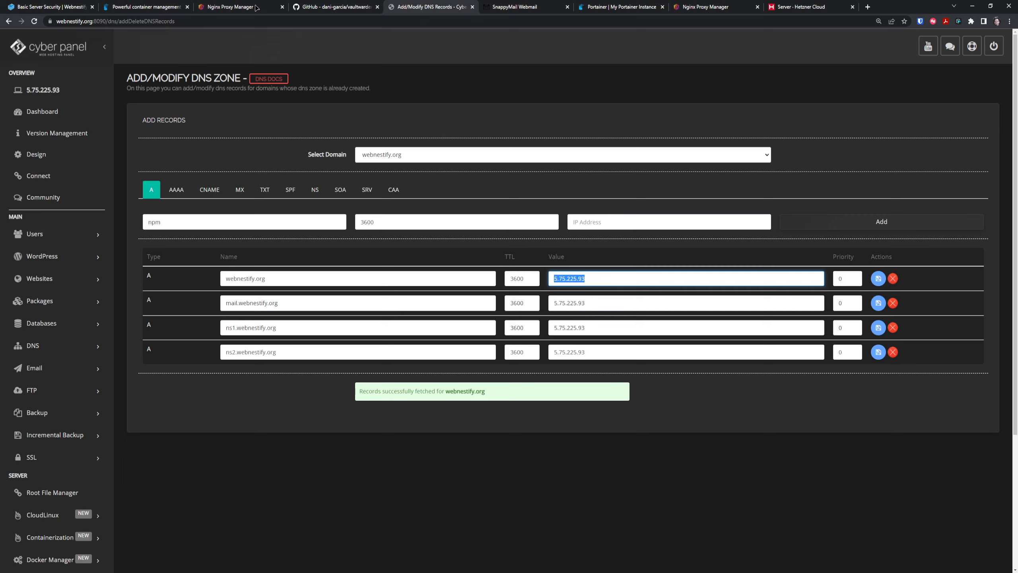
{"action": "left_click", "coordinate": [810, 5]}
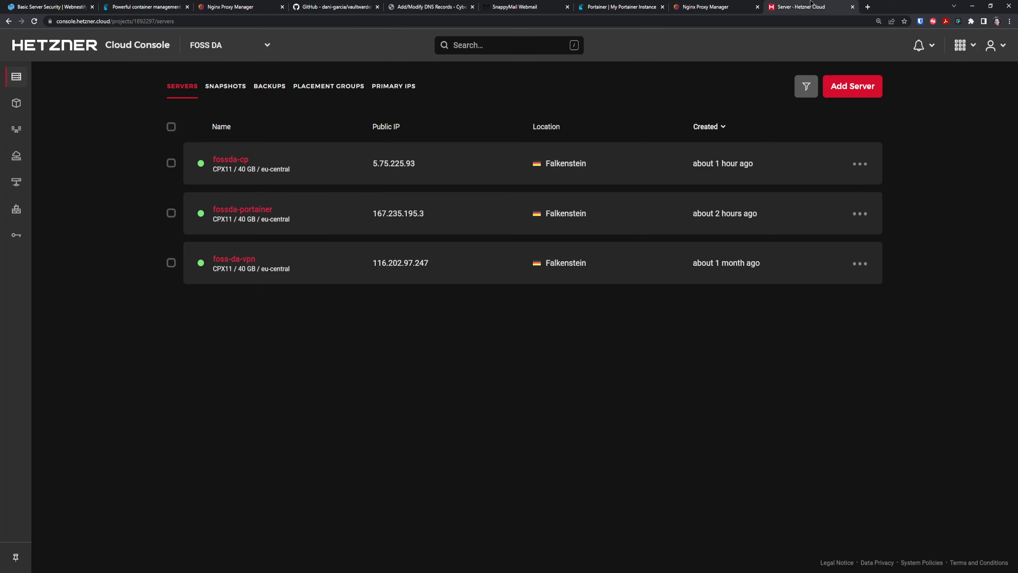
{"action": "left_click", "coordinate": [413, 213]}
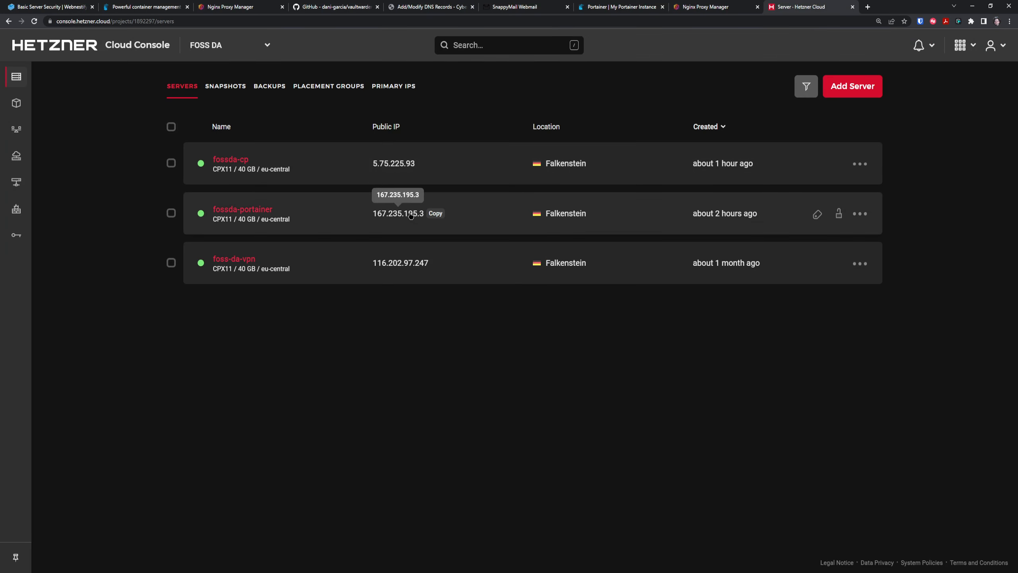
{"action": "left_click", "coordinate": [244, 9]}
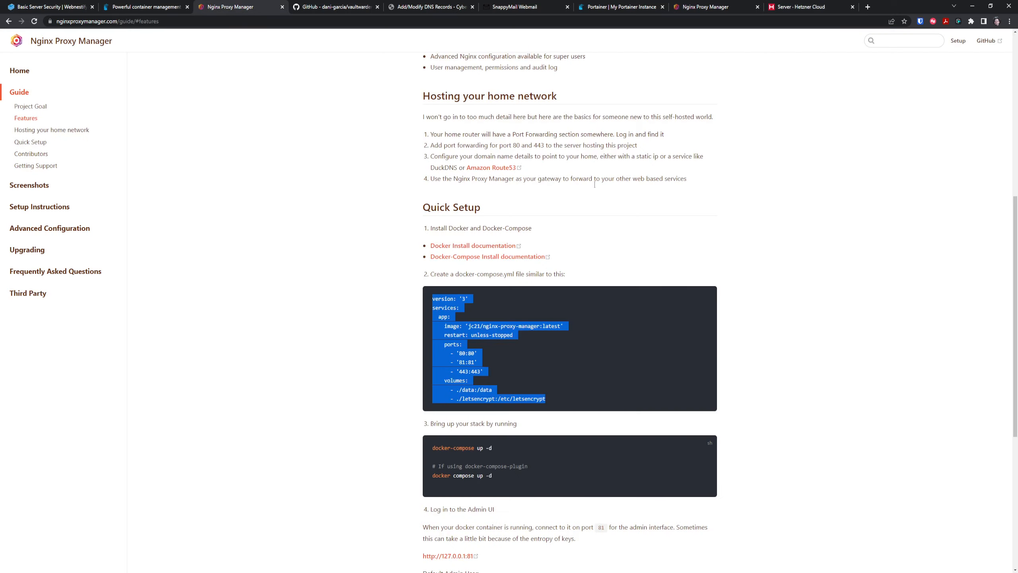
{"action": "left_click", "coordinate": [426, 5]}
{"action": "key", "text": "ctrl+v"}
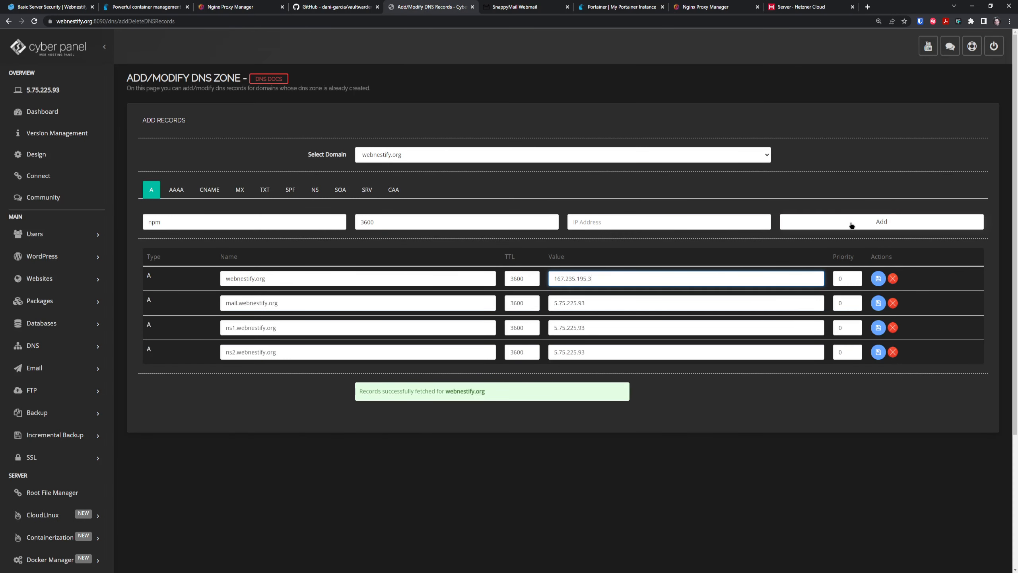
Add the npm A record at 167.235.195.3, then reload and reselect webnestify.org's records.
{"action": "left_click", "coordinate": [688, 226]}
{"action": "key", "text": "ctrl+v"}
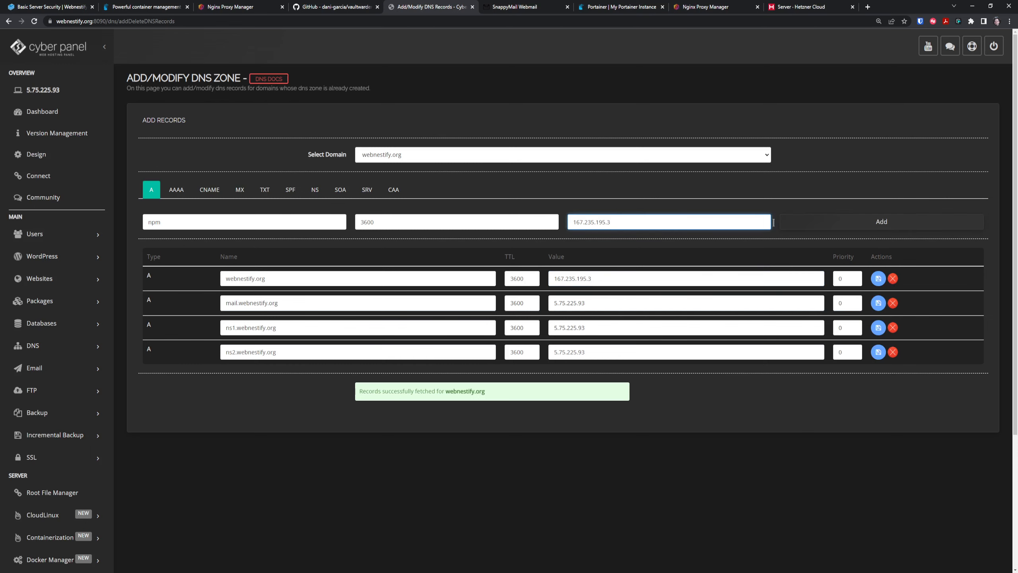
{"action": "left_click", "coordinate": [838, 224]}
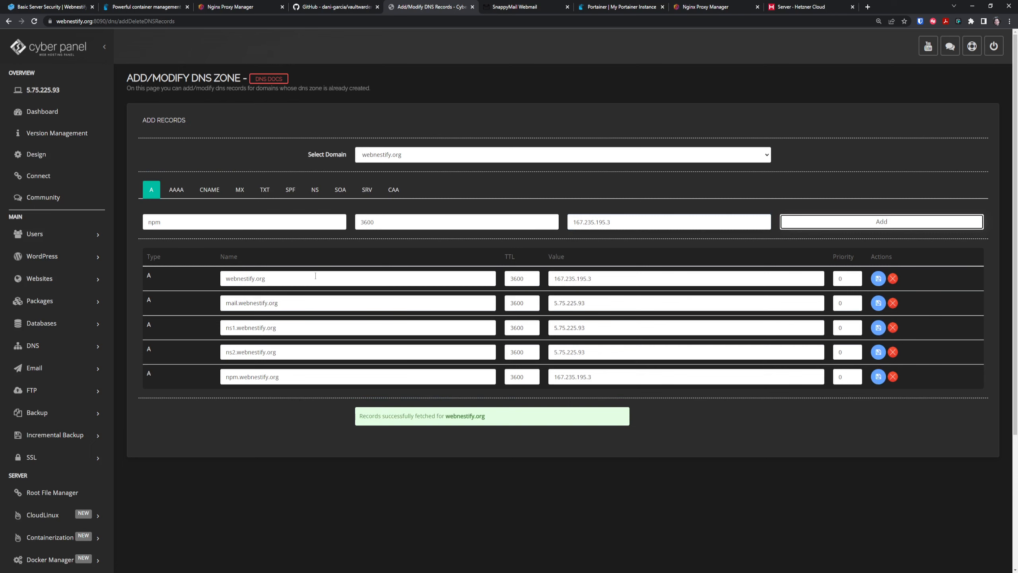
{"action": "key", "text": "F5"}
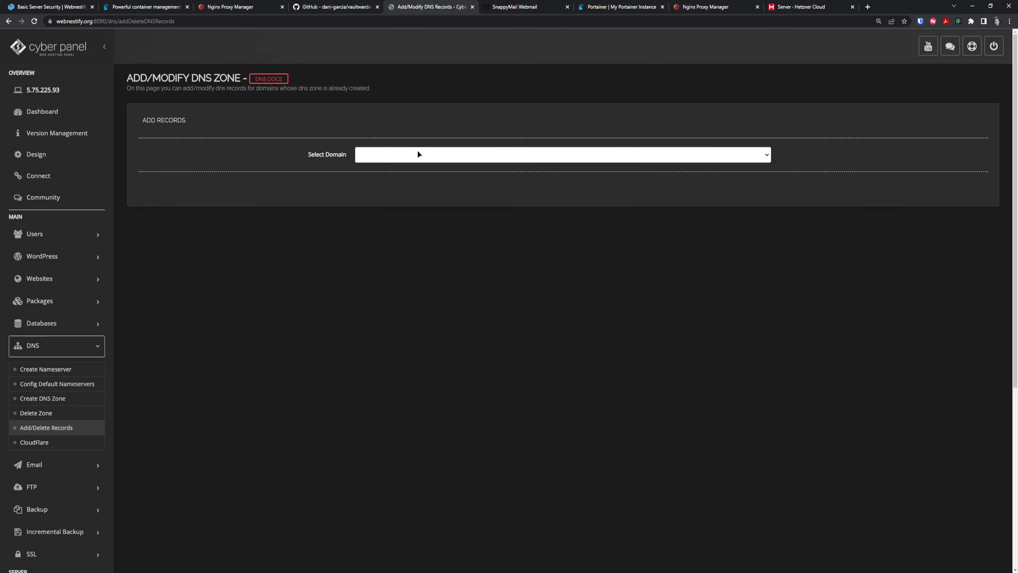
{"action": "left_click", "coordinate": [418, 154]}
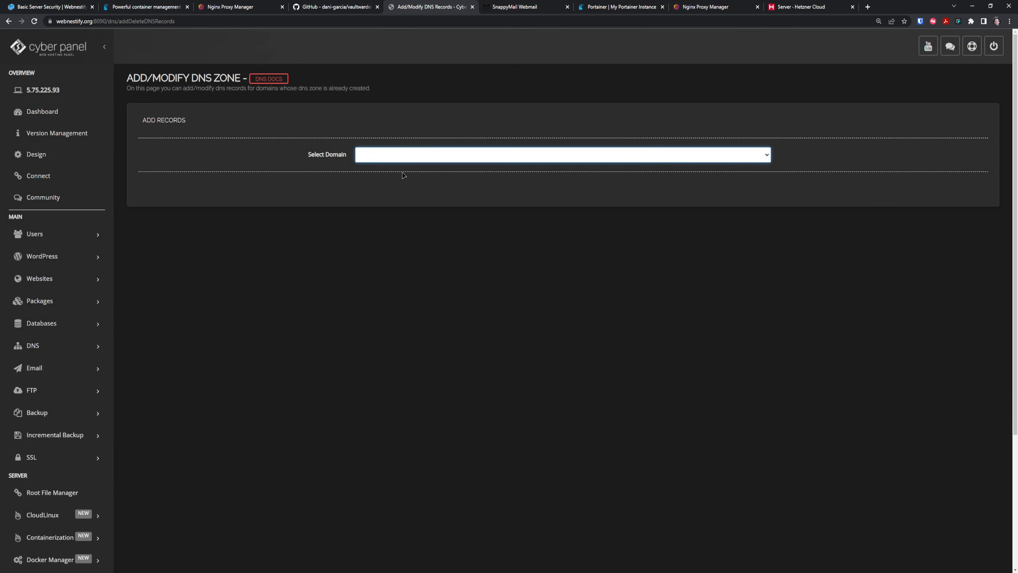
{"action": "left_click", "coordinate": [403, 176]}
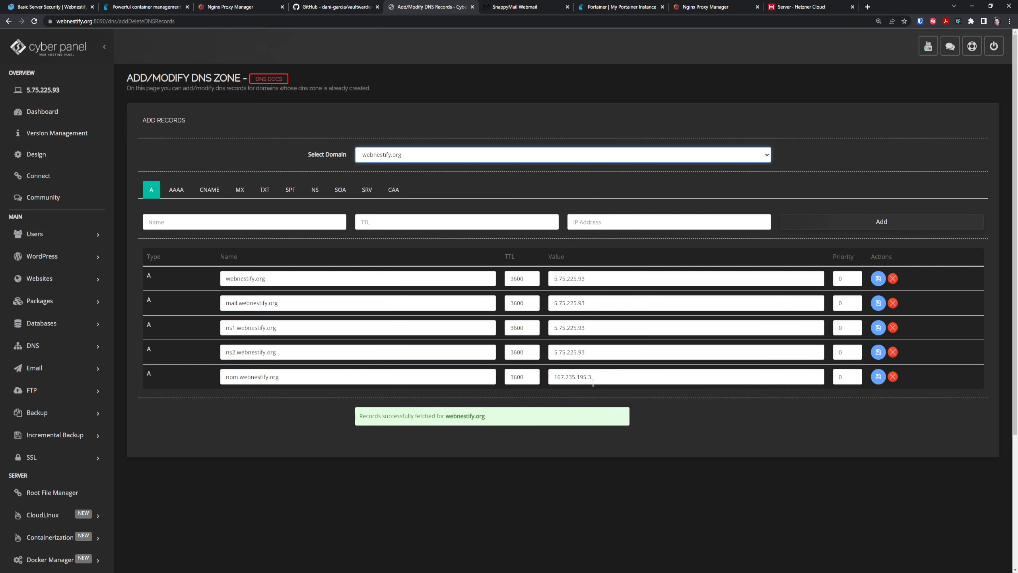
Request a Let's Encrypt certificate for npm.webnestify.org, retrying the reachability test and accepting the terms.
{"action": "left_click", "coordinate": [725, 8]}
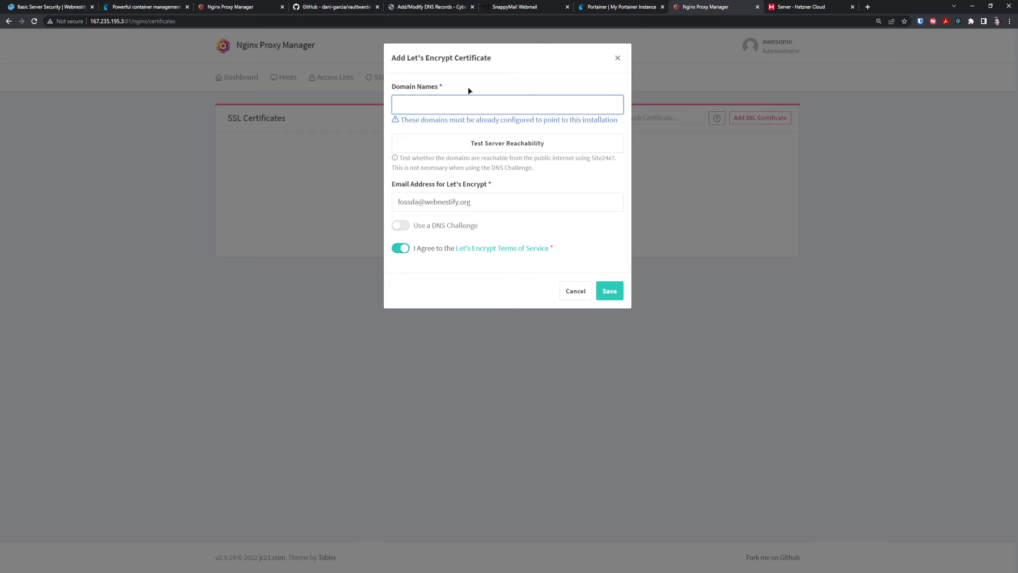
{"action": "type", "text": "npm.webnestify.org"}
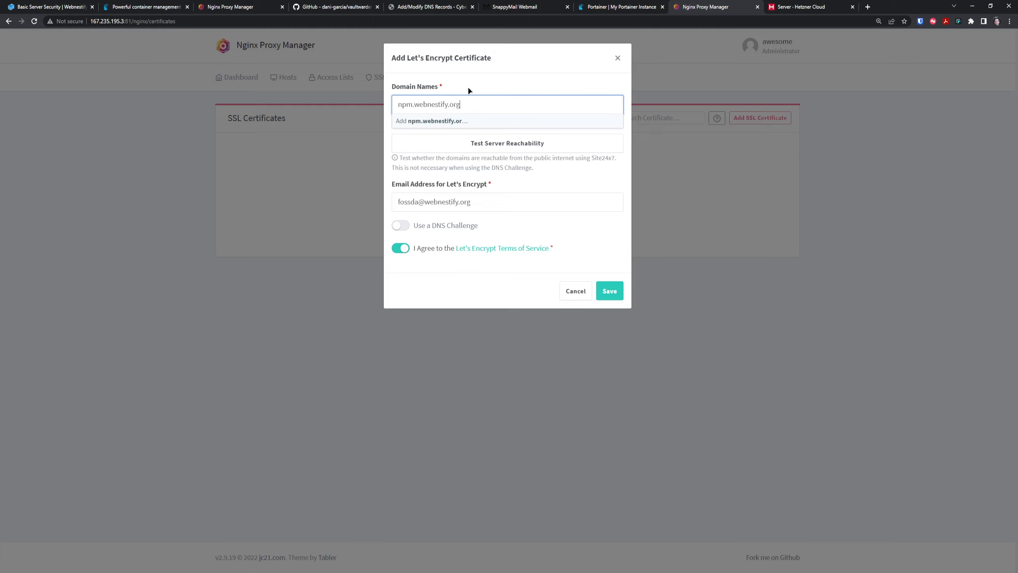
{"action": "key", "text": "Return"}
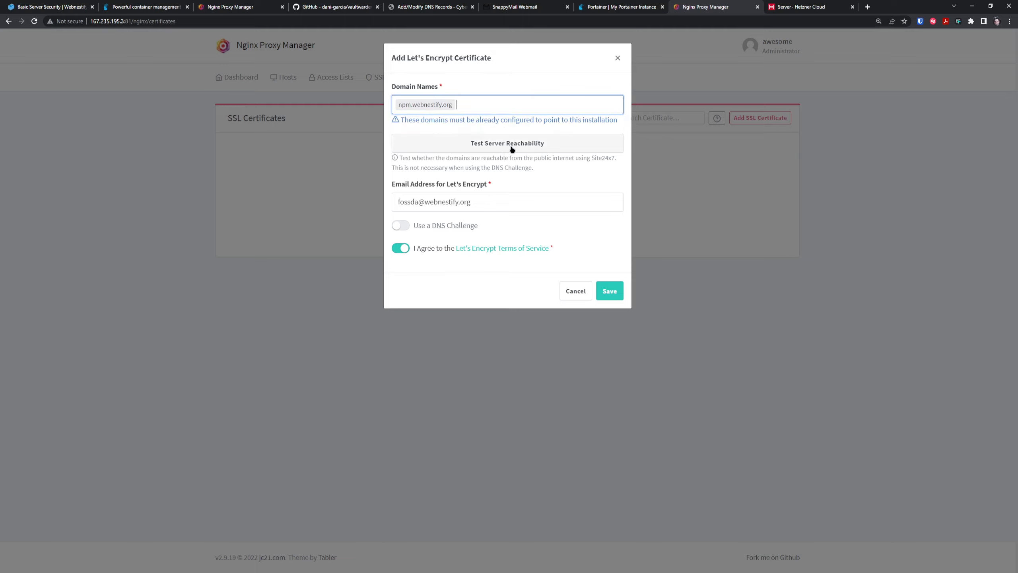
{"action": "left_click", "coordinate": [511, 147]}
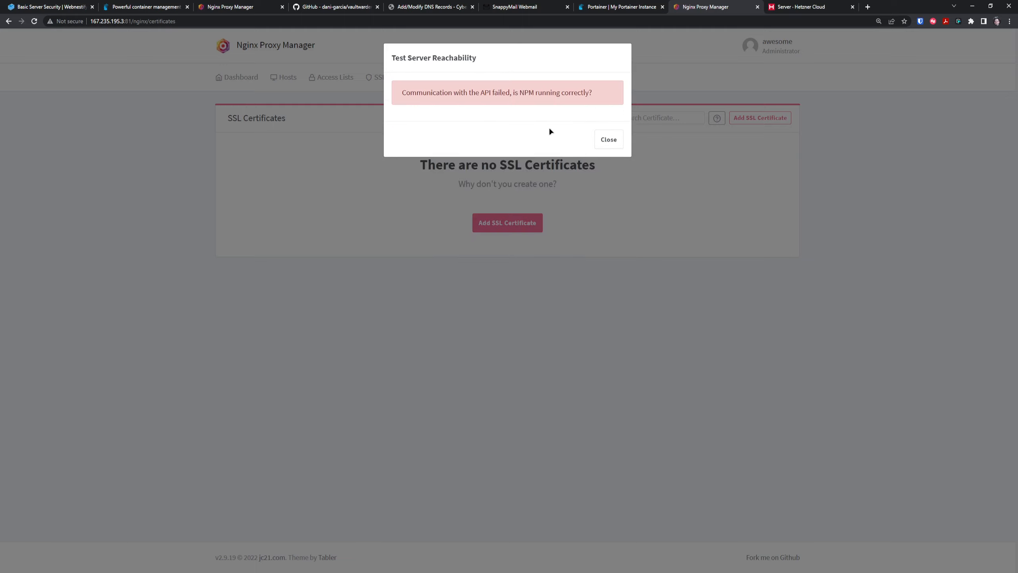
{"action": "left_click", "coordinate": [612, 141]}
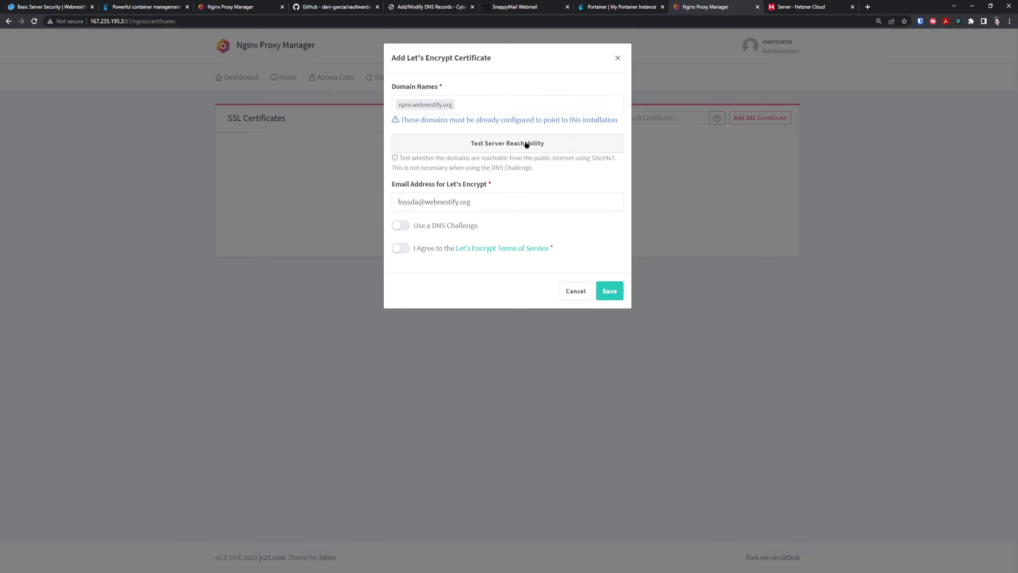
{"action": "left_click", "coordinate": [528, 141]}
{"action": "left_click", "coordinate": [607, 141]}
{"action": "left_click", "coordinate": [507, 145]}
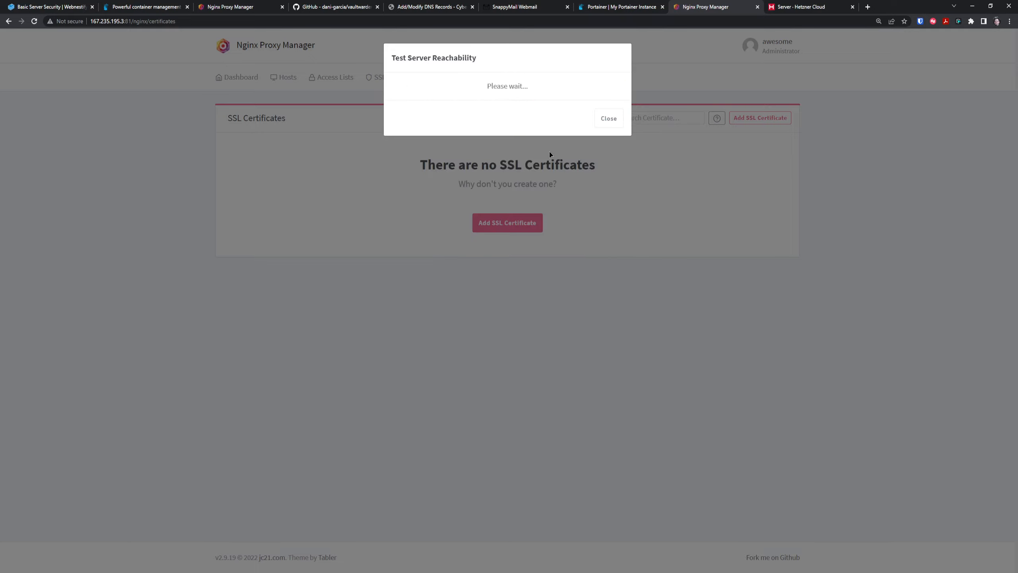
{"action": "left_click", "coordinate": [608, 141]}
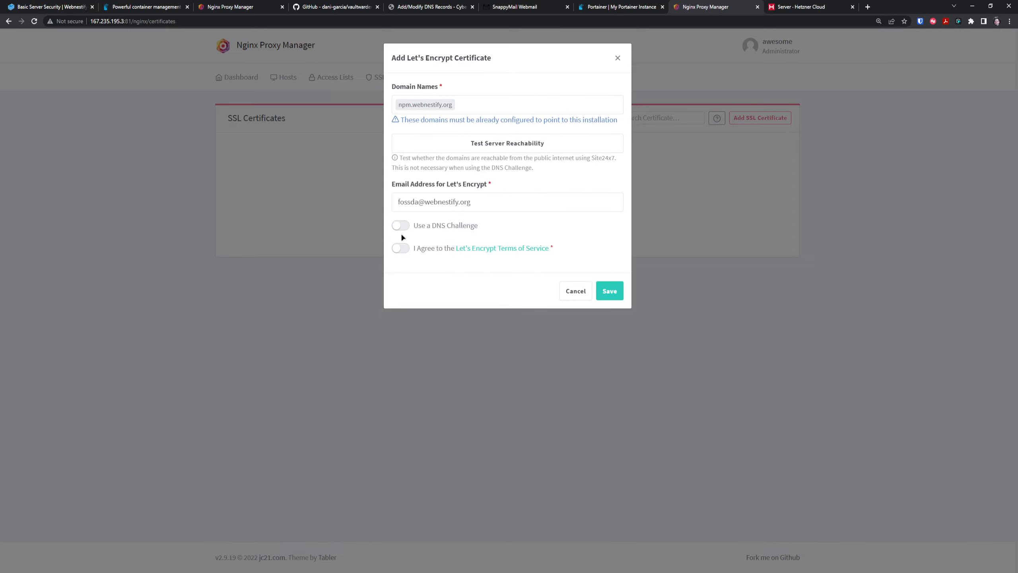
{"action": "left_click", "coordinate": [401, 248]}
{"action": "left_click", "coordinate": [609, 295]}
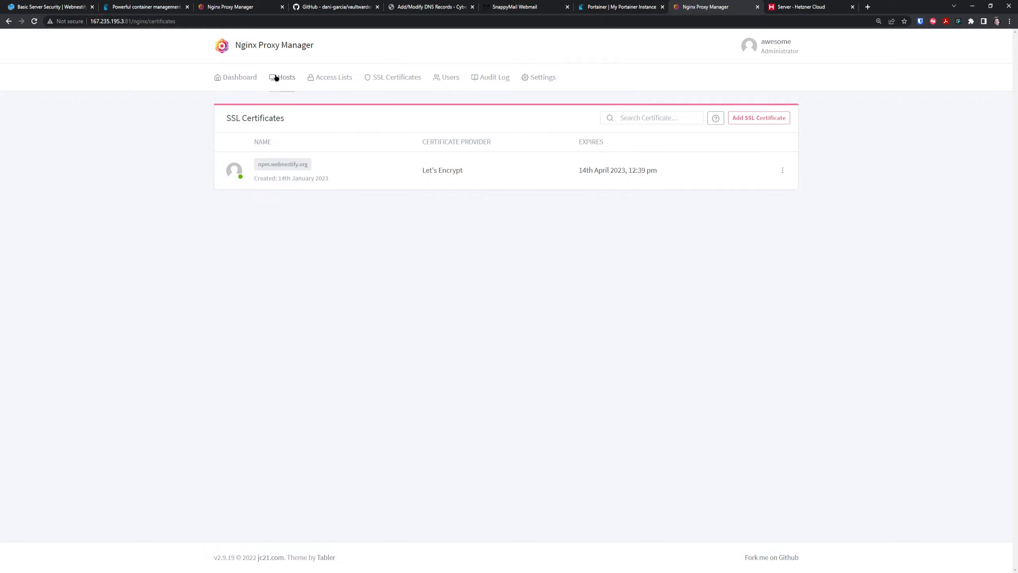
From the Nginx Proxy Manager dashboard, go to Proxy Hosts and start adding a new proxy host.
{"action": "left_click", "coordinate": [286, 83]}
{"action": "left_click", "coordinate": [254, 81]}
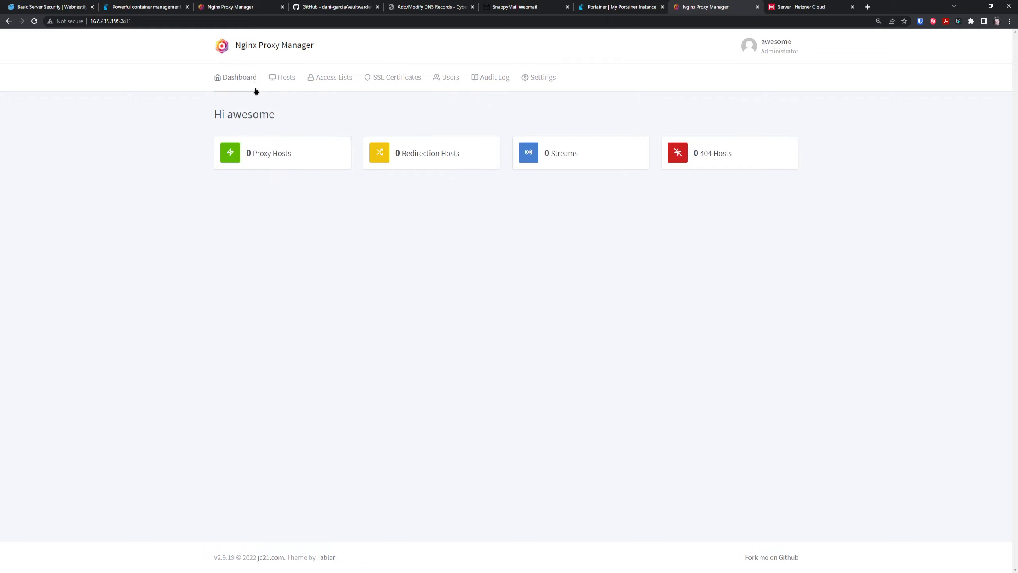
{"action": "left_click", "coordinate": [271, 157]}
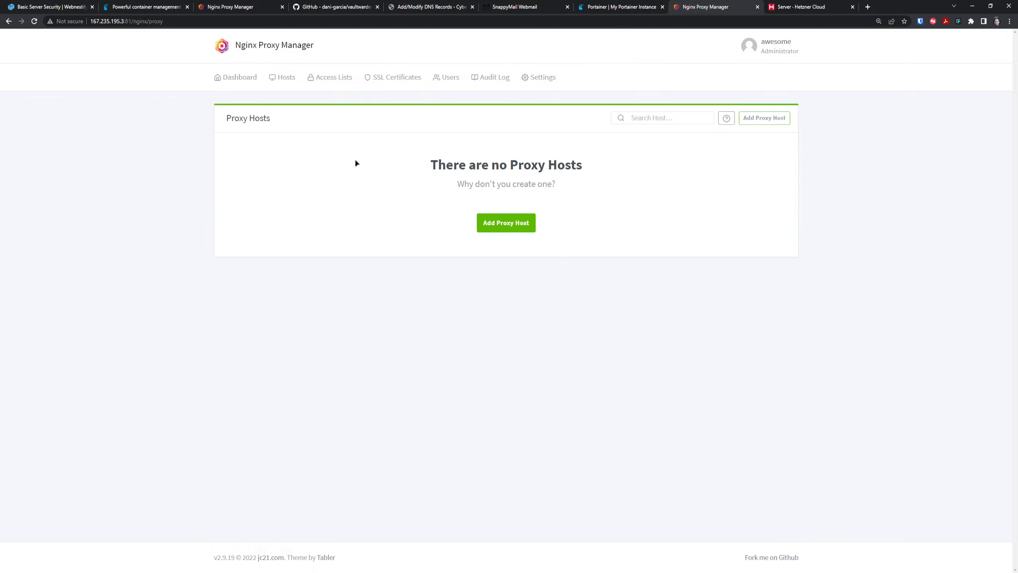
{"action": "left_click", "coordinate": [511, 224]}
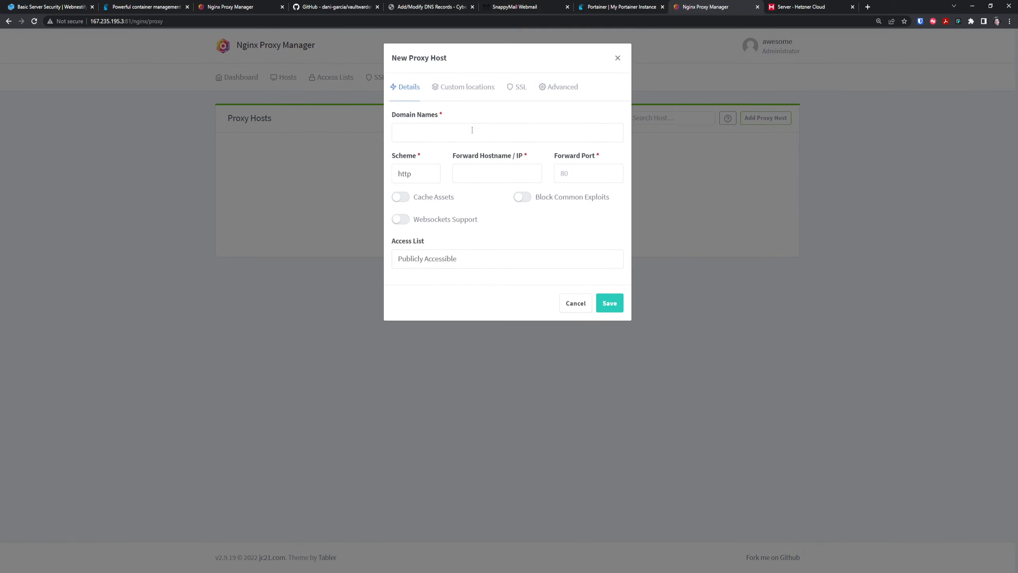
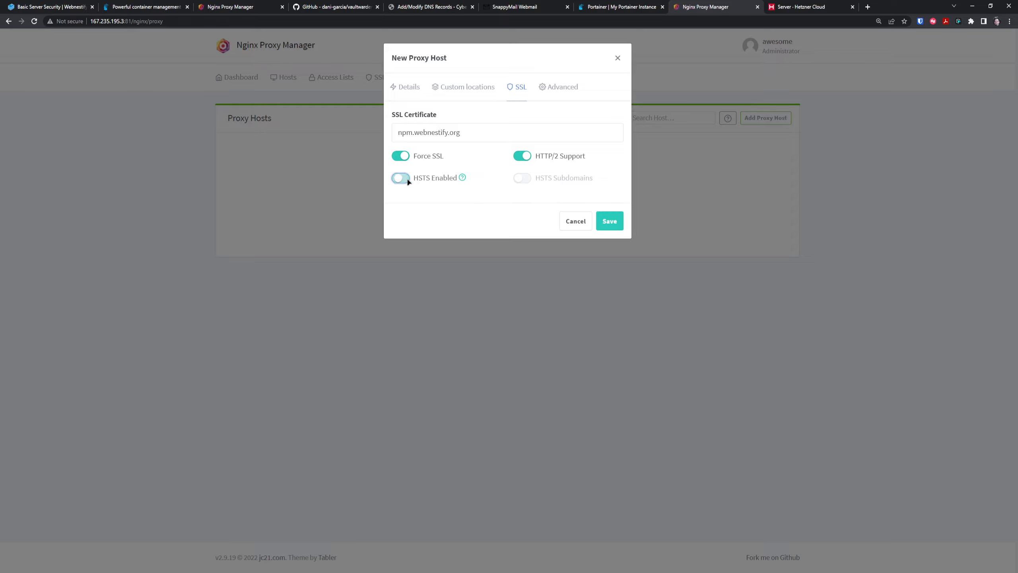
Save the npm.webnestify.org proxy host with its Force SSL and HTTP/2 settings.
{"action": "left_click", "coordinate": [606, 223]}
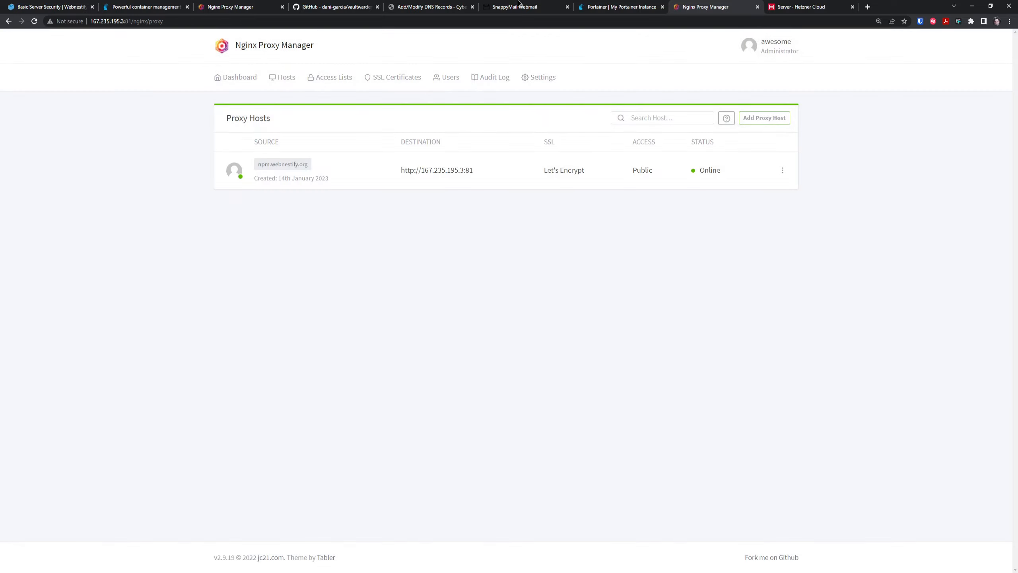
{"action": "left_click", "coordinate": [292, 163]}
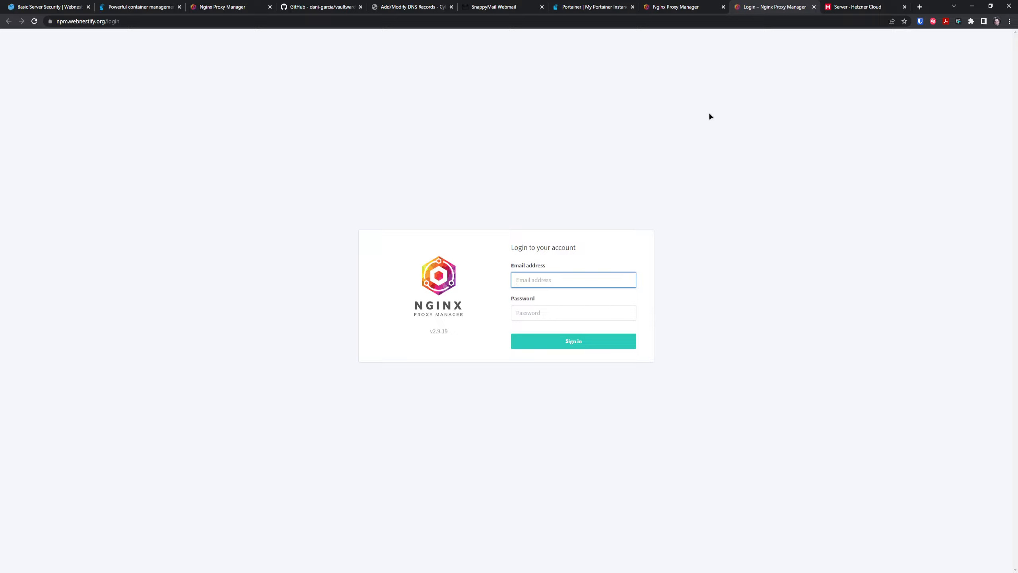
{"action": "left_click", "coordinate": [50, 22]}
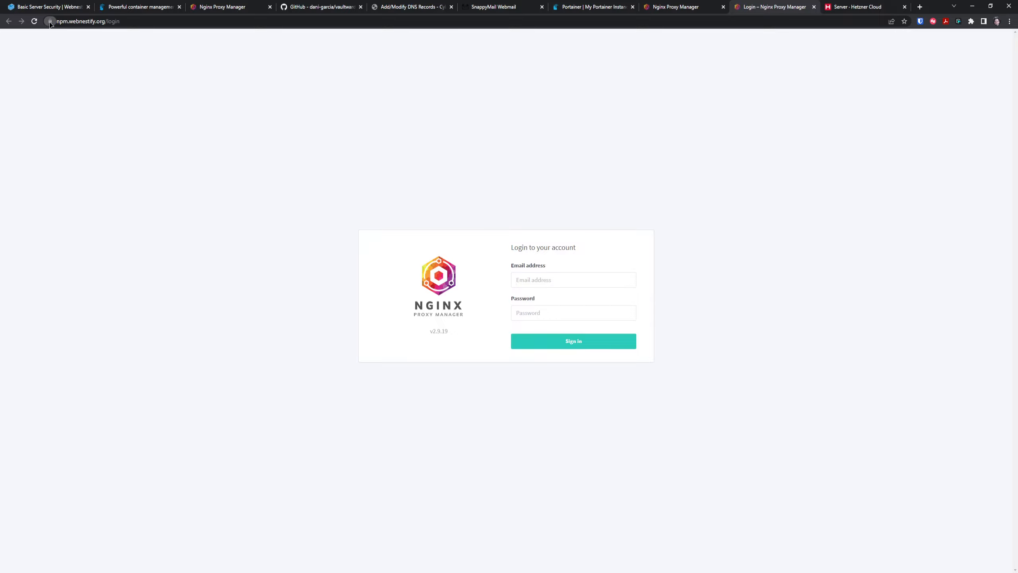
{"action": "left_click", "coordinate": [561, 279]}
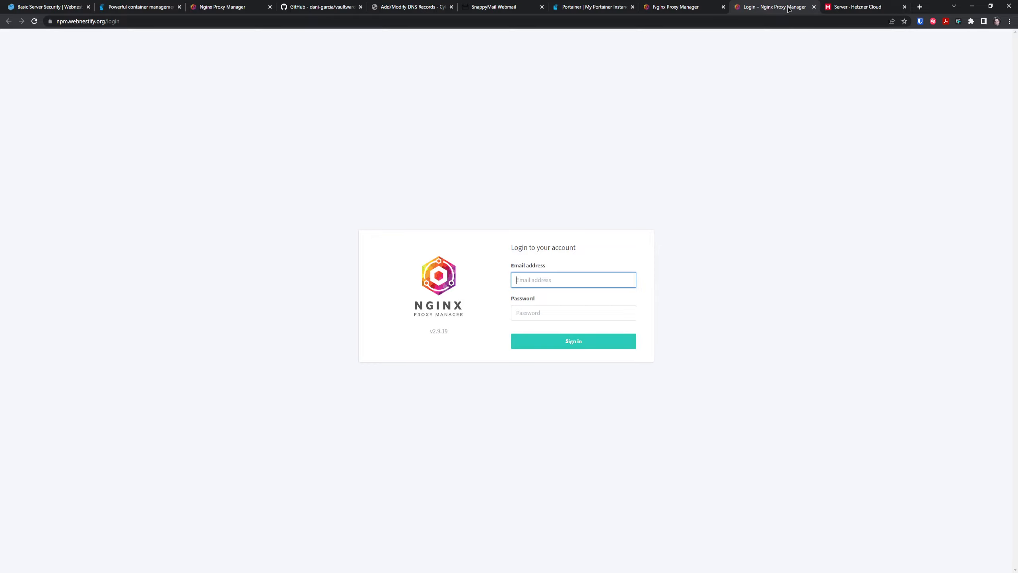
{"action": "left_click", "coordinate": [813, 7]}
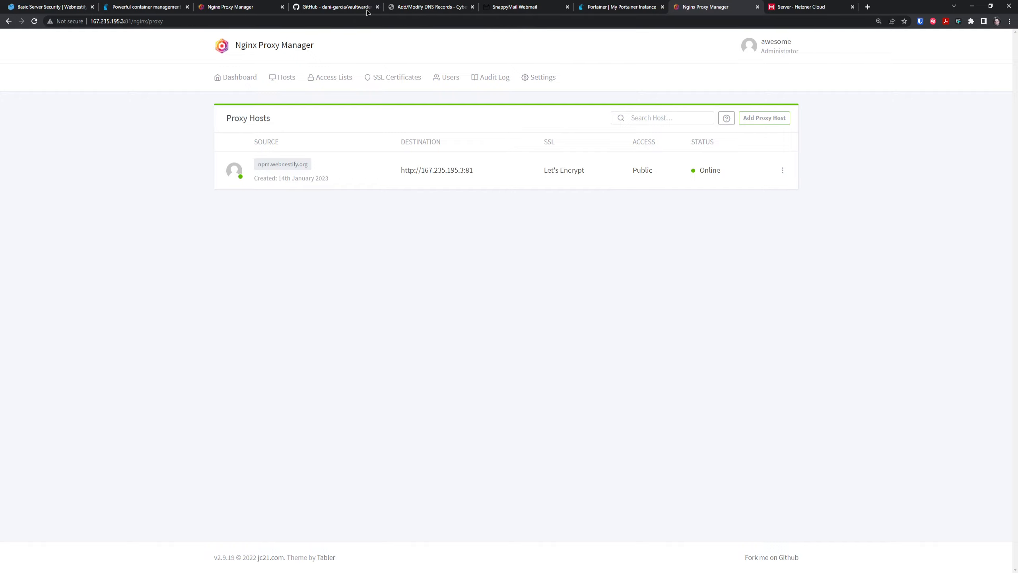
Add a 'vault' A record pointing to 167.235.195.3 with TTL 3600 in CyberPanel.
{"action": "left_click", "coordinate": [419, 6]}
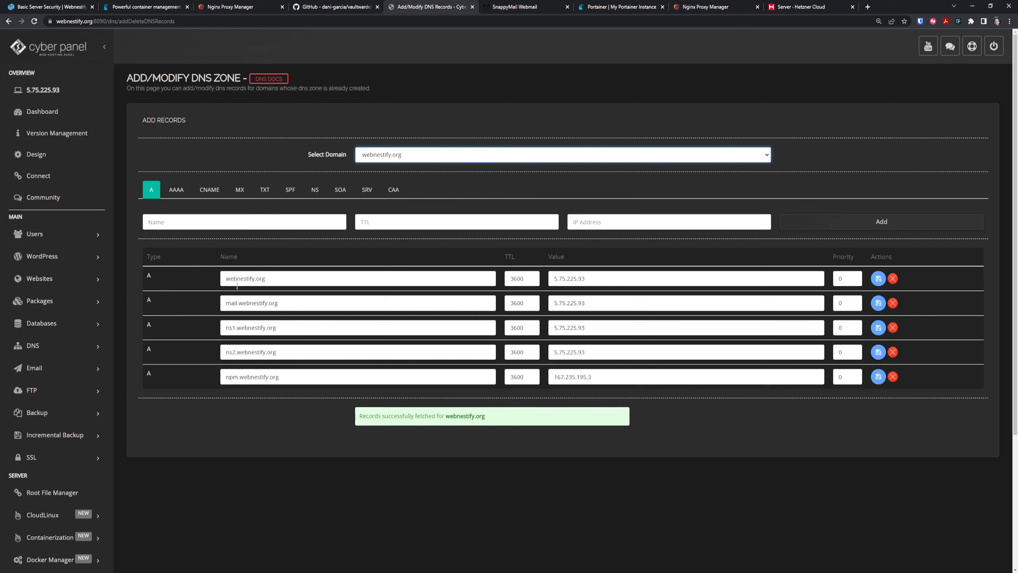
{"action": "left_click", "coordinate": [242, 220]}
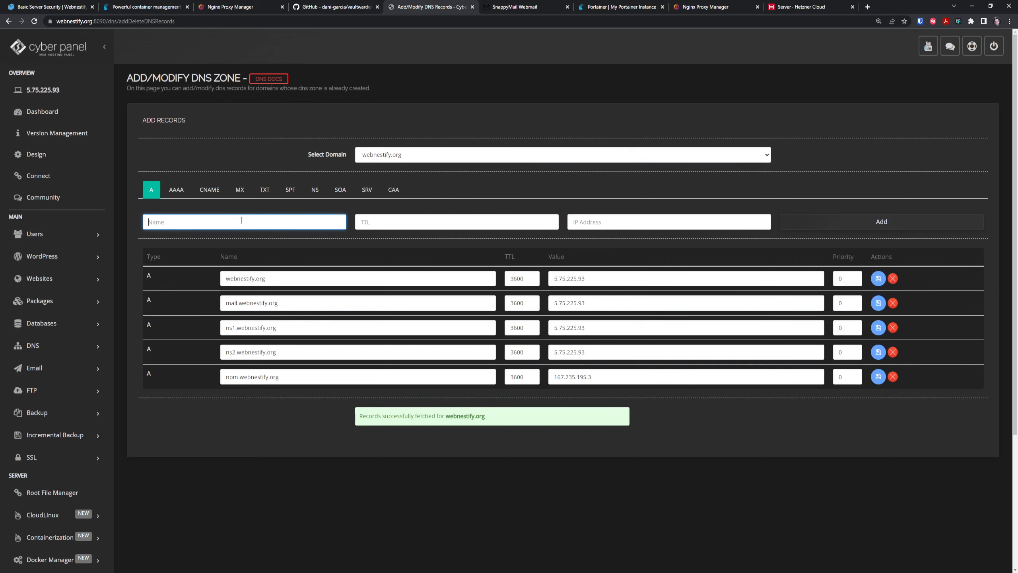
{"action": "type", "text": "vault"}
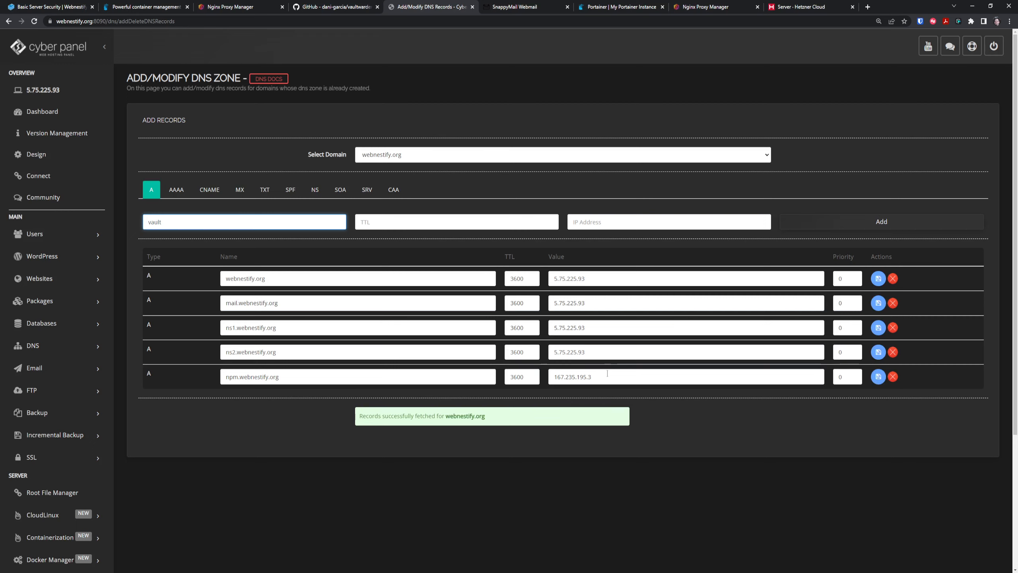
{"action": "left_click_drag", "start_coordinate": [592, 377], "coordinate": [554, 377]}
{"action": "key", "text": "ctrl+c"}
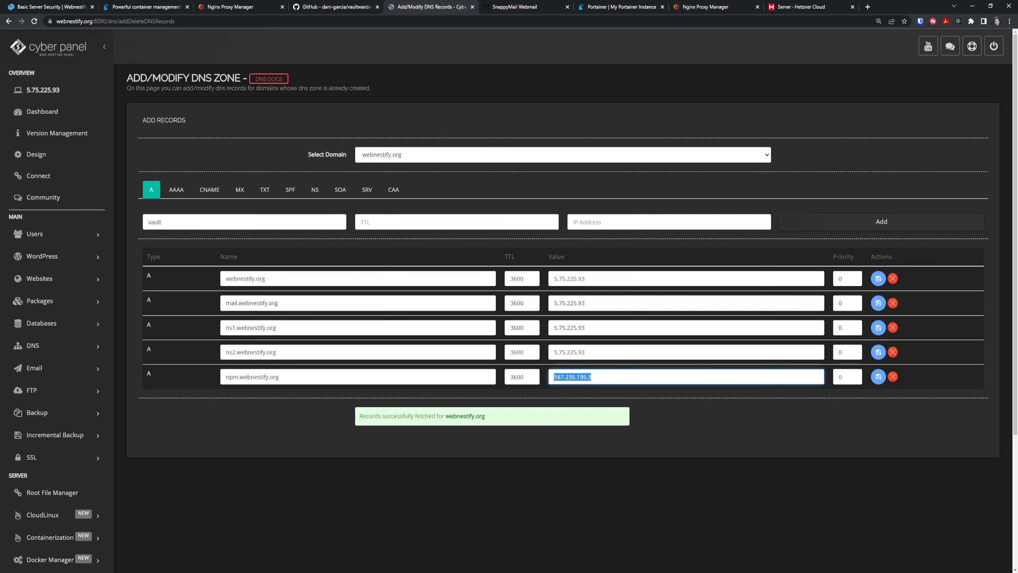
{"action": "left_click", "coordinate": [506, 219]}
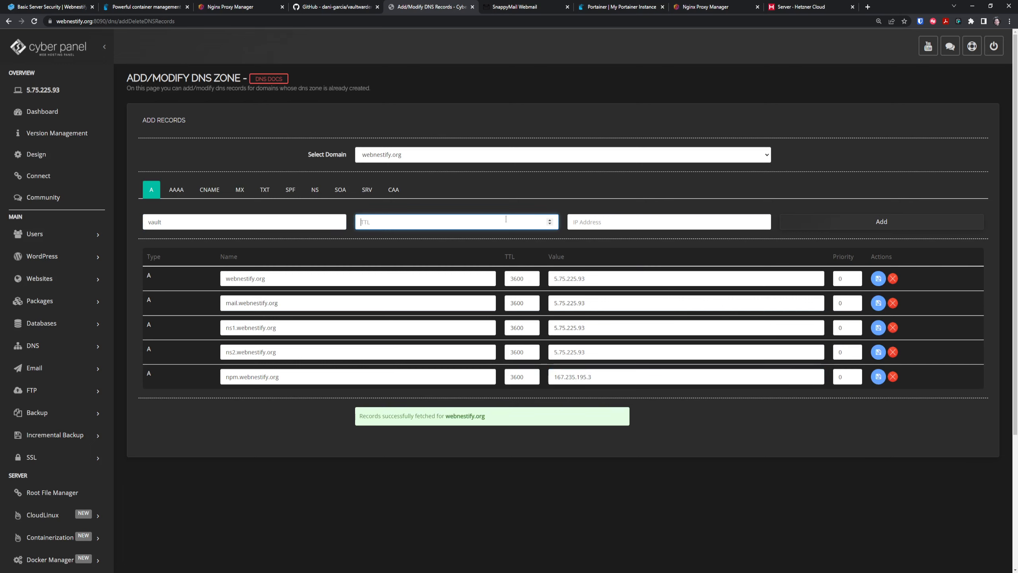
{"action": "type", "text": "3600"}
{"action": "left_click", "coordinate": [618, 215]}
{"action": "key", "text": "ctrl+v"}
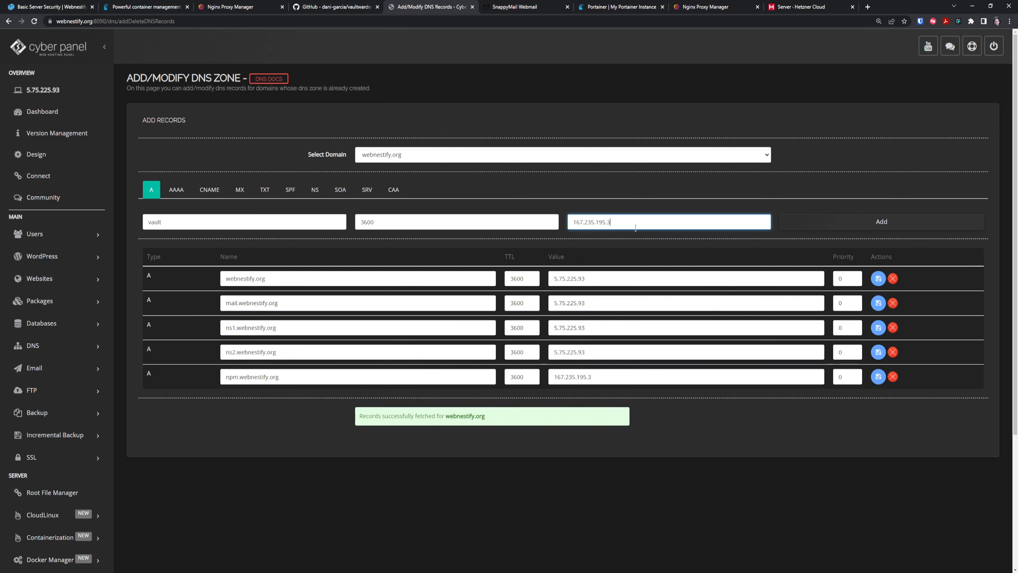
{"action": "left_click", "coordinate": [849, 221]}
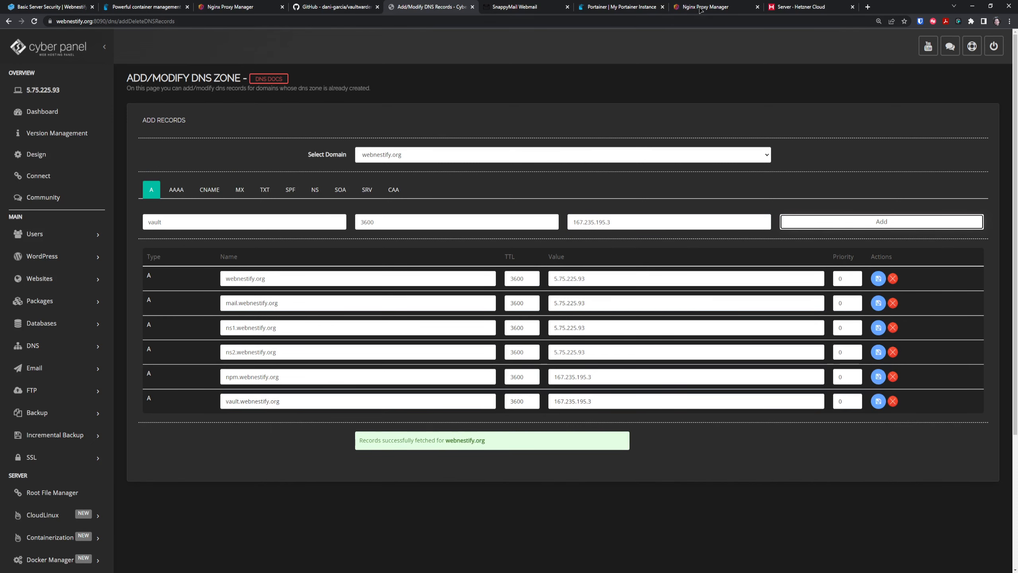
{"action": "left_click", "coordinate": [715, 8]}
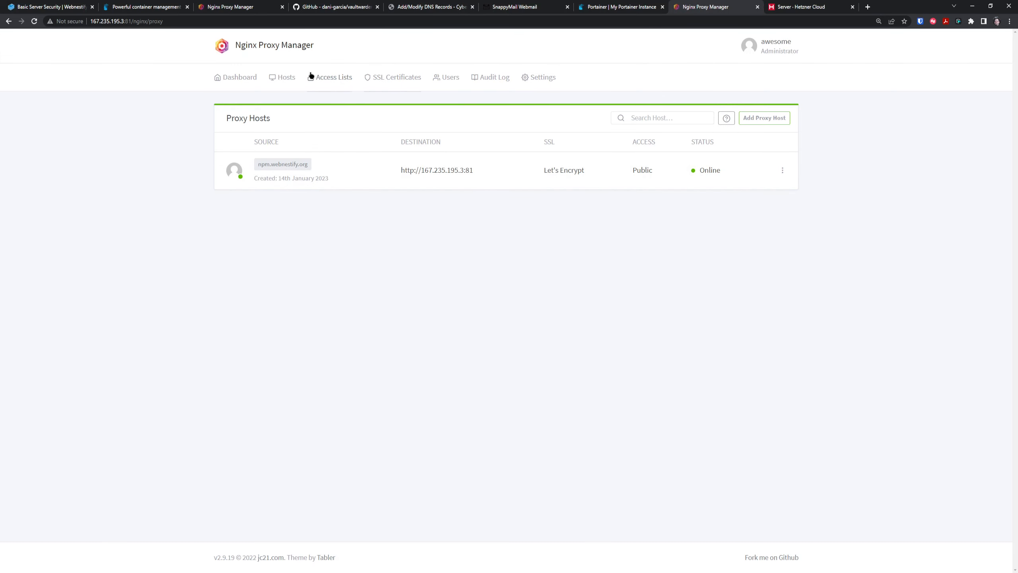
Request a Let's Encrypt certificate for vault.webnestify.org, agreeing to the terms of service.
{"action": "left_click", "coordinate": [413, 80]}
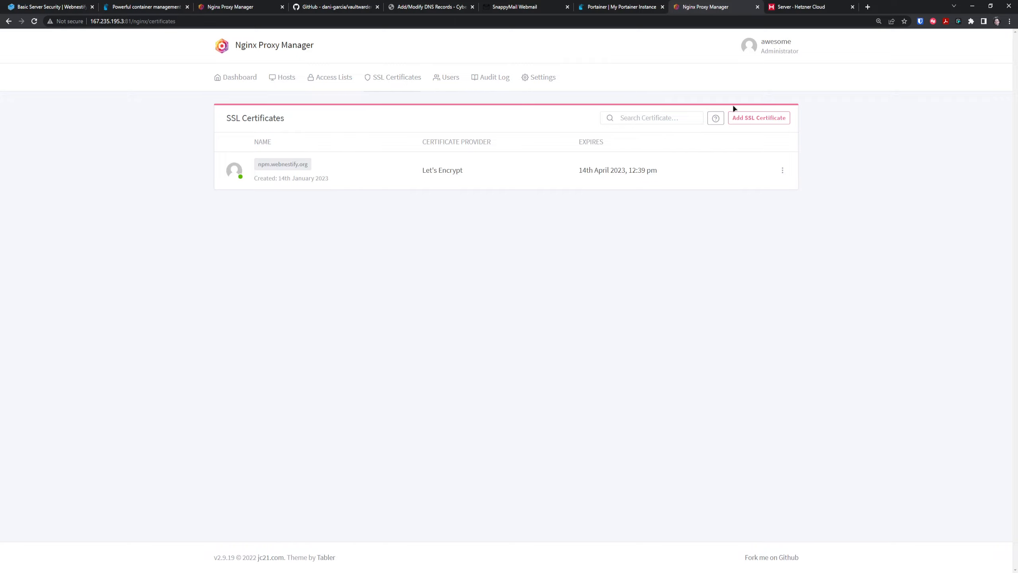
{"action": "left_click", "coordinate": [757, 118]}
{"action": "left_click", "coordinate": [774, 140]}
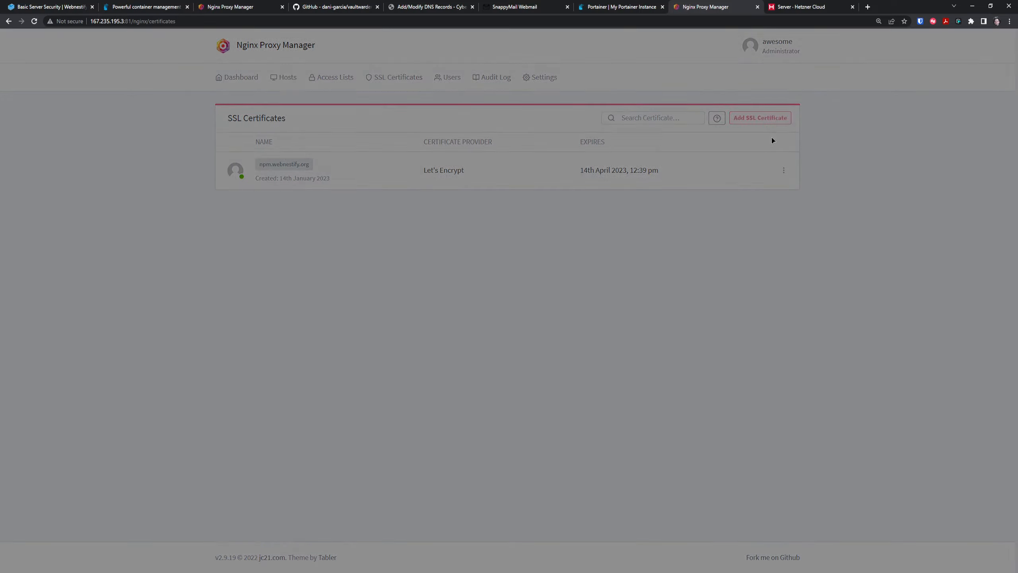
{"action": "left_click", "coordinate": [470, 100]}
{"action": "type", "text": "vau"}
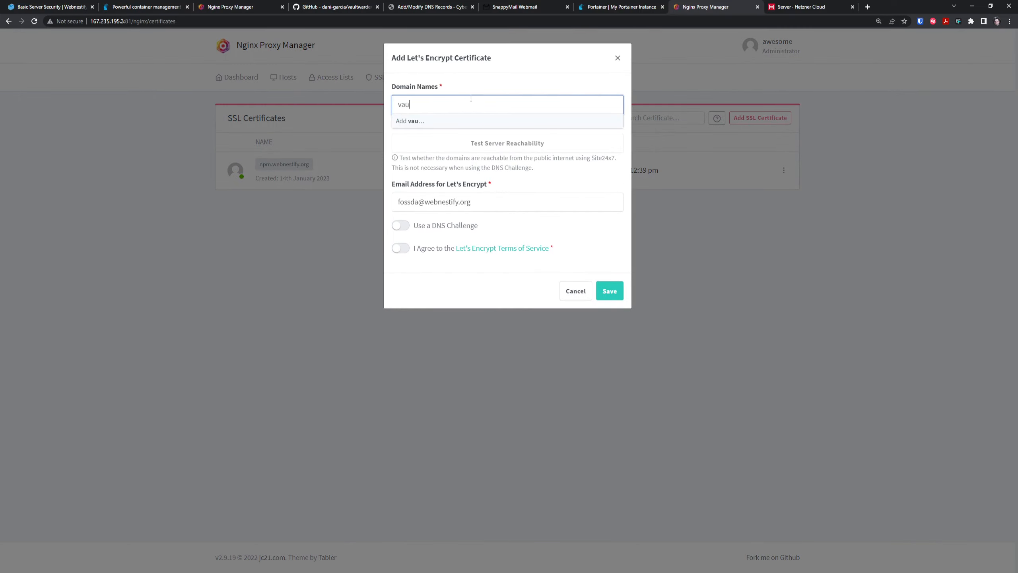
{"action": "type", "text": "lt.webnestify.org"}
{"action": "key", "text": "Return"}
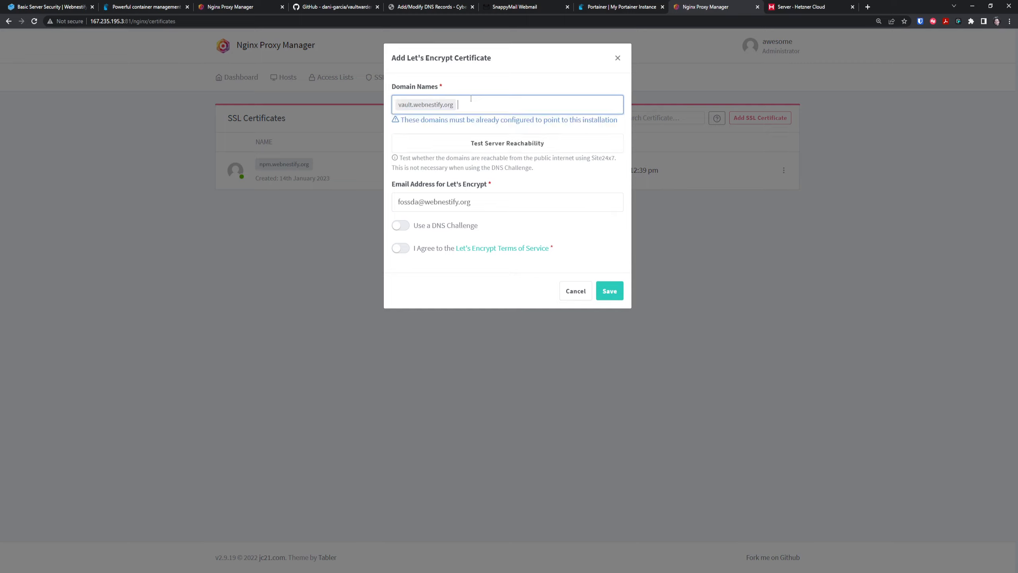
{"action": "left_click", "coordinate": [400, 248]}
{"action": "left_click", "coordinate": [609, 291]}
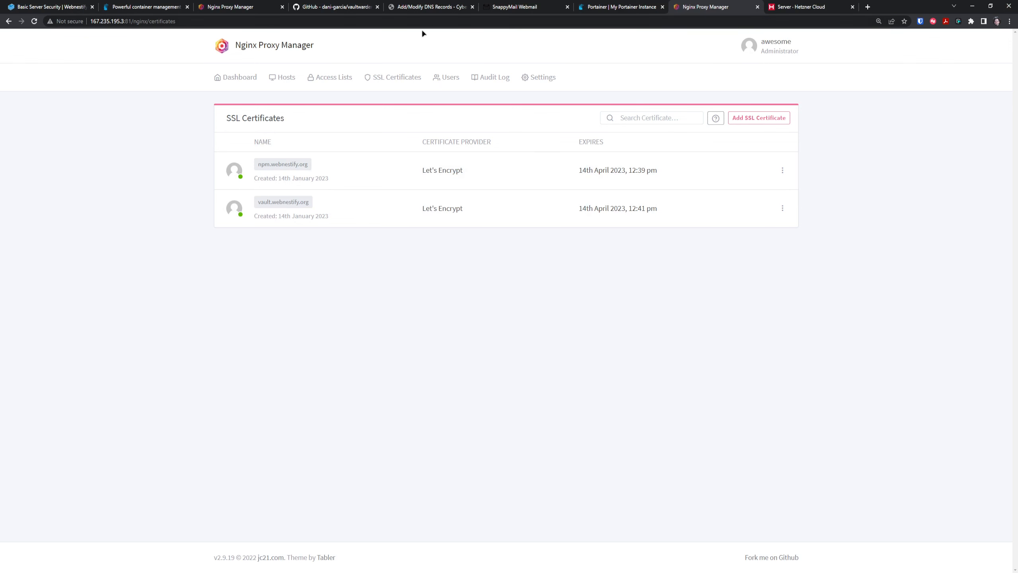
Browse the vaultwarden GitHub repository with enlarged text, briefly checking its docker folder.
{"action": "left_click", "coordinate": [325, 5]}
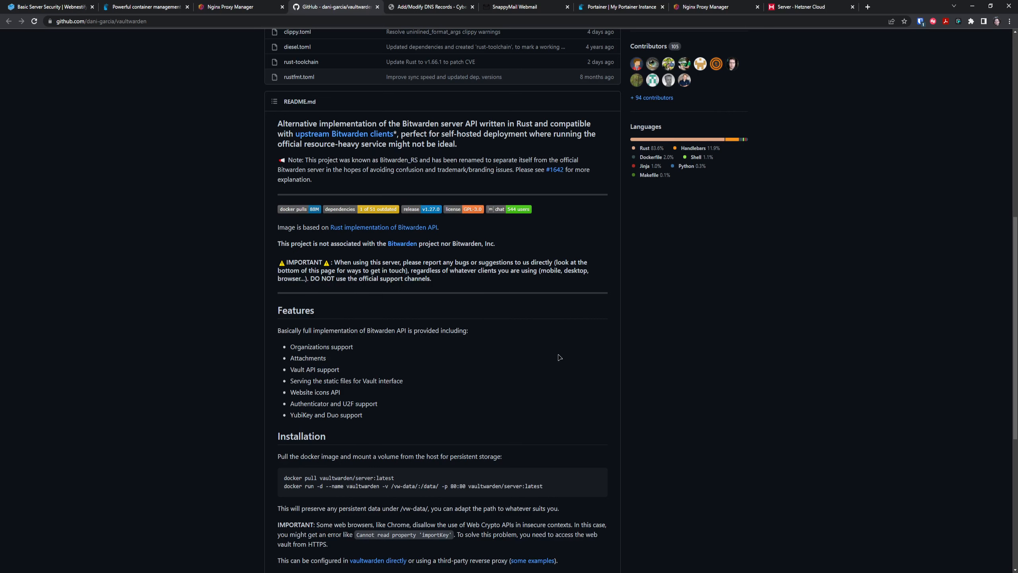
{"action": "key", "text": "ctrl+plus"}
{"action": "key", "text": "ctrl+plus"}
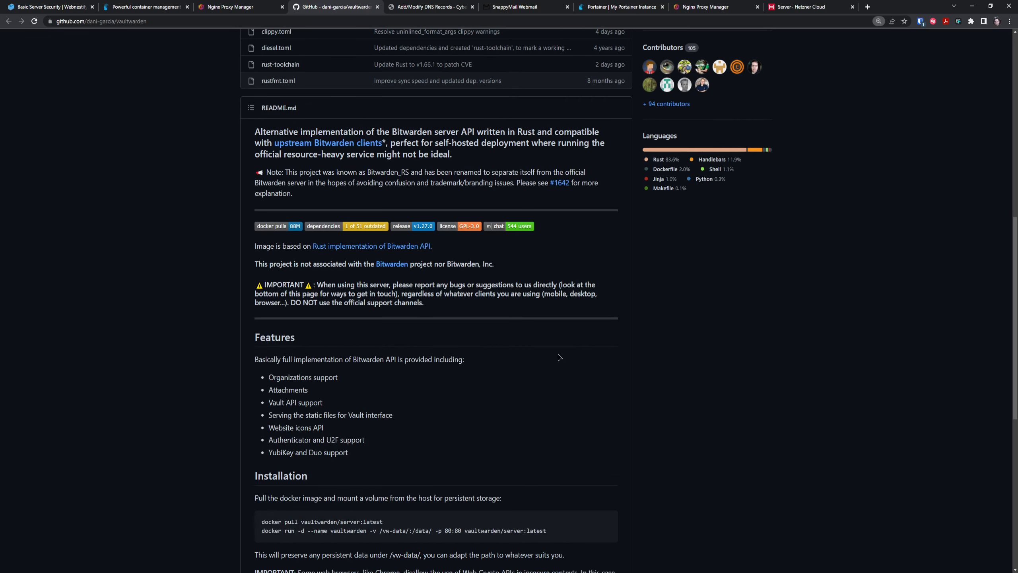
{"action": "scroll", "coordinate": [567, 343], "scroll_direction": "up", "scroll_amount": 2}
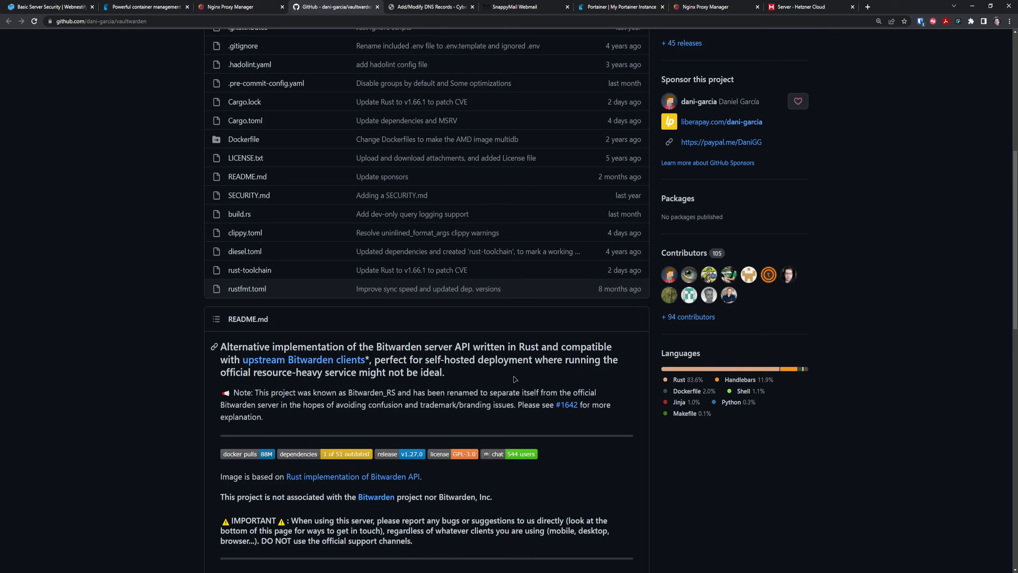
{"action": "scroll", "coordinate": [515, 379], "scroll_direction": "up", "scroll_amount": 5}
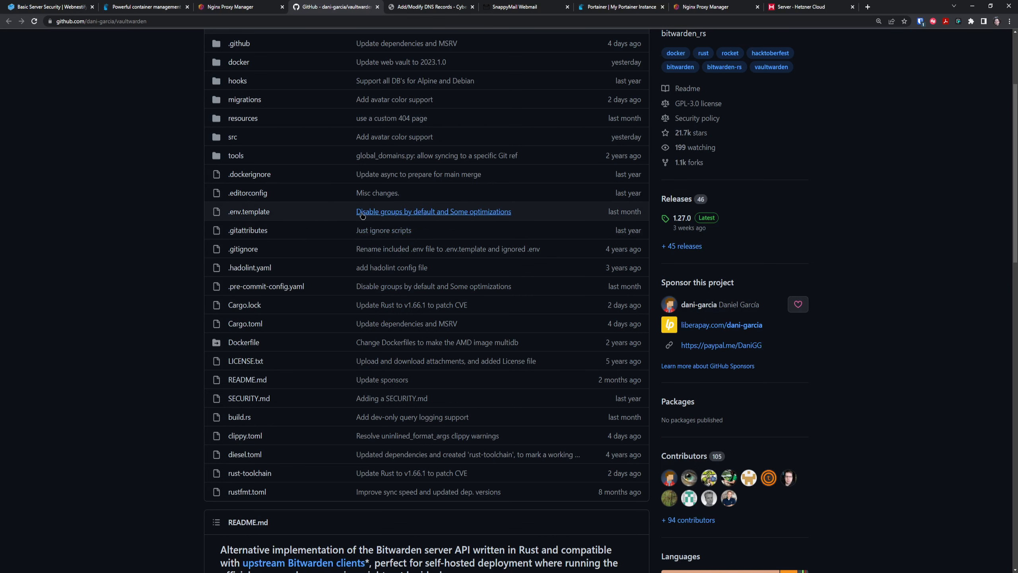
{"action": "scroll", "coordinate": [132, 357], "scroll_direction": "up", "scroll_amount": 3}
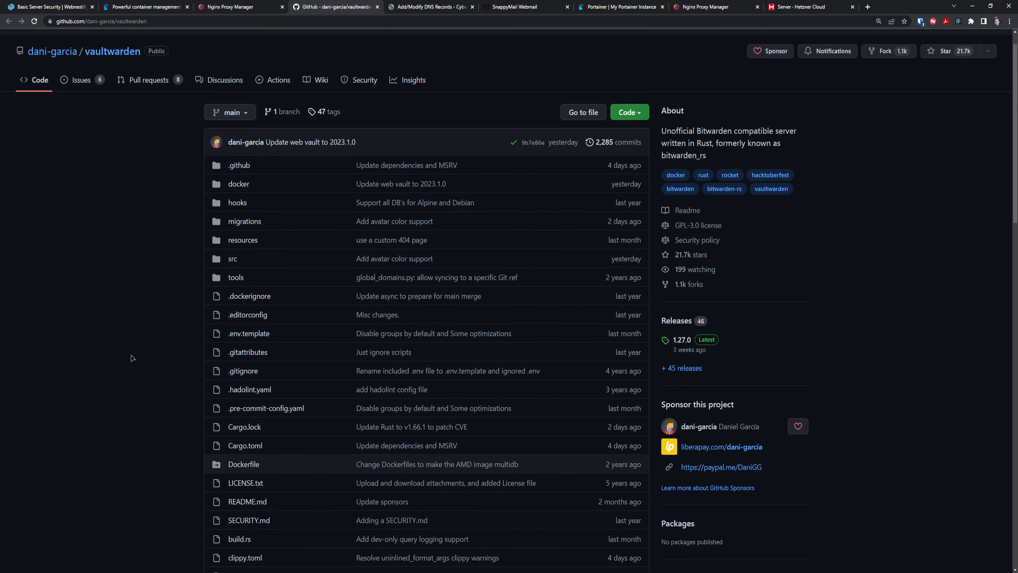
{"action": "left_click", "coordinate": [239, 185]}
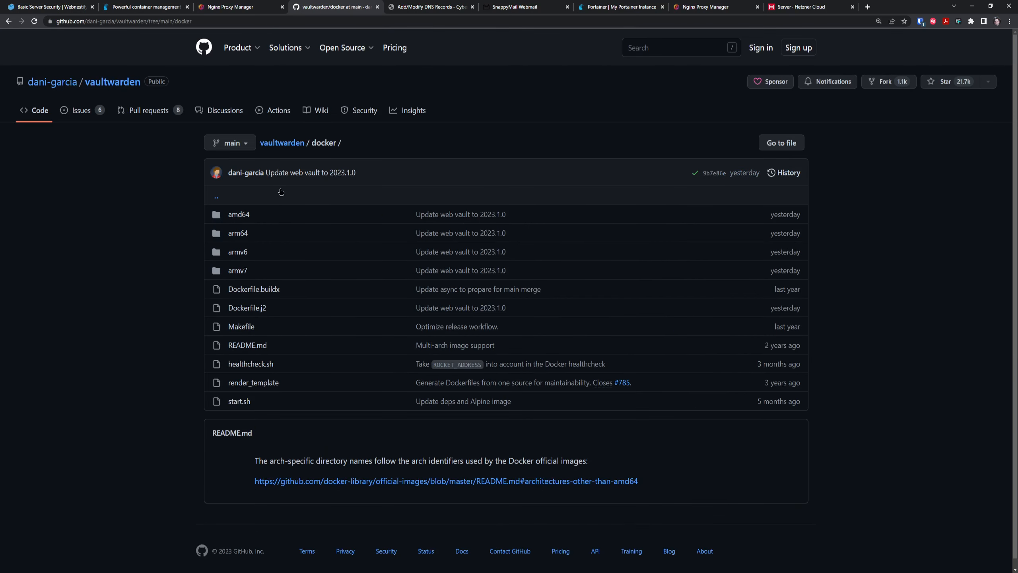
{"action": "left_click", "coordinate": [8, 21]}
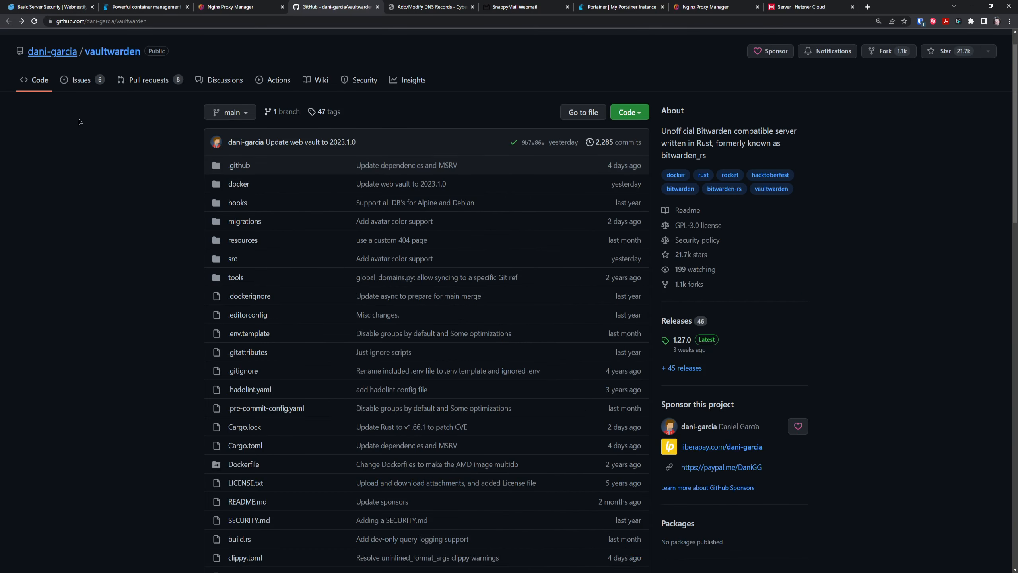
{"action": "scroll", "coordinate": [117, 287], "scroll_direction": "down", "scroll_amount": 2}
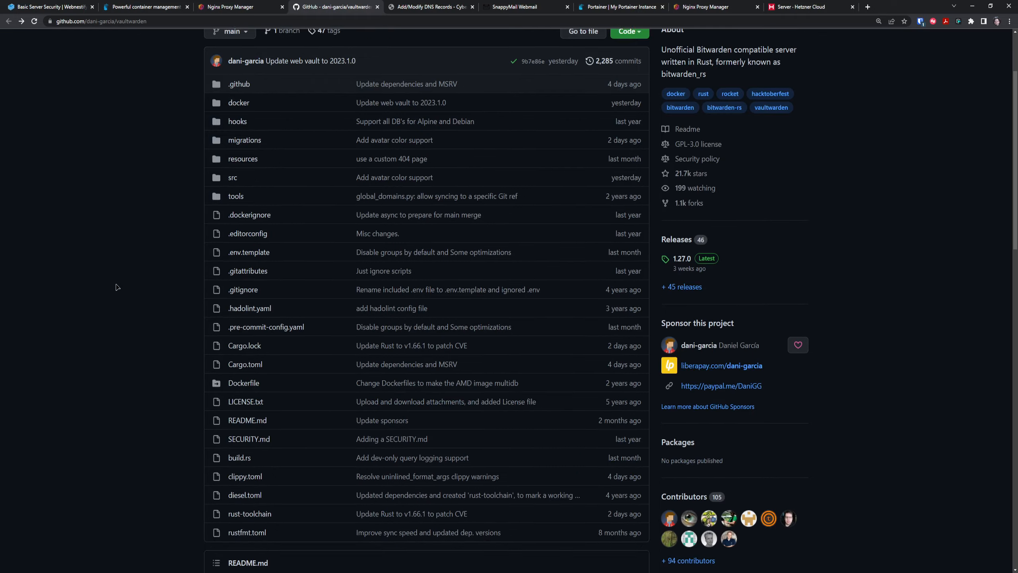
{"action": "scroll", "coordinate": [117, 287], "scroll_direction": "down", "scroll_amount": 20}
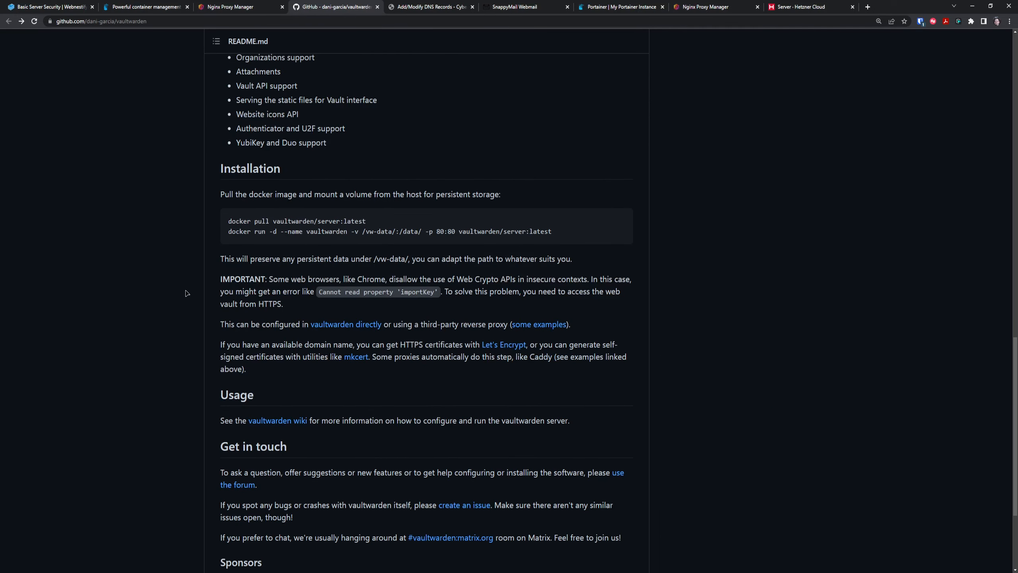
{"action": "scroll", "coordinate": [186, 293], "scroll_direction": "down", "scroll_amount": 5}
{"action": "scroll", "coordinate": [372, 171], "scroll_direction": "up", "scroll_amount": 2}
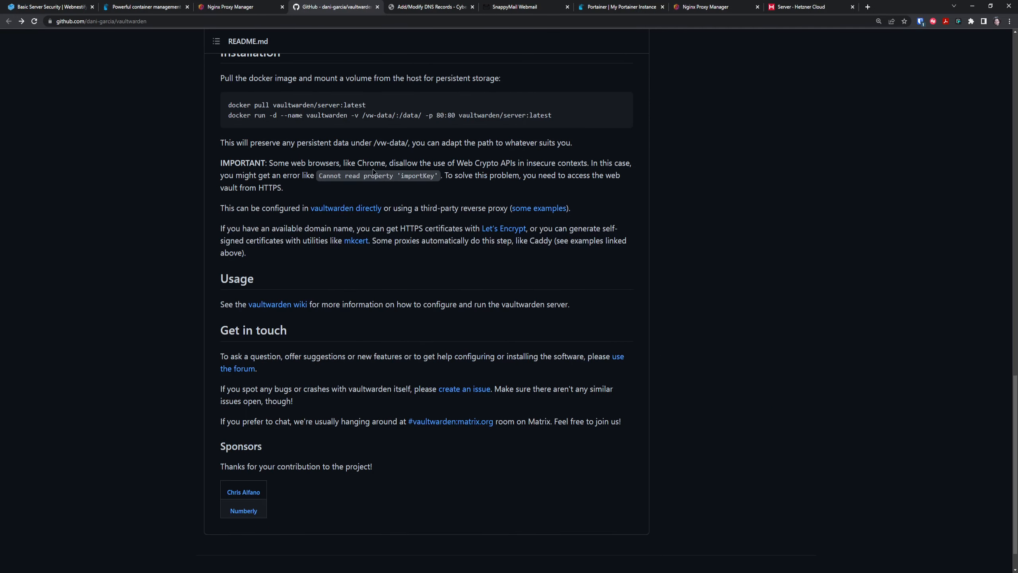
{"action": "scroll", "coordinate": [372, 171], "scroll_direction": "up", "scroll_amount": 1}
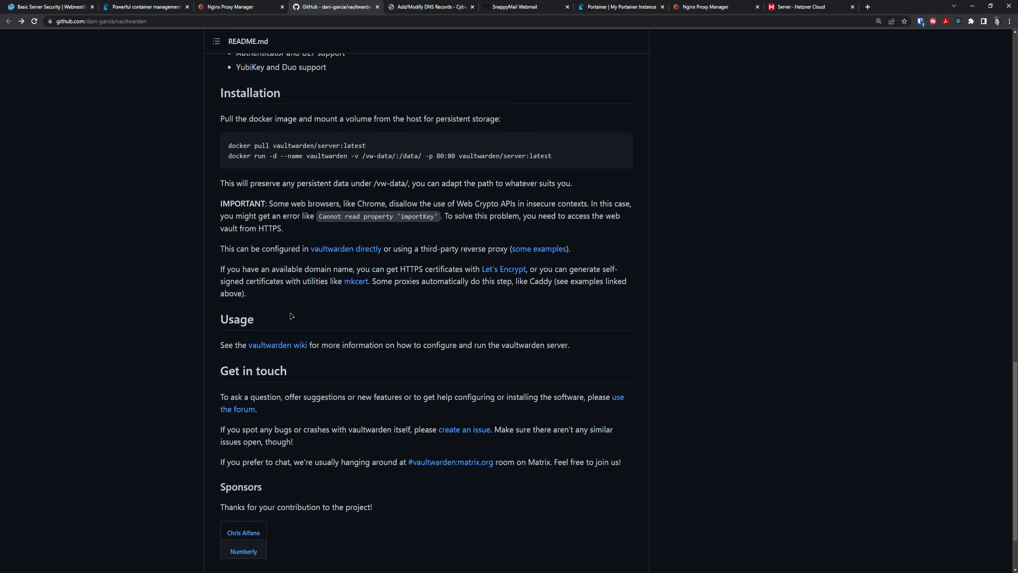
Open the wiki's Using Docker Compose page and copy the example compose file.
{"action": "left_click", "coordinate": [281, 345]}
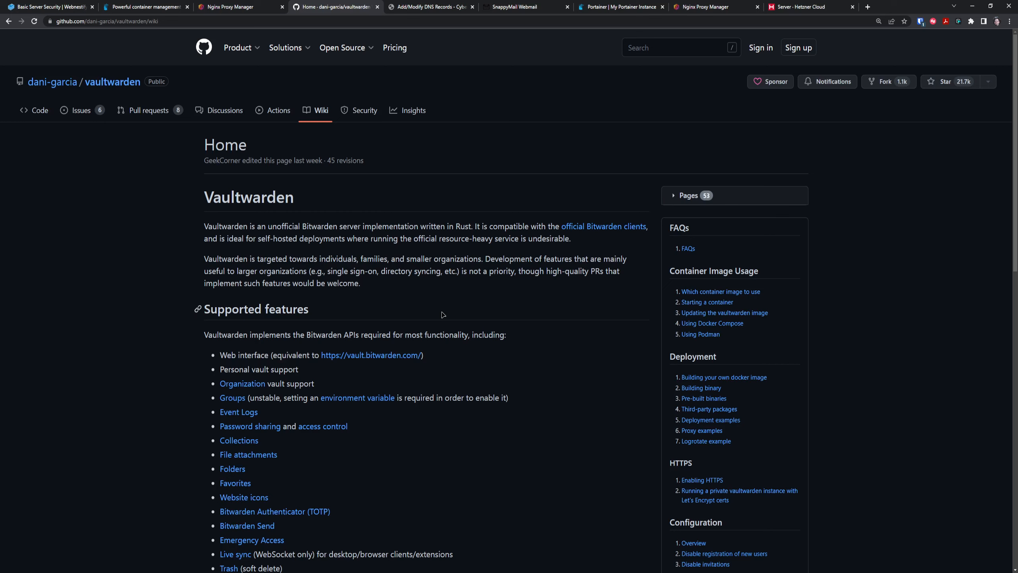
{"action": "key", "text": "ctrl+f"}
{"action": "type", "text": "compose"}
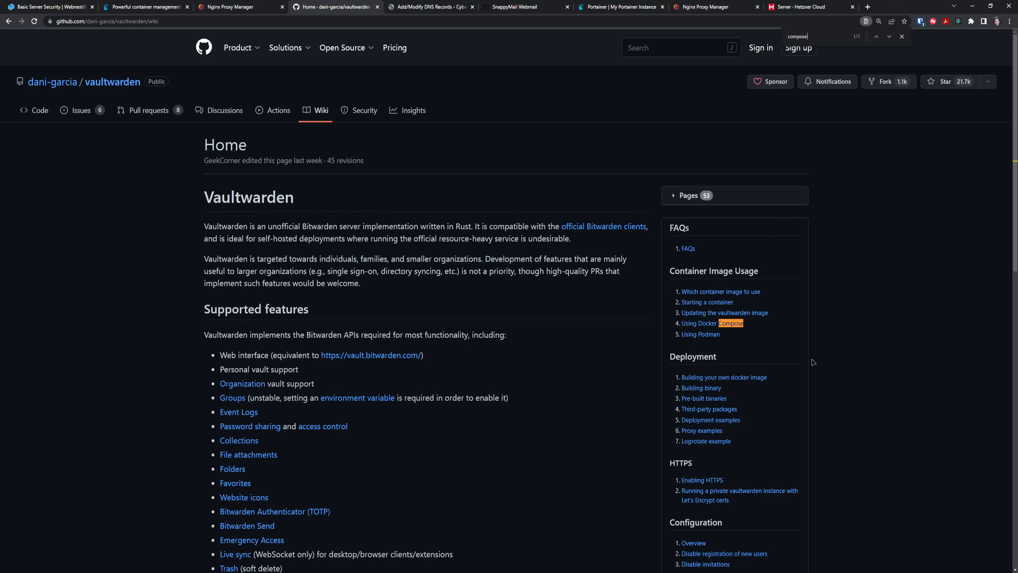
{"action": "left_click", "coordinate": [717, 326]}
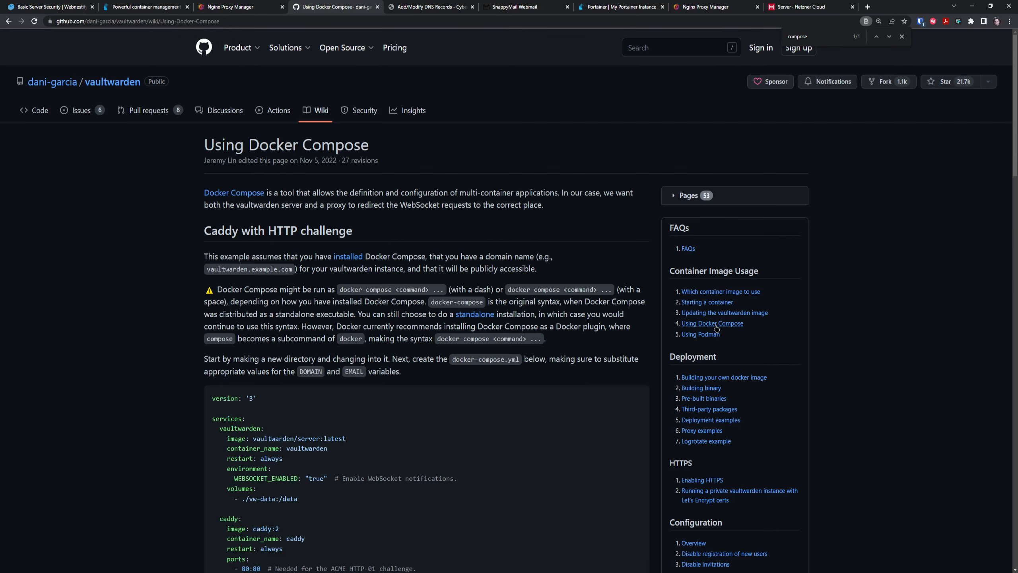
{"action": "scroll", "coordinate": [277, 286], "scroll_direction": "down", "scroll_amount": 4}
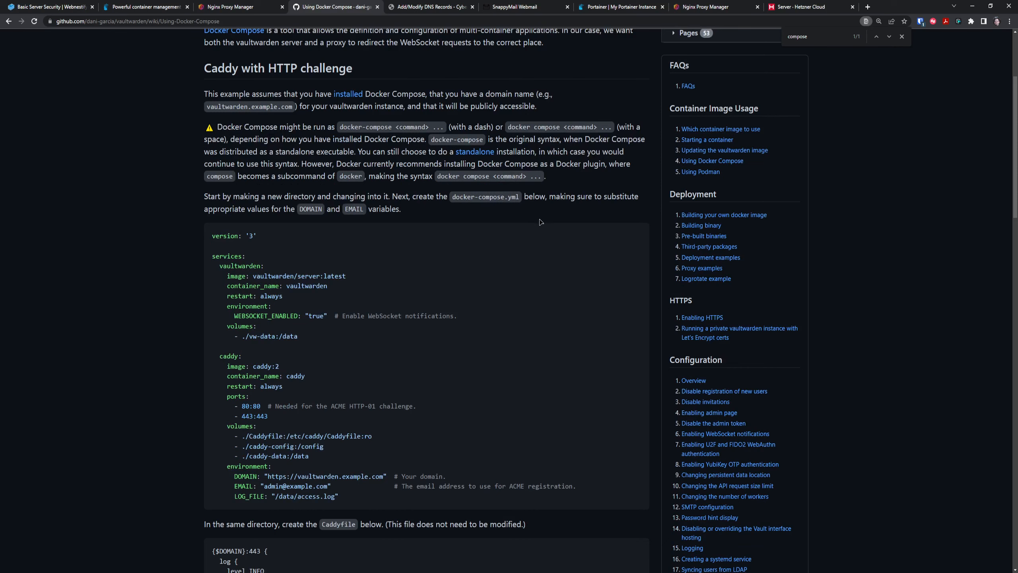
{"action": "left_click", "coordinate": [637, 236]}
Create a Portainer stack named vaultwarden and paste the copied compose file into the editor.
{"action": "left_click", "coordinate": [632, 6]}
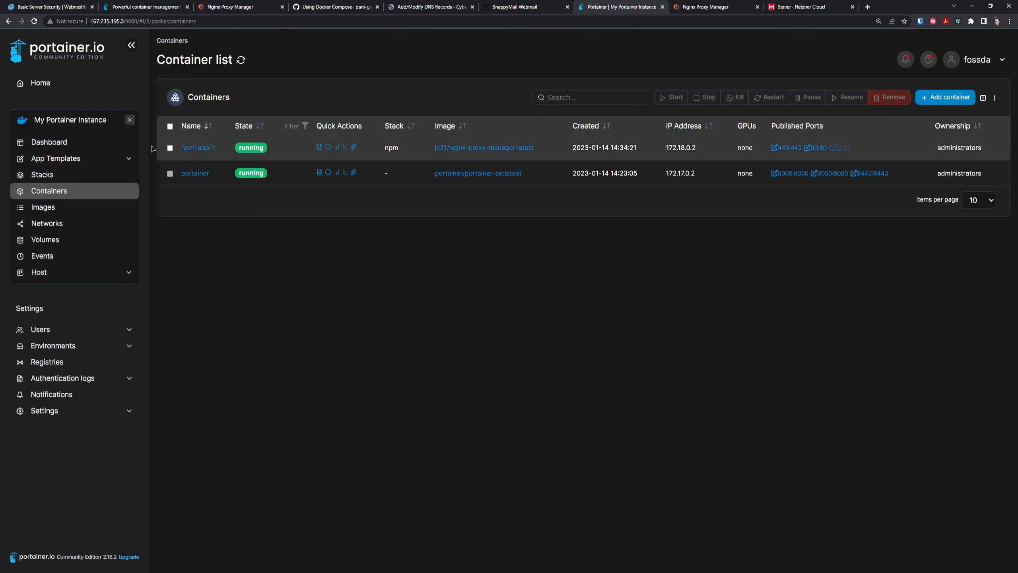
{"action": "left_click", "coordinate": [60, 177]}
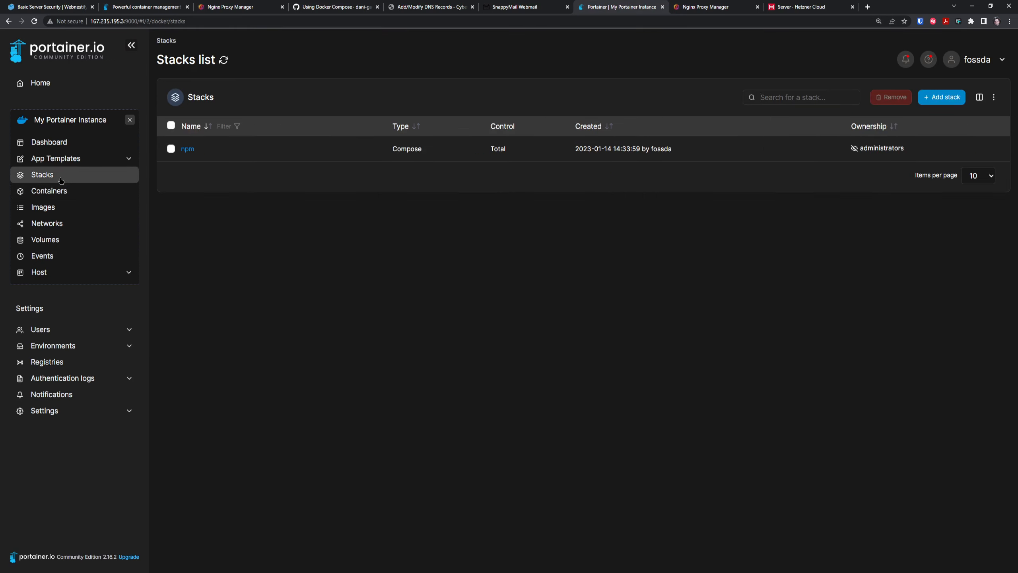
{"action": "left_click", "coordinate": [948, 97]}
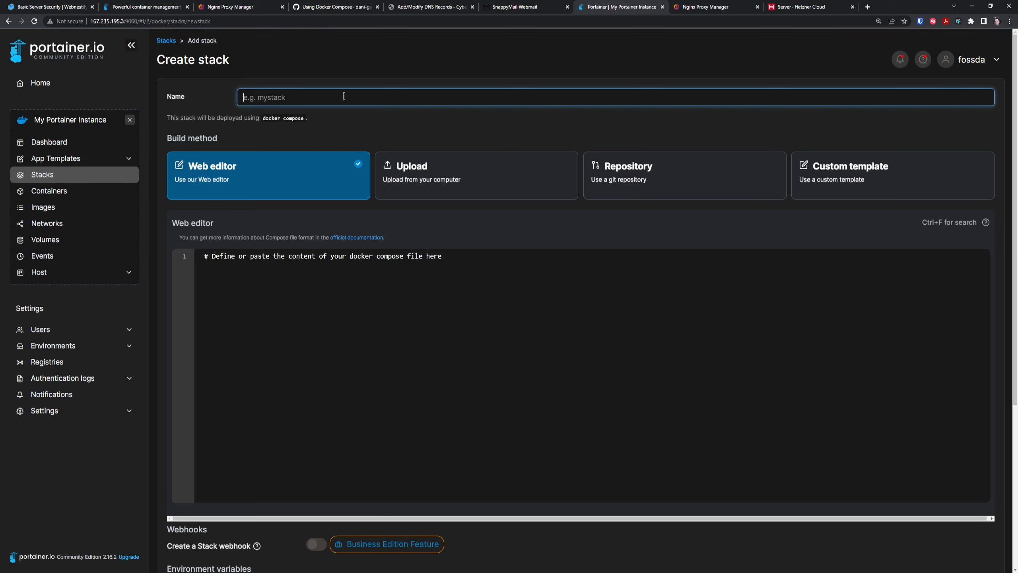
{"action": "type", "text": "vaultwarden"}
{"action": "left_click", "coordinate": [368, 274]}
{"action": "key", "text": "ctrl+v"}
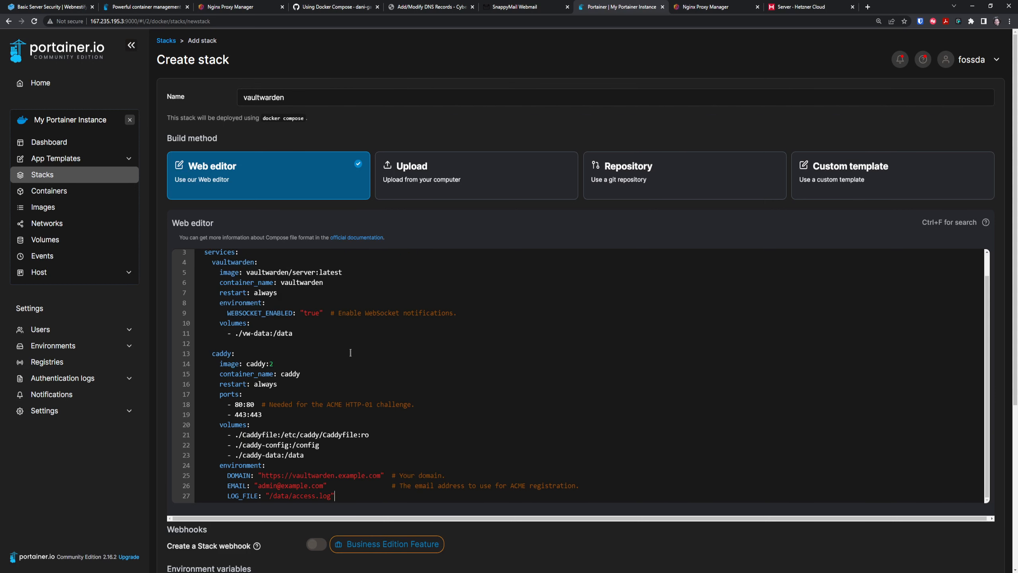
{"action": "scroll", "coordinate": [428, 368], "scroll_direction": "down", "scroll_amount": 2}
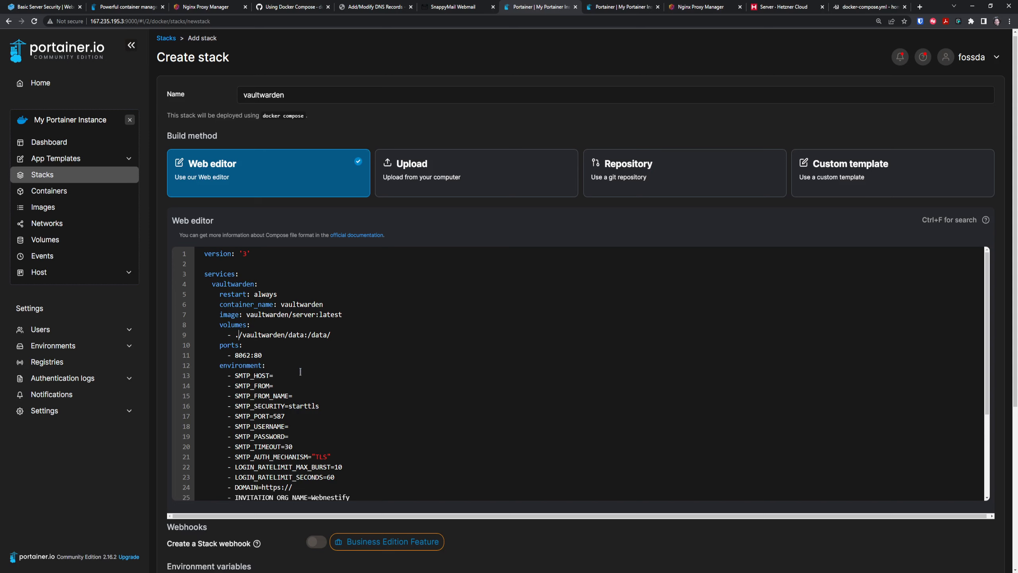
{"action": "scroll", "coordinate": [339, 360], "scroll_direction": "down", "scroll_amount": 1}
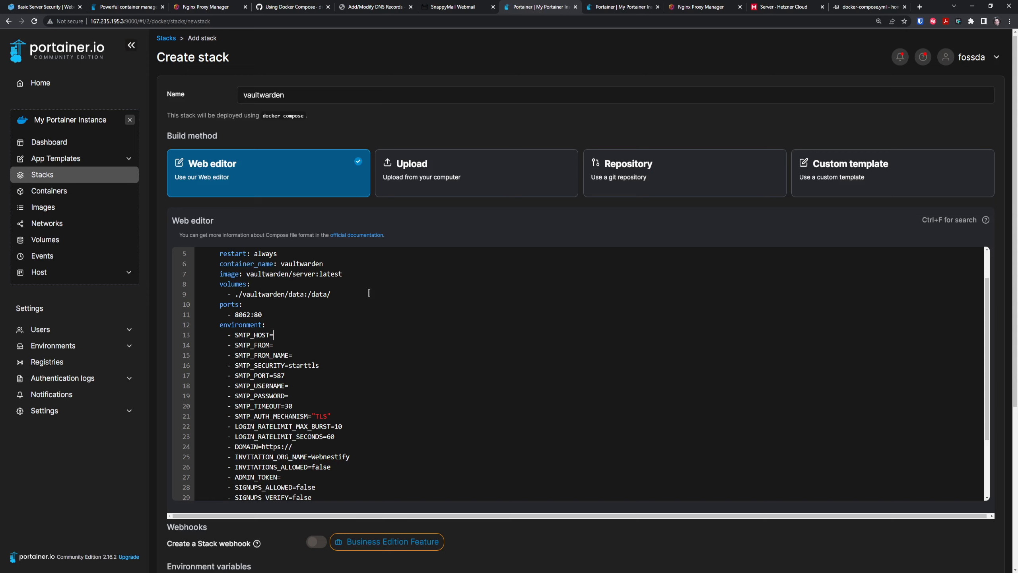
Enter SMTP host mail.webnestify.org, the sender e-mail, sender name Vaultwarden and the SMTP username.
{"action": "type", "text": "mail.webnestify"}
{"action": "type", "text": ".org"}
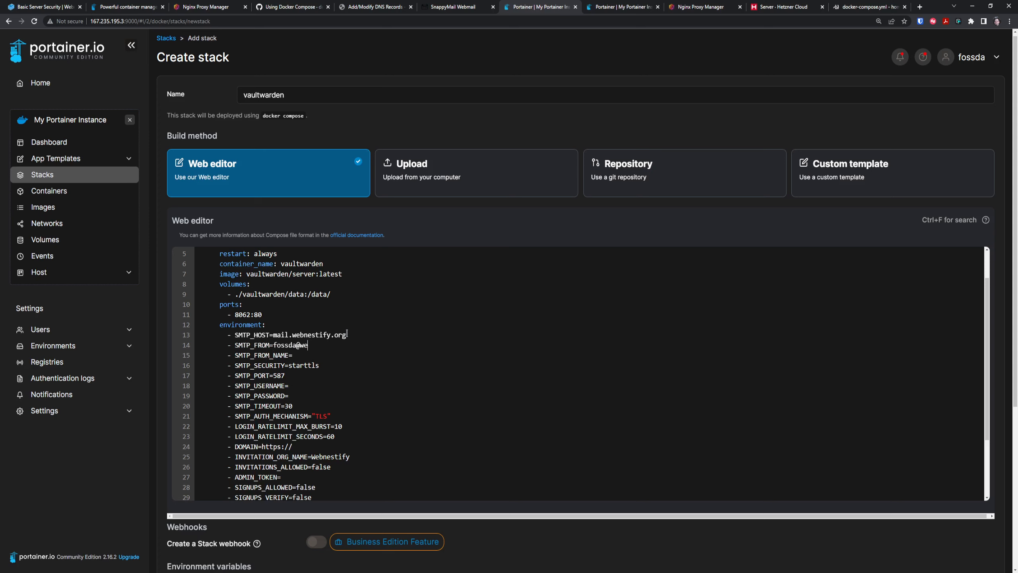
{"action": "type", "text": "Vaultwarden"}
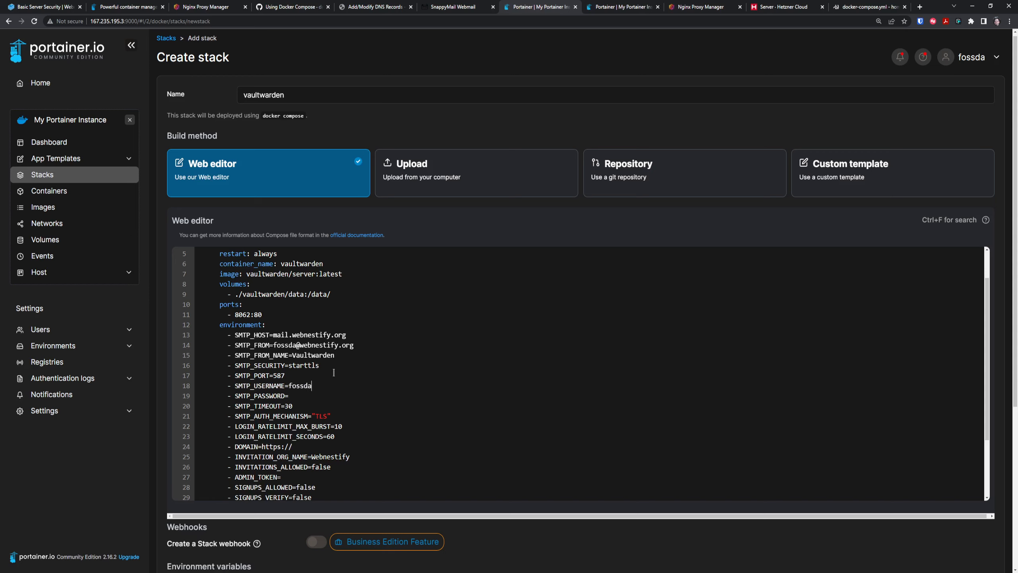
{"action": "left_click", "coordinate": [327, 386]}
{"action": "key", "text": "Down"}
Set DOMAIN to vault.webnestify.org, org name Webnestify Vault, INVITATIONS_ALLOWED=true and paste the admin token.
{"action": "scroll", "coordinate": [399, 394], "scroll_direction": "down", "scroll_amount": 4}
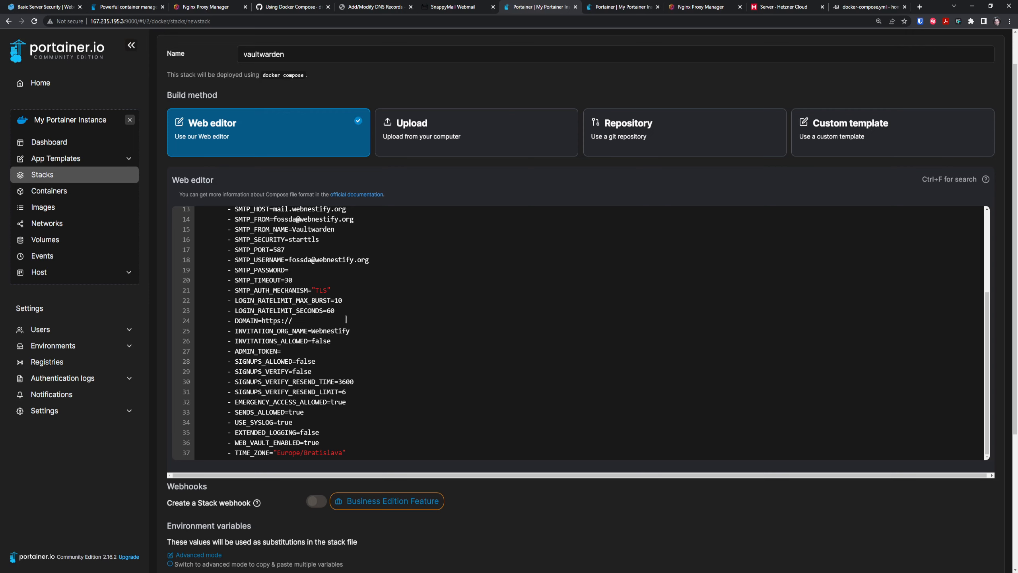
{"action": "type", "text": "vault.webnestify.org"}
{"action": "left_click", "coordinate": [377, 327]}
{"action": "type", "text": "Vault"}
{"action": "double_click", "coordinate": [340, 346]}
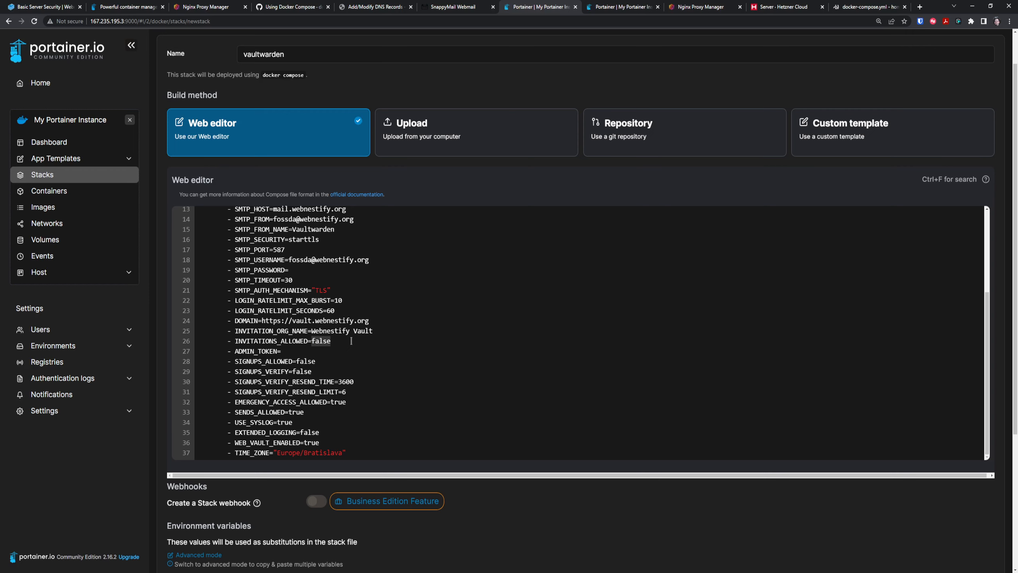
{"action": "type", "text": "true"}
{"action": "left_click", "coordinate": [282, 351]}
{"action": "key", "text": "ctrl+v"}
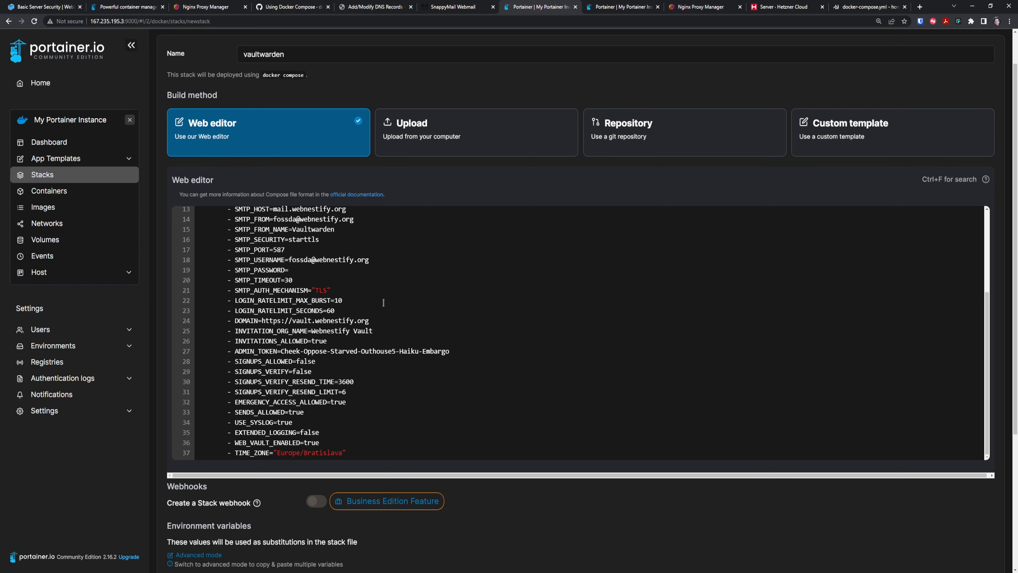
Leave SIGNUPS_ALLOWED and SIGNUPS_VERIFY both set to false after briefly changing them.
{"action": "double_click", "coordinate": [305, 372]}
{"action": "type", "text": "true"}
{"action": "double_click", "coordinate": [308, 361]}
{"action": "type", "text": "tr"}
{"action": "left_click_drag", "start_coordinate": [296, 361], "coordinate": [306, 361]}
{"action": "type", "text": "fal"}
{"action": "double_click", "coordinate": [303, 372]}
{"action": "type", "text": "fas"}
{"action": "key", "text": "BackSpace"}
{"action": "type", "text": "ls"}
Review the rest of the vaultwarden compose file and deploy the stack.
{"action": "scroll", "coordinate": [435, 377], "scroll_direction": "down", "scroll_amount": 1}
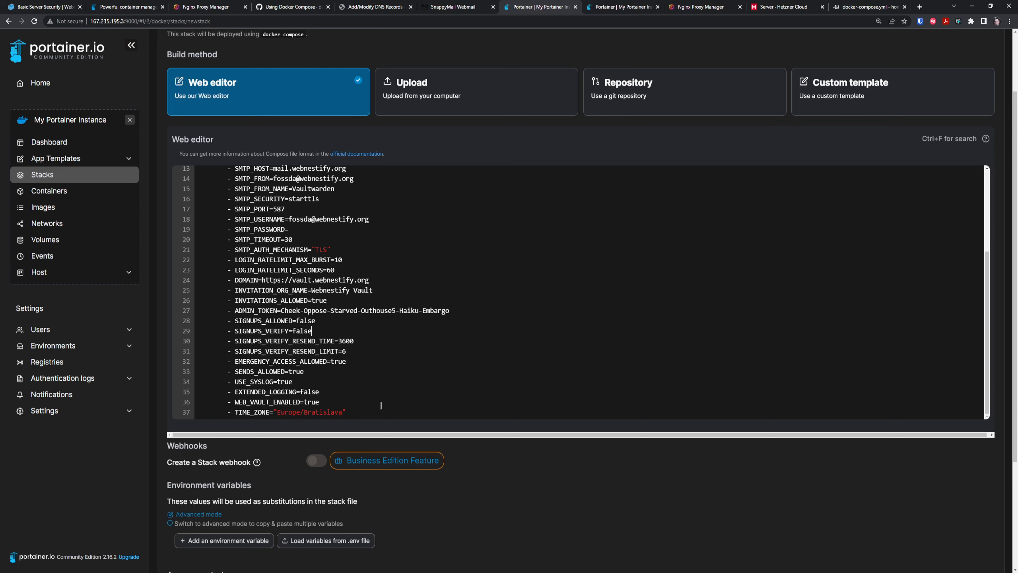
{"action": "scroll", "coordinate": [318, 398], "scroll_direction": "down", "scroll_amount": 2}
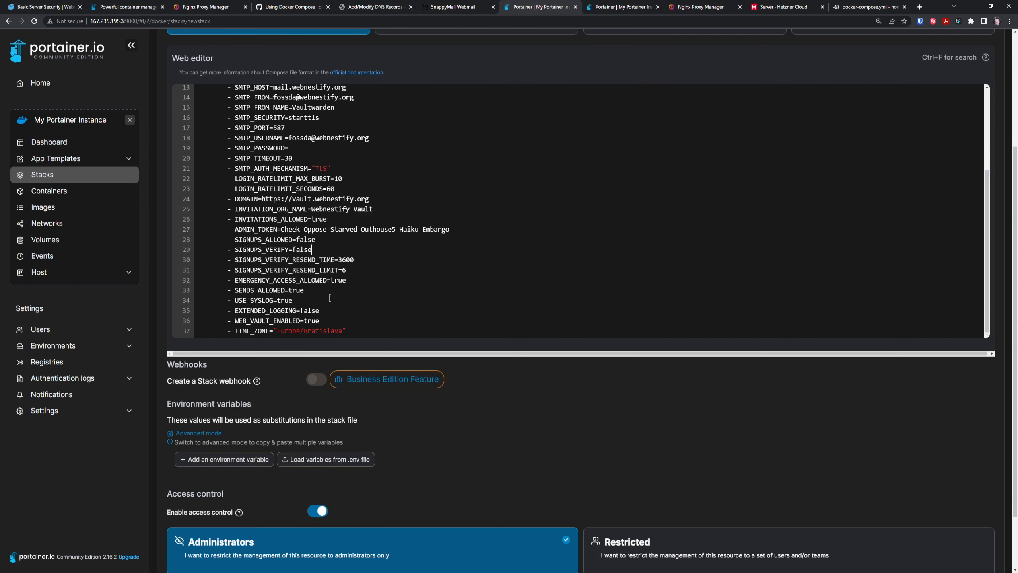
{"action": "scroll", "coordinate": [343, 305], "scroll_direction": "up", "scroll_amount": 3}
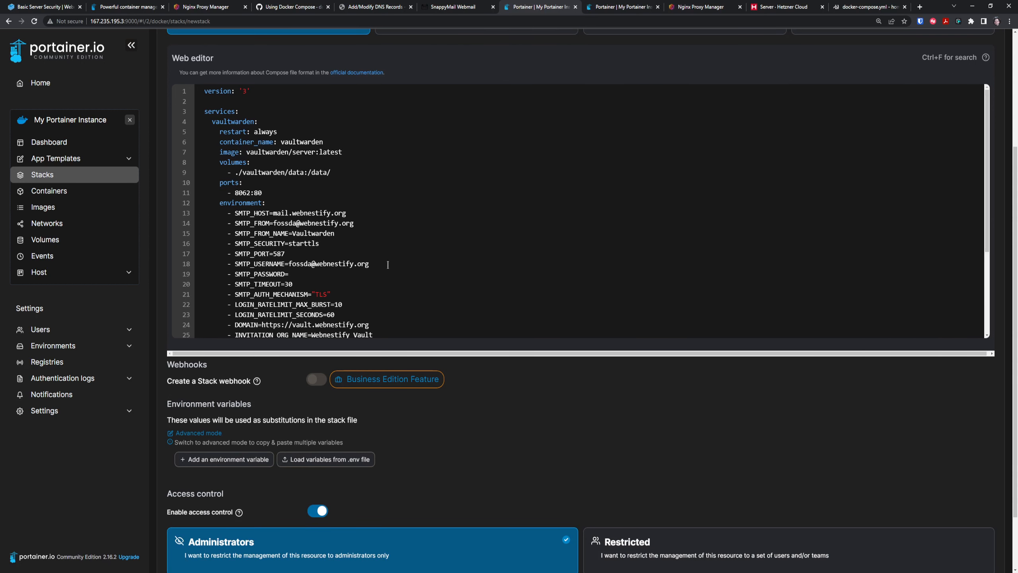
{"action": "scroll", "coordinate": [405, 250], "scroll_direction": "down", "scroll_amount": 1}
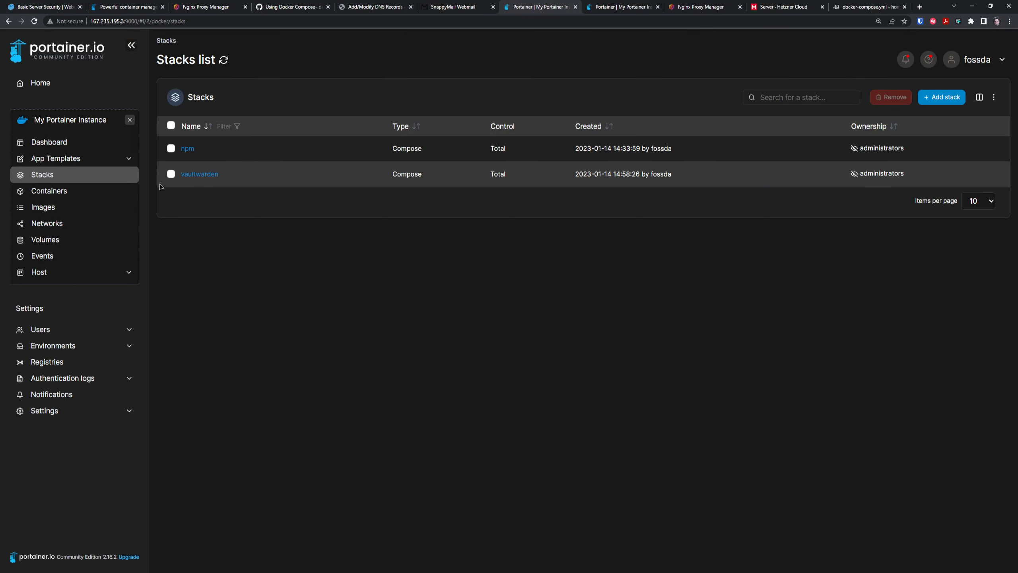
Open the vaultwarden container's logs from its stack and turn on timestamps.
{"action": "left_click", "coordinate": [196, 175]}
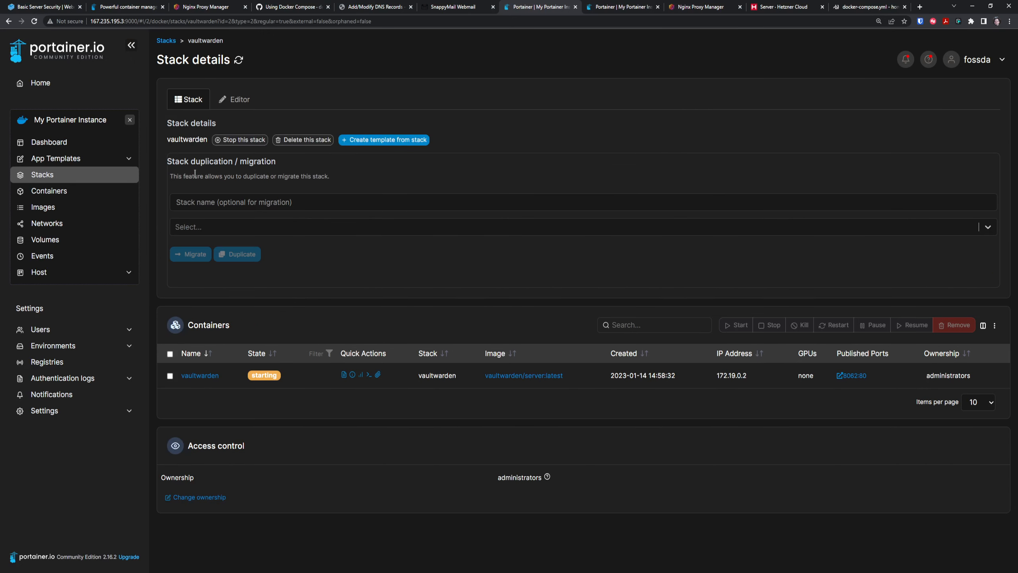
{"action": "left_click", "coordinate": [344, 375]}
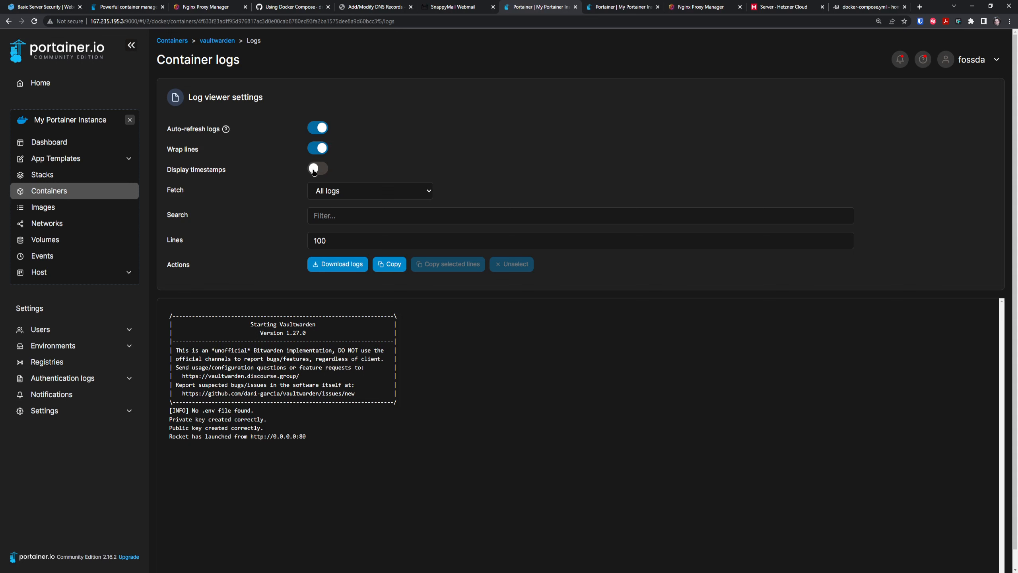
{"action": "left_click", "coordinate": [315, 169]}
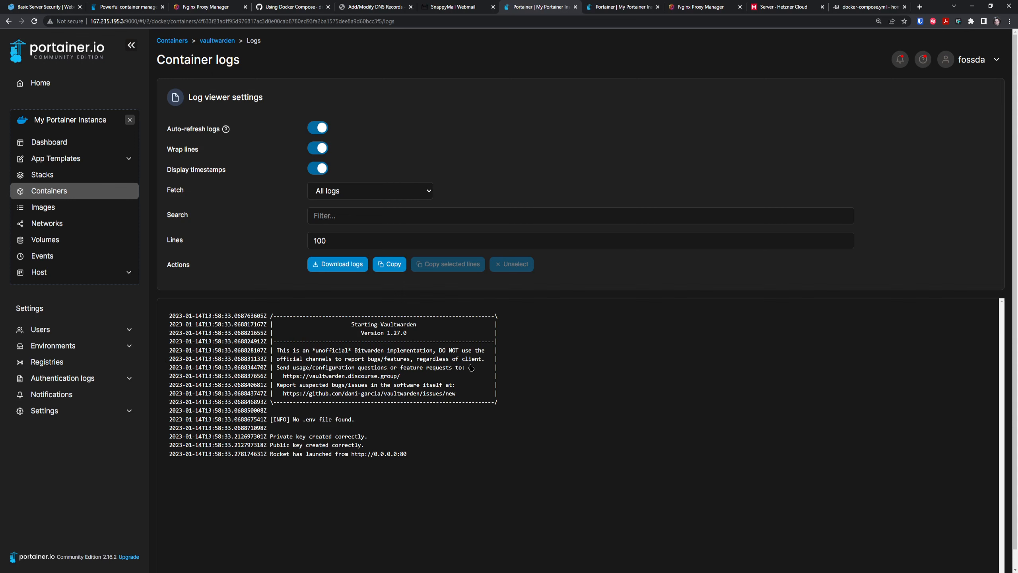
Go to Nginx Proxy Manager's proxy hosts and copy the server IP 167.235.195.3.
{"action": "left_click", "coordinate": [704, 5]}
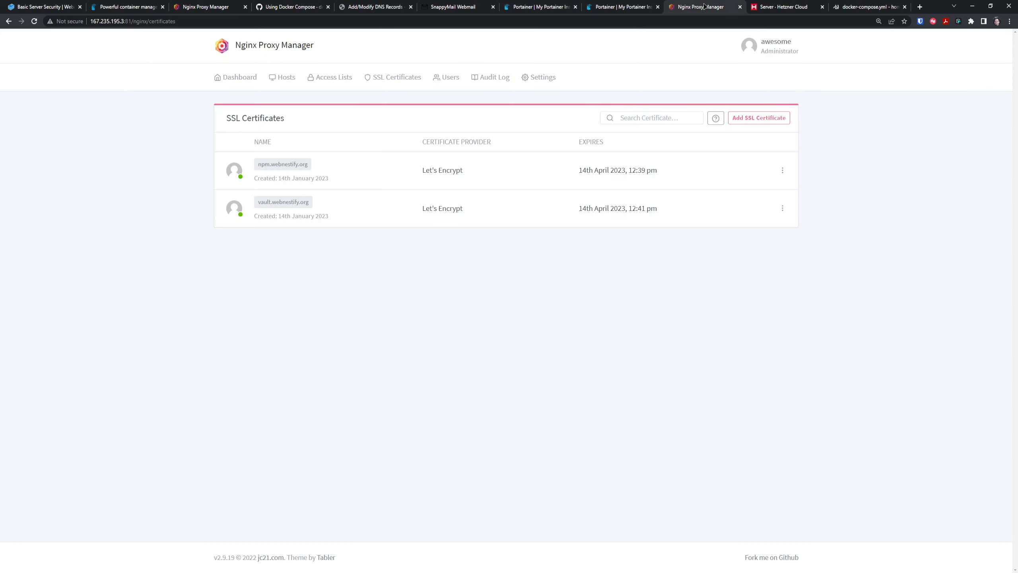
{"action": "left_click", "coordinate": [240, 78]}
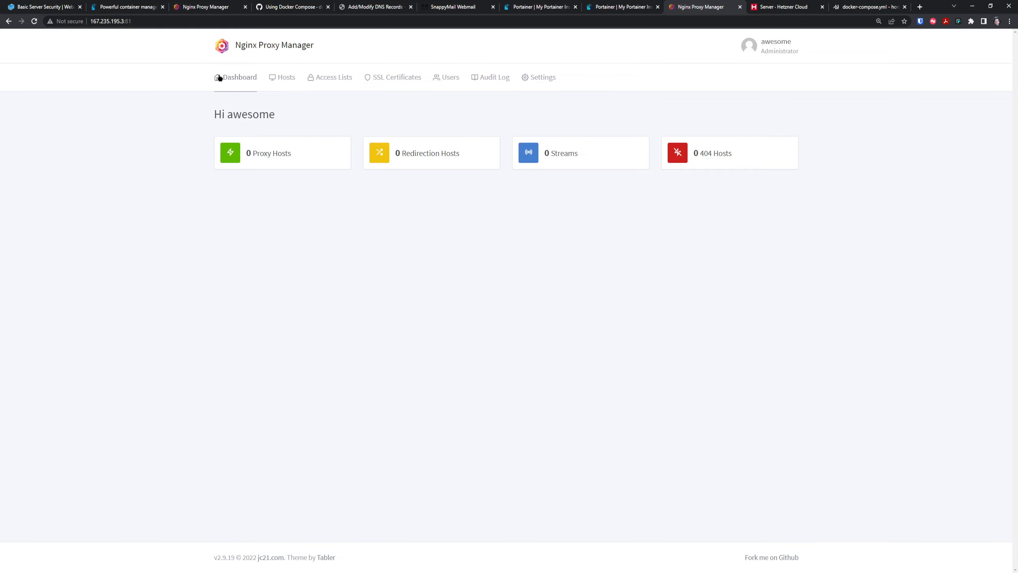
{"action": "left_click", "coordinate": [276, 158]}
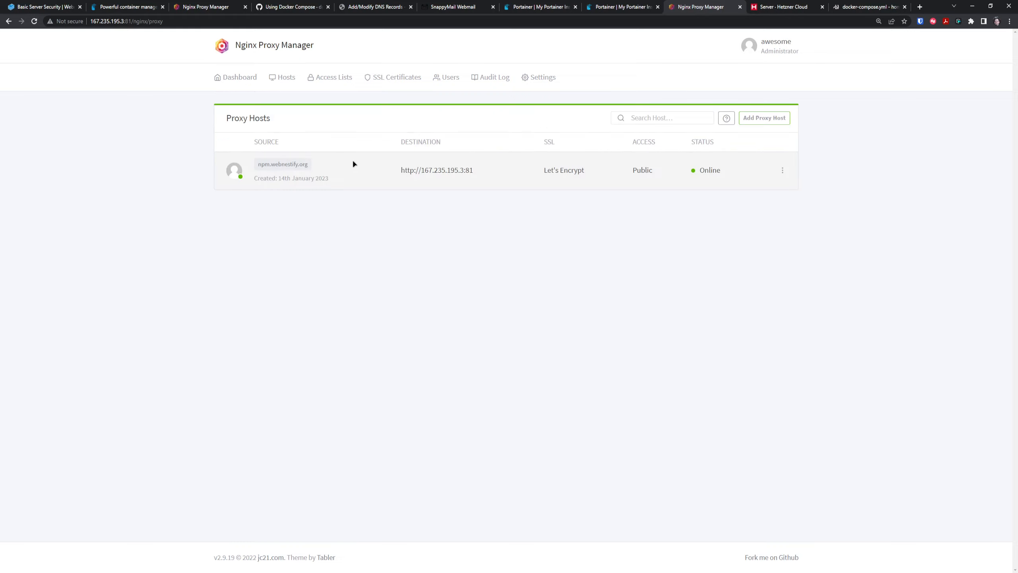
{"action": "left_click_drag", "start_coordinate": [464, 170], "coordinate": [421, 170]}
{"action": "key", "text": "ctrl+c"}
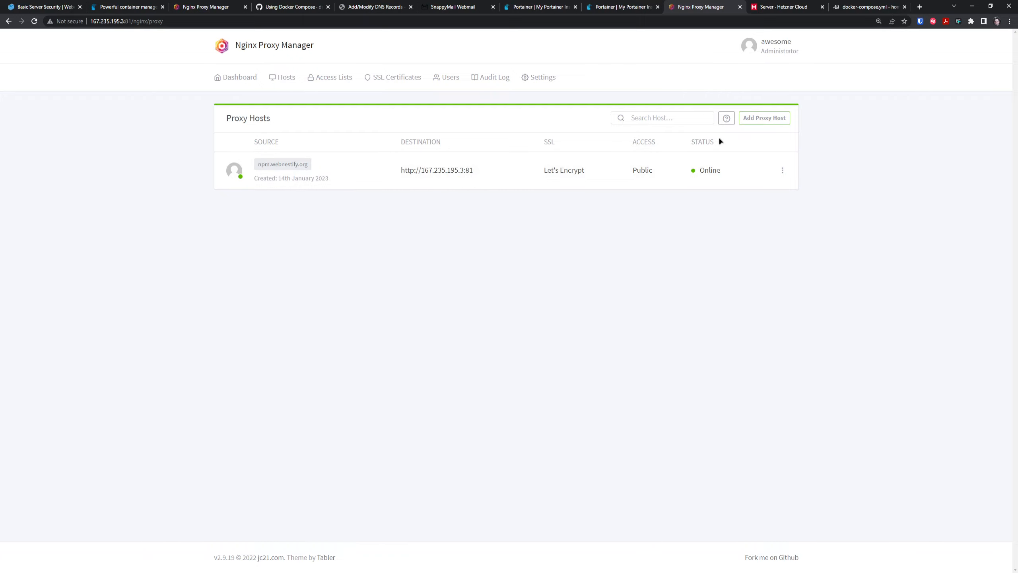
Add proxy host vault.webnestify.org forwarding to 167.235.195.3:8062 with common exploits blocked.
{"action": "left_click", "coordinate": [765, 118]}
{"action": "left_click", "coordinate": [505, 133]}
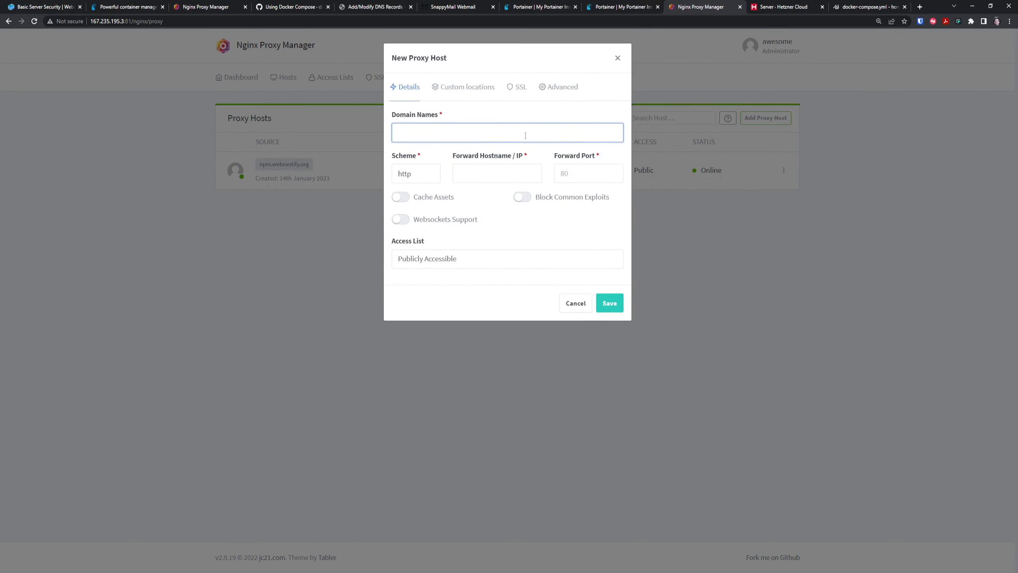
{"action": "type", "text": "vault.we"}
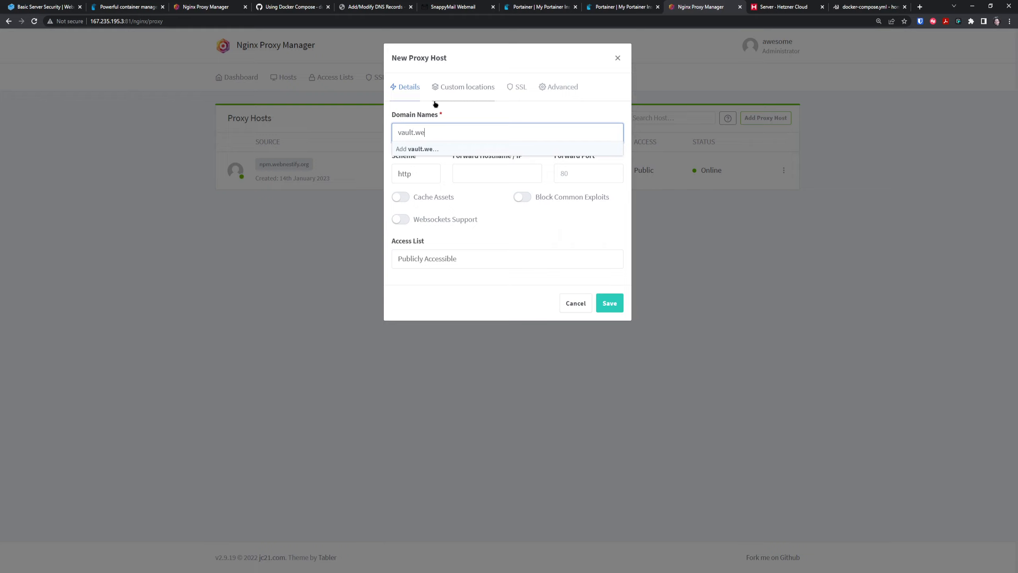
{"action": "type", "text": "bnestify.org"}
{"action": "left_click", "coordinate": [484, 177]}
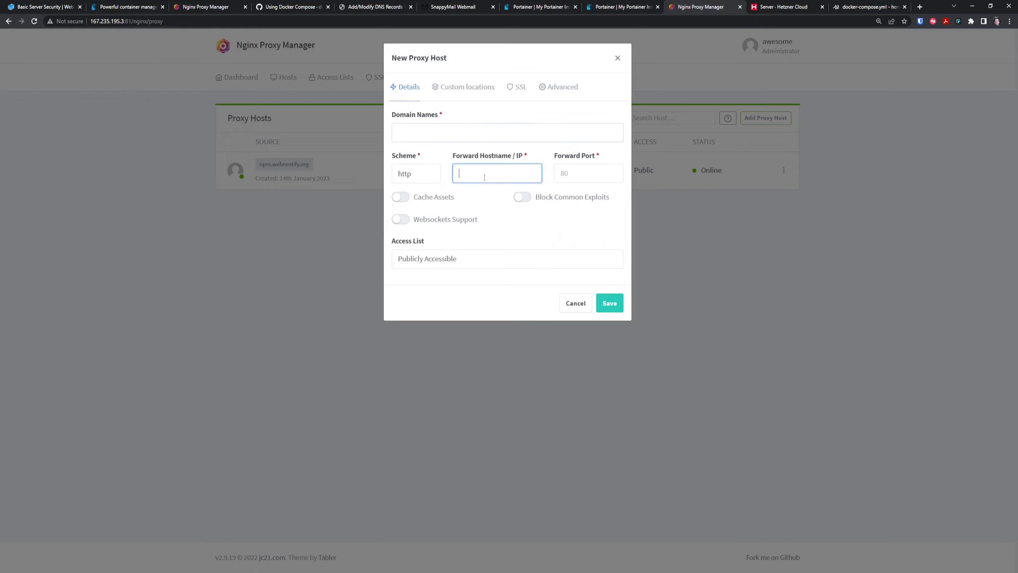
{"action": "left_click", "coordinate": [465, 140]}
{"action": "type", "text": "vault.webne"}
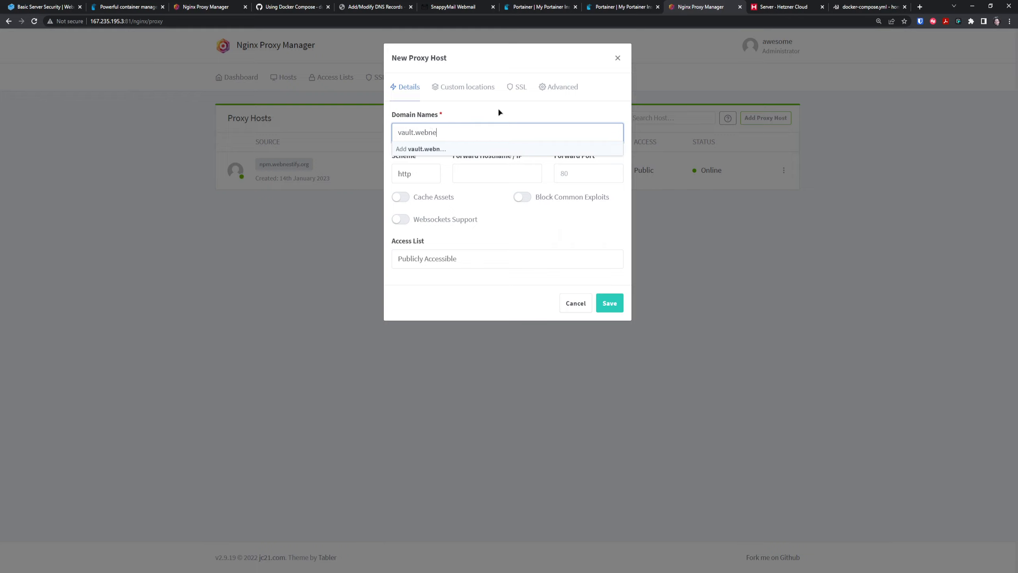
{"action": "type", "text": "stify.org"}
{"action": "key", "text": "Return"}
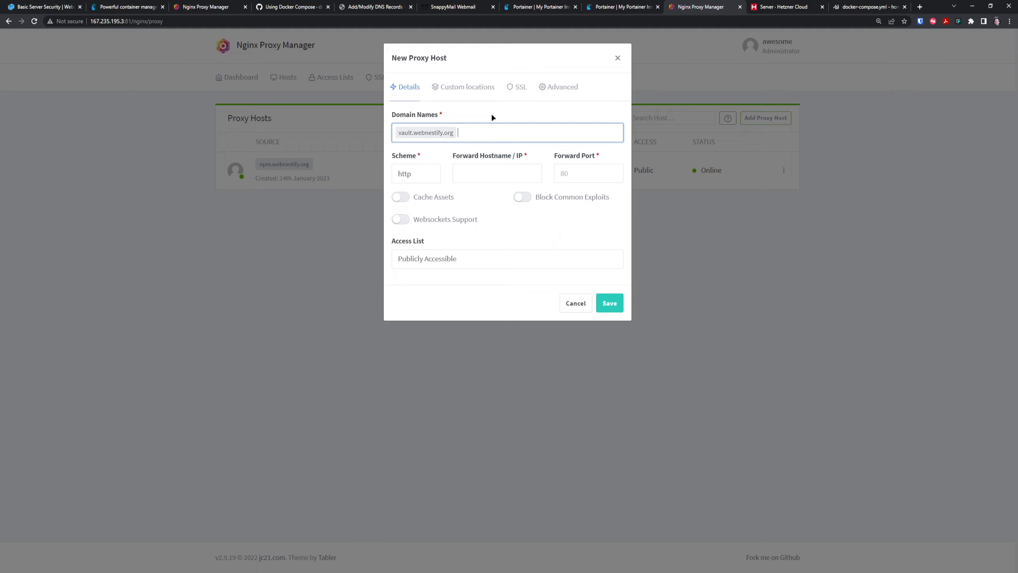
{"action": "left_click", "coordinate": [531, 168]}
{"action": "key", "text": "ctrl+v"}
{"action": "left_click", "coordinate": [584, 177]}
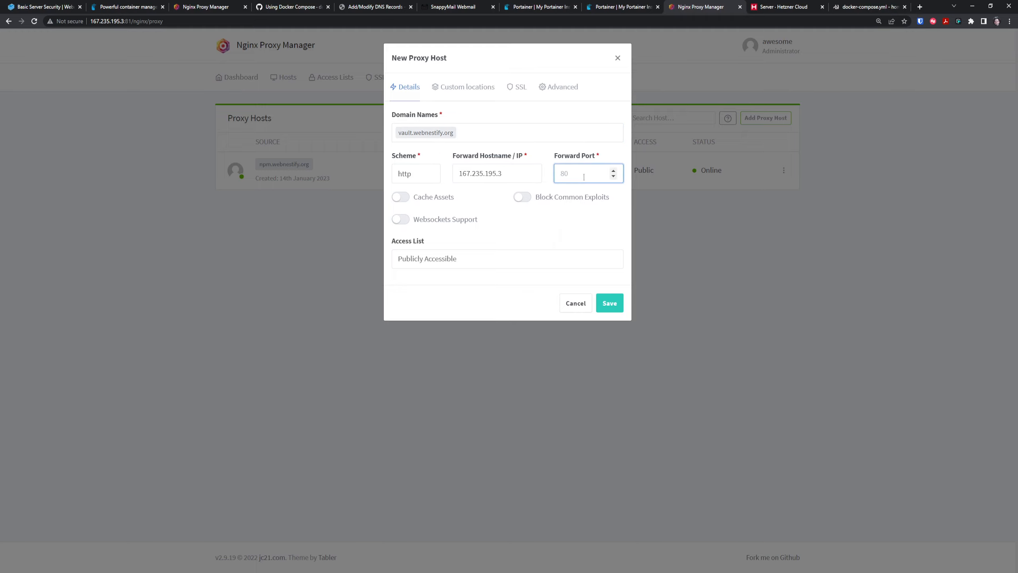
{"action": "type", "text": "8062"}
{"action": "left_click", "coordinate": [529, 198]}
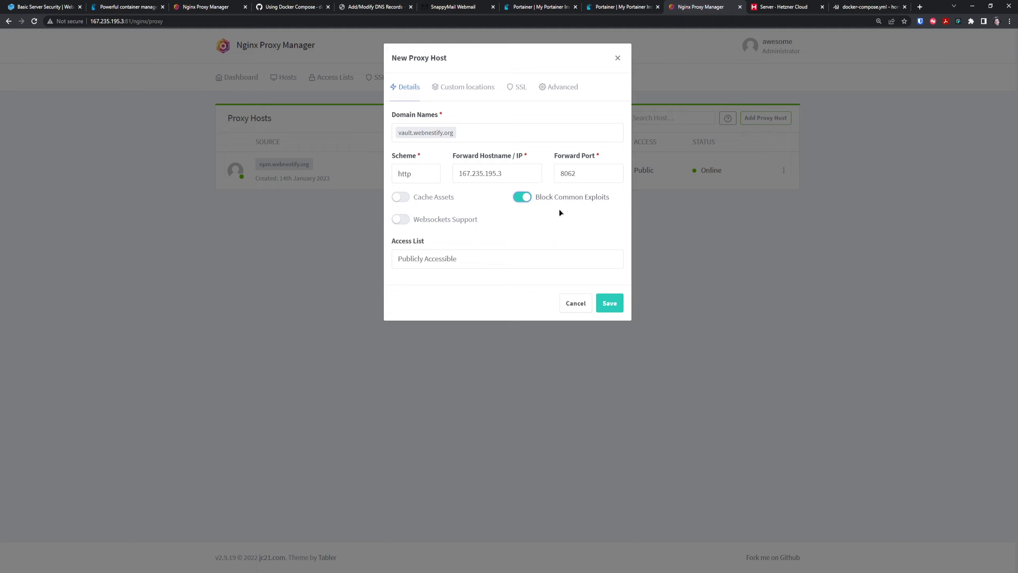
Assign the vault.webnestify.org certificate with Force SSL and save the host.
{"action": "left_click", "coordinate": [513, 90]}
{"action": "left_click", "coordinate": [457, 134]}
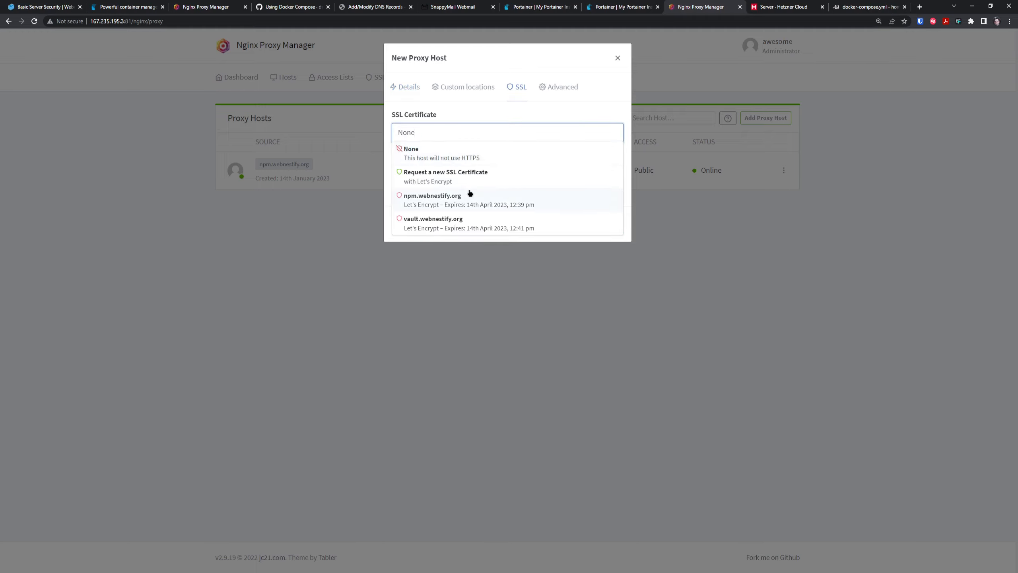
{"action": "left_click", "coordinate": [480, 227]}
{"action": "left_click", "coordinate": [403, 156]}
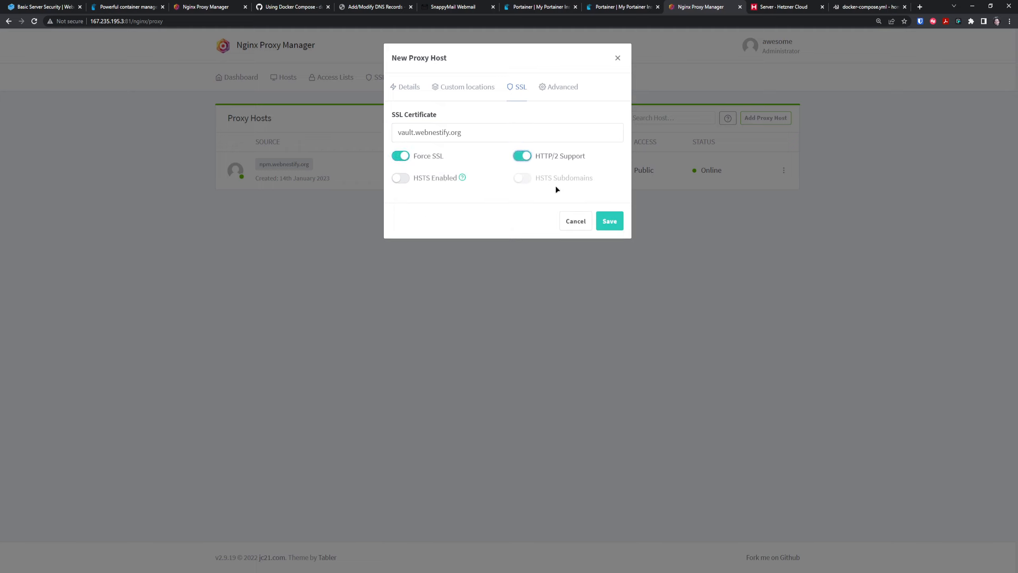
{"action": "left_click", "coordinate": [609, 221]}
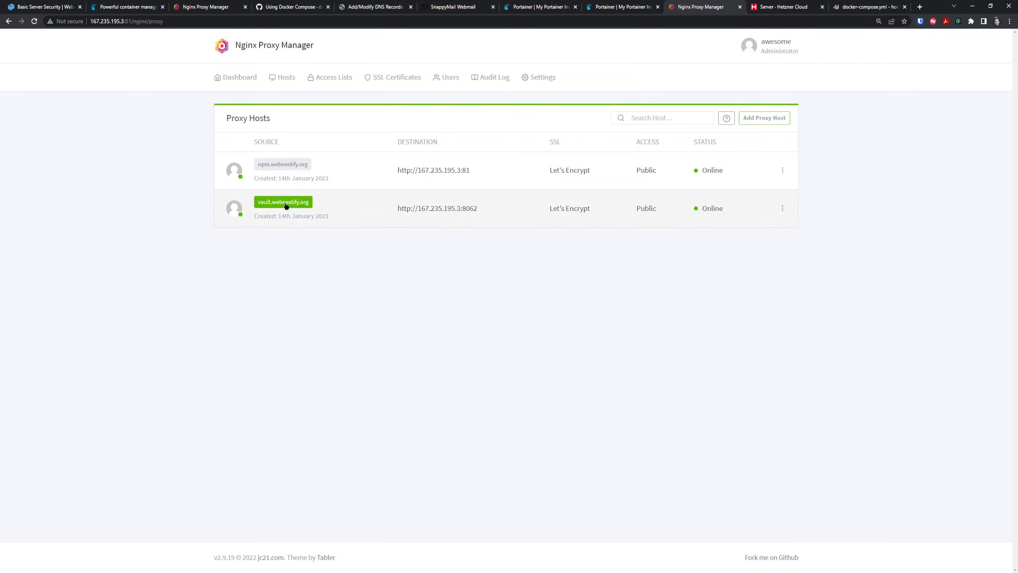
Open vault.webnestify.org and load its /admin page, which prompts for the admin token.
{"action": "left_click", "coordinate": [286, 206]}
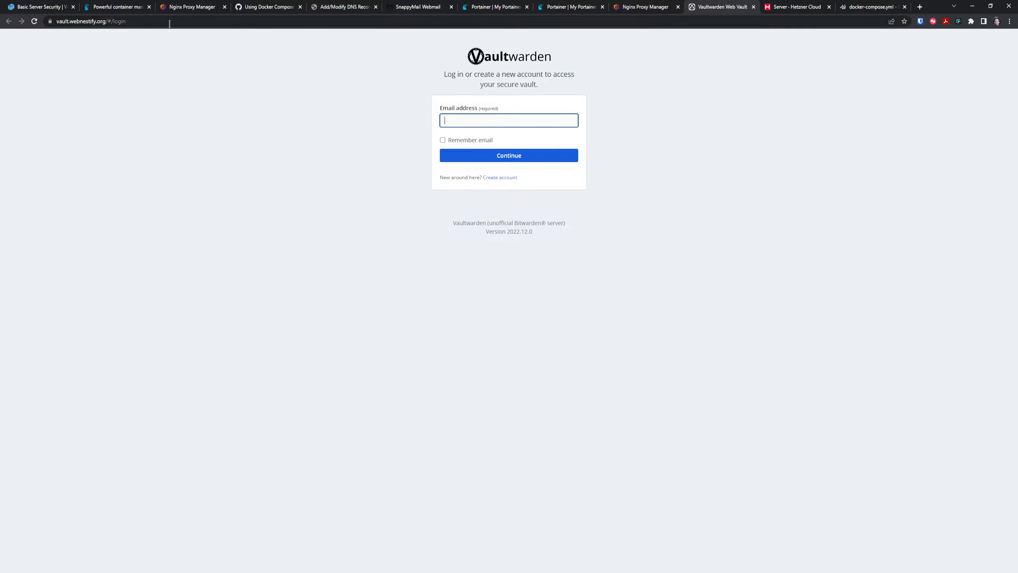
{"action": "left_click_drag", "start_coordinate": [106, 21], "coordinate": [129, 22]}
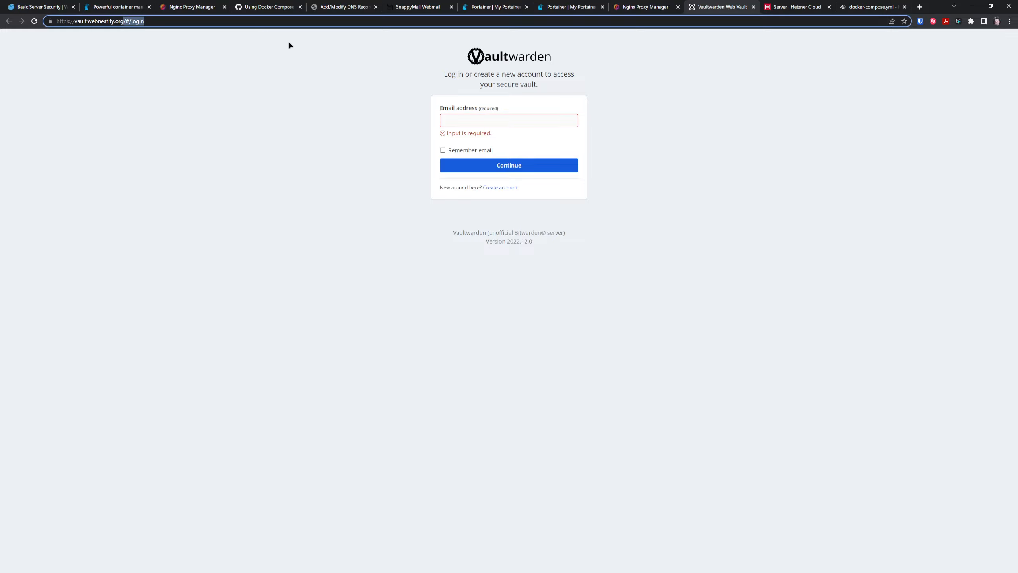
{"action": "type", "text": "/admin"}
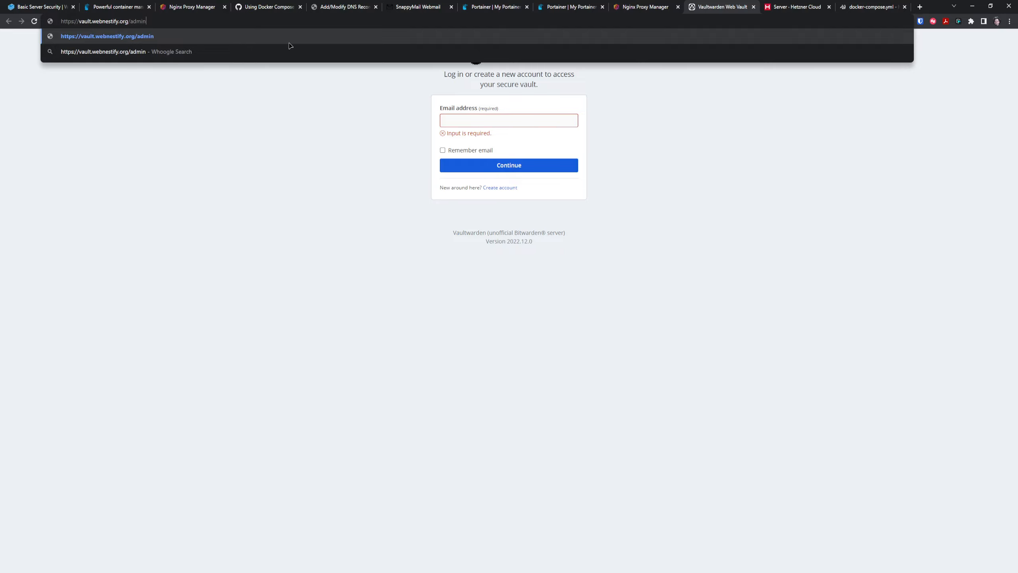
{"action": "key", "text": "Return"}
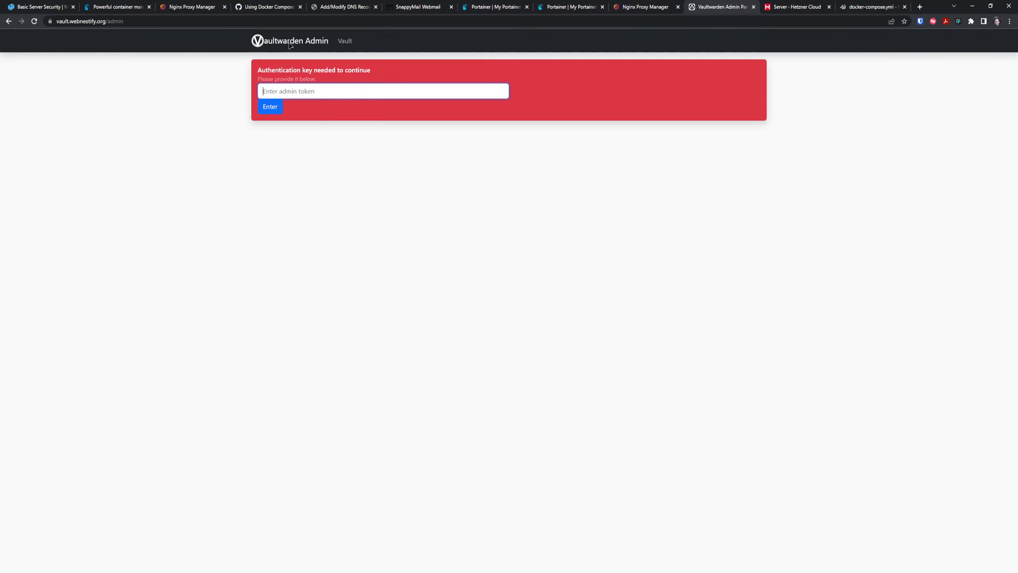
Enlarge the page and sign in to the Vaultwarden admin panel with the pasted admin token.
{"action": "key", "text": "ctrl+plus"}
{"action": "key", "text": "ctrl+plus"}
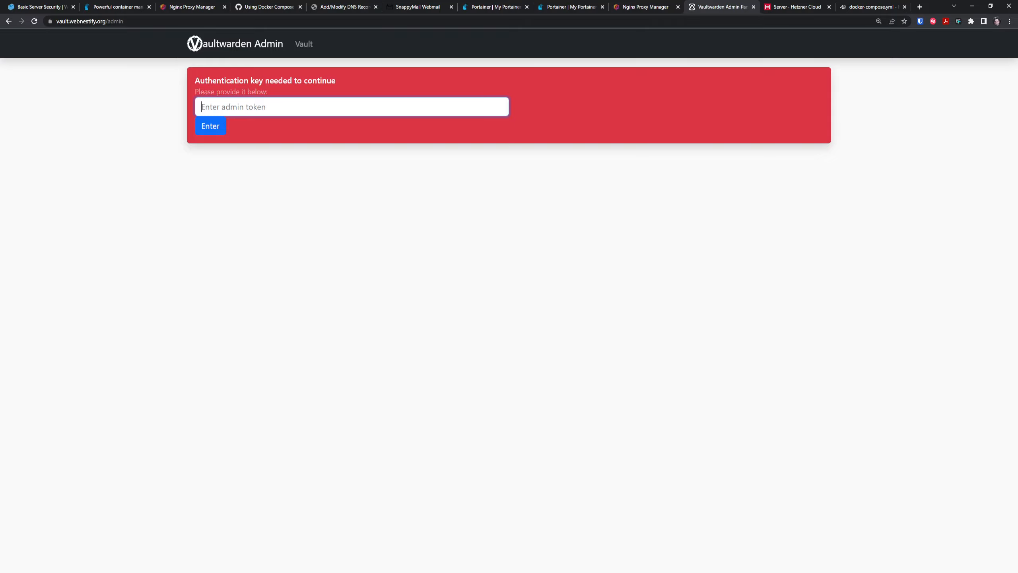
{"action": "key", "text": "alt+Tab"}
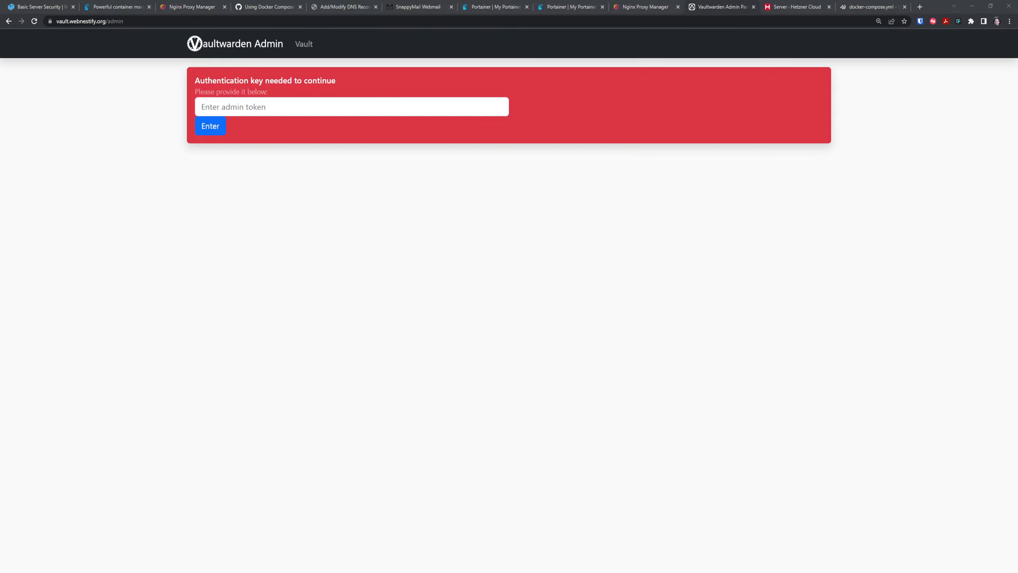
{"action": "key", "text": "alt+Tab"}
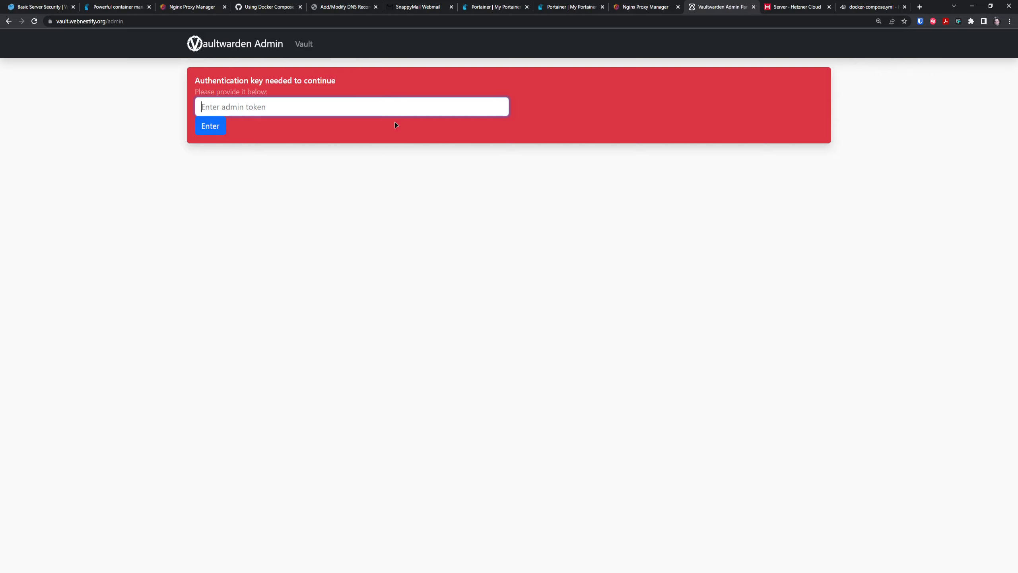
{"action": "key", "text": "ctrl+v"}
{"action": "key", "text": "Return"}
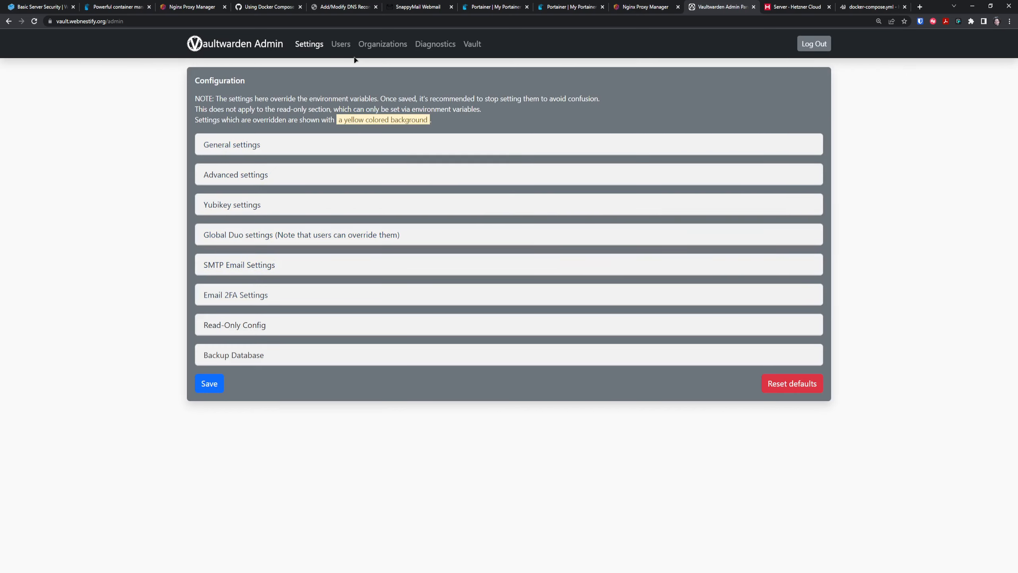
On the Users page, invite the new user's e-mail address.
{"action": "left_click", "coordinate": [341, 44]}
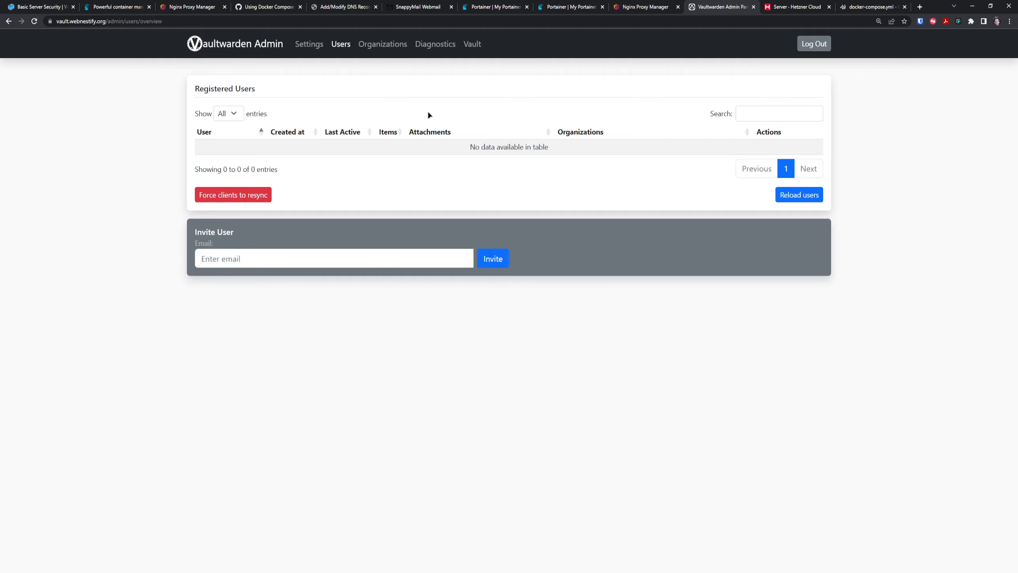
{"action": "left_click", "coordinate": [266, 256]}
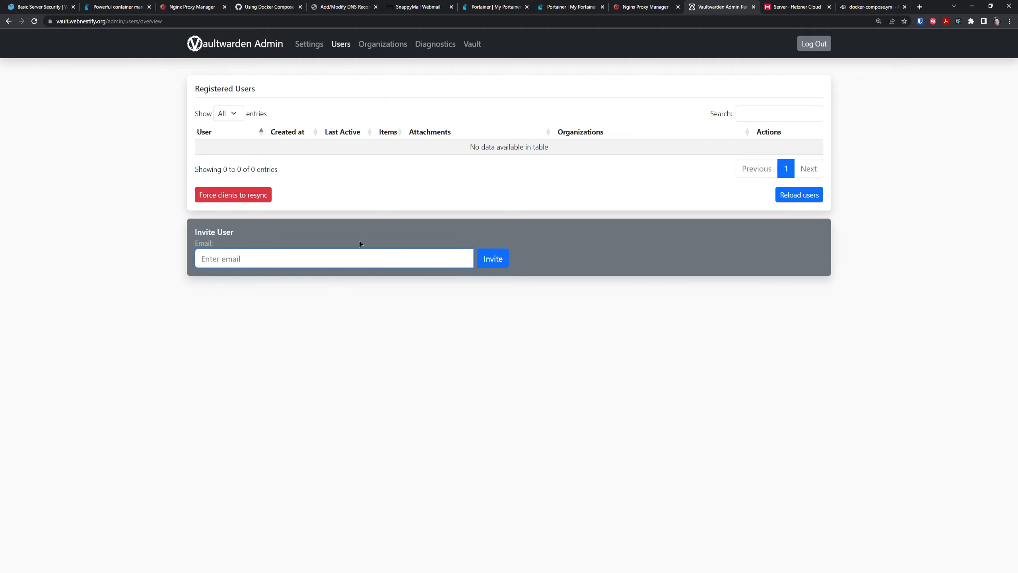
{"action": "left_click", "coordinate": [502, 264]}
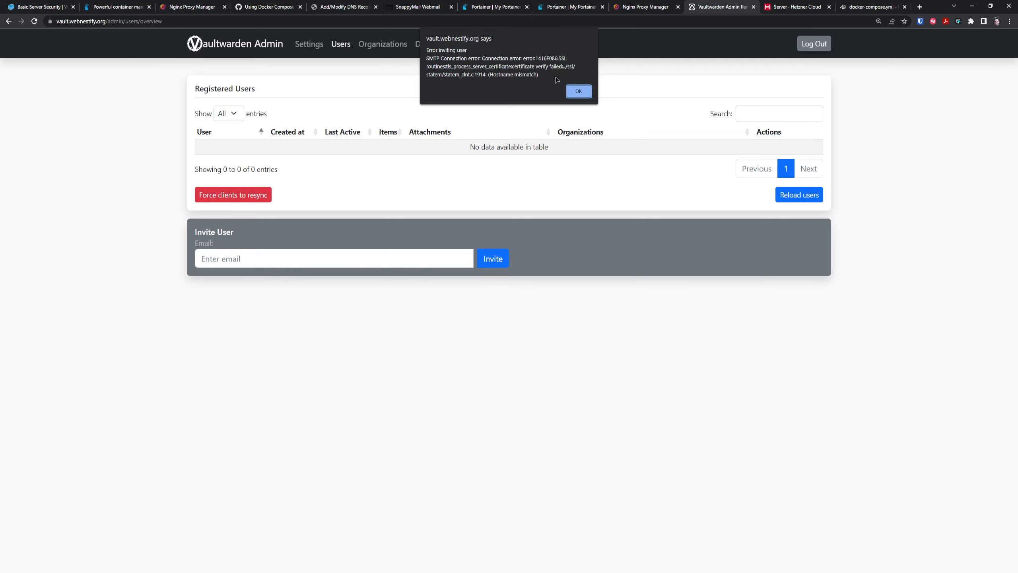
Dismiss the SMTP invite error and view the Diagnostics page's version and configuration checks.
{"action": "left_click", "coordinate": [579, 91]}
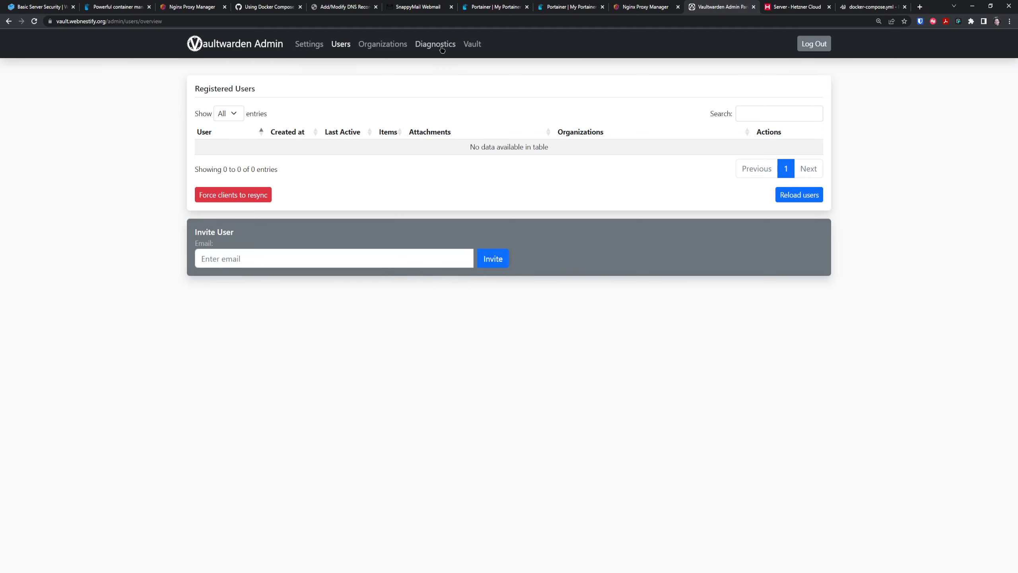
{"action": "left_click", "coordinate": [442, 49]}
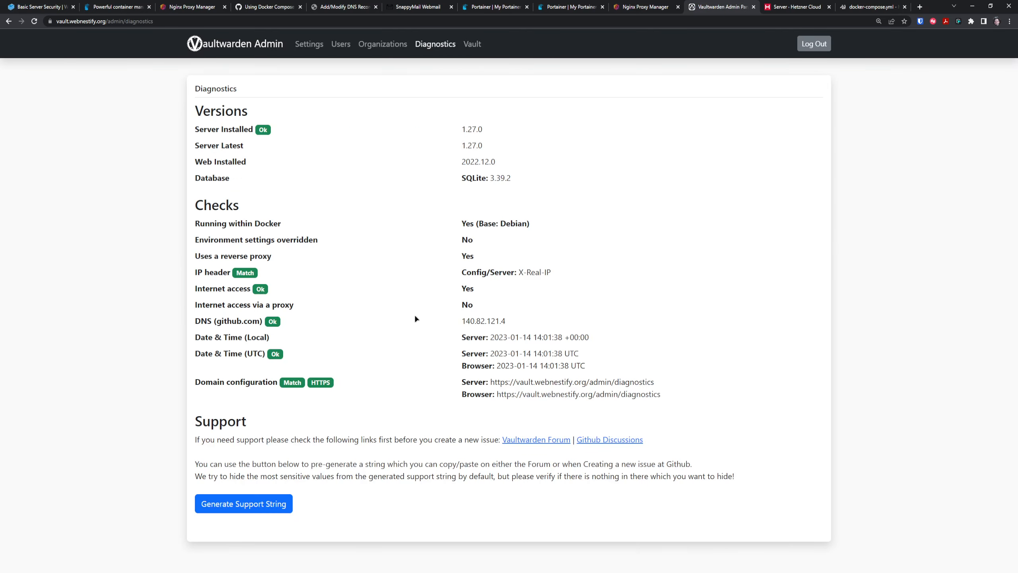
Delete the SMTP Auth mechanism value under SMTP Email Settings and save the configuration.
{"action": "left_click", "coordinate": [314, 49]}
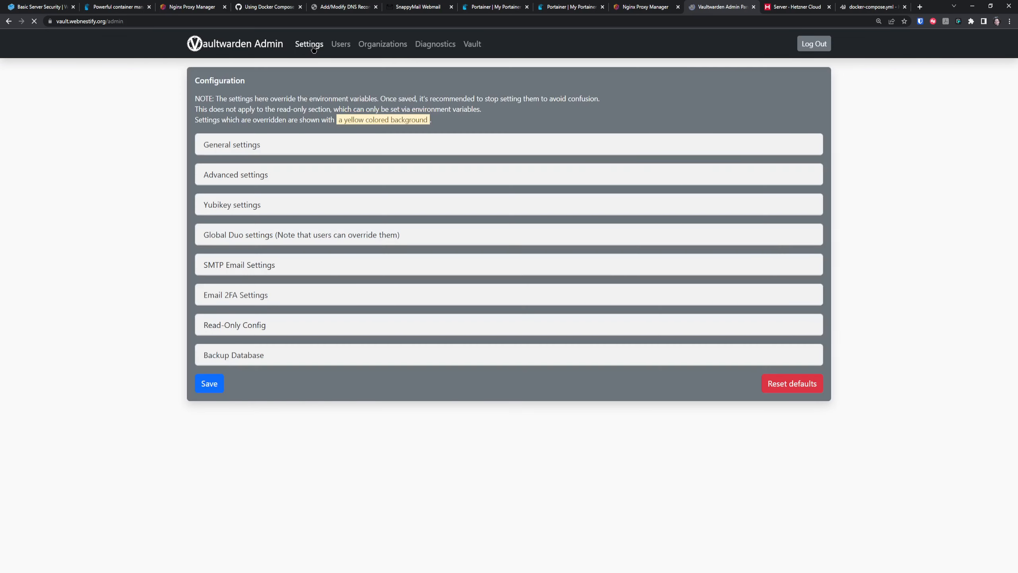
{"action": "left_click", "coordinate": [265, 270]}
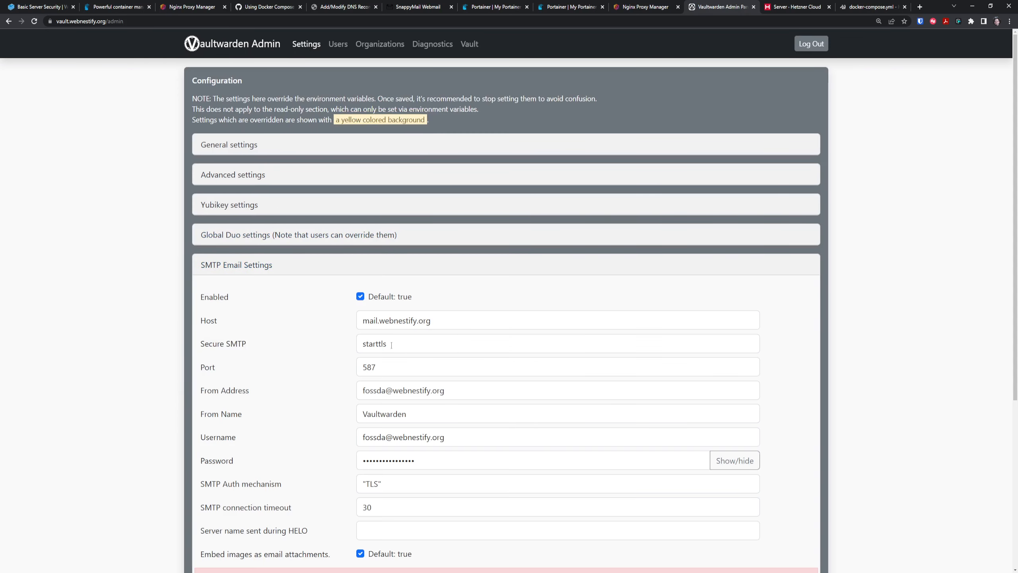
{"action": "scroll", "coordinate": [415, 252], "scroll_direction": "down", "scroll_amount": 2}
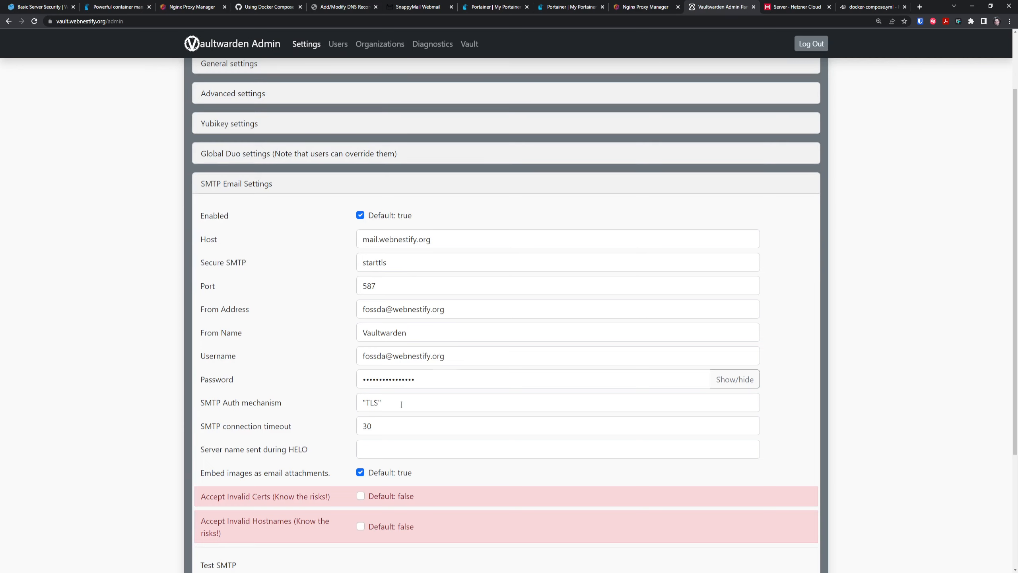
{"action": "left_click_drag", "start_coordinate": [401, 404], "coordinate": [302, 397]}
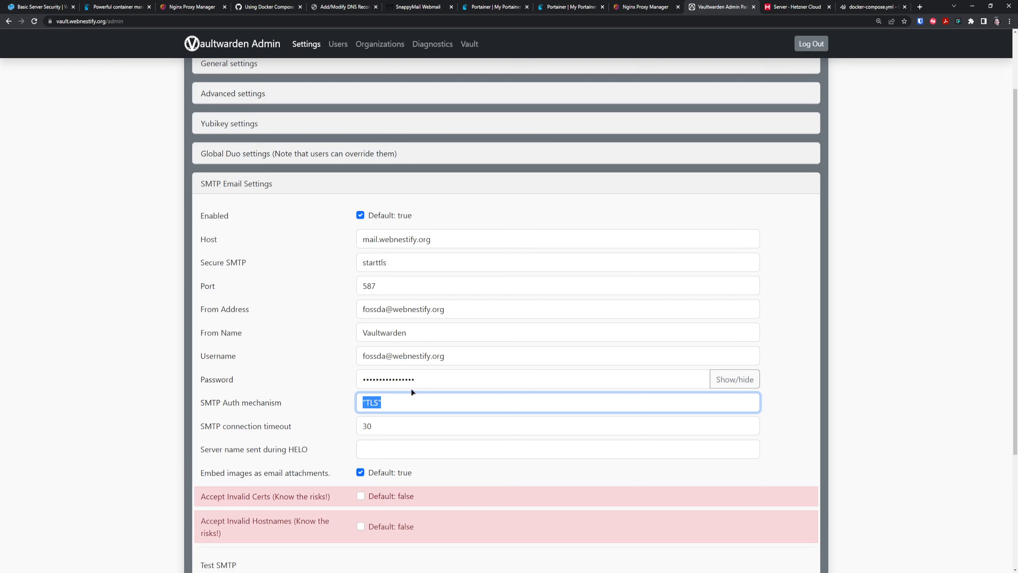
{"action": "scroll", "coordinate": [427, 320], "scroll_direction": "down", "scroll_amount": 2}
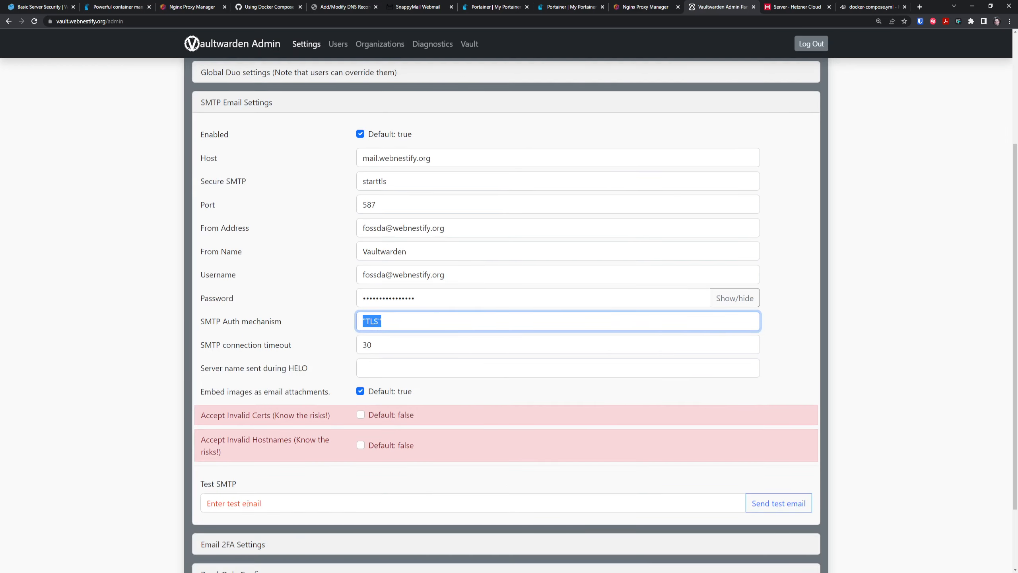
{"action": "key", "text": "Tab"}
{"action": "key", "text": "Tab"}
{"action": "key", "text": "Tab"}
{"action": "key", "text": "Tab"}
{"action": "key", "text": "Tab"}
{"action": "key", "text": "Tab"}
{"action": "left_click_drag", "start_coordinate": [427, 320], "coordinate": [307, 317]}
{"action": "key", "text": "BackSpace"}
{"action": "scroll", "coordinate": [561, 389], "scroll_direction": "down", "scroll_amount": 2}
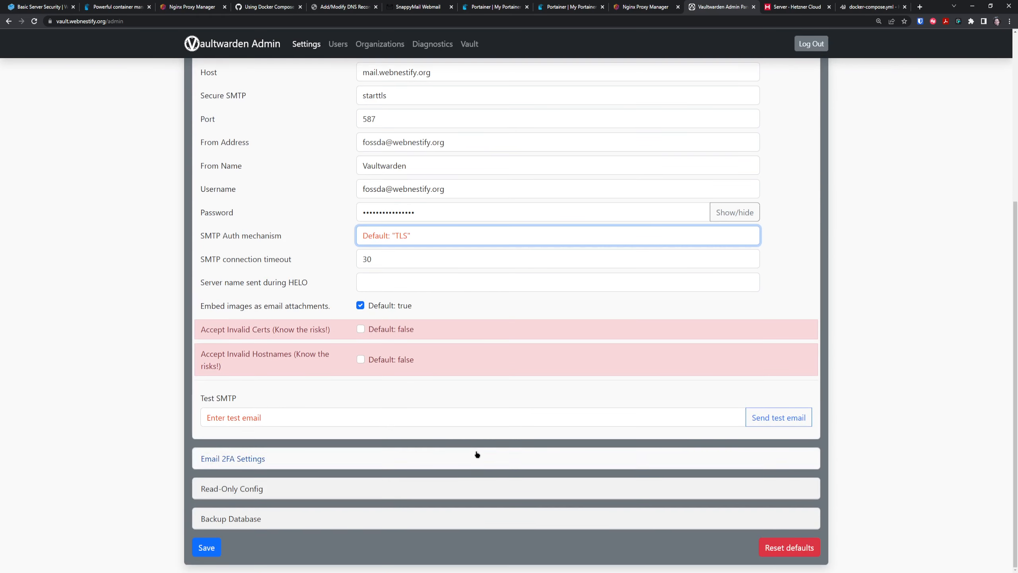
{"action": "left_click", "coordinate": [212, 552]}
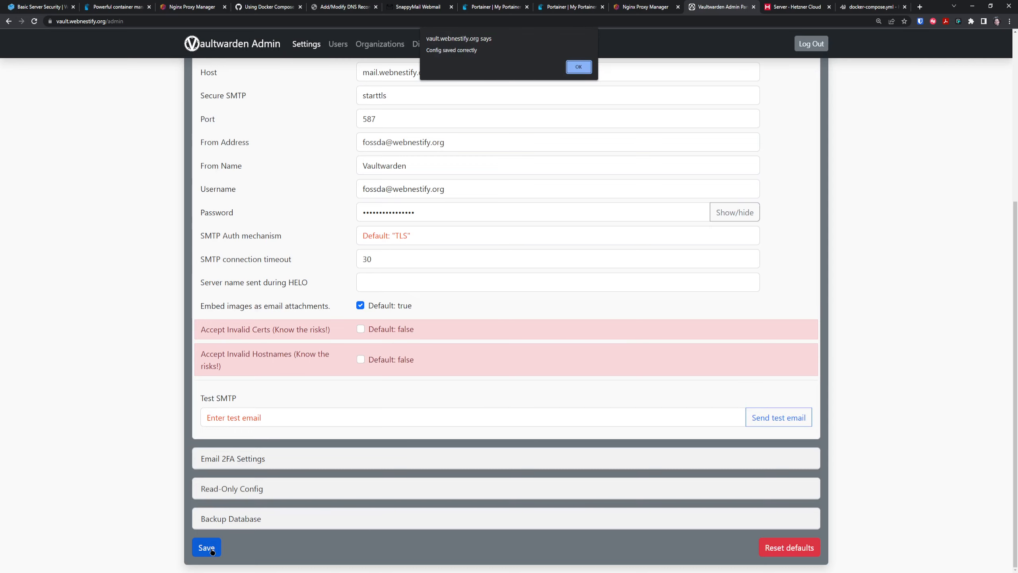
{"action": "key", "text": "Return"}
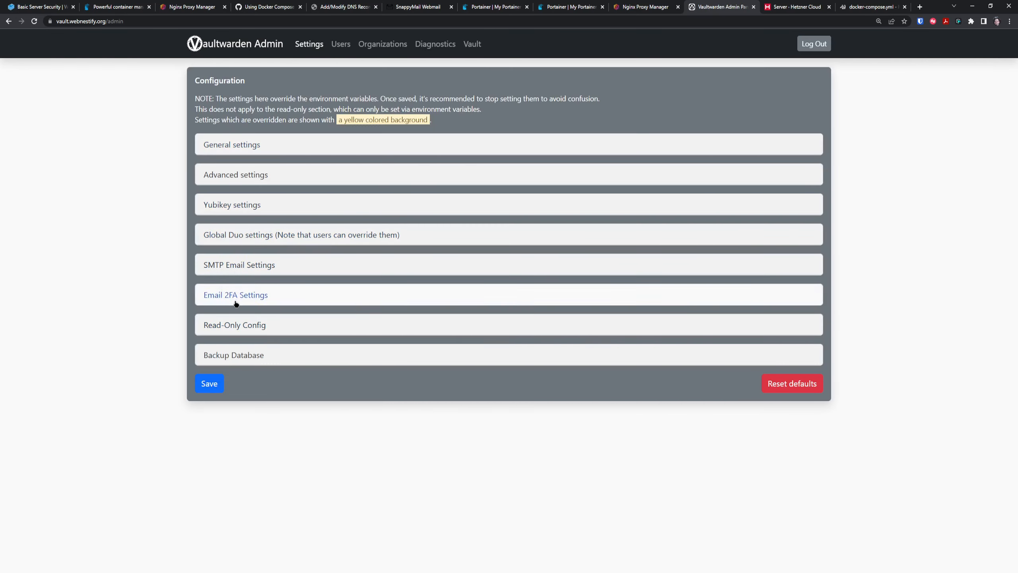
Send an SMTP test email to the user's address and dismiss the hostname-mismatch error.
{"action": "left_click", "coordinate": [241, 264]}
{"action": "scroll", "coordinate": [485, 409], "scroll_direction": "down", "scroll_amount": 5}
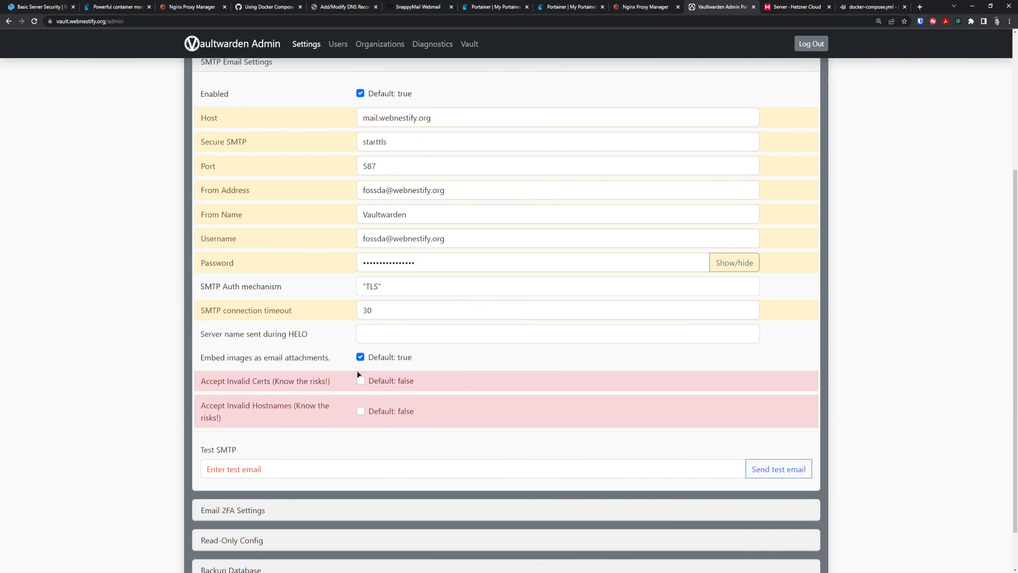
{"action": "left_click", "coordinate": [321, 474]}
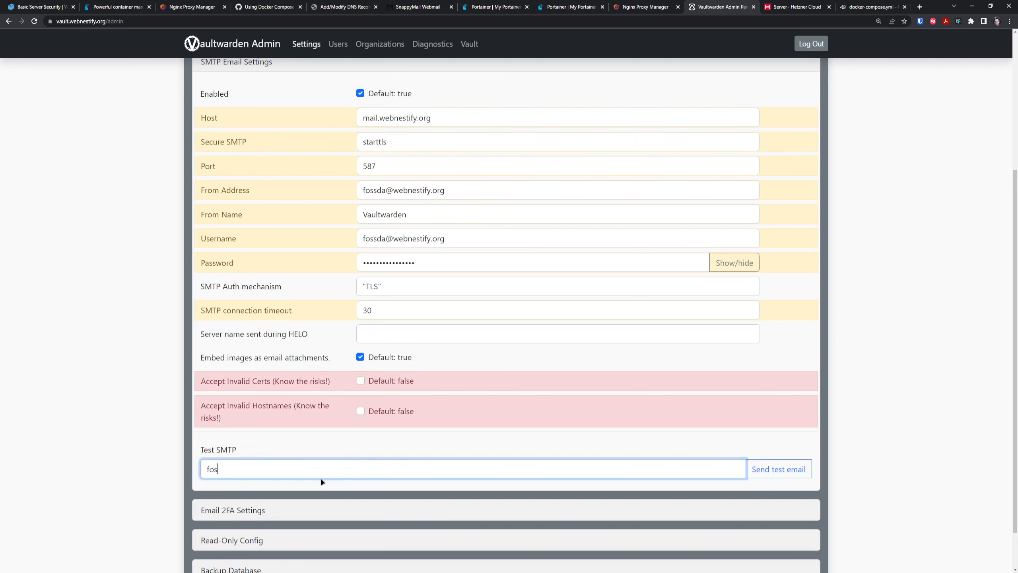
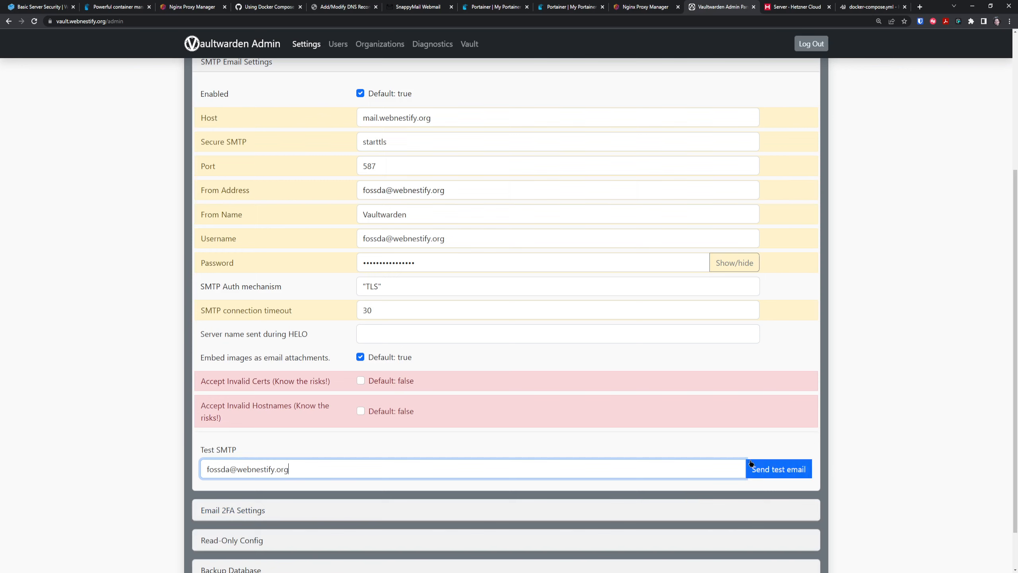
{"action": "left_click", "coordinate": [756, 467]}
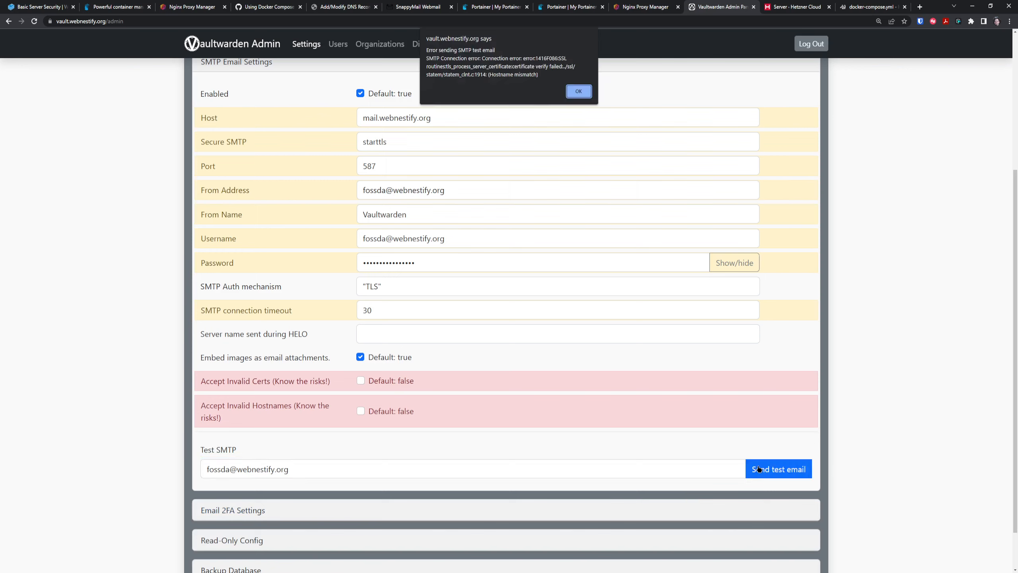
{"action": "left_click", "coordinate": [579, 92]}
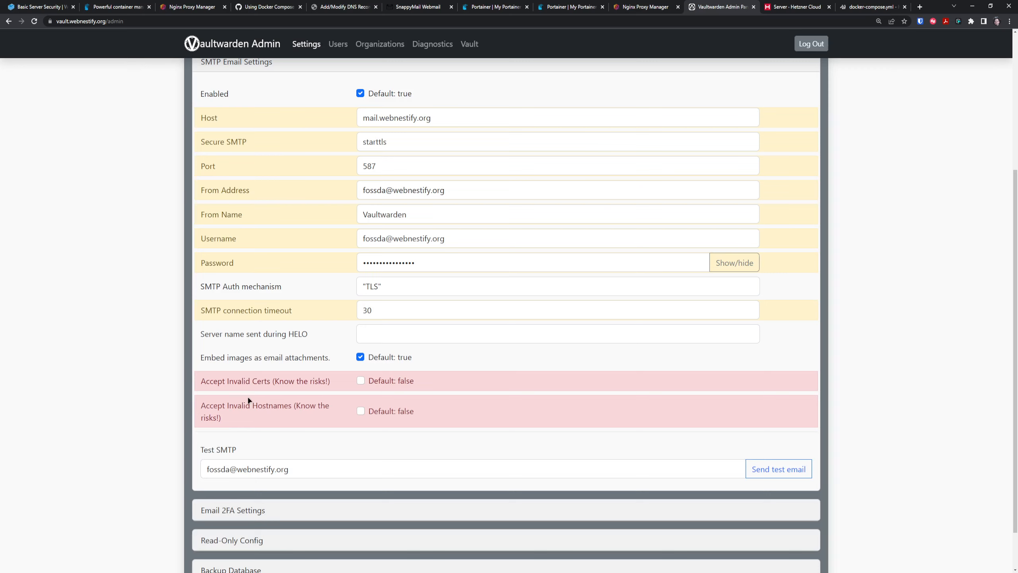
Allow invalid SMTP certificates and save the configuration.
{"action": "left_click", "coordinate": [361, 384]}
{"action": "scroll", "coordinate": [452, 464], "scroll_direction": "down", "scroll_amount": 1}
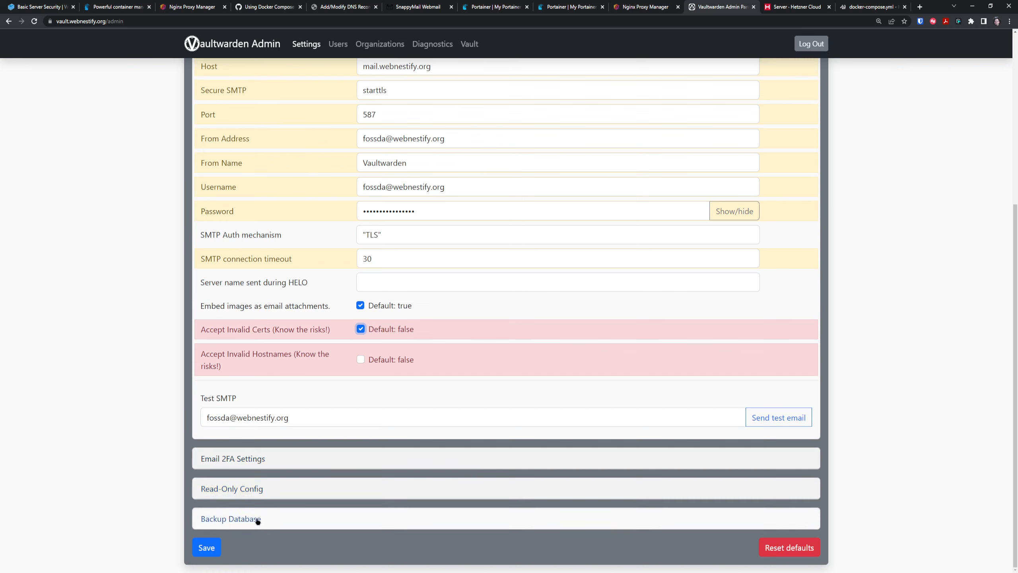
{"action": "left_click", "coordinate": [207, 552]}
{"action": "left_click", "coordinate": [577, 68]}
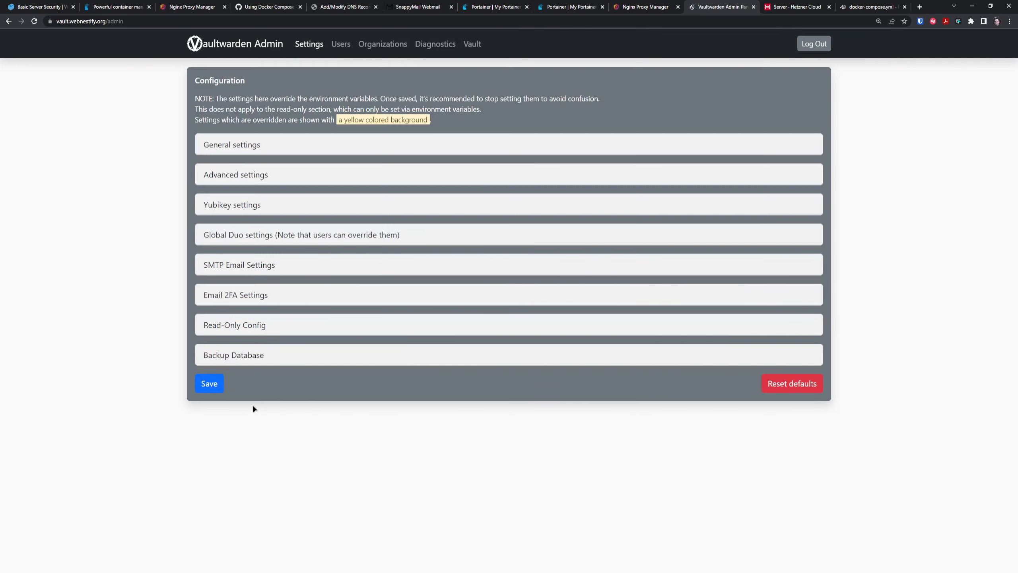
Send another SMTP test email to the user's address and dismiss the 535 credentials error.
{"action": "left_click", "coordinate": [247, 264]}
{"action": "scroll", "coordinate": [247, 264], "scroll_direction": "down", "scroll_amount": 5}
{"action": "left_click", "coordinate": [281, 469]}
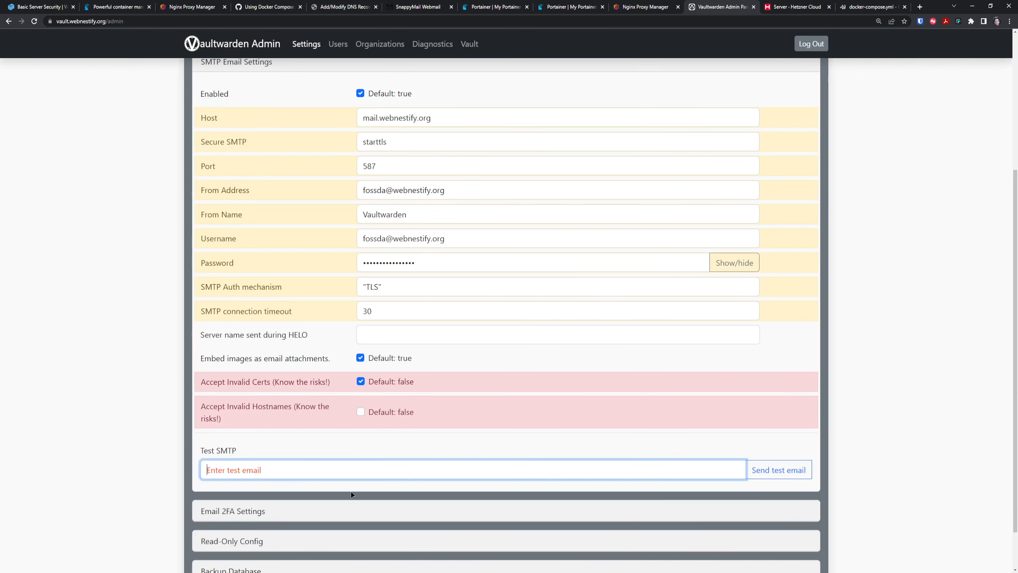
{"action": "left_click", "coordinate": [767, 470]}
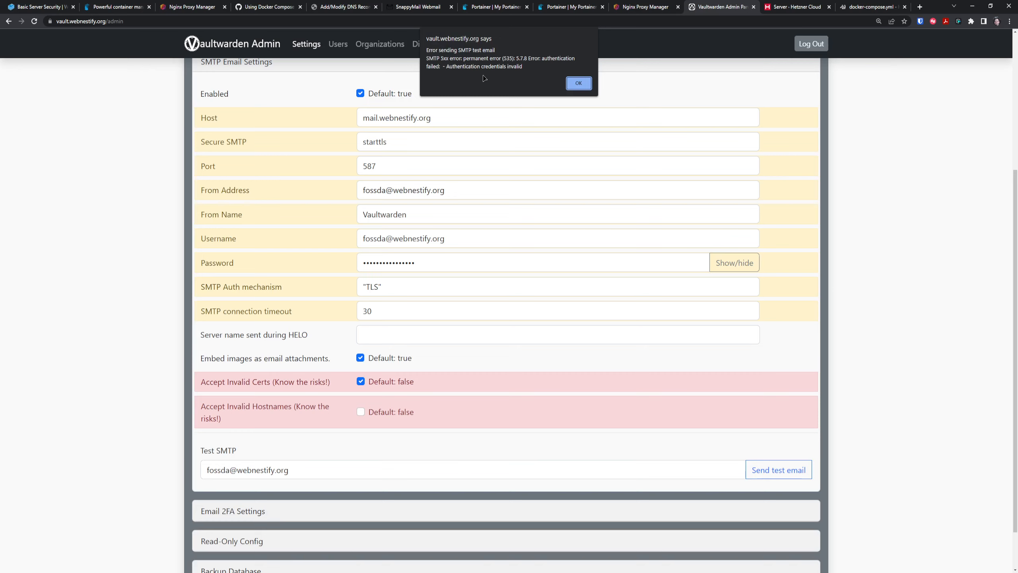
{"action": "left_click", "coordinate": [579, 83]}
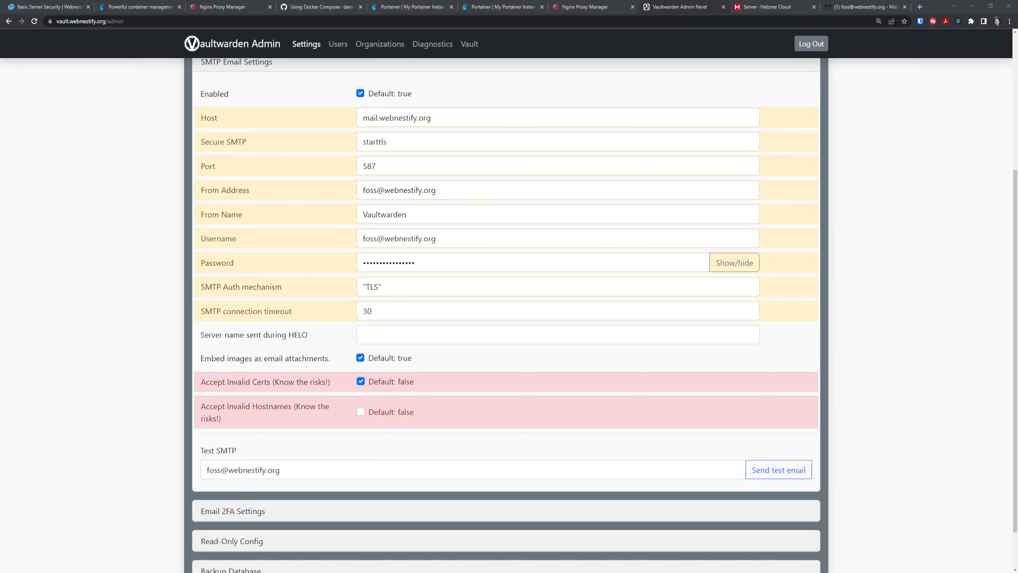
Resend the SMTP test email with the corrected From Address, confirm success, and view the webmail inbox.
{"action": "left_click", "coordinate": [493, 432]}
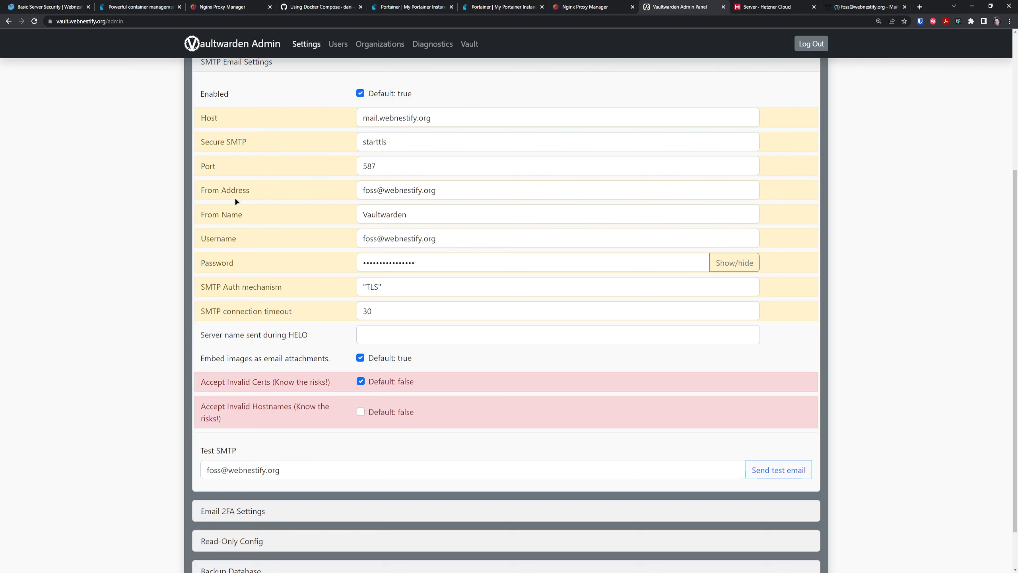
{"action": "left_click", "coordinate": [395, 197]}
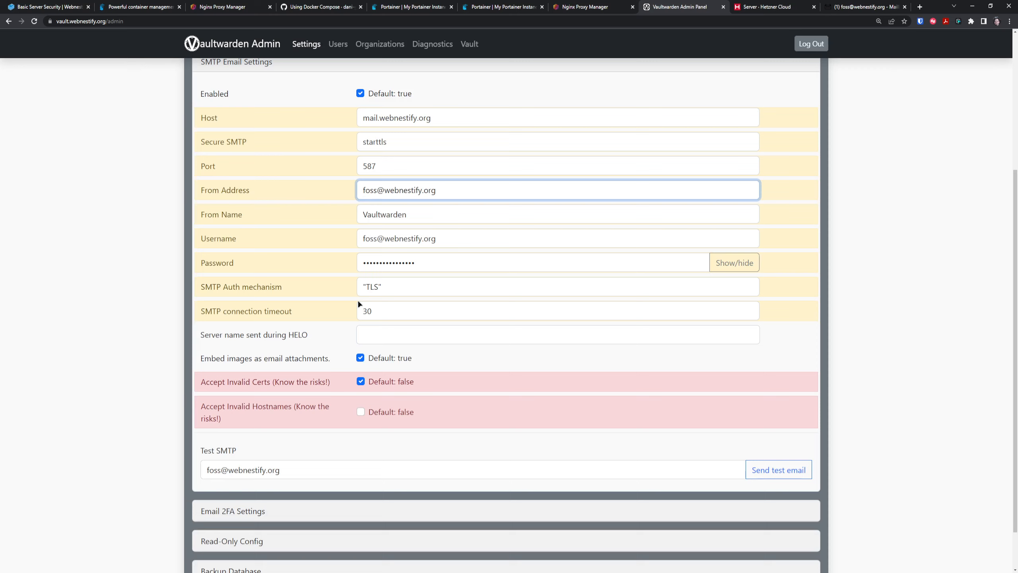
{"action": "scroll", "coordinate": [289, 465], "scroll_direction": "down", "scroll_amount": 1}
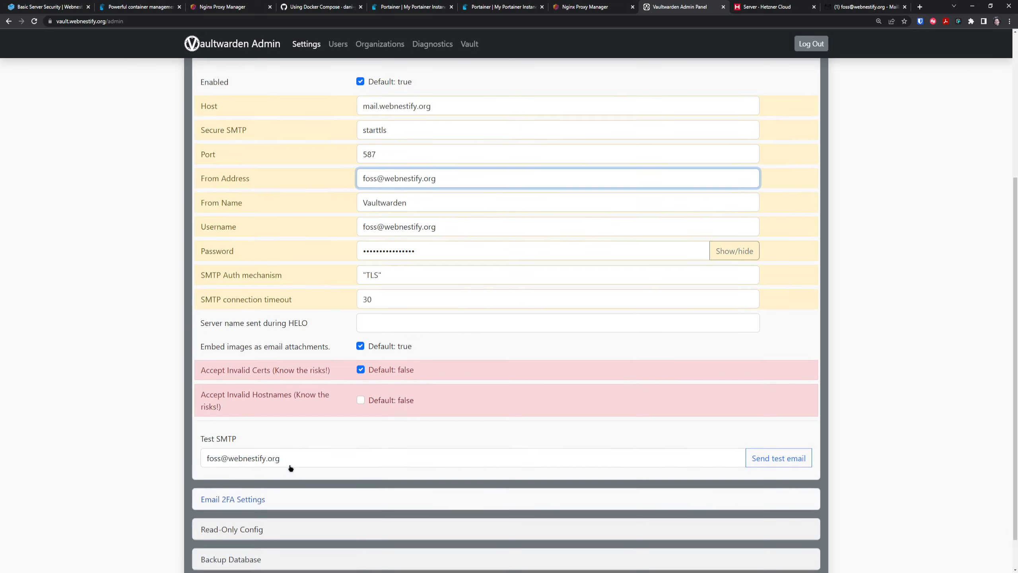
{"action": "left_click", "coordinate": [779, 459]}
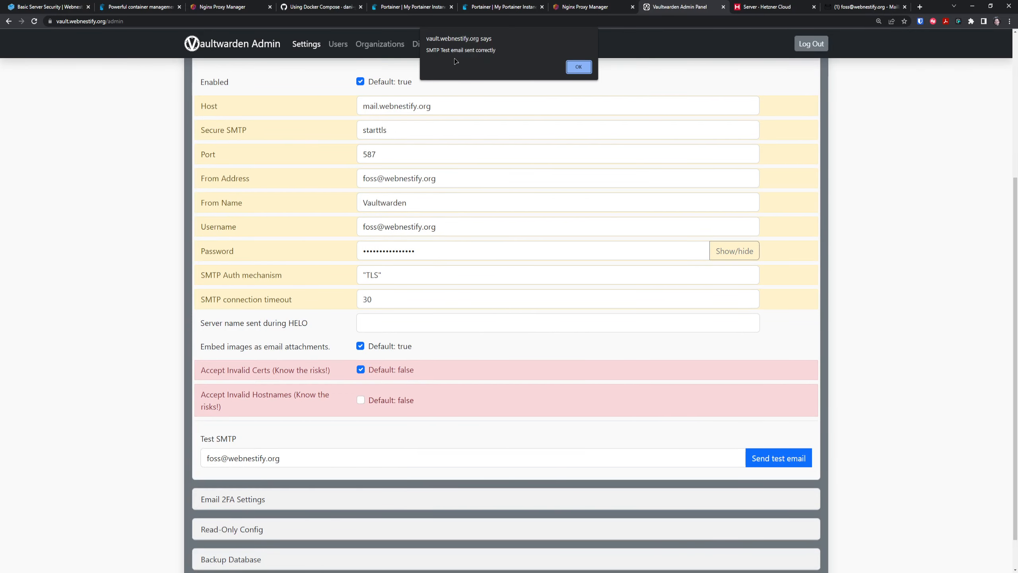
{"action": "left_click", "coordinate": [576, 67]}
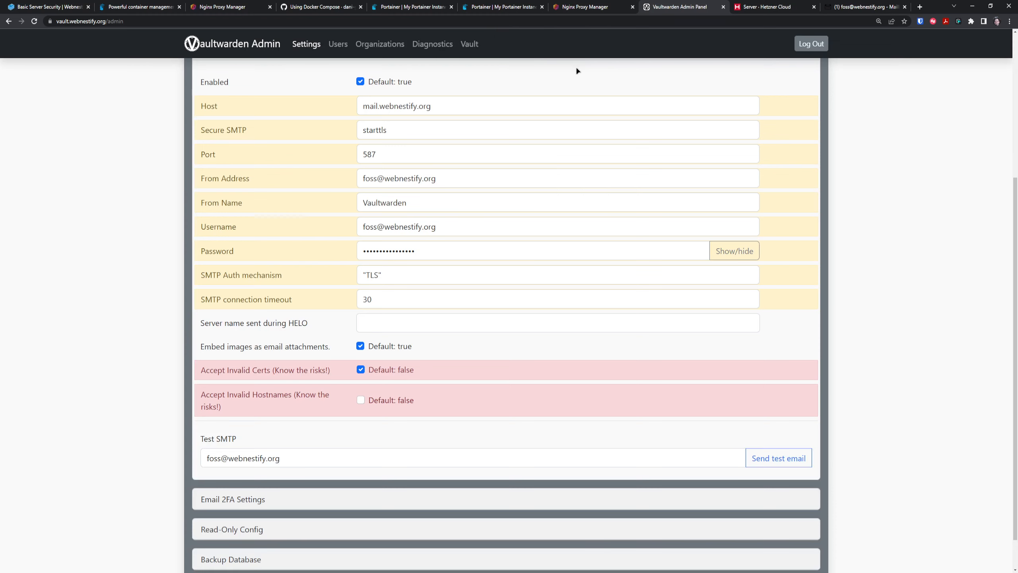
{"action": "left_click", "coordinate": [866, 7]}
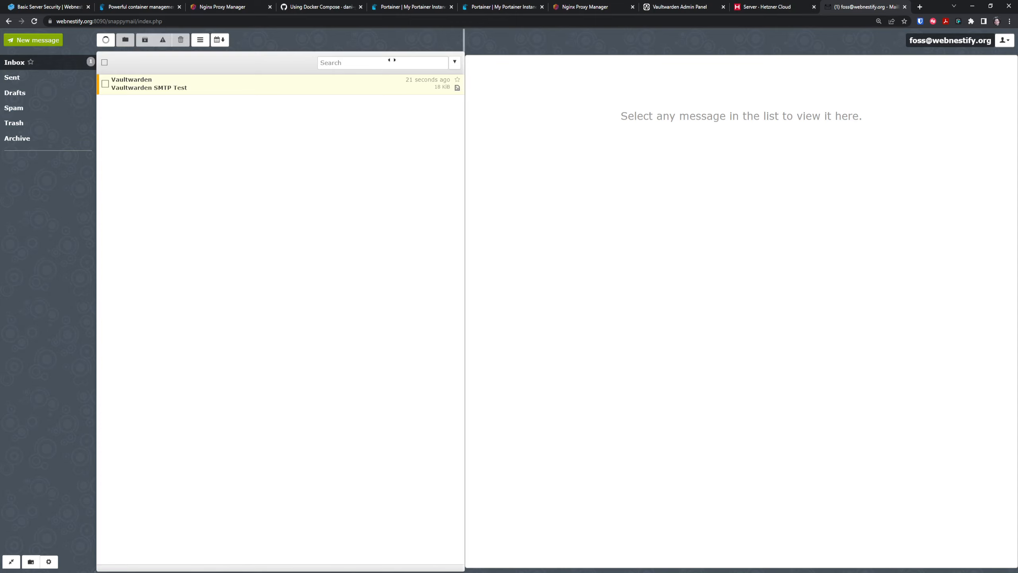
Read the 'Vaultwarden SMTP Test' email, then start a blank new message.
{"action": "left_click", "coordinate": [190, 89]}
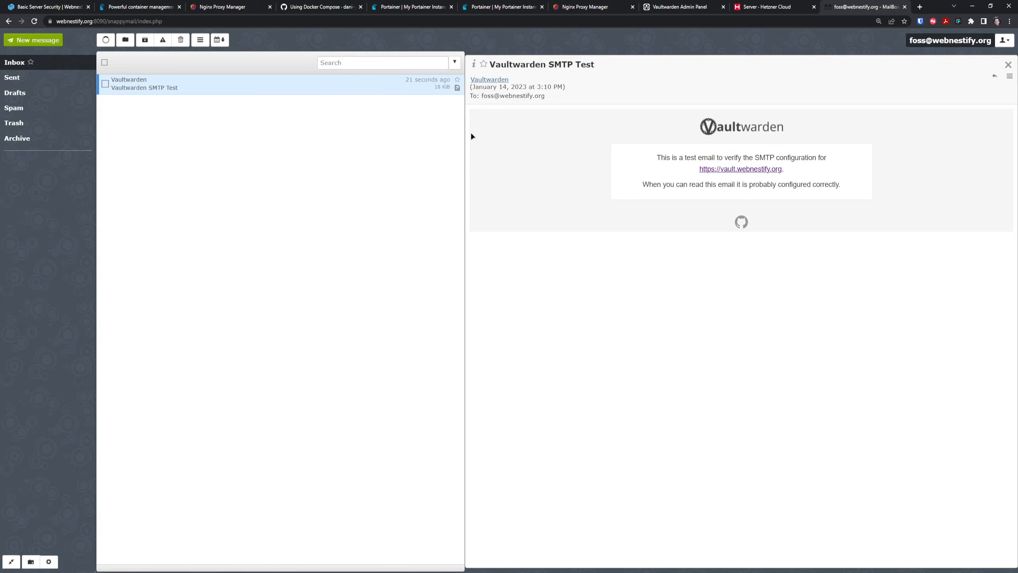
{"action": "left_click", "coordinate": [34, 40]}
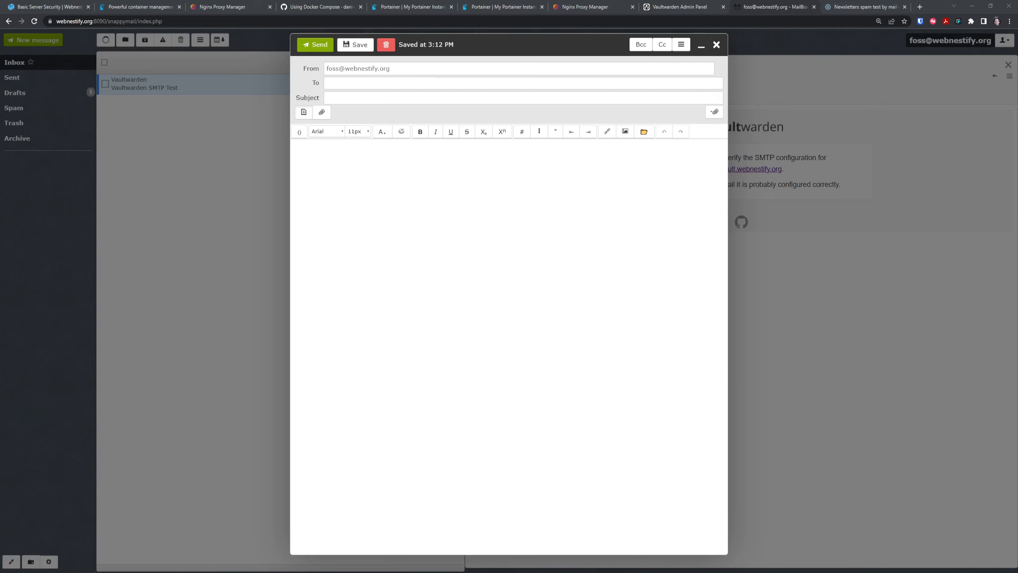
Copy the mail-tester test address and paste it as the new message's recipient.
{"action": "left_click", "coordinate": [870, 3]}
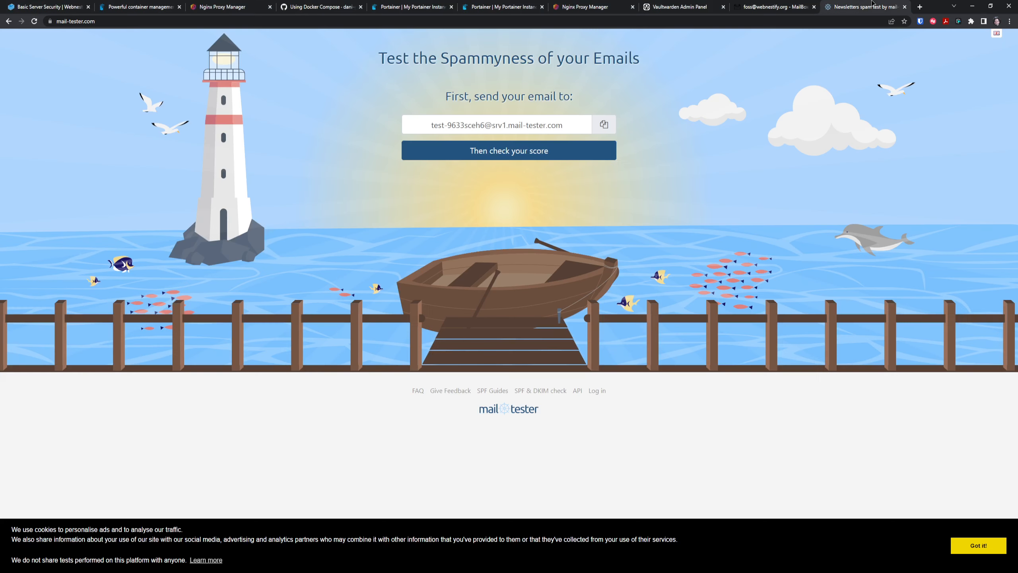
{"action": "left_click", "coordinate": [610, 124]}
{"action": "left_click", "coordinate": [775, 7]}
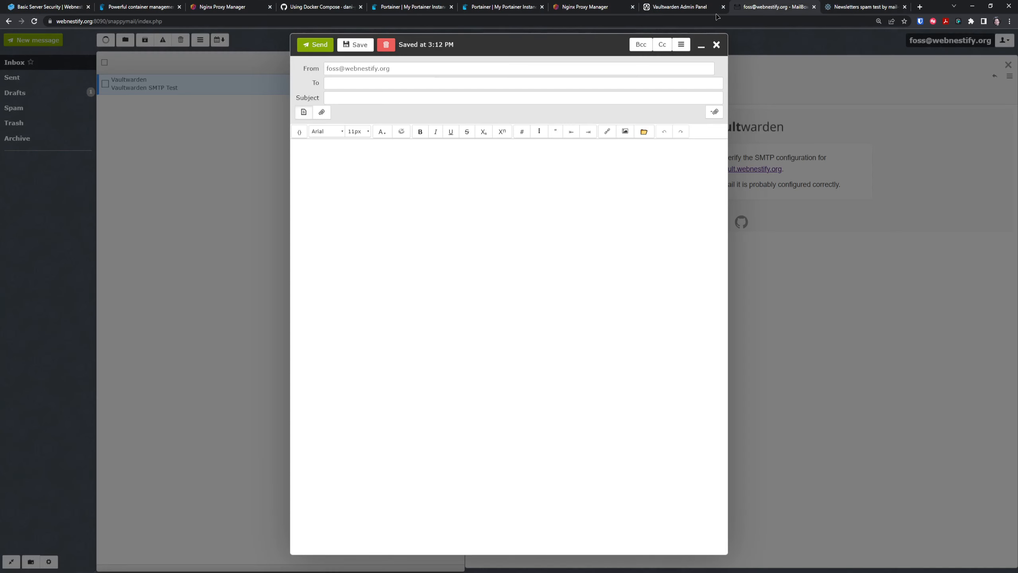
{"action": "left_click", "coordinate": [363, 84]}
{"action": "key", "text": "ctrl+v"}
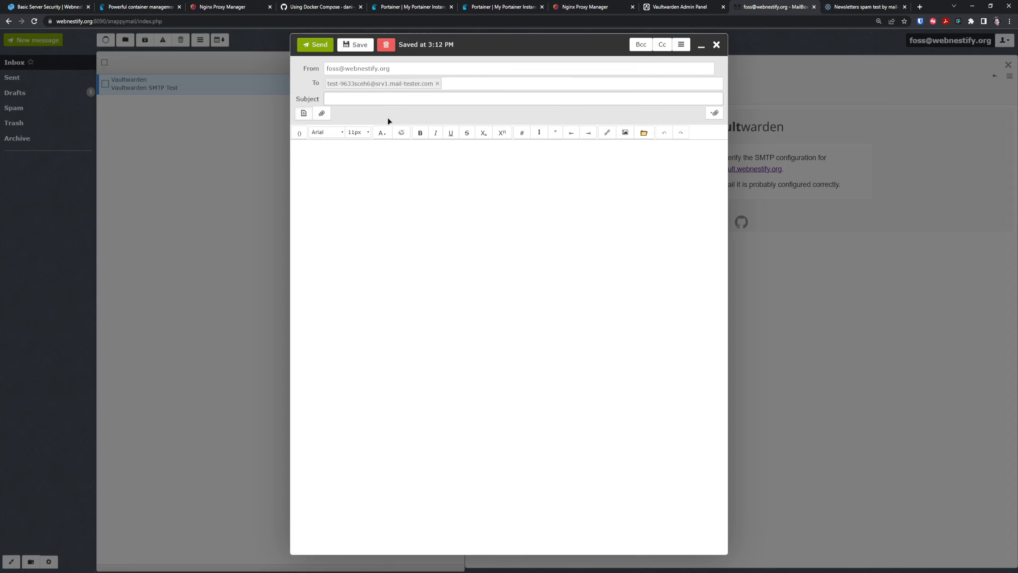
Send the message with subject 'Testing SMTP' and body 'Perfr', then view mail-tester's score.
{"action": "type", "text": "Testing SMTP"}
{"action": "key", "text": "Tab"}
{"action": "key", "text": "Tab"}
{"action": "type", "text": "Perfr"}
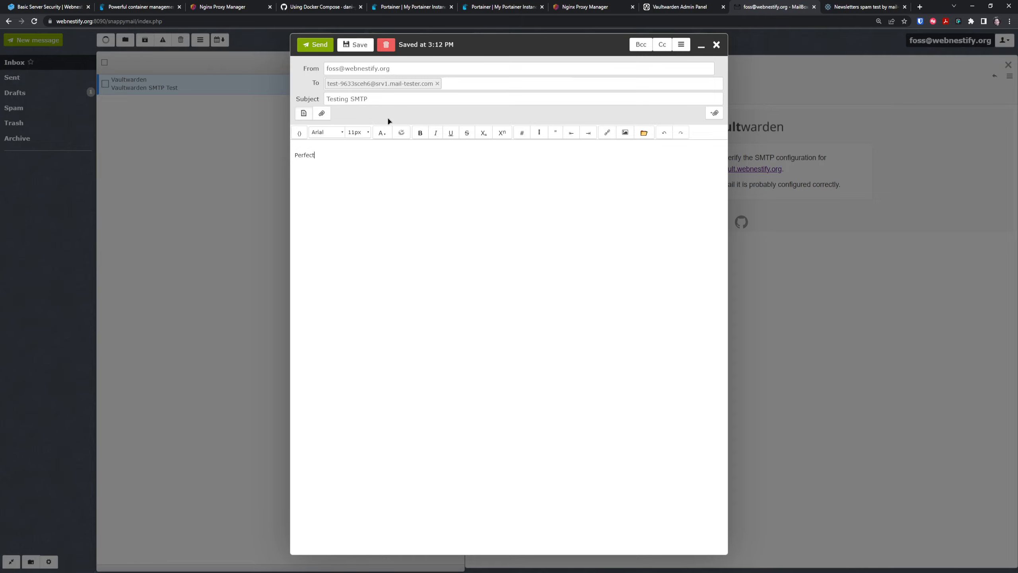
{"action": "key", "text": "ctrl+Return"}
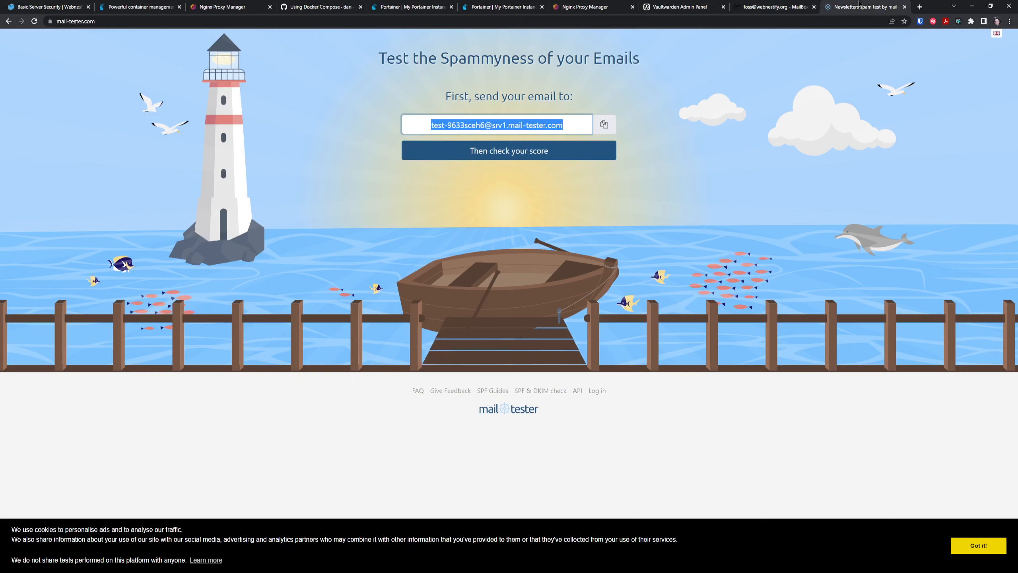
{"action": "left_click", "coordinate": [860, 5]}
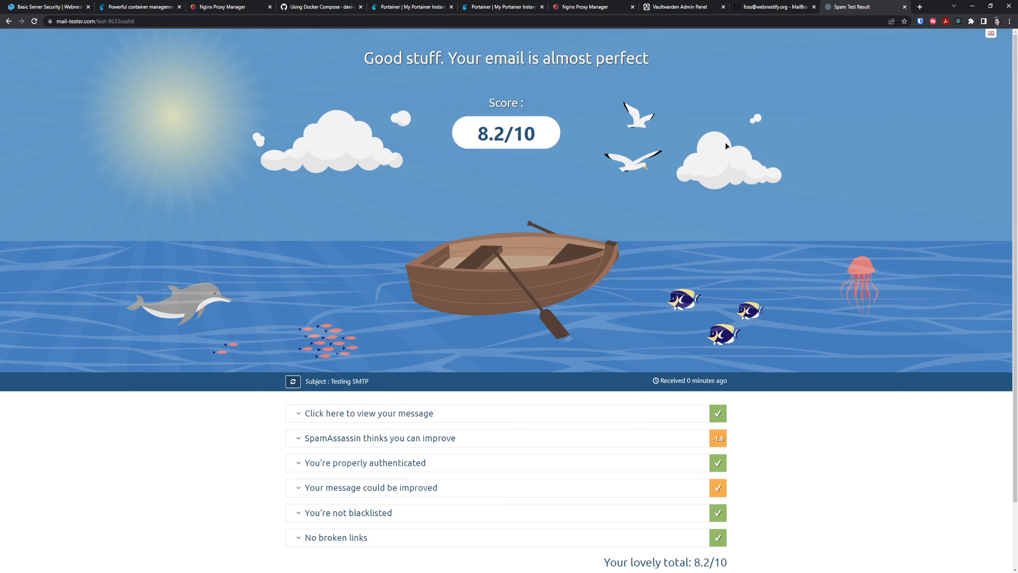
Review the 8.2/10 result's SpamAssassin score details.
{"action": "scroll", "coordinate": [219, 307], "scroll_direction": "down", "scroll_amount": 2}
{"action": "scroll", "coordinate": [397, 325], "scroll_direction": "up", "scroll_amount": 2}
{"action": "scroll", "coordinate": [572, 343], "scroll_direction": "down", "scroll_amount": 2}
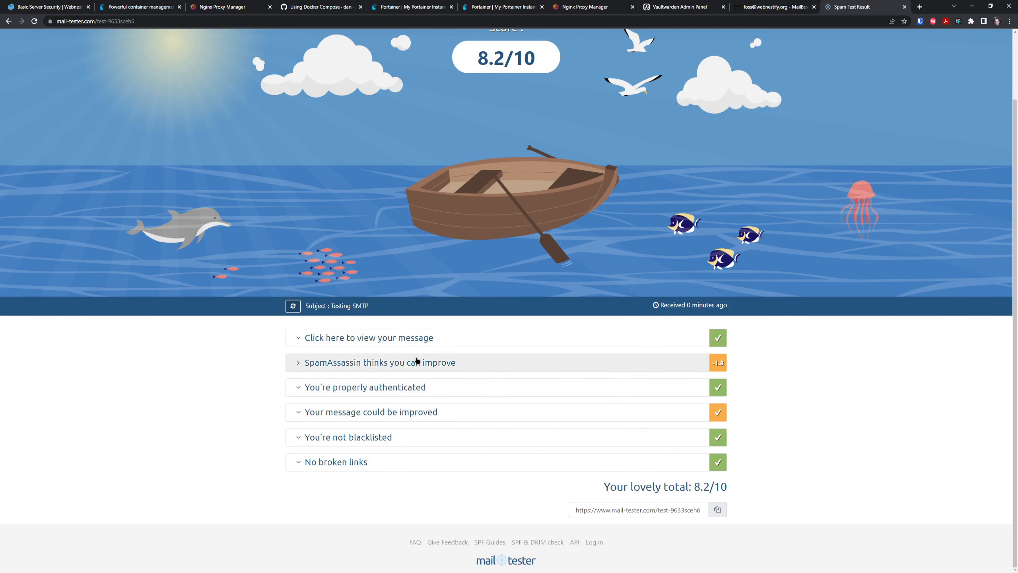
{"action": "left_click", "coordinate": [441, 366]}
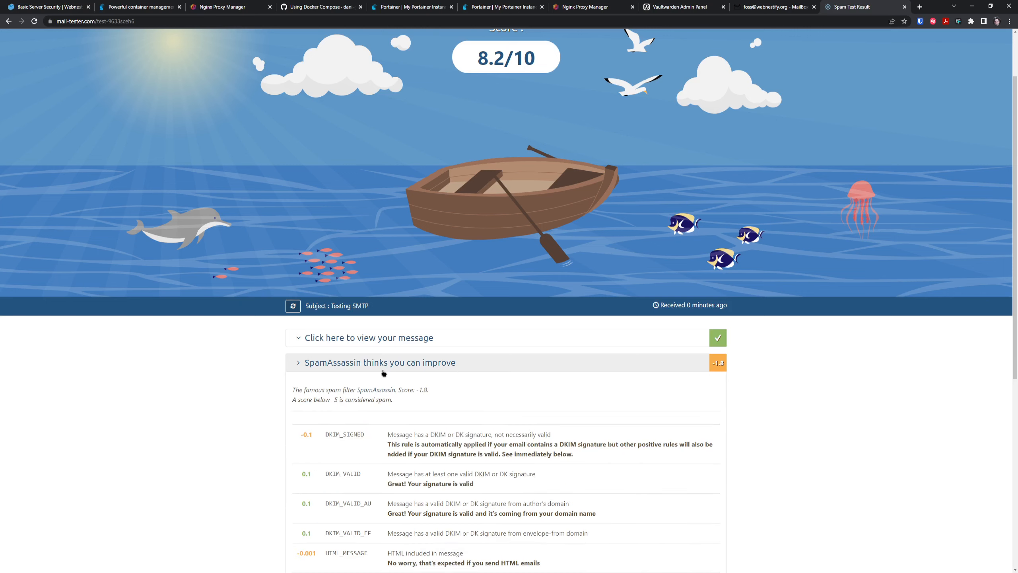
{"action": "scroll", "coordinate": [384, 373], "scroll_direction": "down", "scroll_amount": 2}
{"action": "scroll", "coordinate": [416, 388], "scroll_direction": "down", "scroll_amount": 3}
{"action": "scroll", "coordinate": [401, 321], "scroll_direction": "up", "scroll_amount": 2}
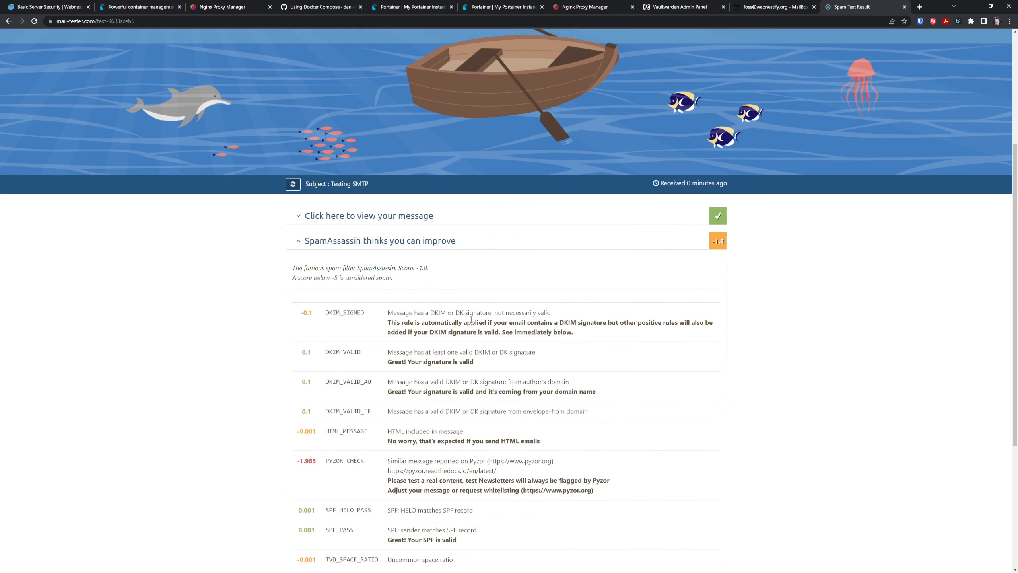
{"action": "left_click", "coordinate": [381, 242]}
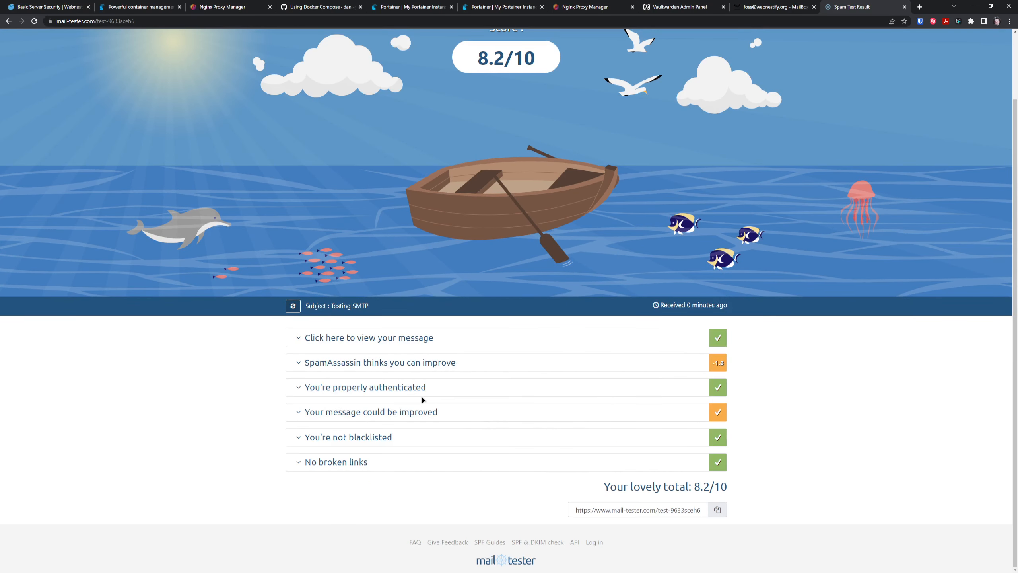
Check the 'You're properly authenticated' details, then close the mail-tester results.
{"action": "left_click", "coordinate": [413, 387]}
{"action": "scroll", "coordinate": [441, 391], "scroll_direction": "down", "scroll_amount": 3}
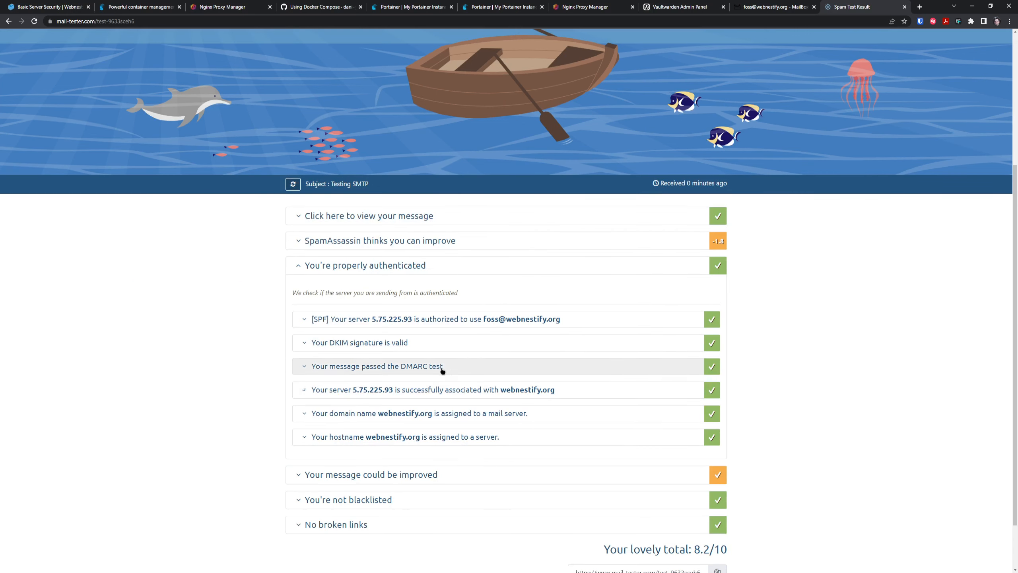
{"action": "scroll", "coordinate": [286, 316], "scroll_direction": "down", "scroll_amount": 2}
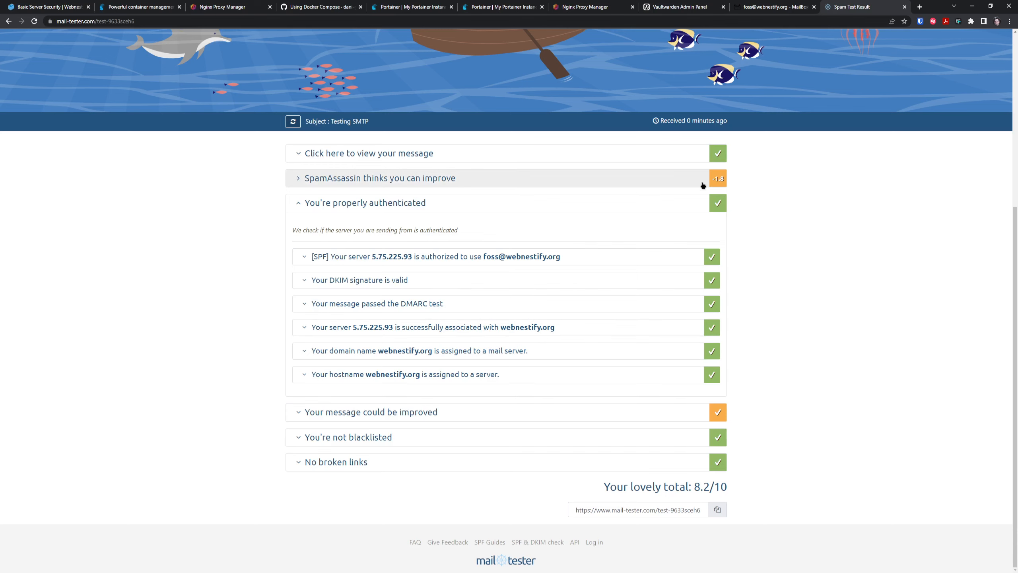
{"action": "left_click", "coordinate": [904, 6]}
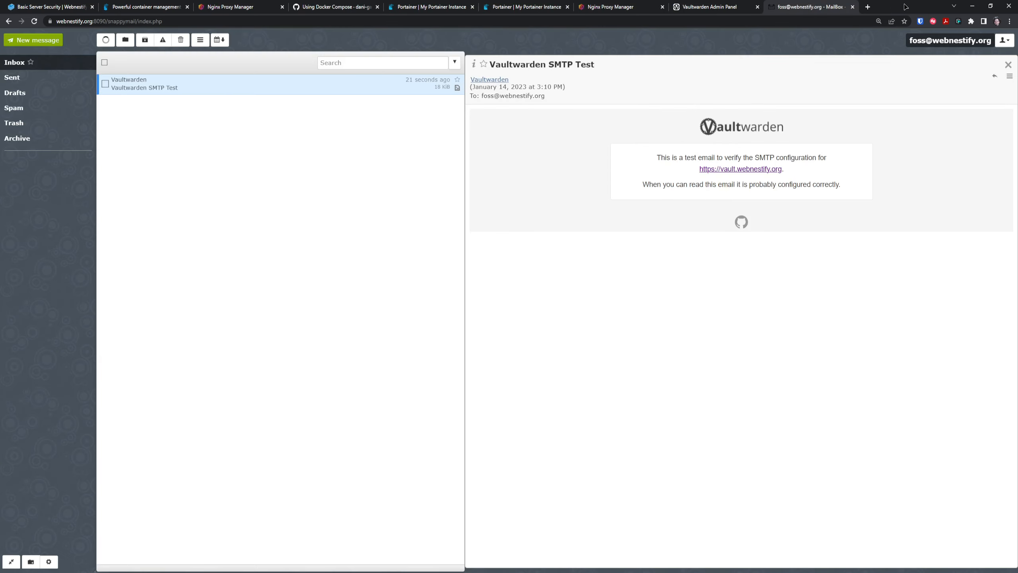
Copy the SMTP username address from the Vaultwarden admin settings.
{"action": "left_click", "coordinate": [716, 8]}
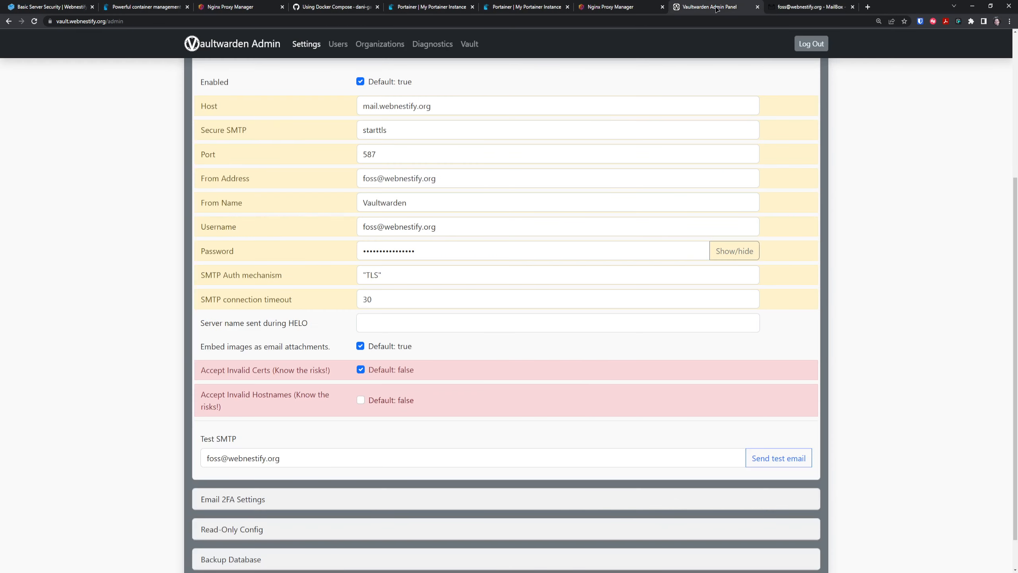
{"action": "left_click", "coordinate": [454, 227]}
{"action": "key", "text": "ctrl+a"}
{"action": "scroll", "coordinate": [403, 226], "scroll_direction": "up", "scroll_amount": 5}
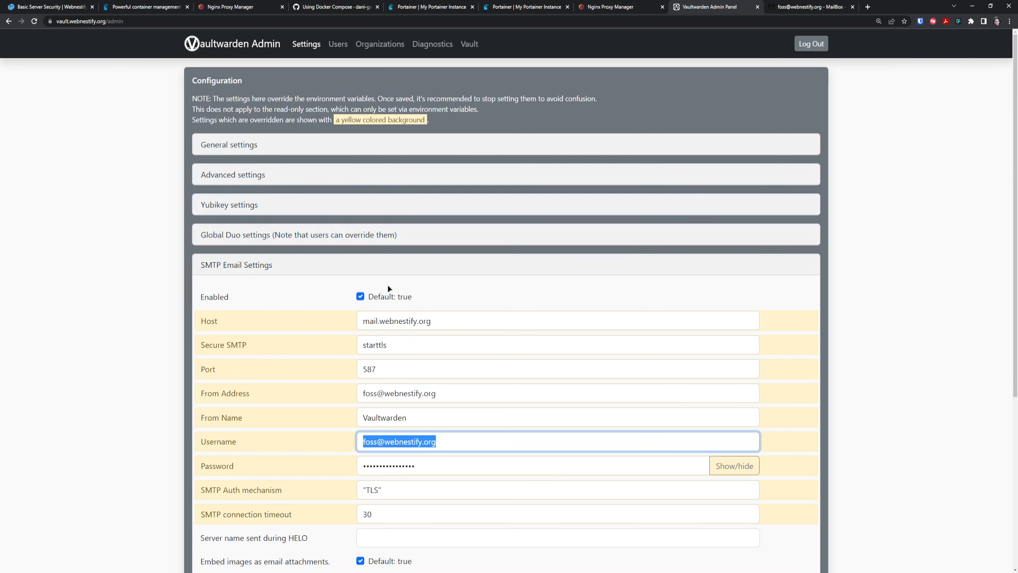
Invite that address as a new user from the Users page and confirm the invitation.
{"action": "left_click", "coordinate": [343, 47]}
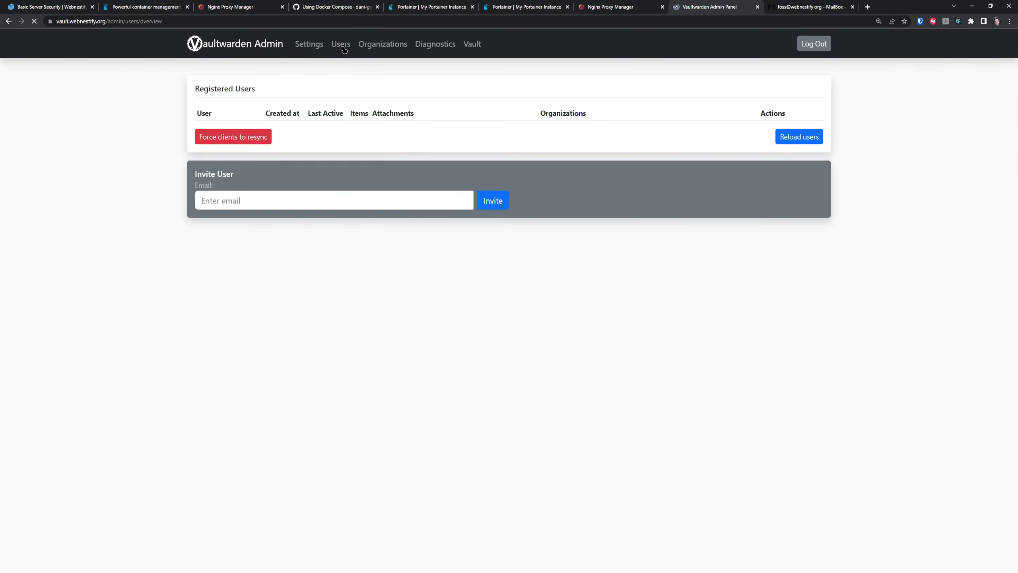
{"action": "left_click", "coordinate": [301, 258]}
{"action": "key", "text": "ctrl+v"}
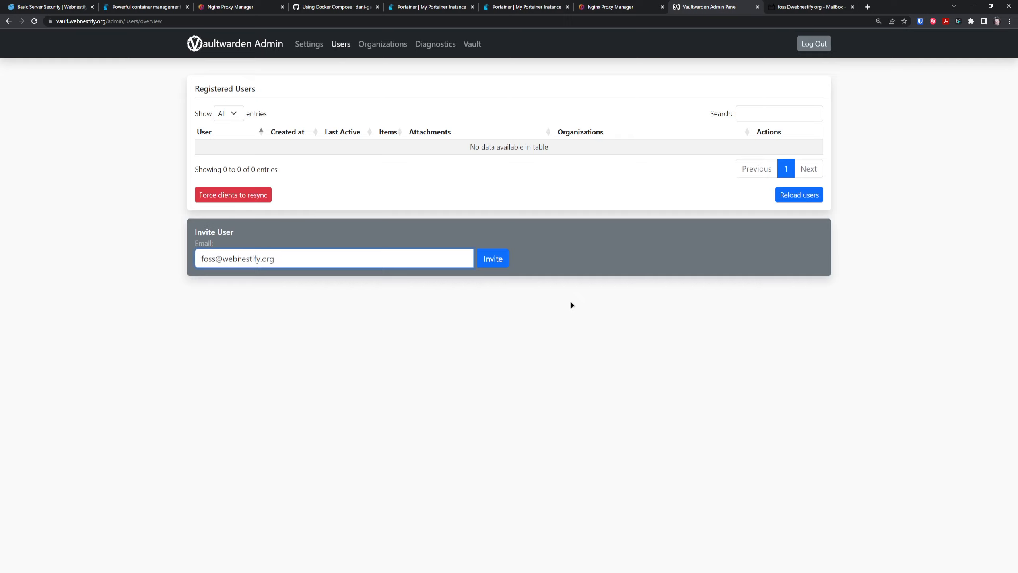
{"action": "left_click", "coordinate": [491, 259]}
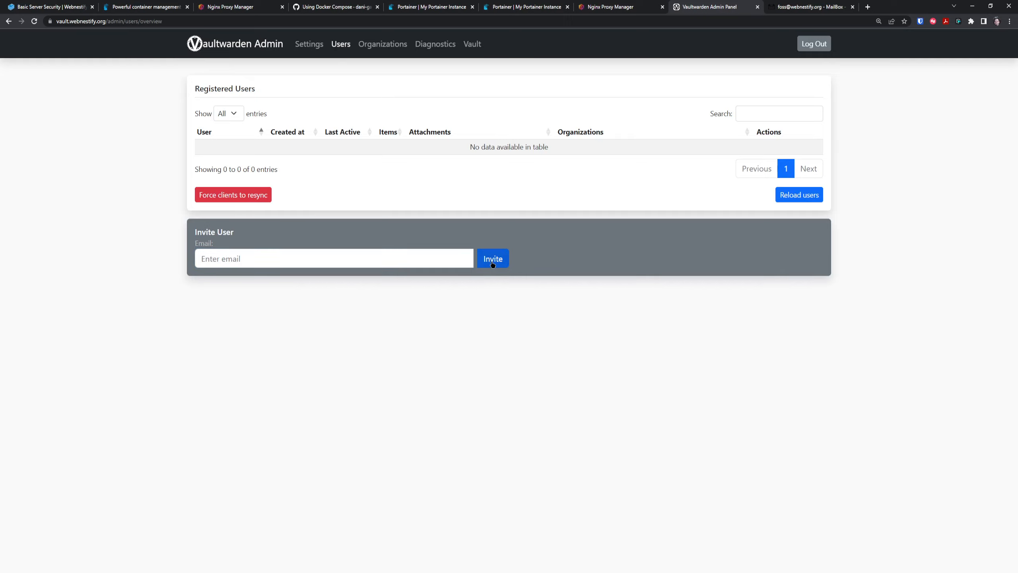
{"action": "left_click", "coordinate": [571, 68]}
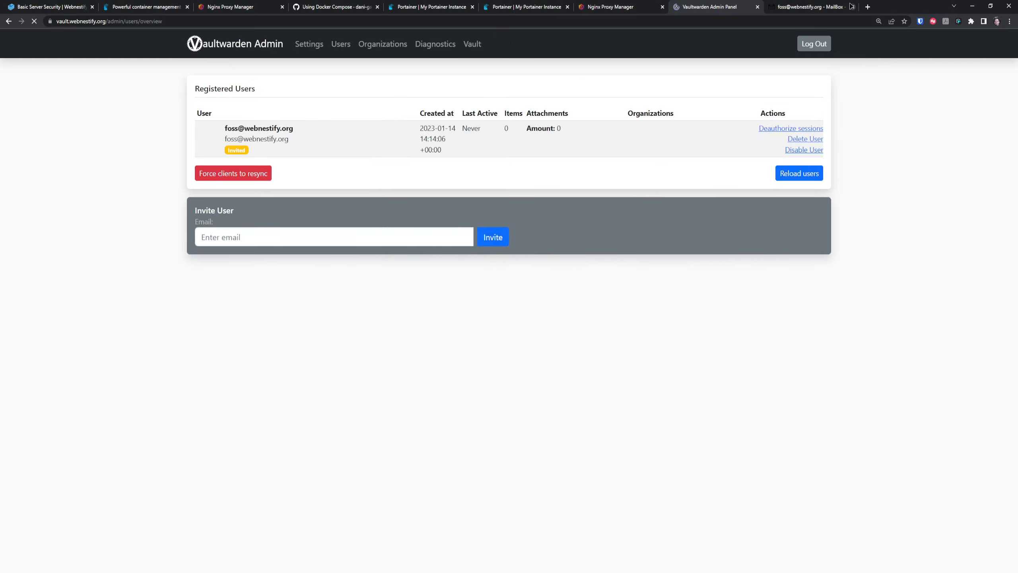
{"action": "left_click", "coordinate": [816, 5]}
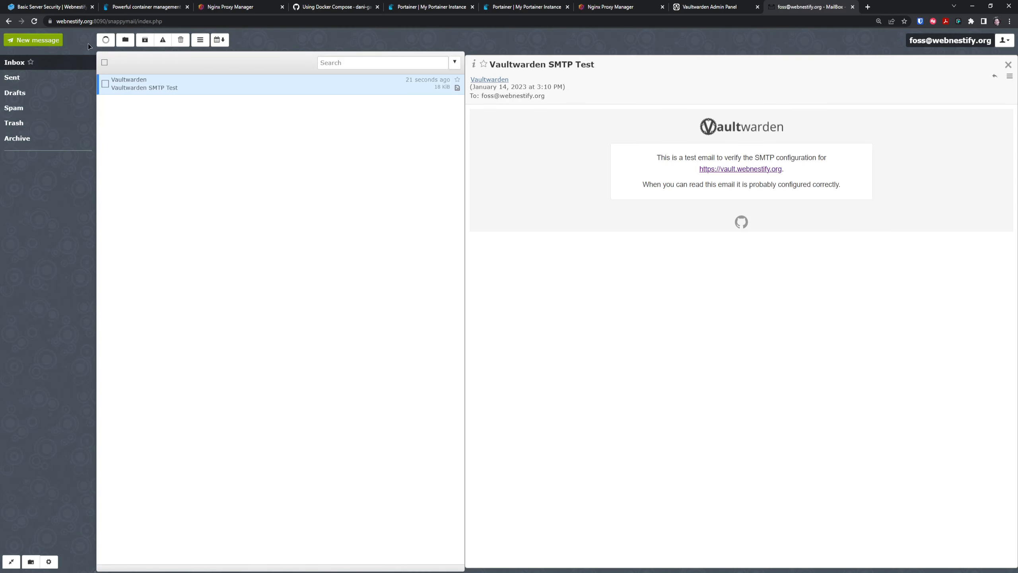
Refresh the inbox, open the 'Join Webnestify Vault' email and follow its Join Organization Now link.
{"action": "left_click", "coordinate": [105, 40]}
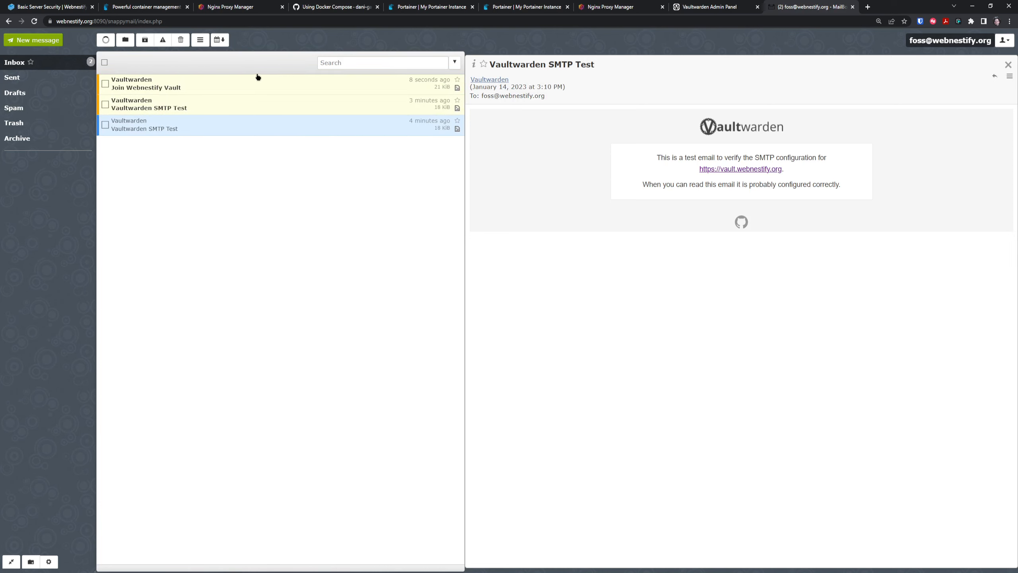
{"action": "left_click", "coordinate": [211, 89]}
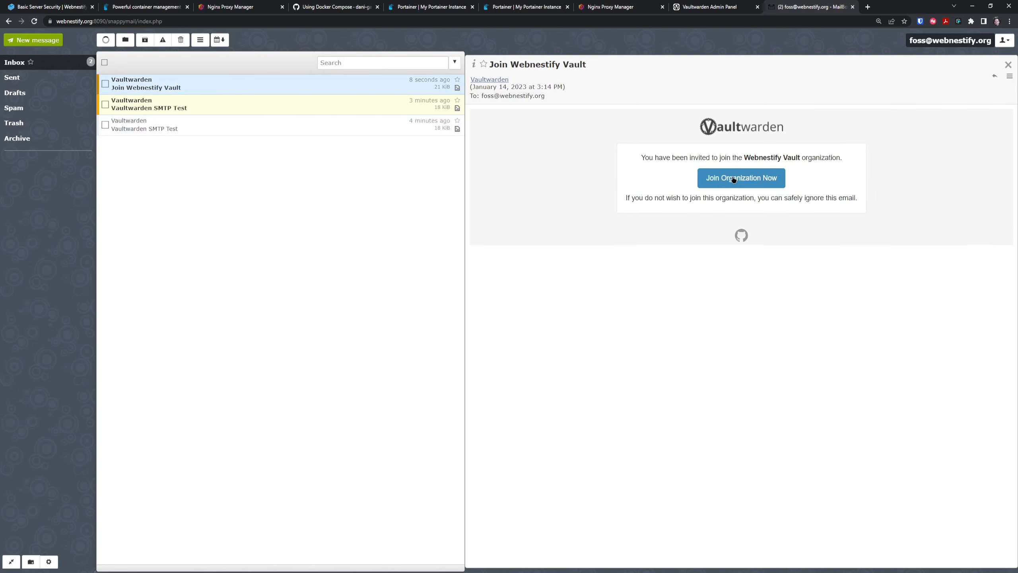
{"action": "left_click", "coordinate": [733, 179]}
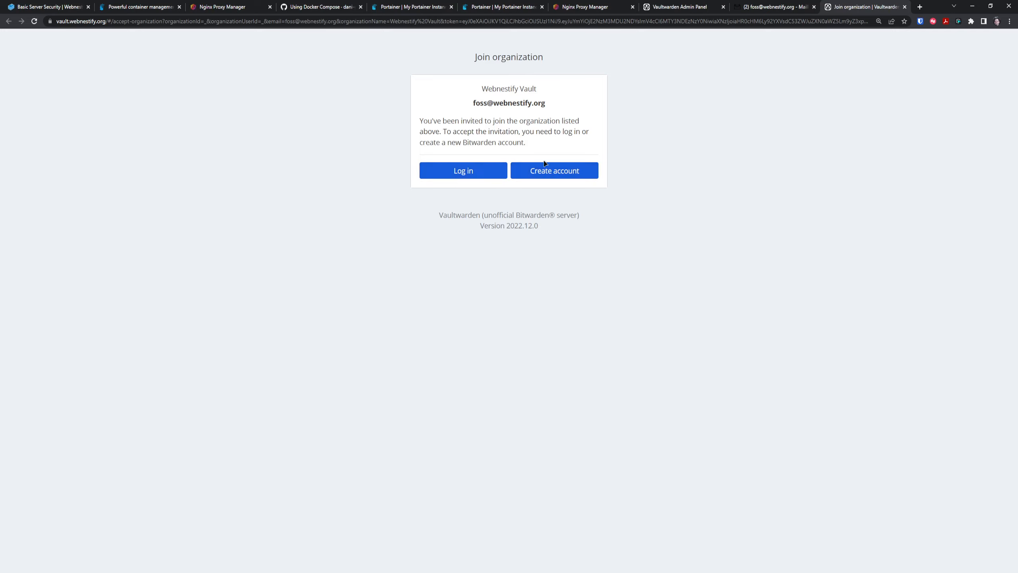
Create the account named Testing with a master password, its confirmation and a password hint.
{"action": "left_click", "coordinate": [559, 175]}
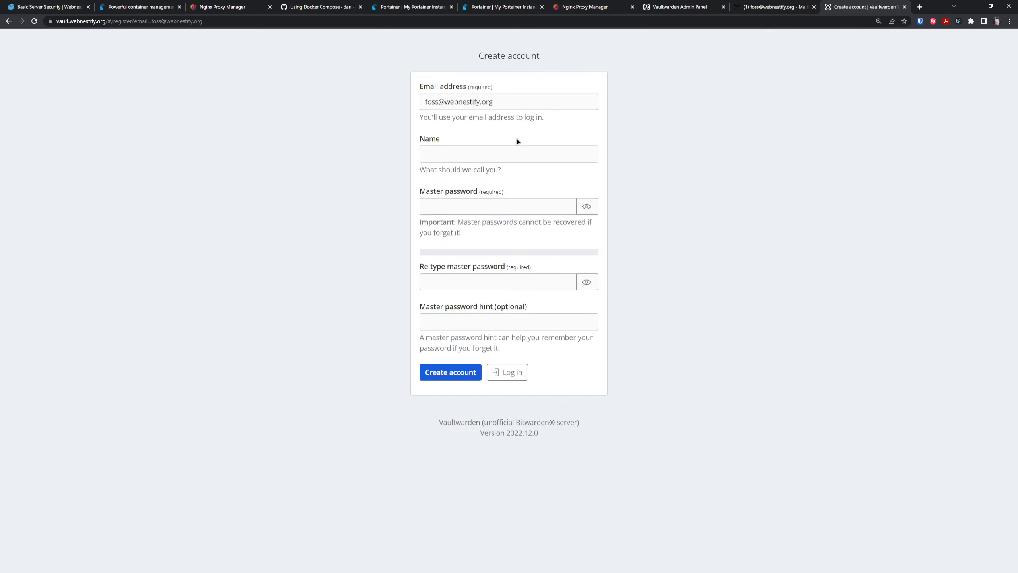
{"action": "left_click", "coordinate": [469, 155]}
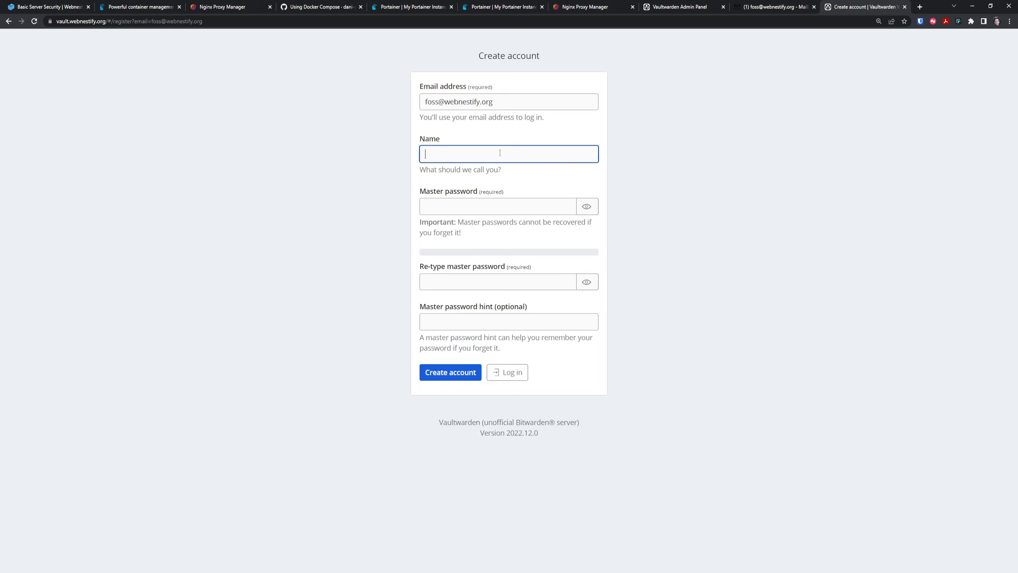
{"action": "type", "text": "Testing"}
{"action": "key", "text": "Tab"}
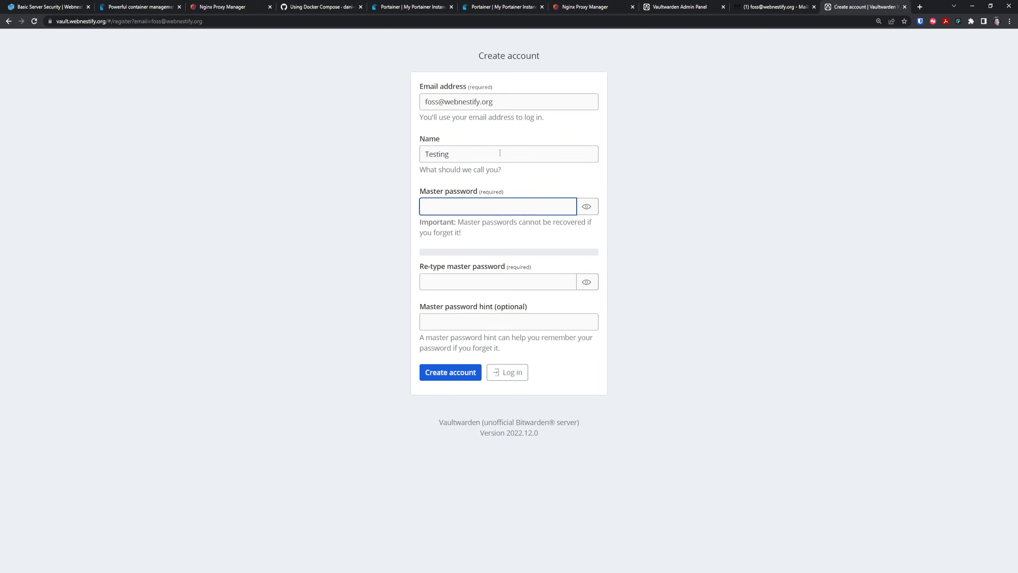
{"action": "type", "text": "••••••••••••••••"}
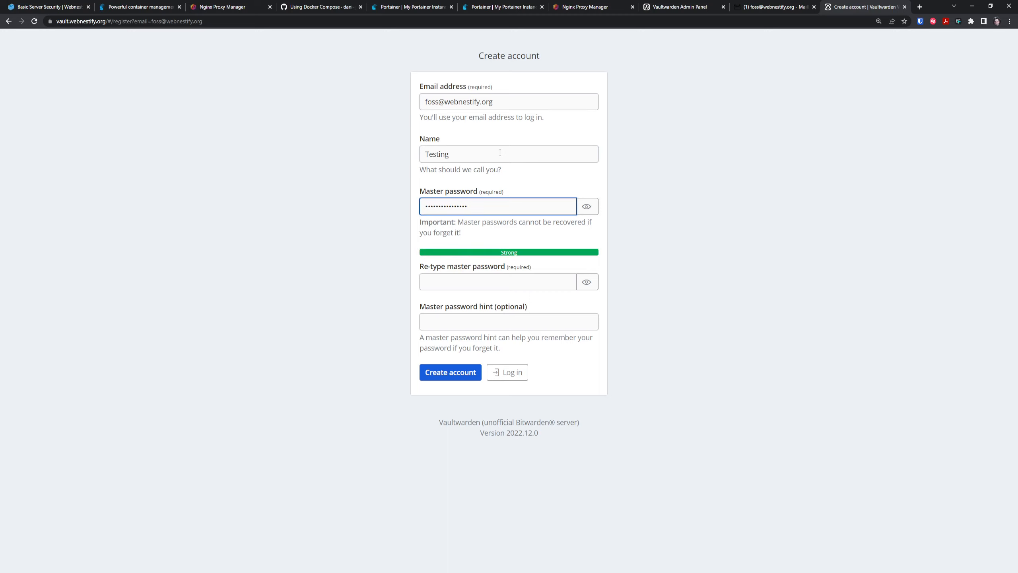
{"action": "left_click", "coordinate": [523, 281]}
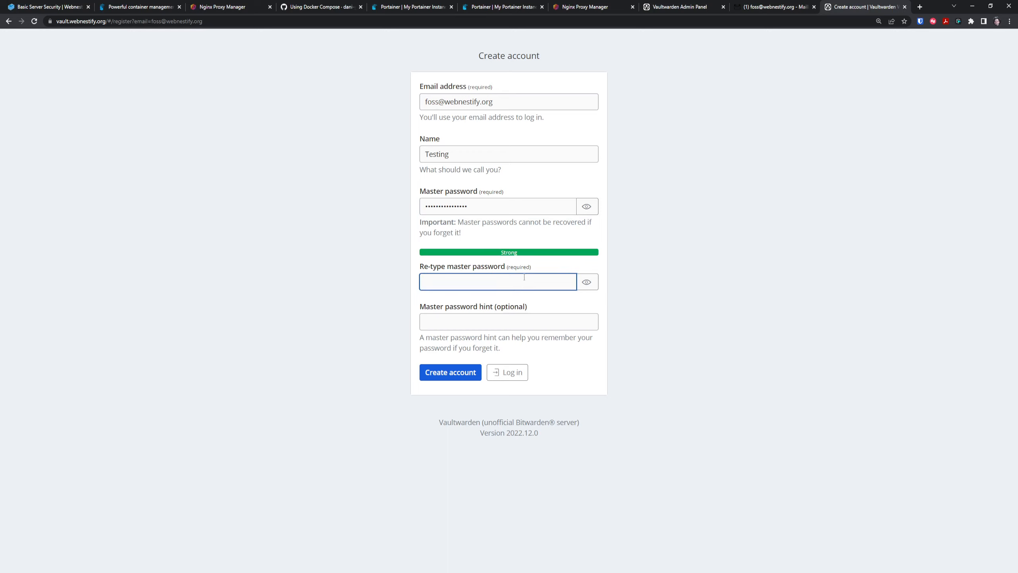
{"action": "type", "text": "••••••••••••••"}
{"action": "key", "text": "Tab"}
{"action": "key", "text": "Tab"}
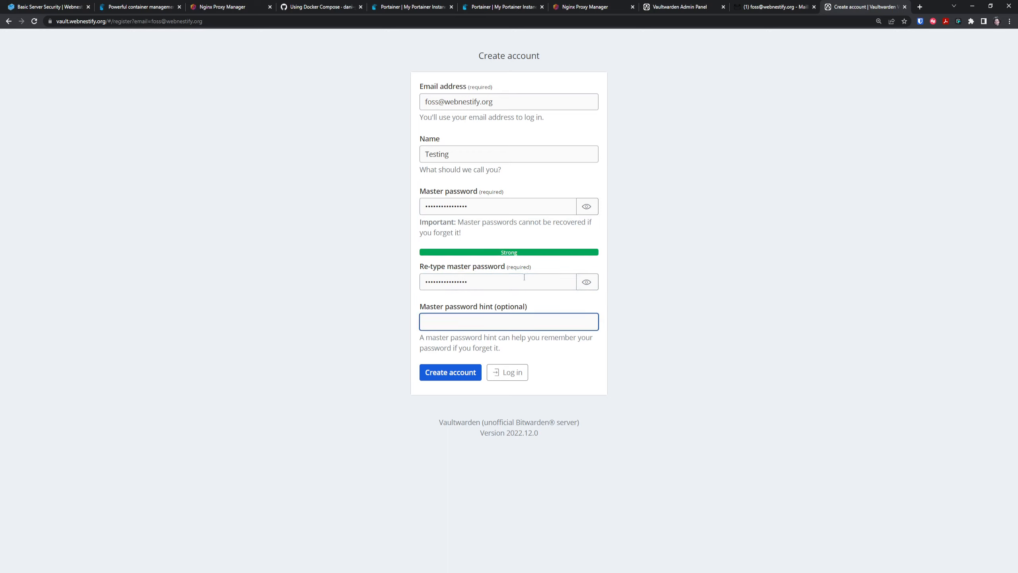
{"action": "type", "text": "defal;t"}
{"action": "type", "text": "ult"}
{"action": "left_click", "coordinate": [459, 372]}
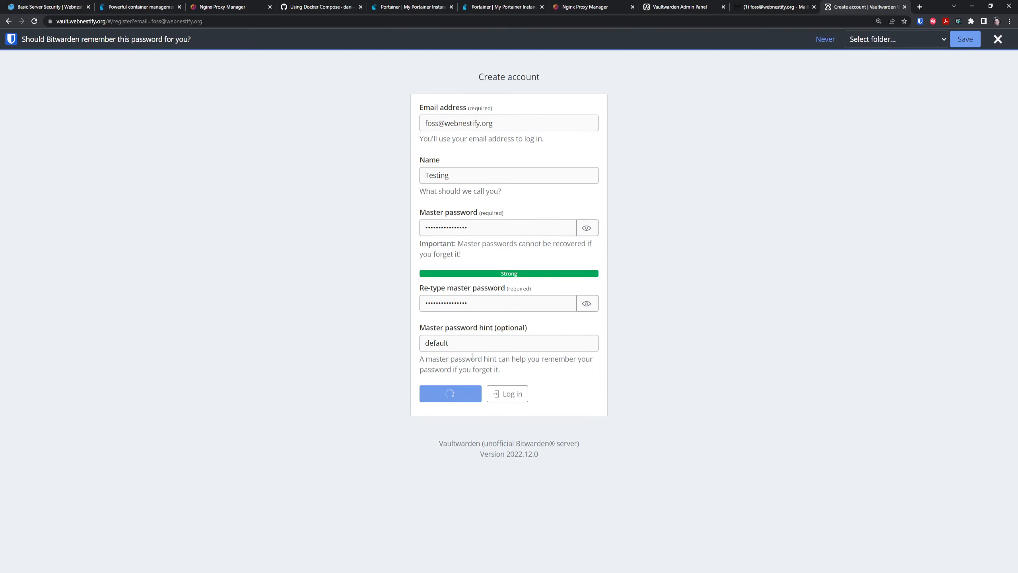
{"action": "left_click", "coordinate": [993, 39]}
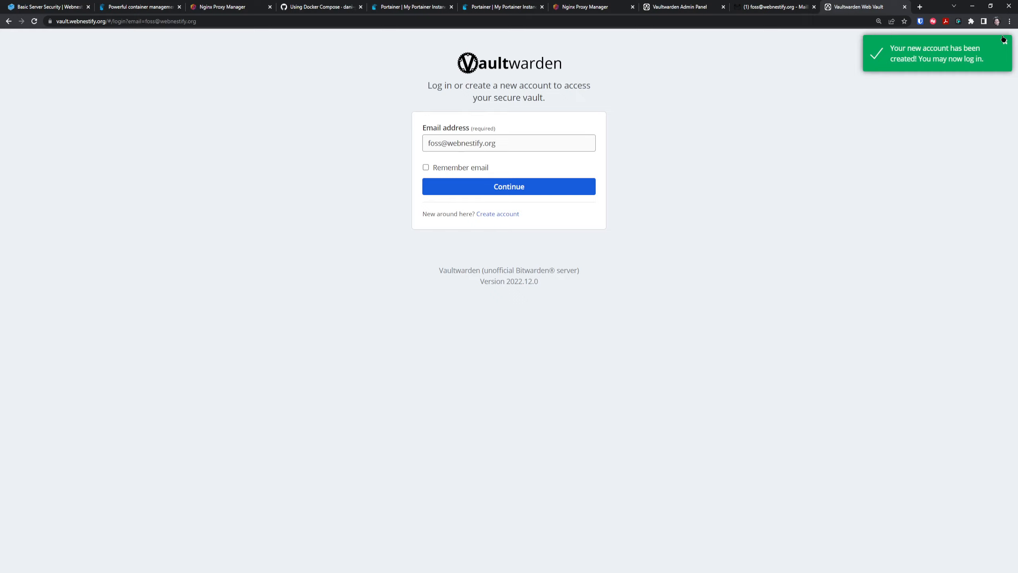
Log in with the master password to accept the invitation, then reload the mailbox.
{"action": "left_click", "coordinate": [513, 188]}
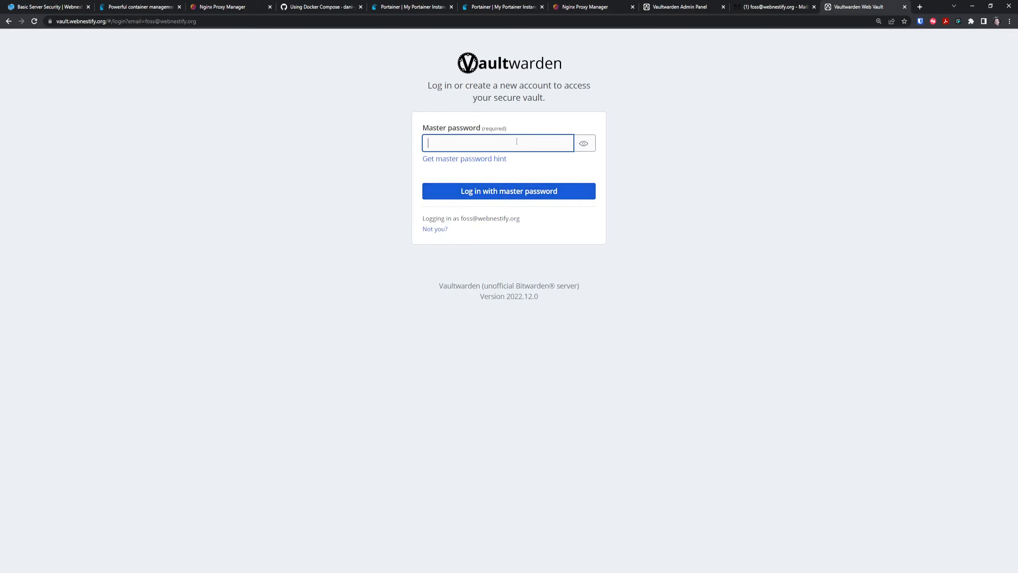
{"action": "type", "text": "••••••••••••••••"}
{"action": "key", "text": "Return"}
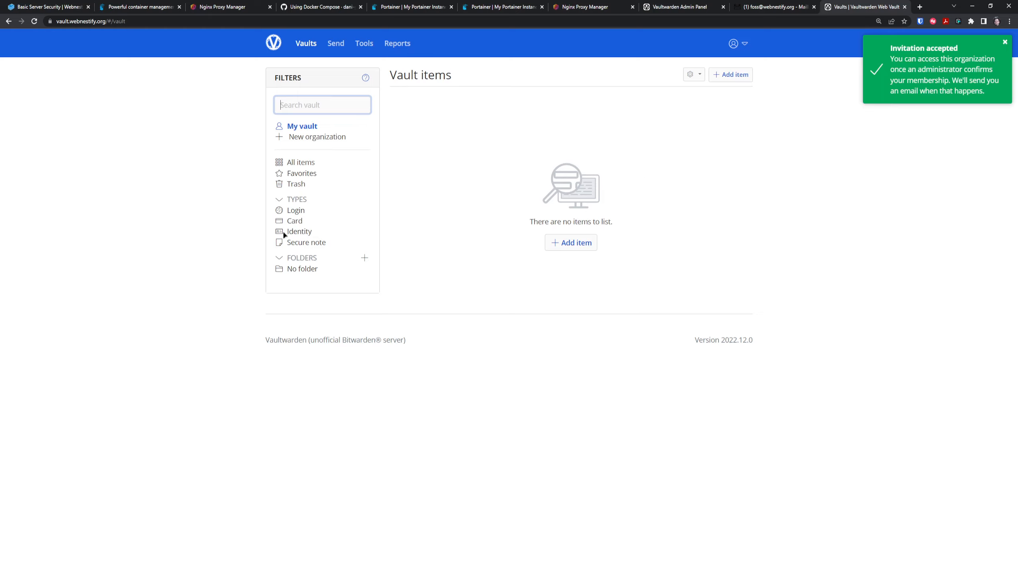
{"action": "left_click", "coordinate": [72, 240]}
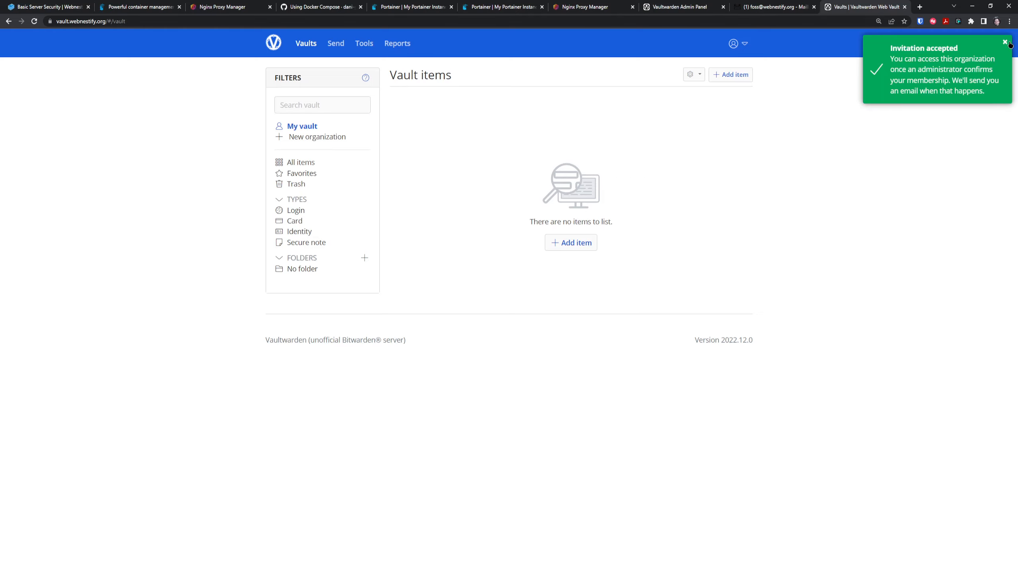
{"action": "left_click", "coordinate": [788, 2]}
{"action": "left_click", "coordinate": [105, 40]}
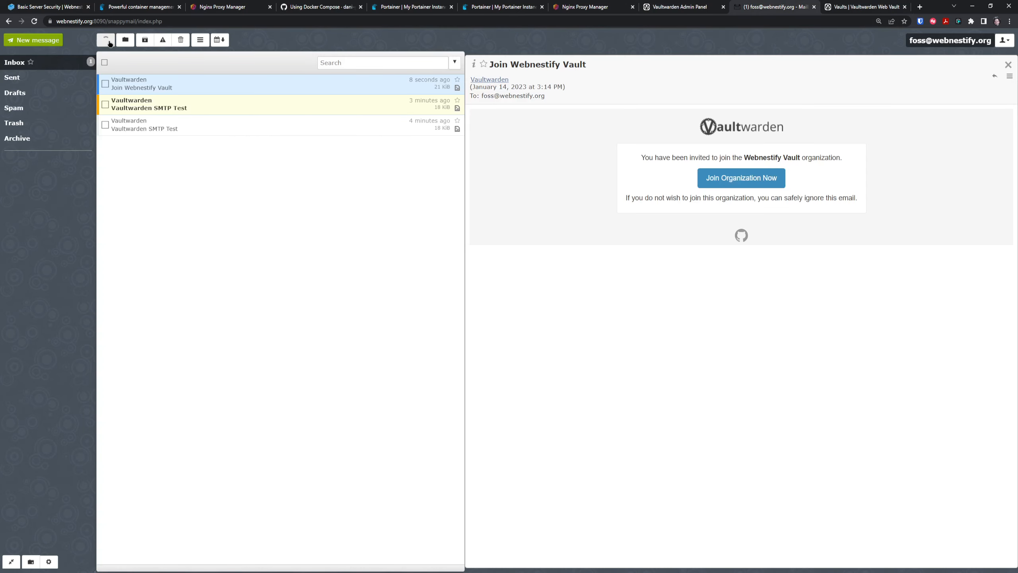
Read the Welcome, Invitation to Webnestify Vault confirmed and New Device Logged In emails.
{"action": "left_click", "coordinate": [212, 128]}
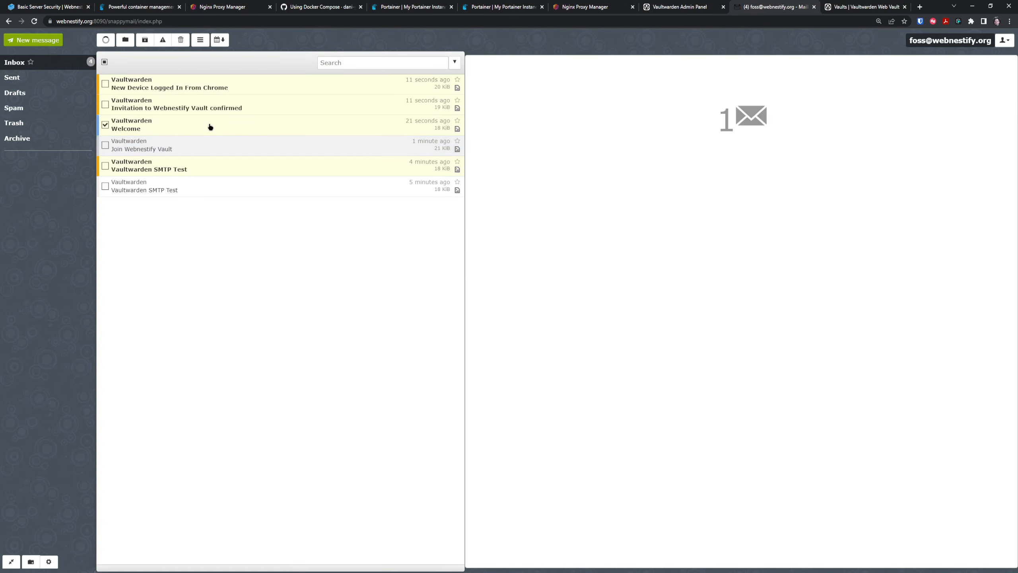
{"action": "left_click", "coordinate": [203, 126]}
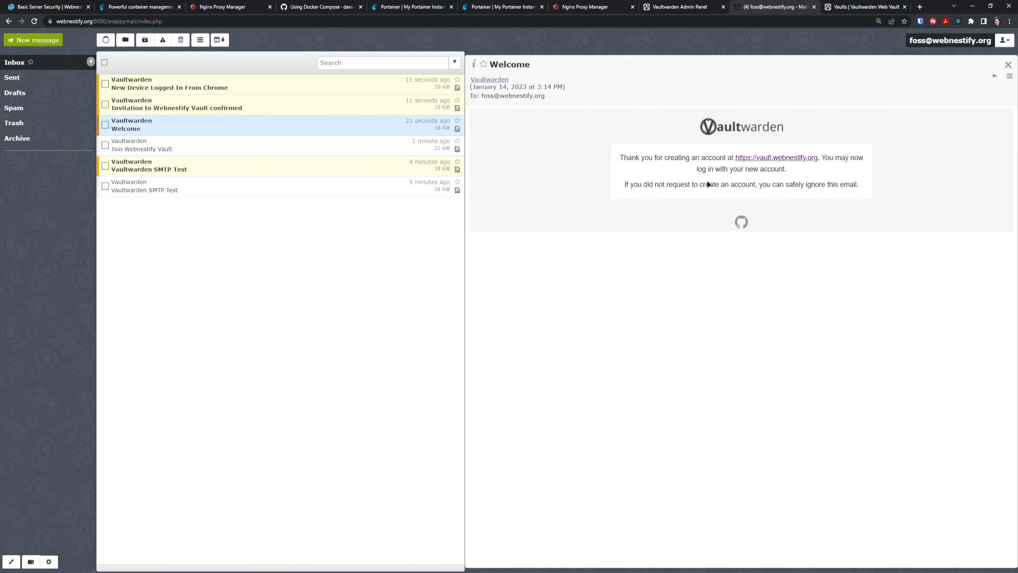
{"action": "left_click", "coordinate": [264, 100]}
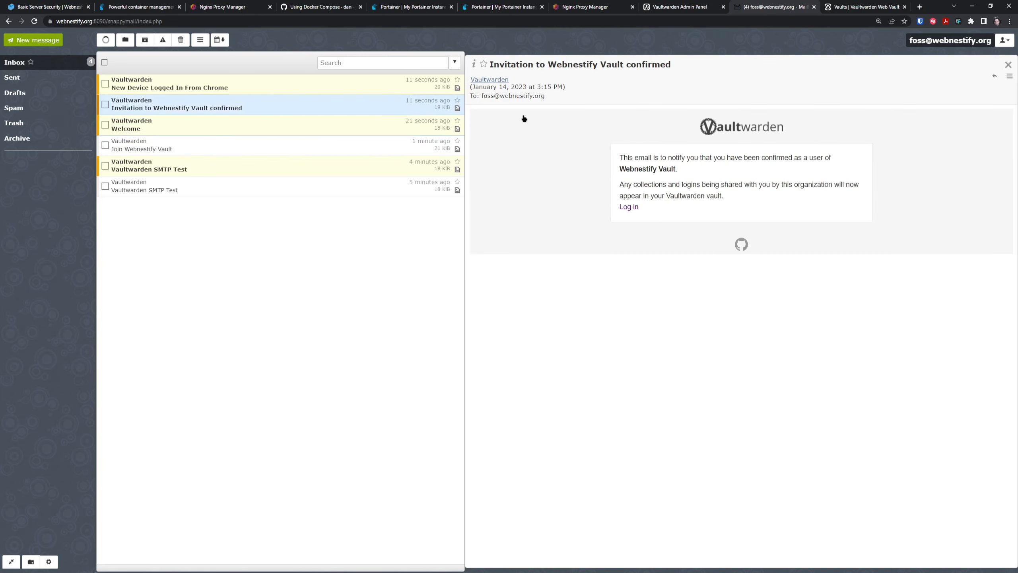
{"action": "left_click", "coordinate": [209, 87]}
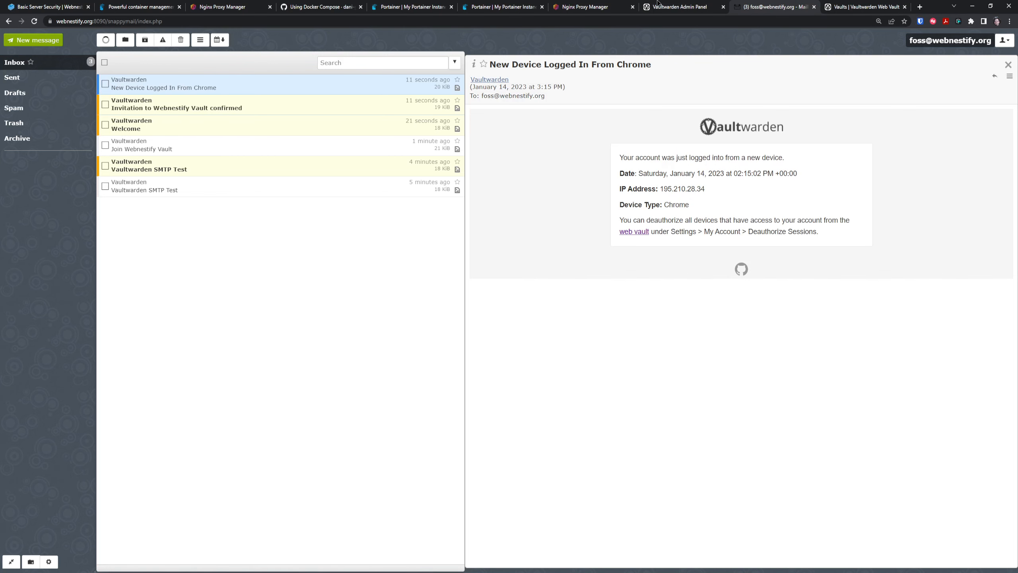
{"action": "left_click", "coordinate": [677, 7]}
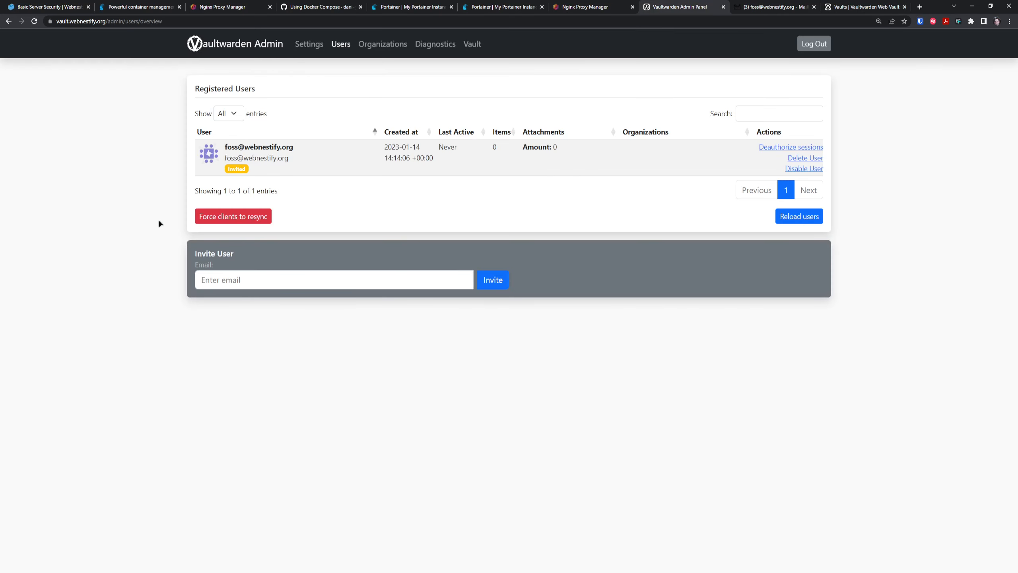
Reload the Vaultwarden users list, via Organizations and back, until Testing shows Verified.
{"action": "key", "text": "F5"}
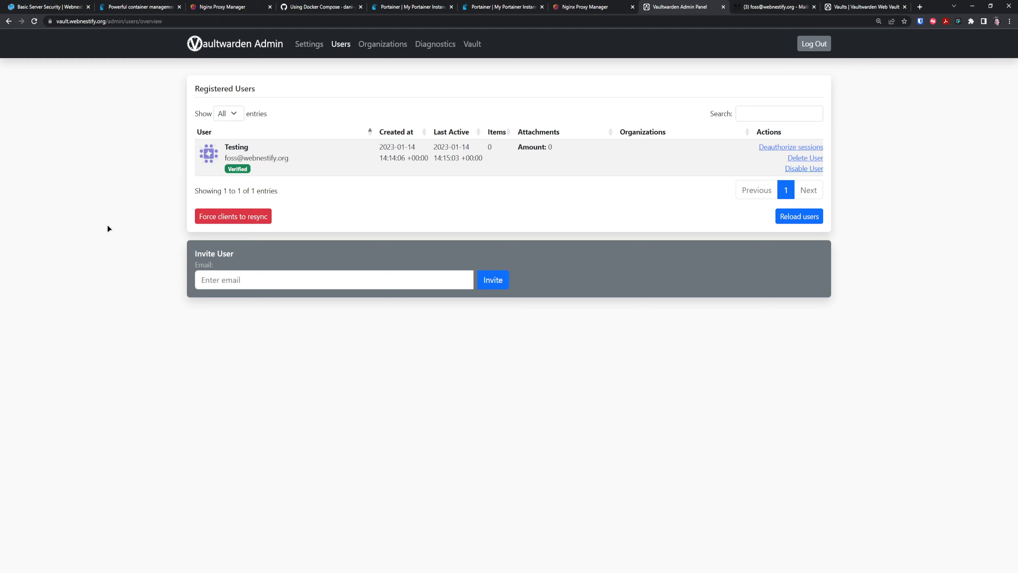
{"action": "left_click", "coordinate": [383, 44]}
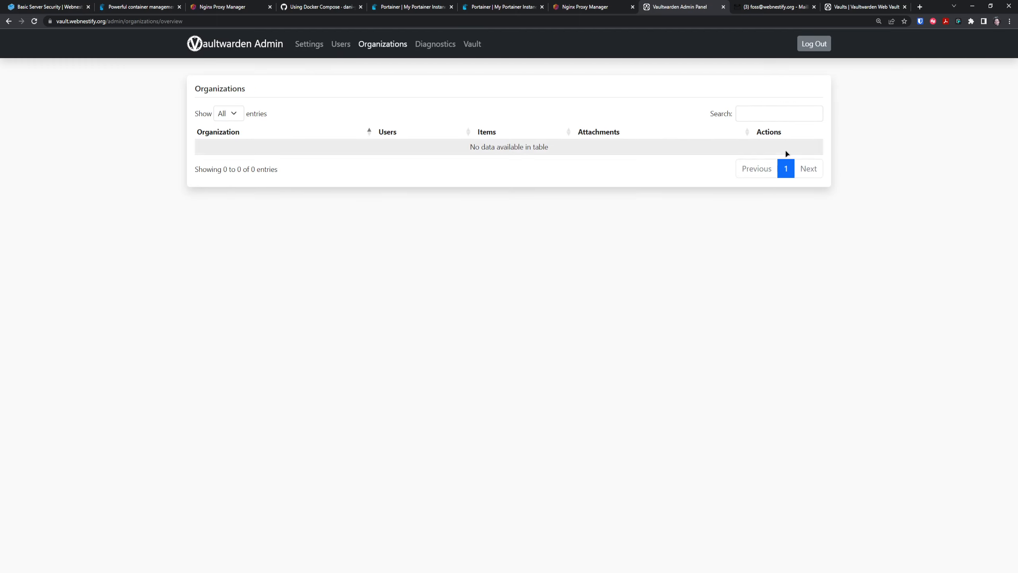
{"action": "left_click", "coordinate": [341, 44]}
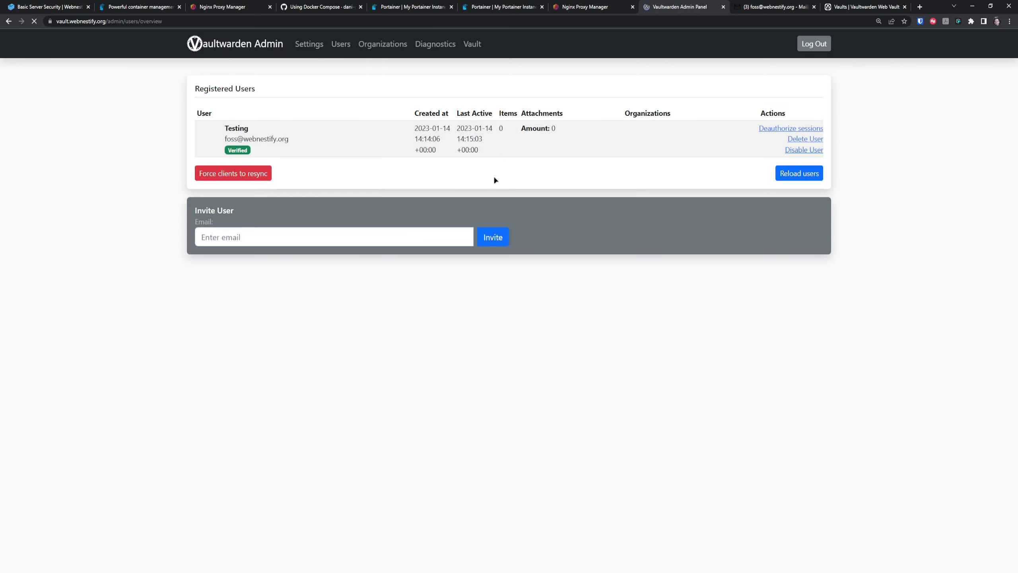
{"action": "left_click", "coordinate": [842, 4]}
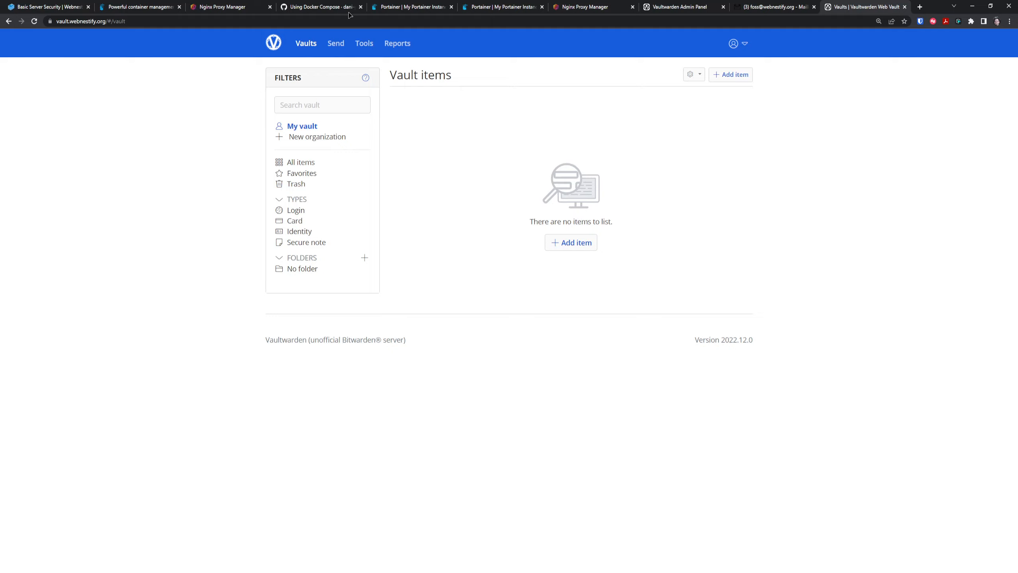
Leave the npm stack editor via Stacks and go to Portainer's Home environments list.
{"action": "left_click", "coordinate": [520, 5]}
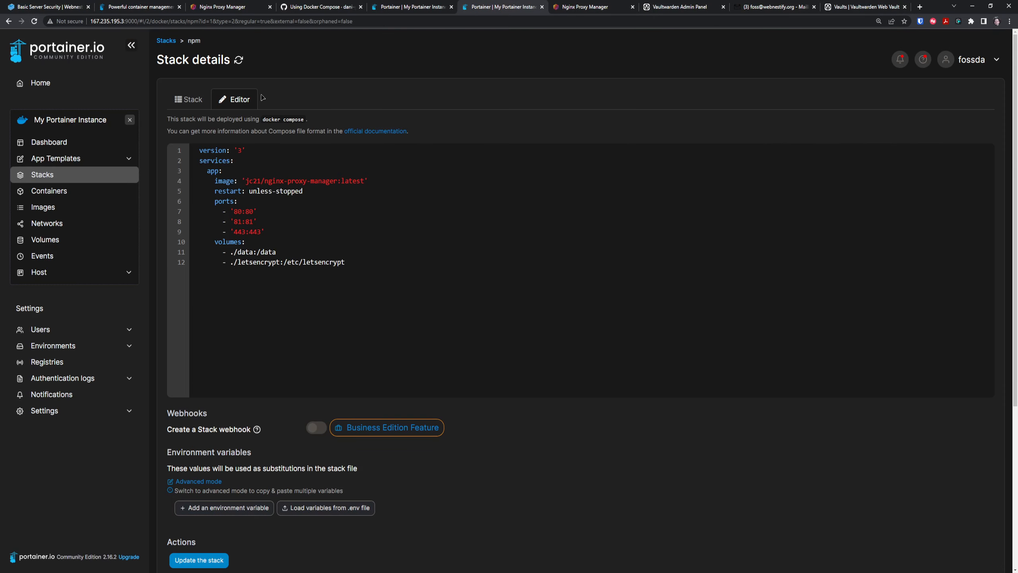
{"action": "left_click", "coordinate": [54, 181]}
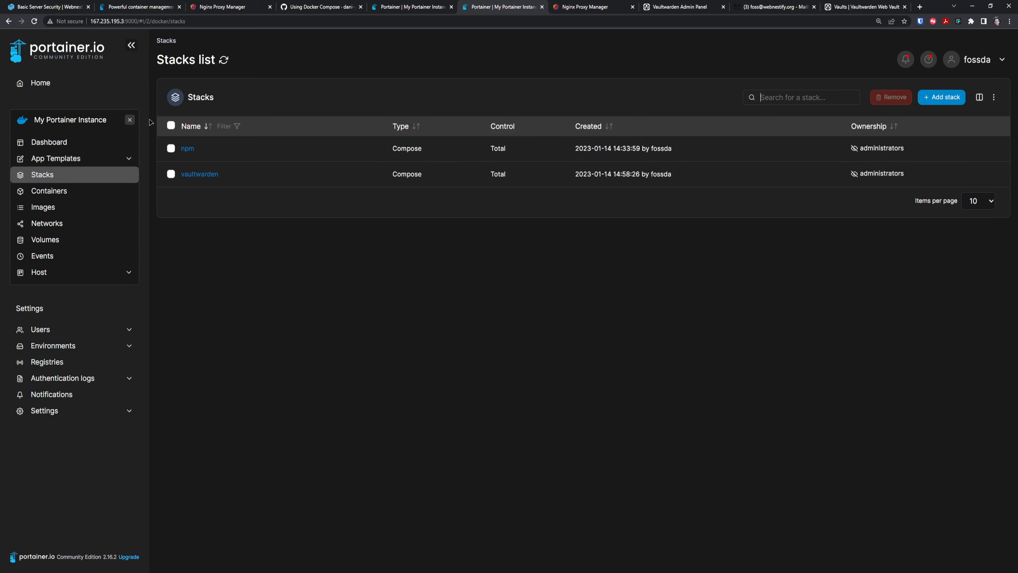
{"action": "left_click", "coordinate": [137, 80]}
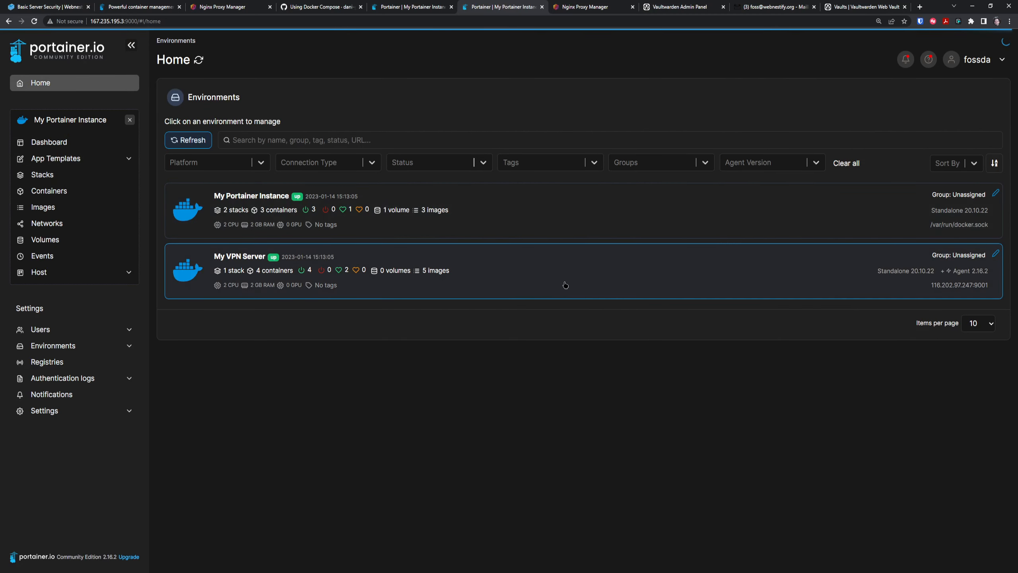